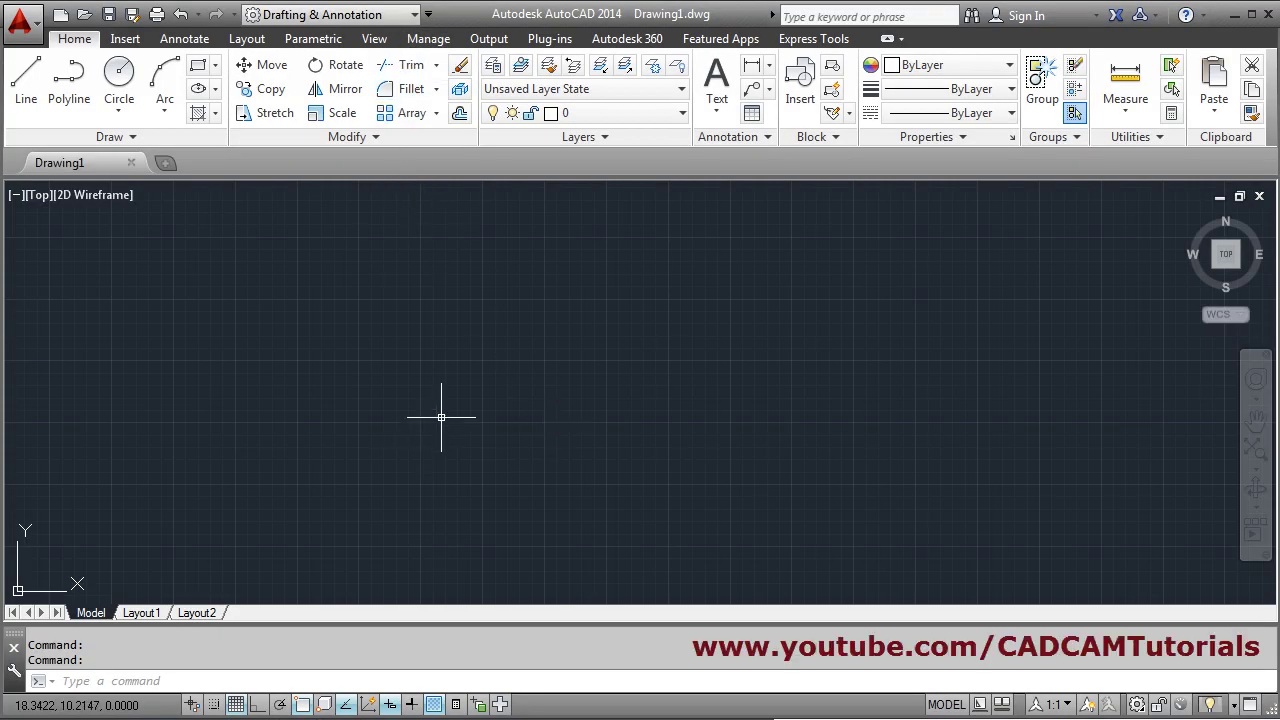
Set the drawing limits from 0,0 to 150,150 with the LIMITS command.
type("lim")
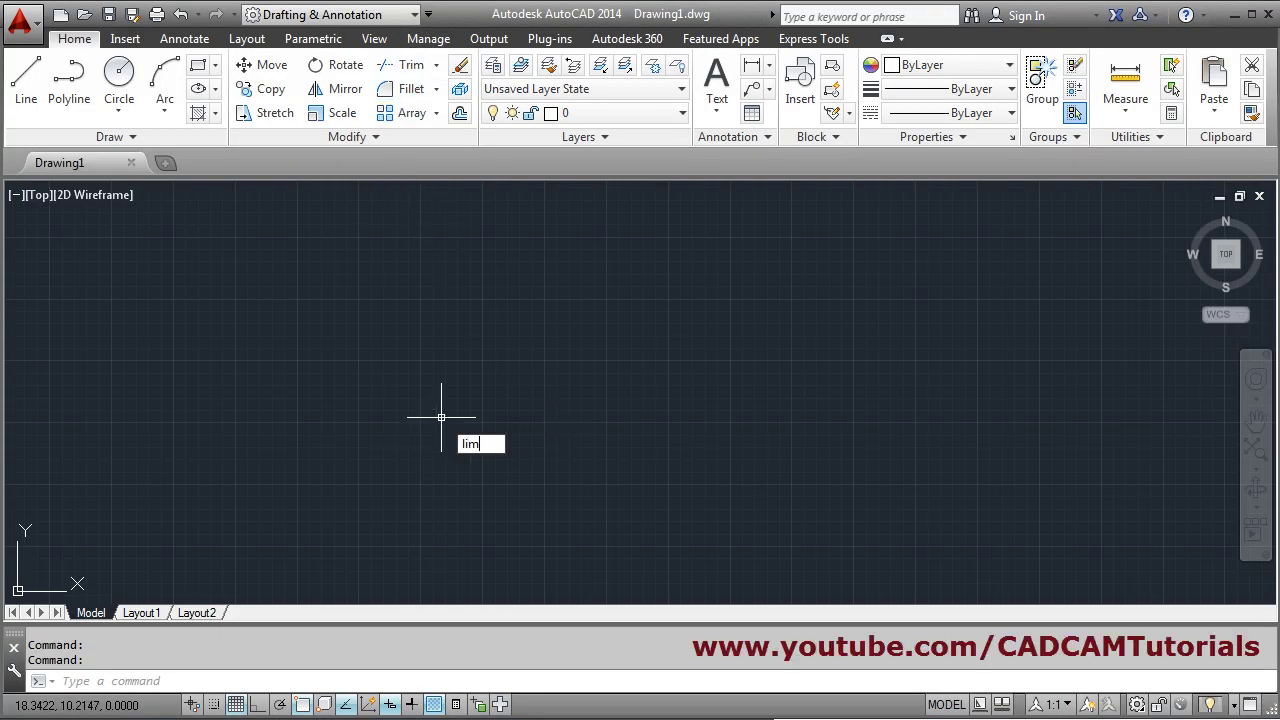
key("Return")
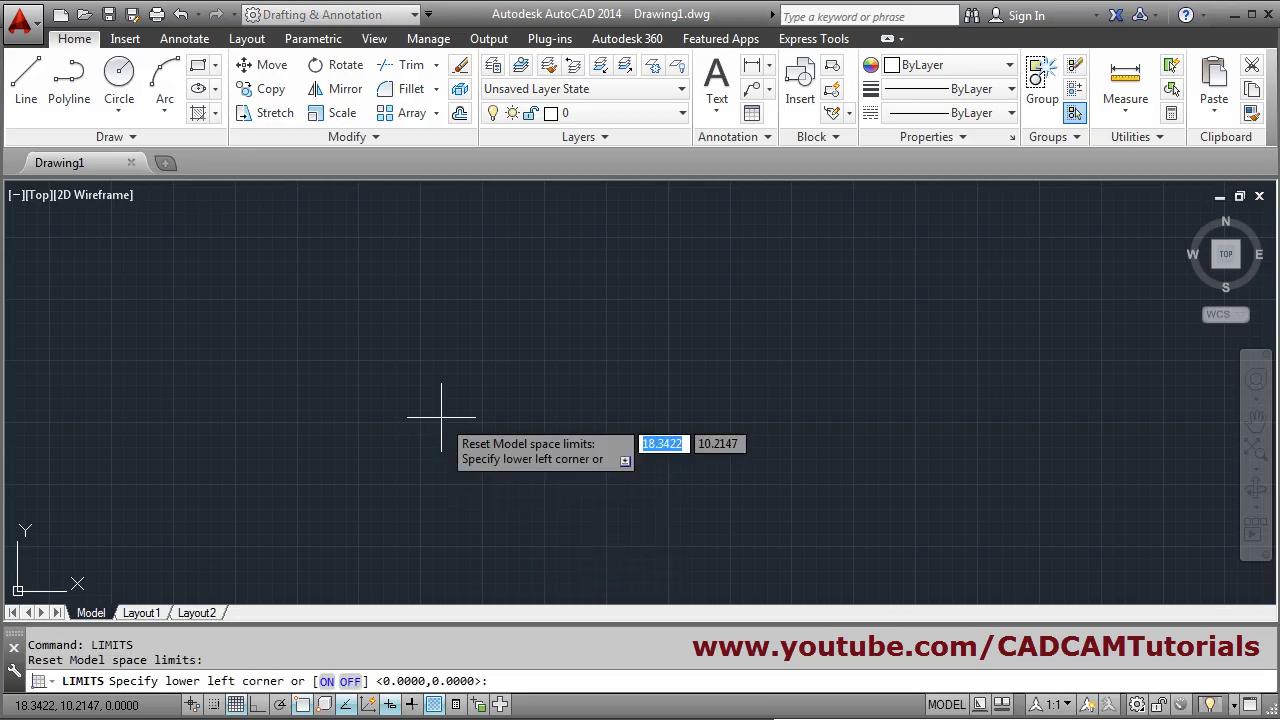
type("0,0")
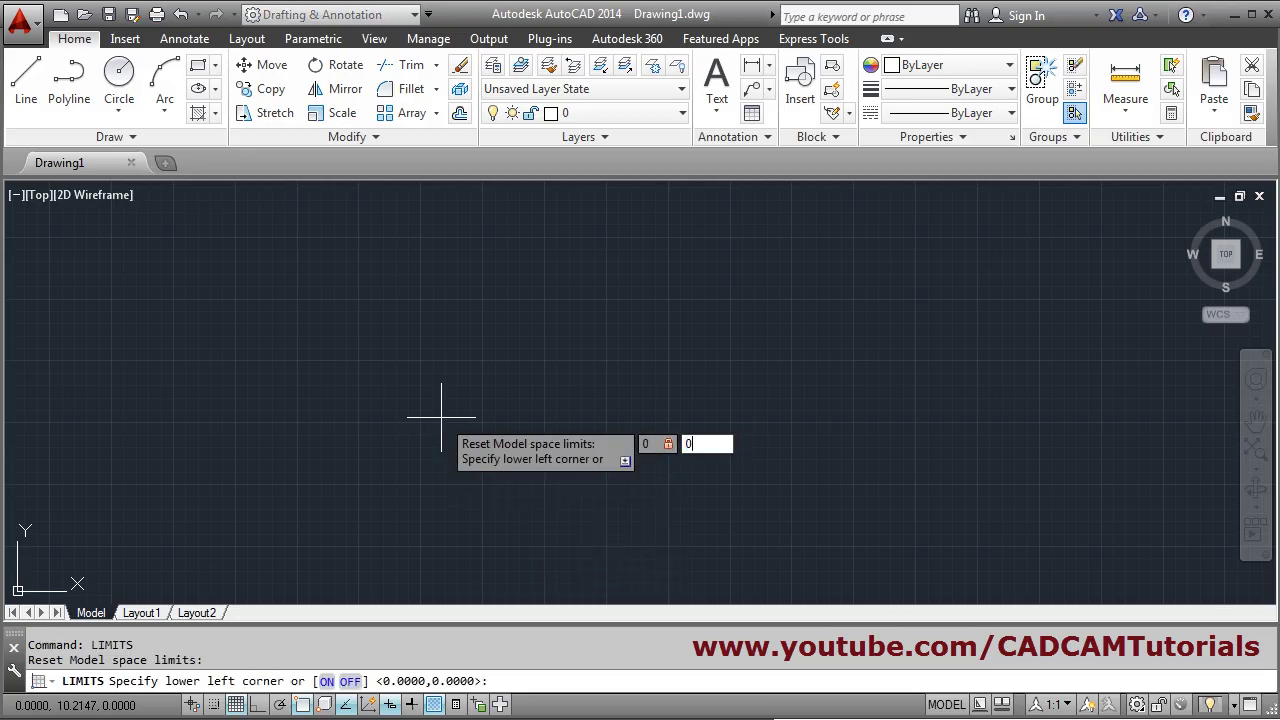
key("Return")
type("15")
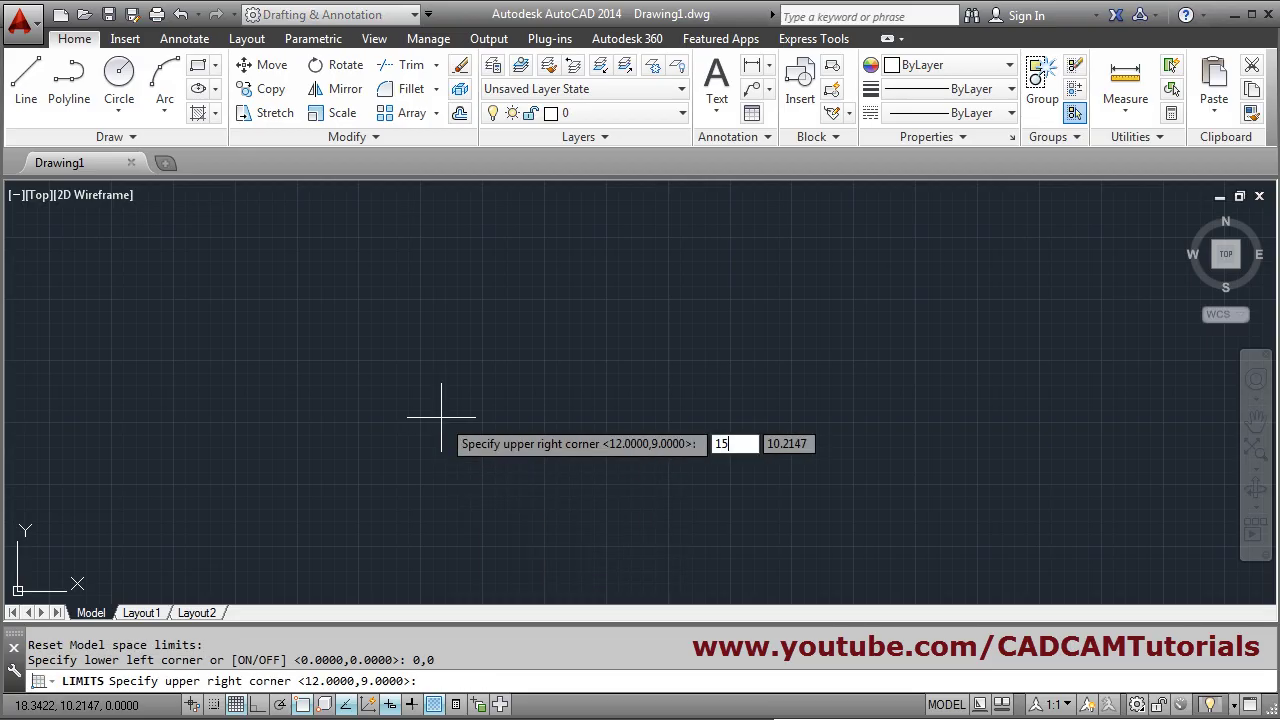
type("0,150")
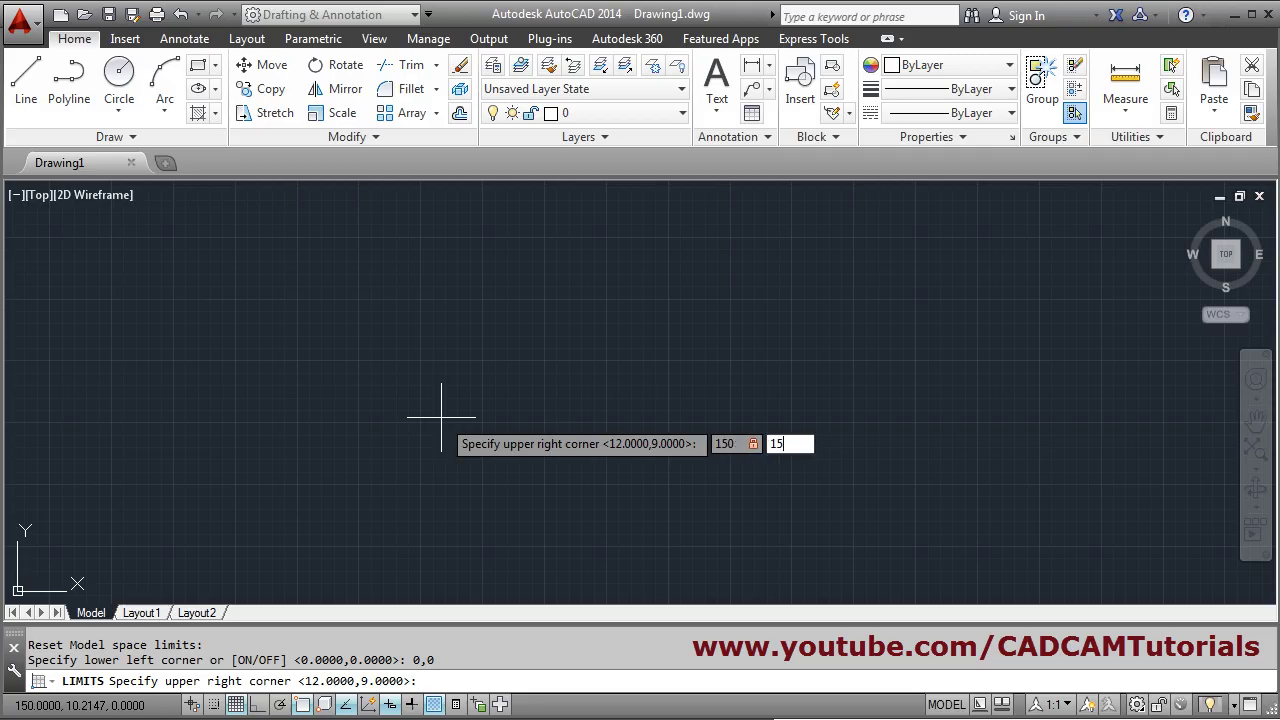
key("Return")
Zoom All so the full 150 by 150 limits area fills the view.
type("z")
key("Return")
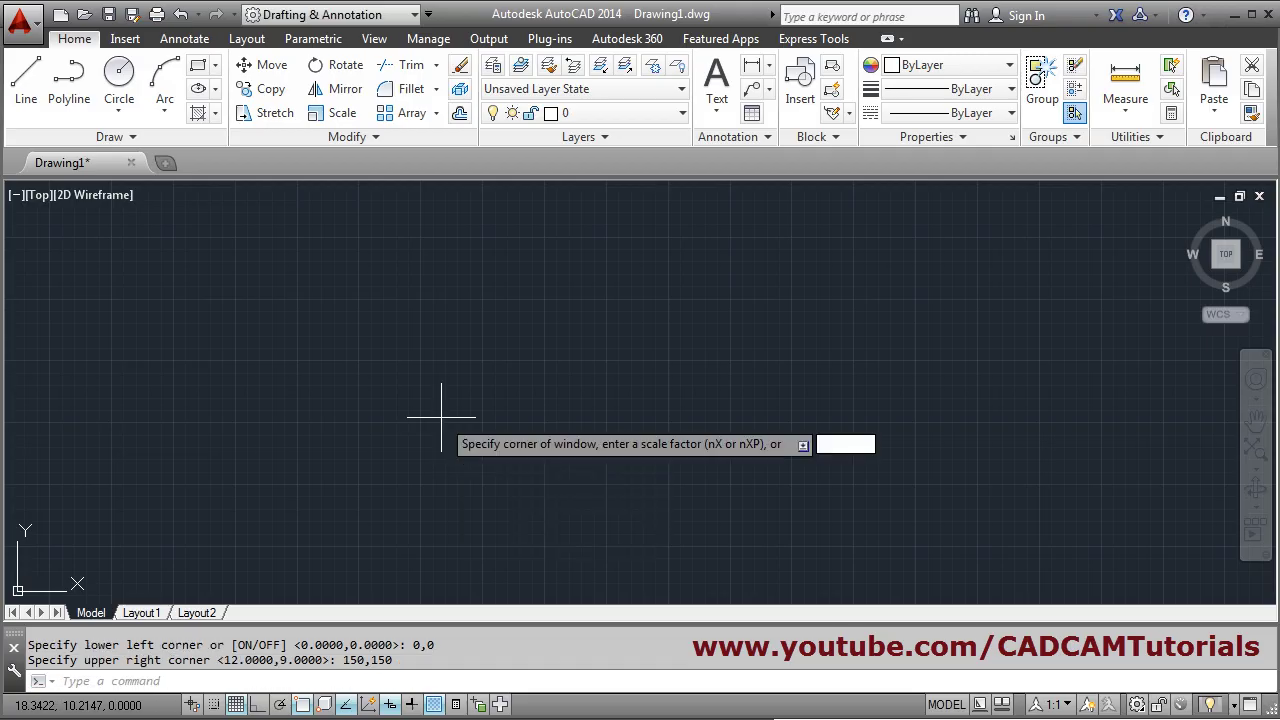
type("a")
key("Return")
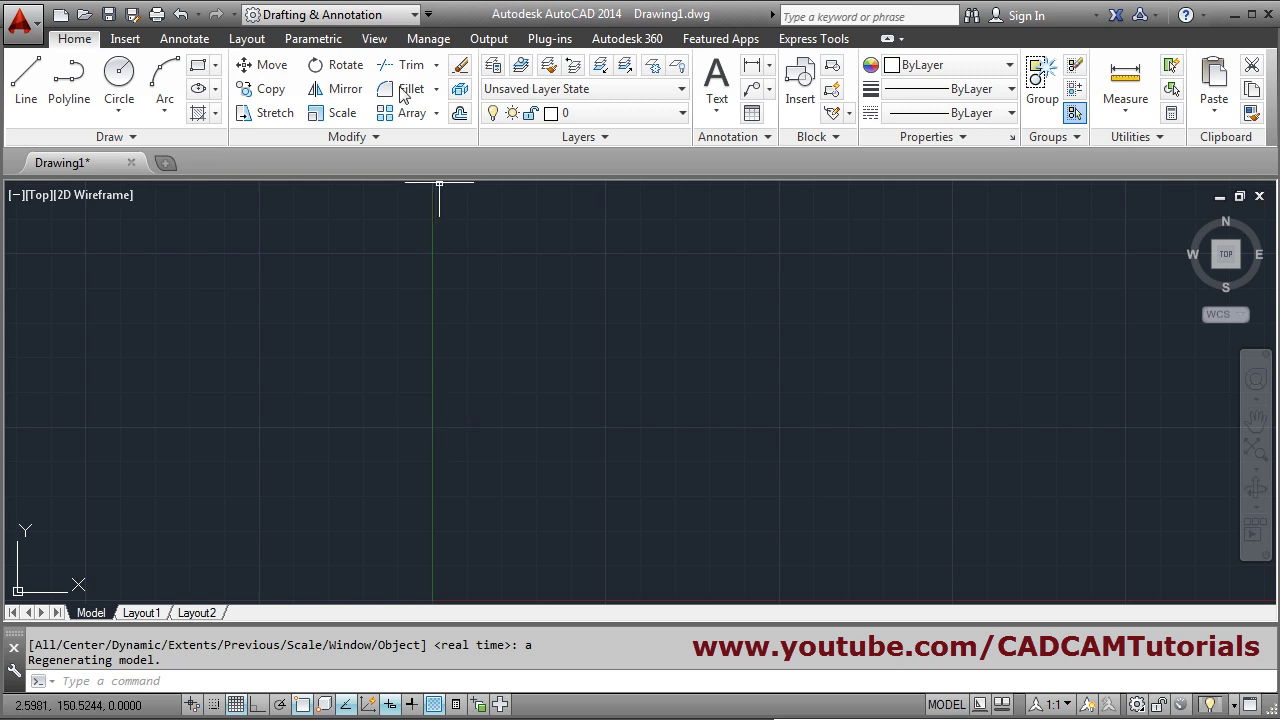
Switch to the 3D Modeling workspace and the SE Isometric view.
left_click(376, 17)
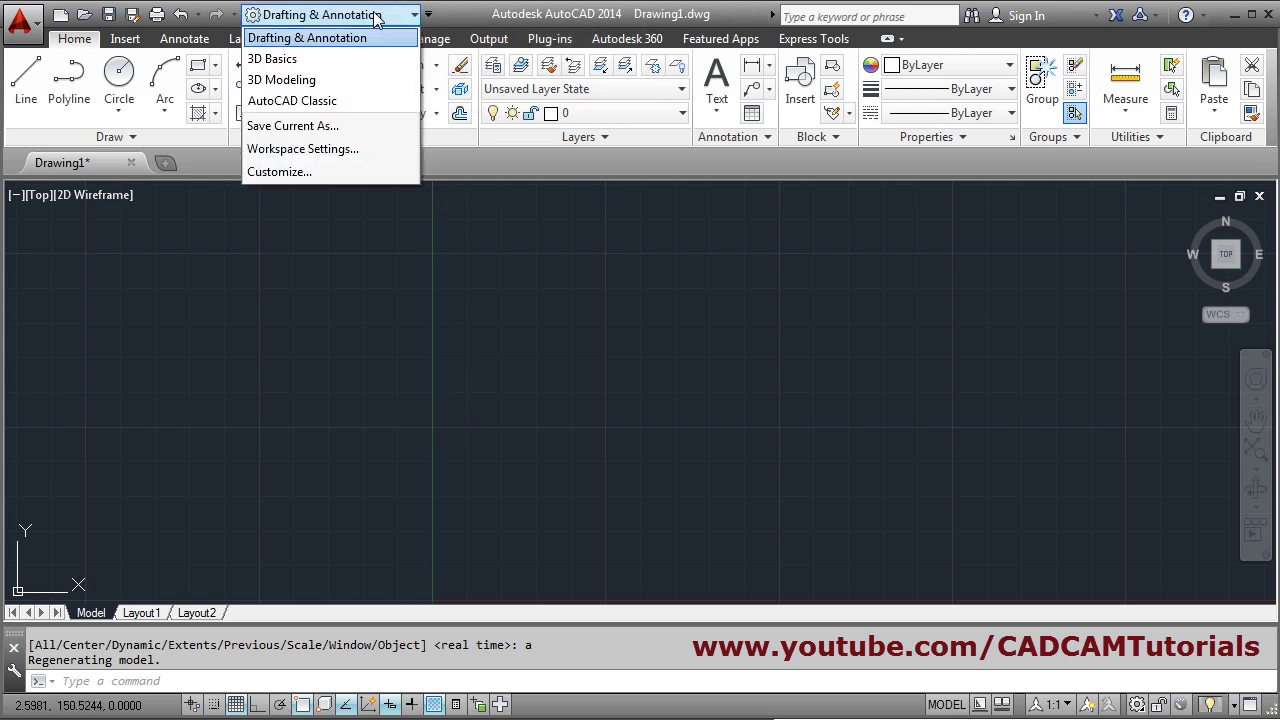
left_click(321, 81)
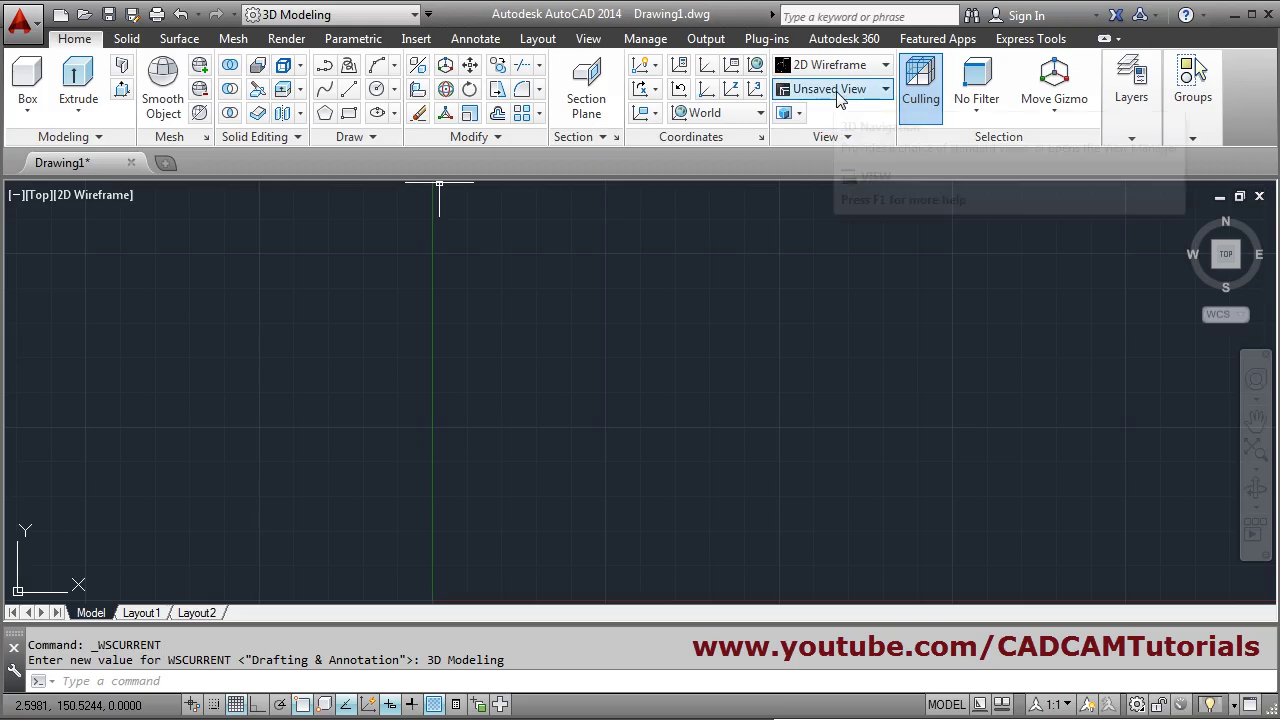
left_click(838, 92)
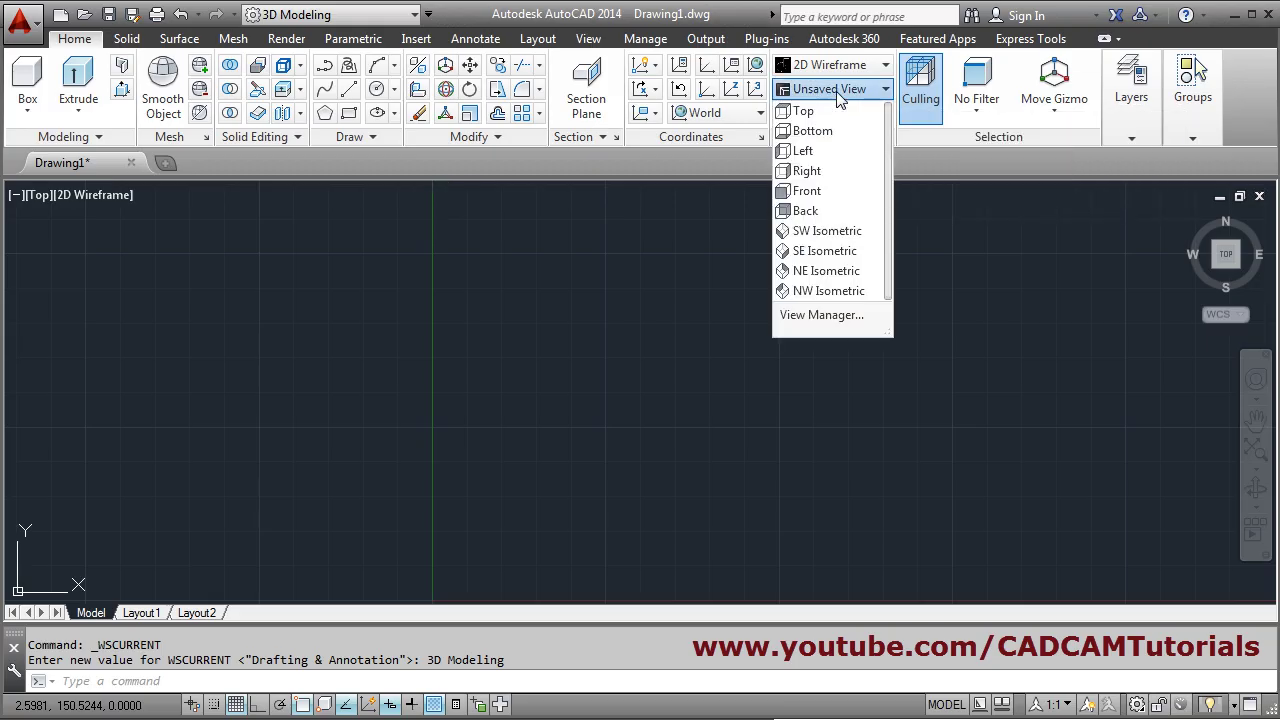
left_click(812, 251)
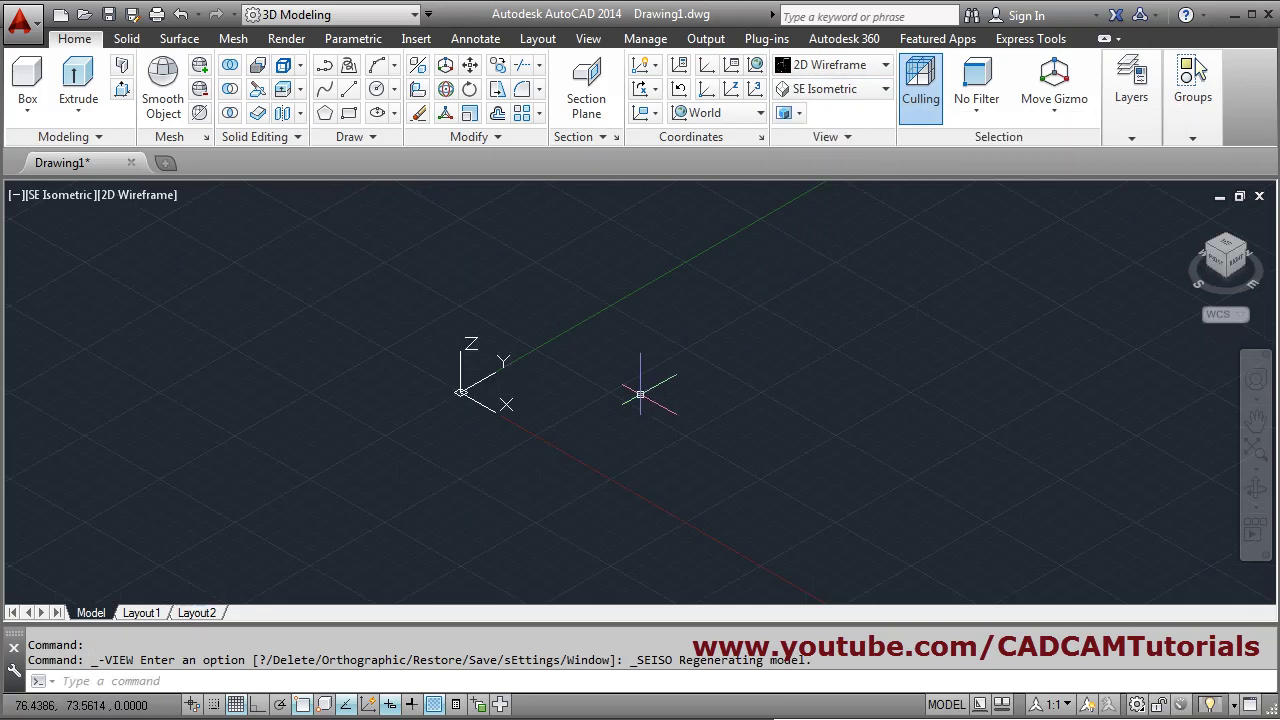
Set the UCS icon to Noorigin and briefly check the reference PDF.
type("uc")
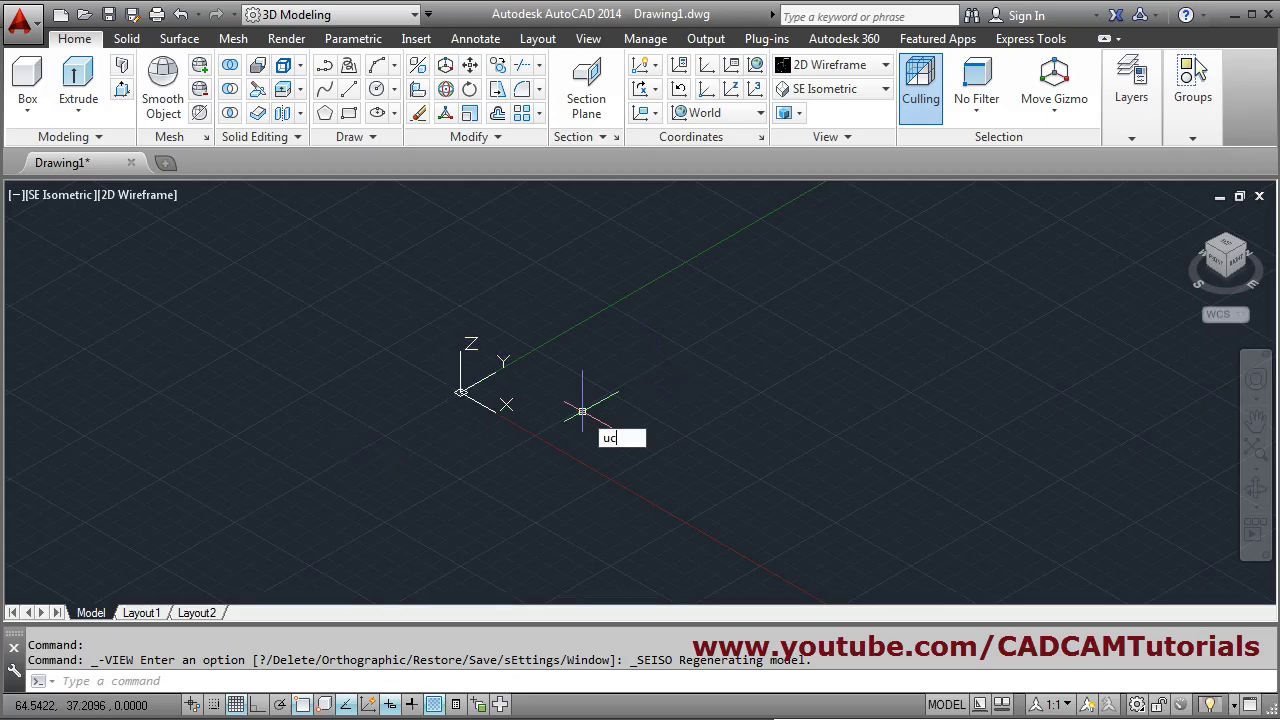
type("si")
key("Return")
key("Down")
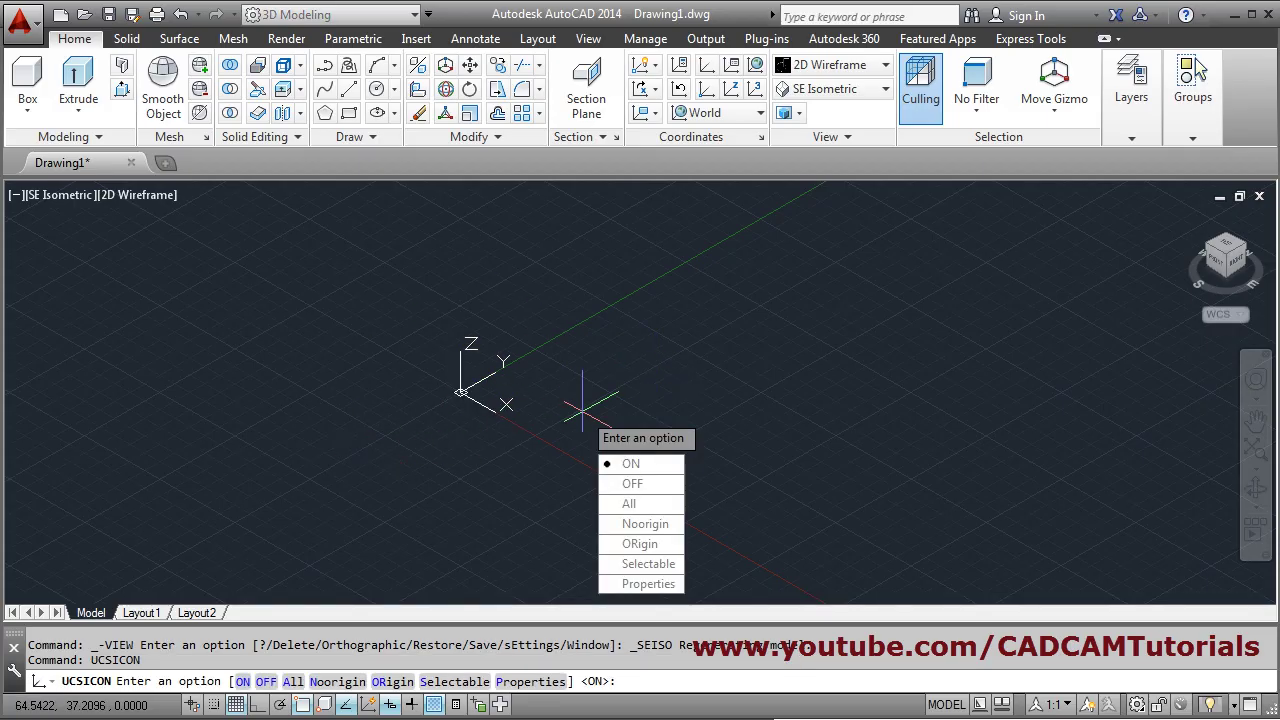
key("Down")
key("Down")
key("Down")
key("Return")
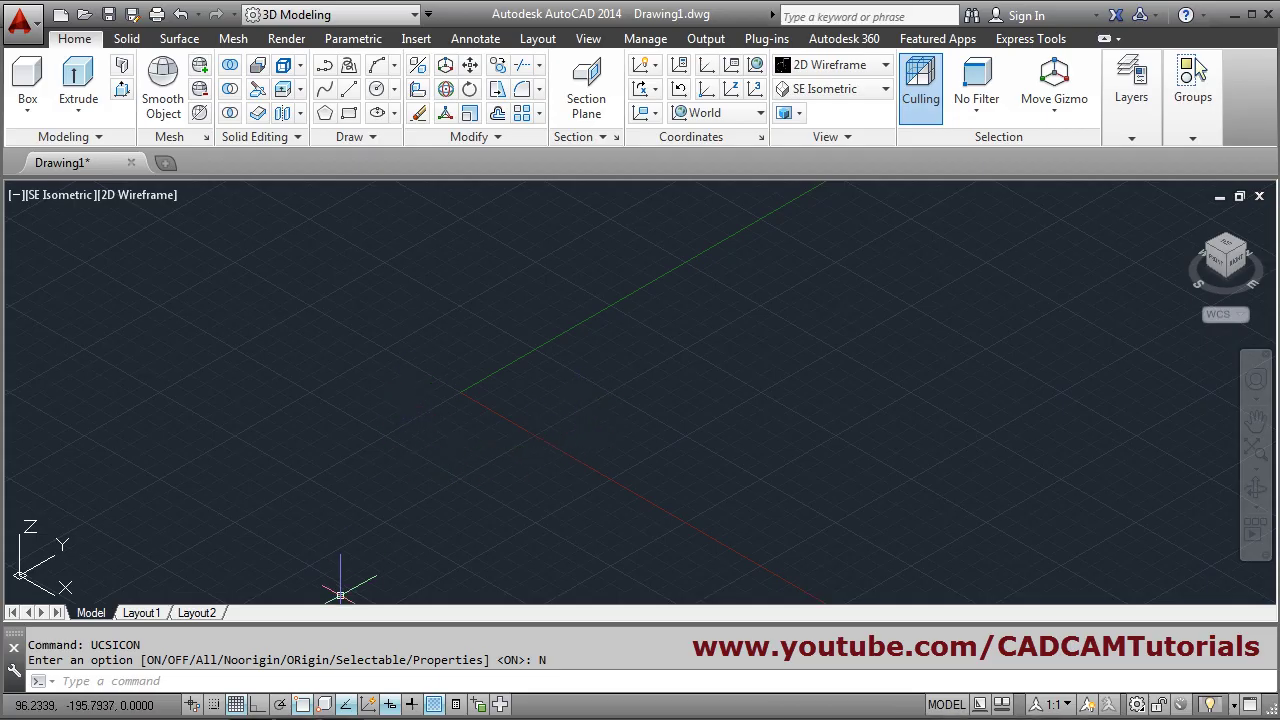
left_click(300, 700)
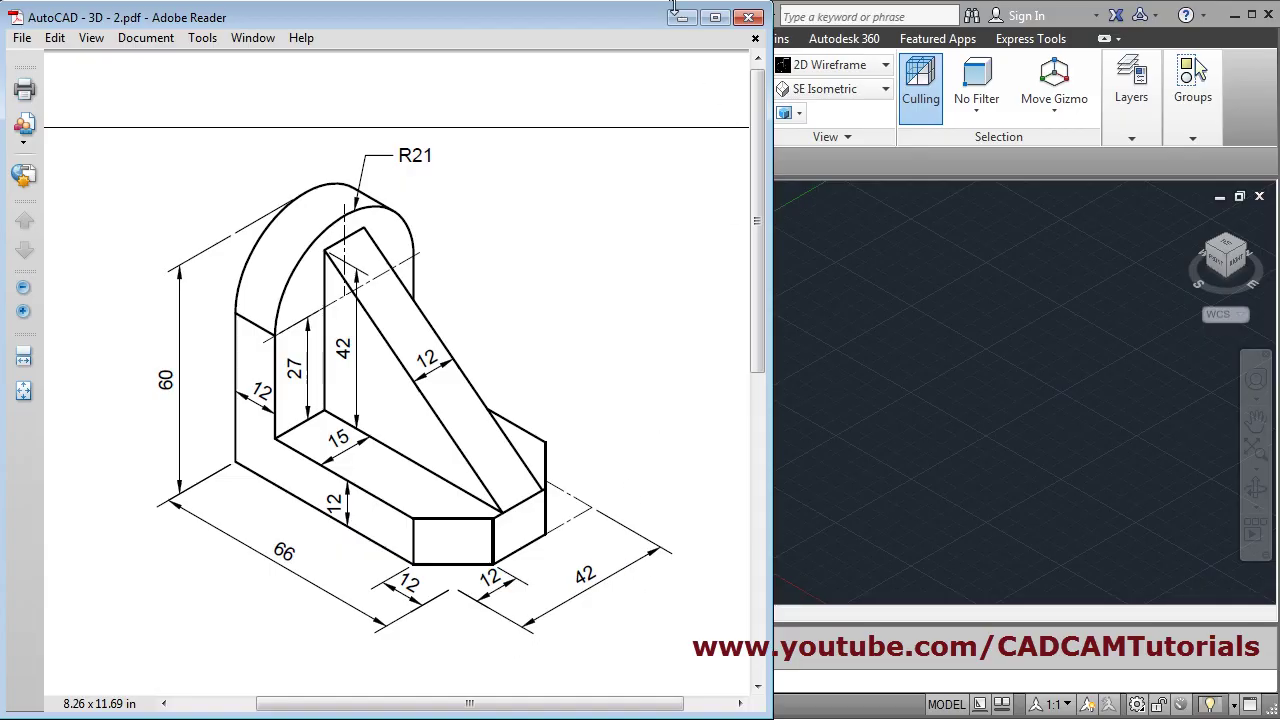
left_click(681, 17)
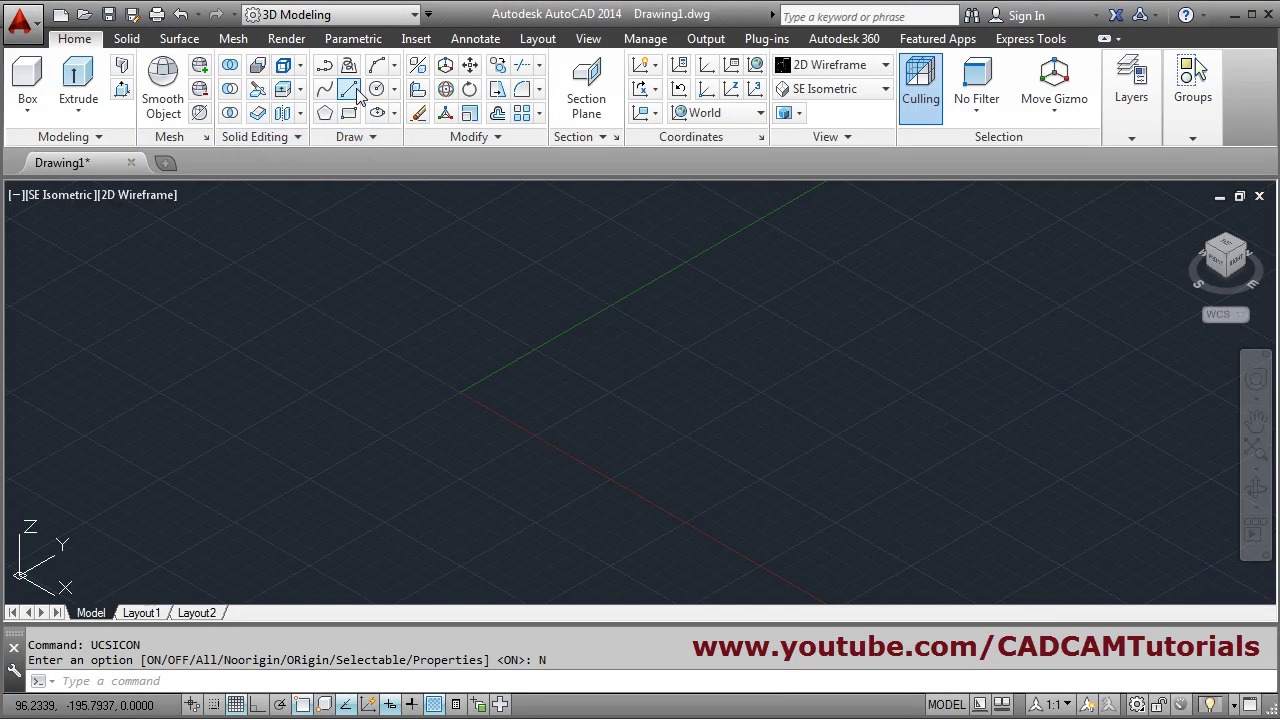
Draw a closed 66 by 42 rectangle of lines with Ortho on as the base outline.
left_click(356, 90)
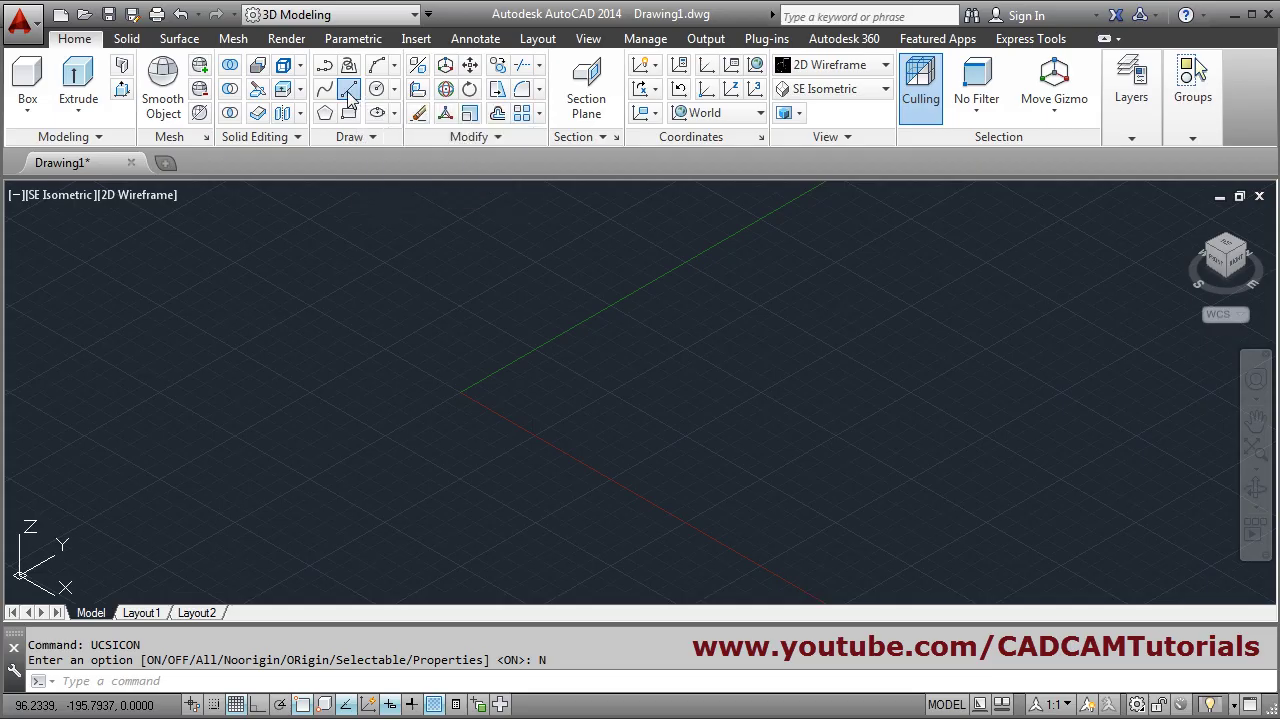
left_click(349, 425)
key("F8")
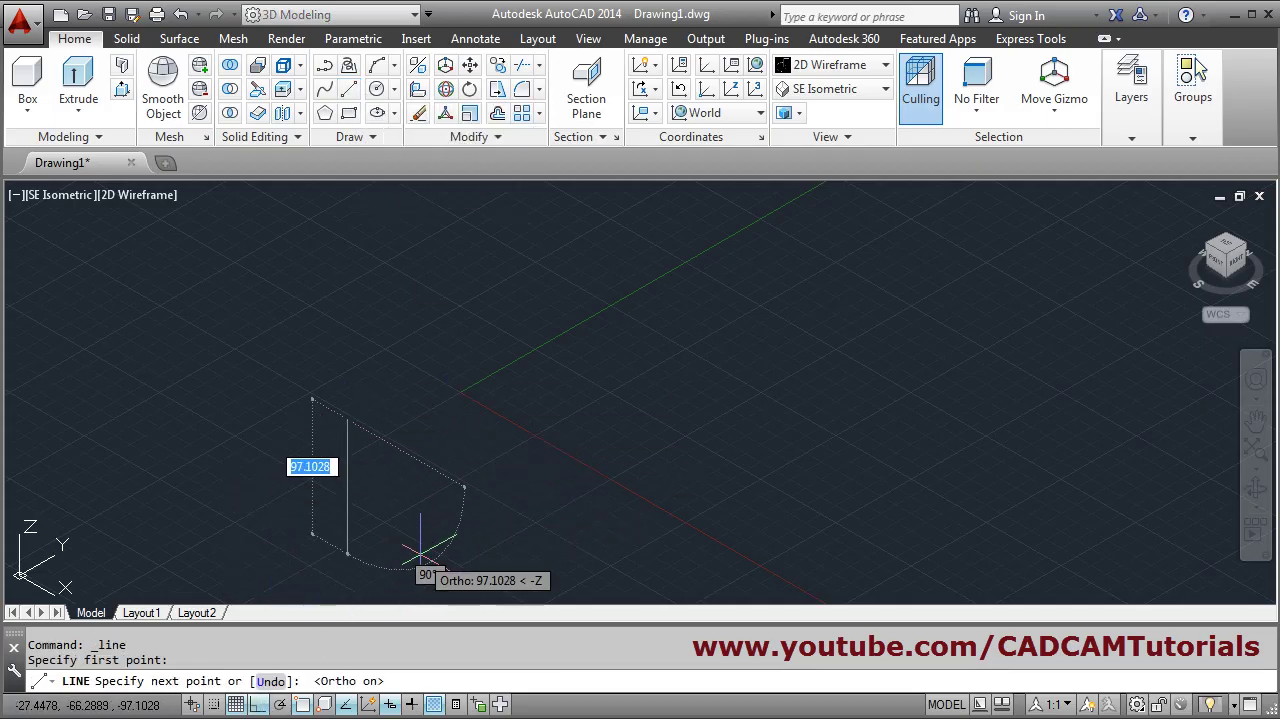
type("6")
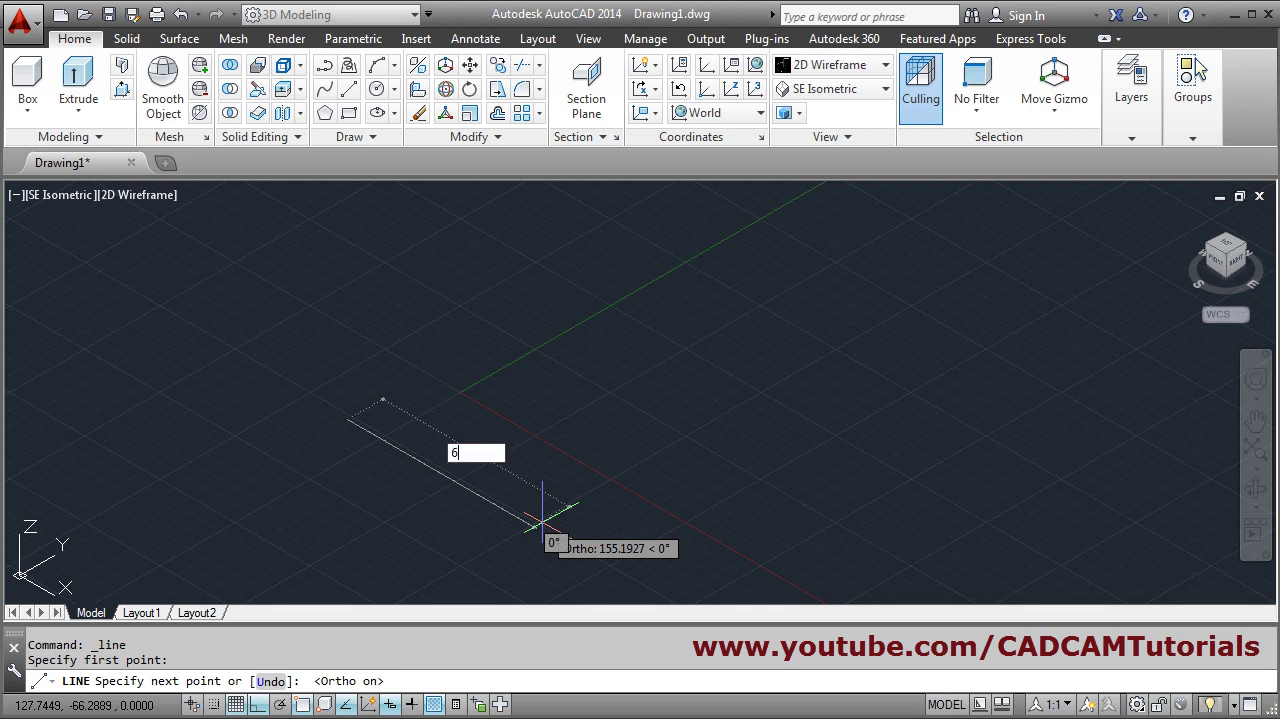
type("6")
key("Return")
scroll(450, 440, "up", 3)
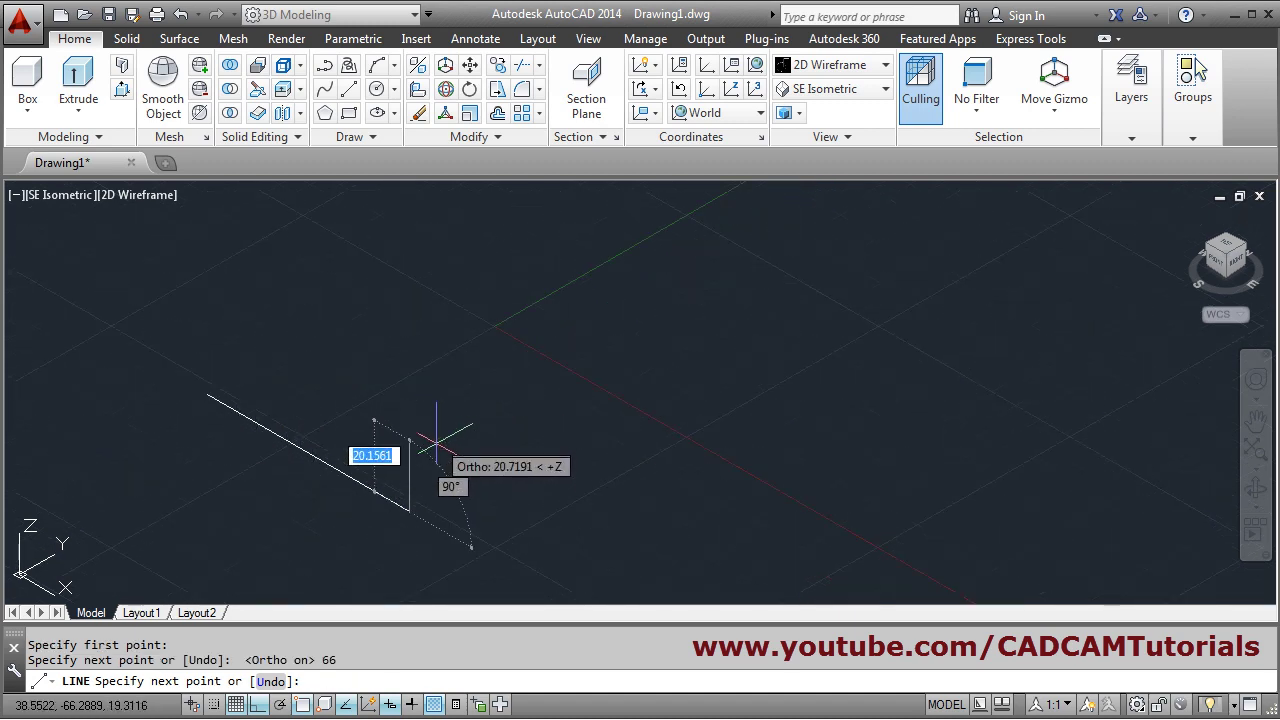
type("42")
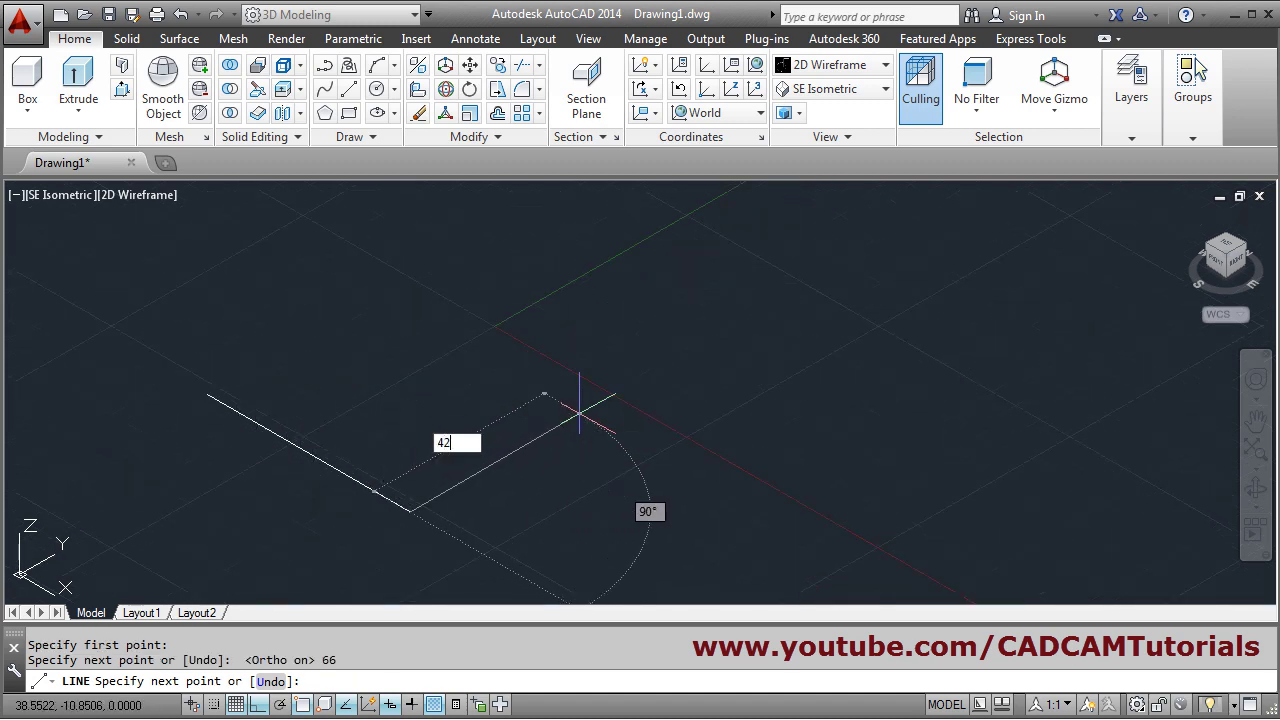
key("Return")
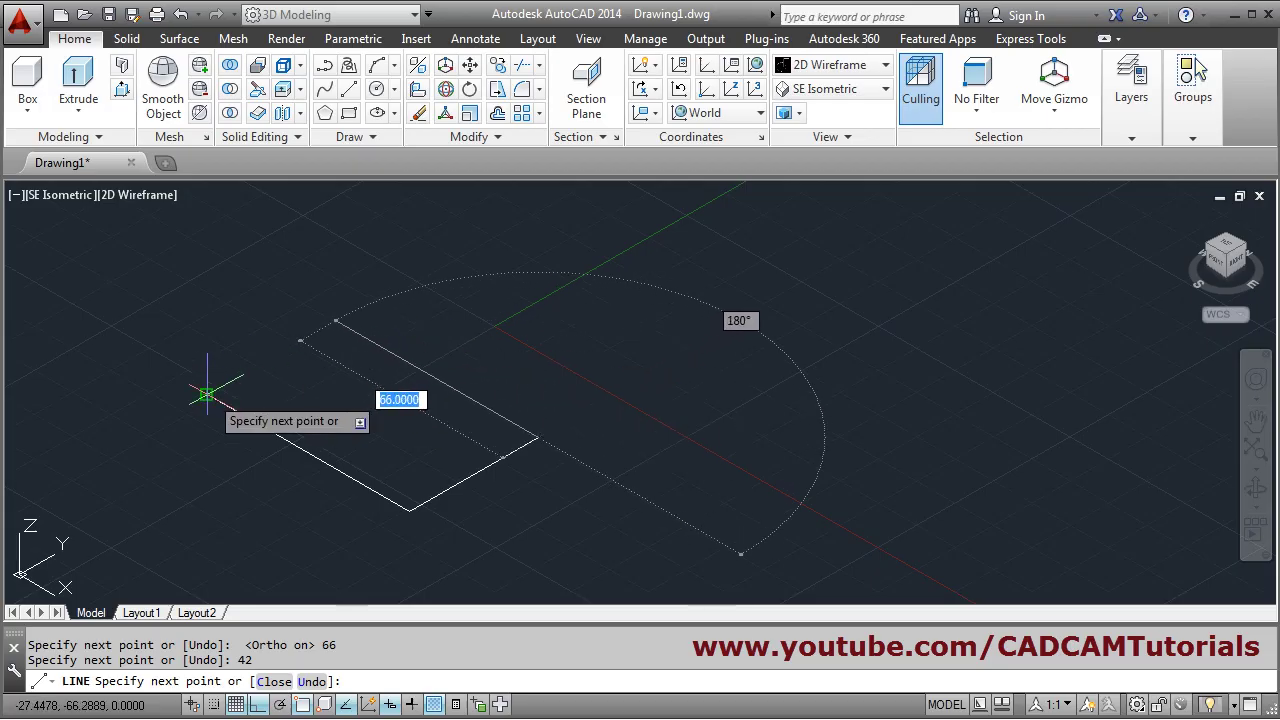
left_click(336, 322)
left_click(207, 395)
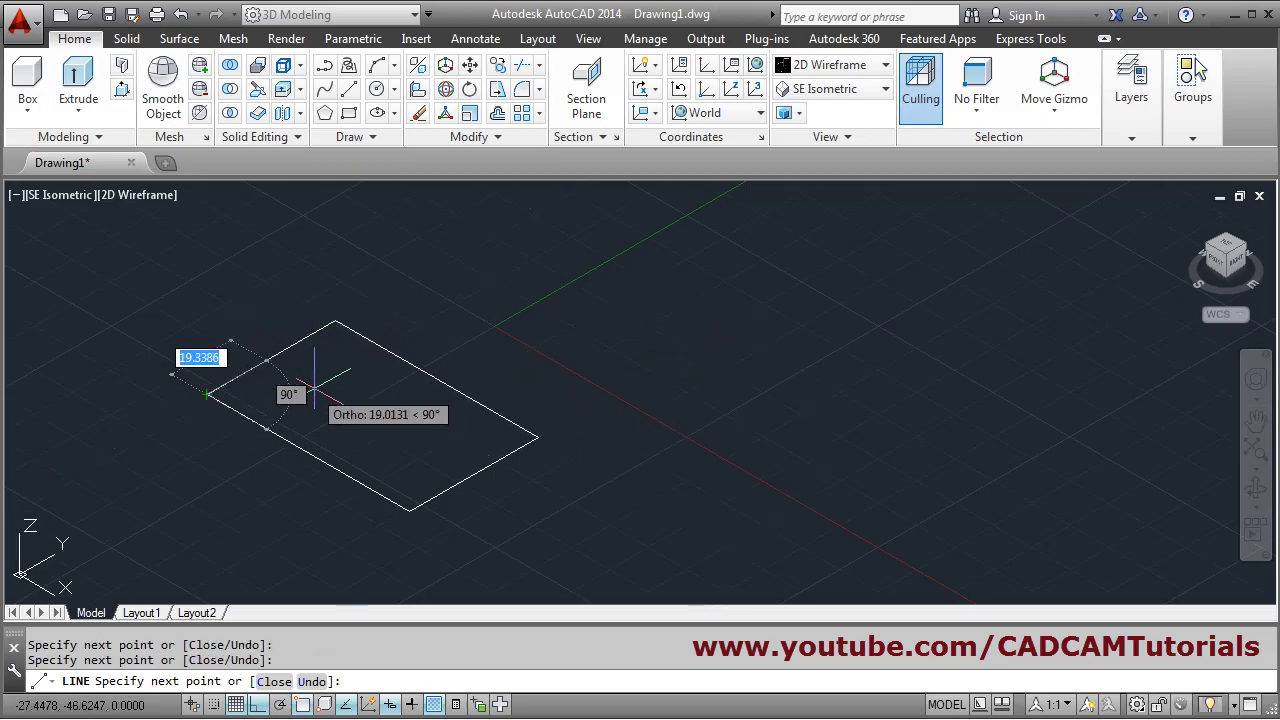
key("Return")
scroll(414, 486, "up", 4)
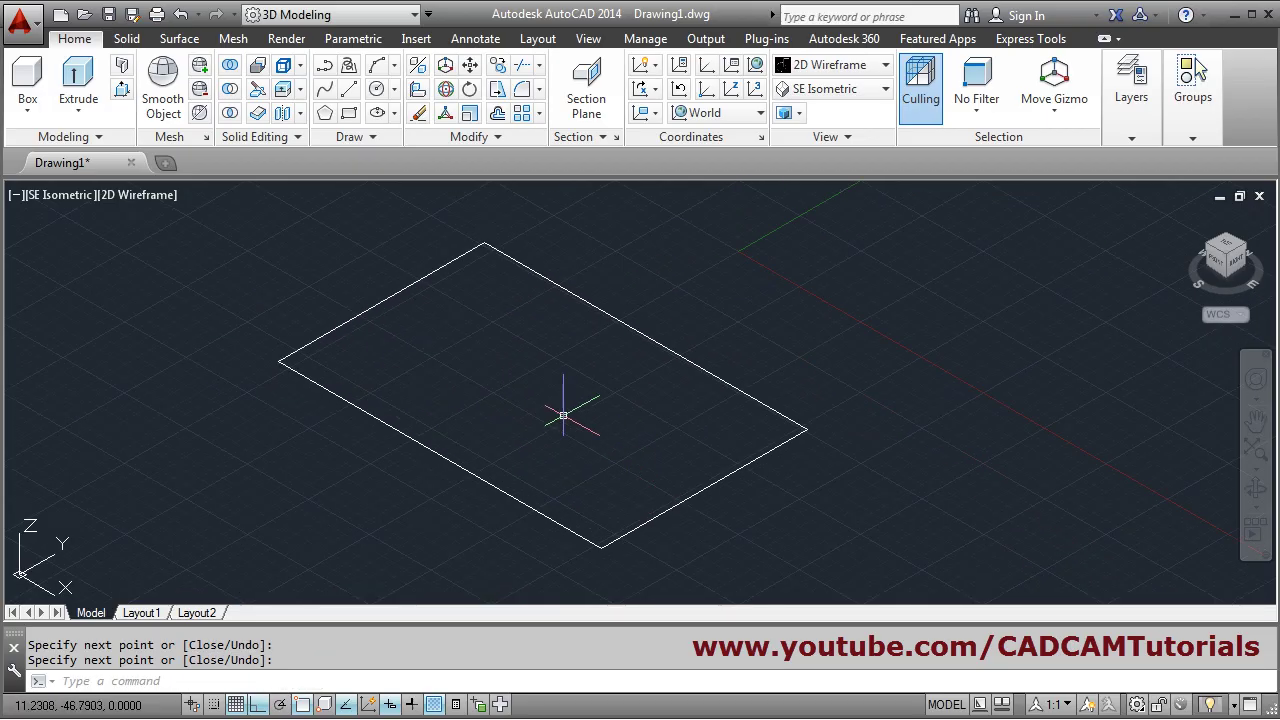
middle_click_drag(563, 417, 583, 440)
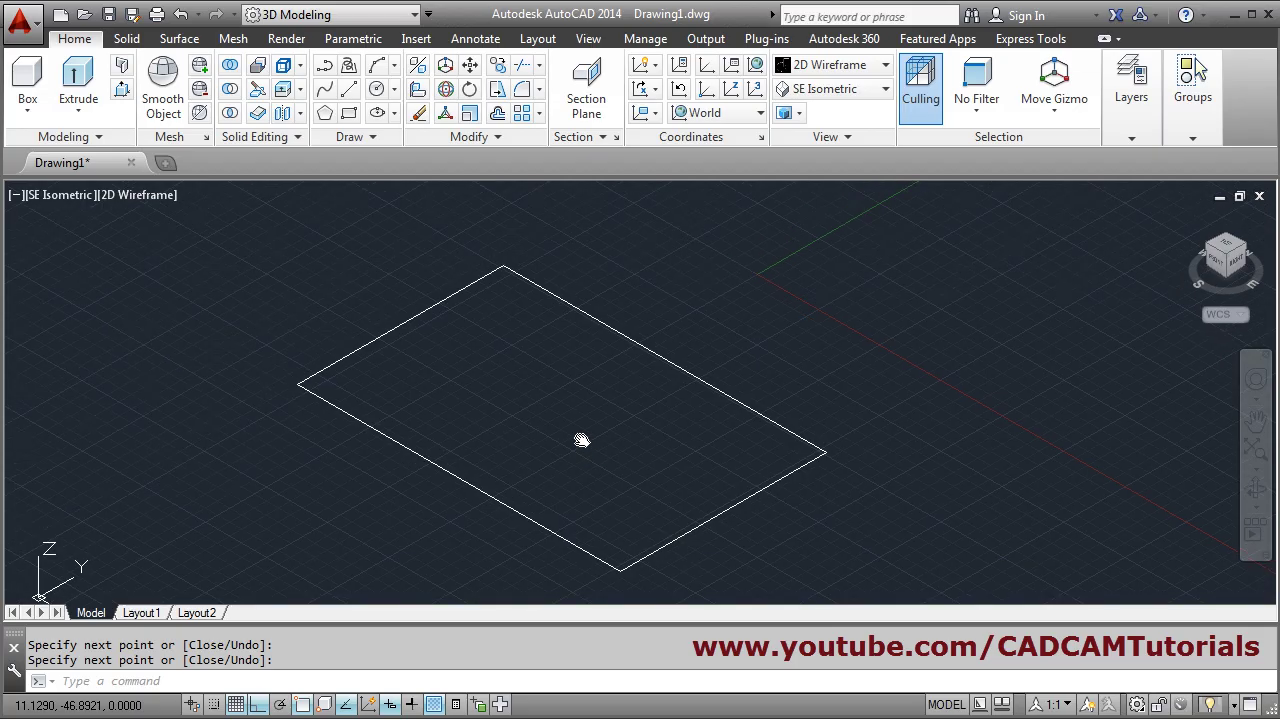
Press-pull the rectangular base outline 12 units up into a solid block.
left_click(121, 89)
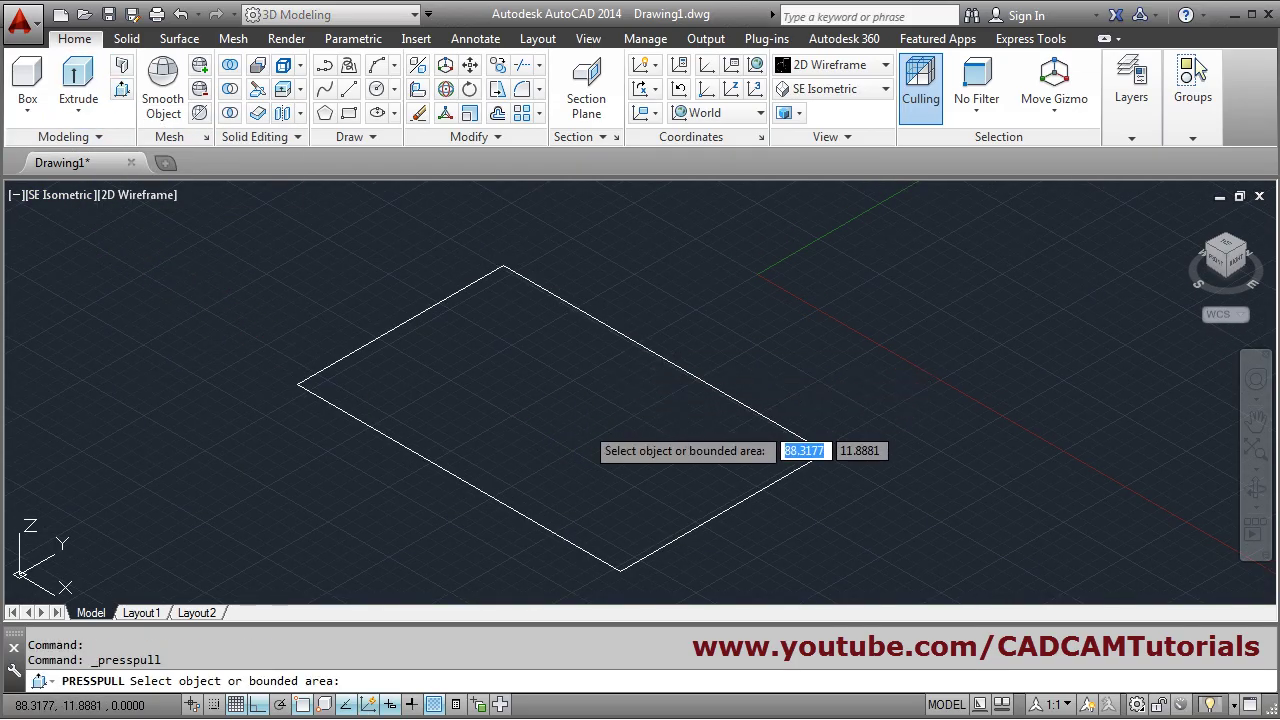
left_click(584, 422)
type("12")
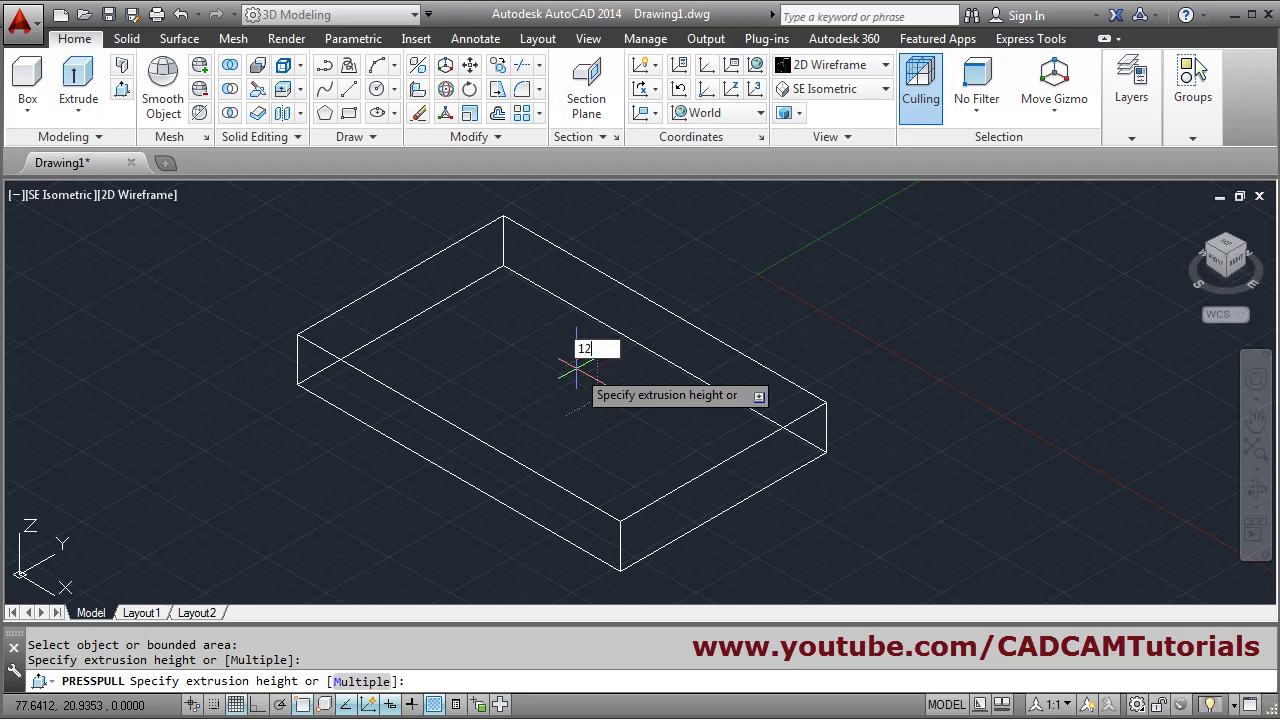
key("Return")
key("Escape")
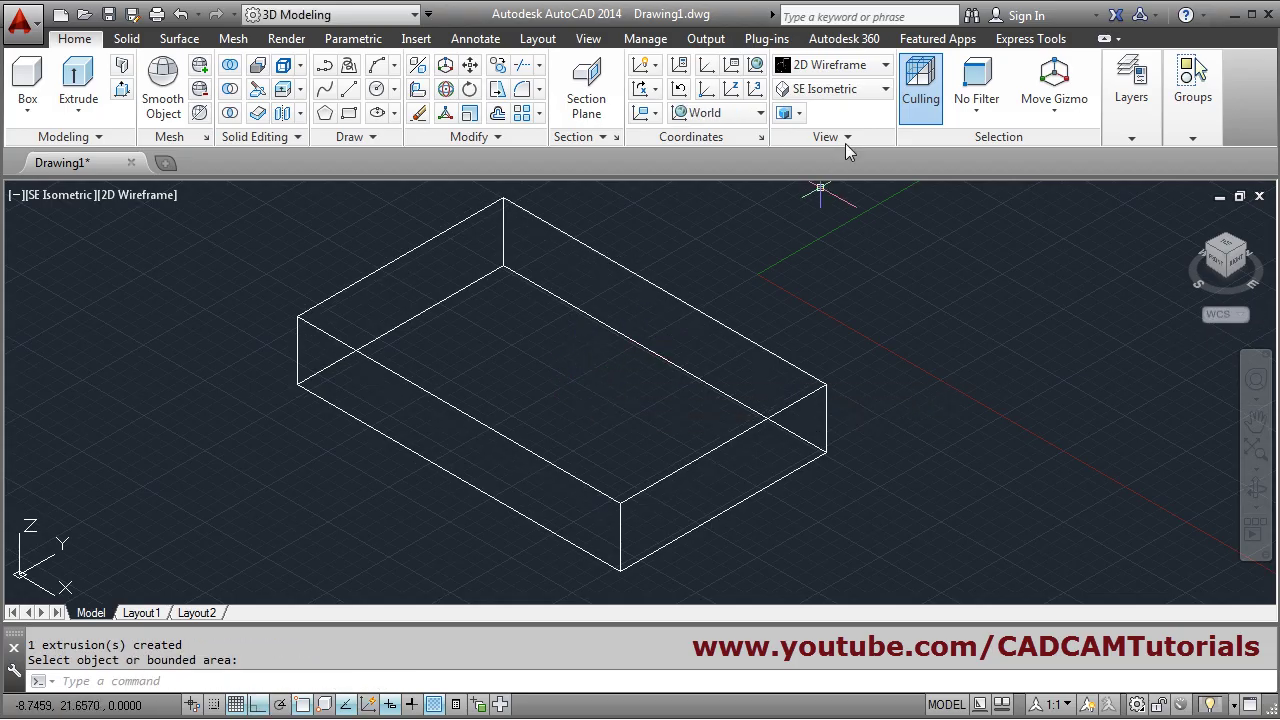
Switch to the Shaded with edges visual style and glance at the reference PDF.
left_click(856, 68)
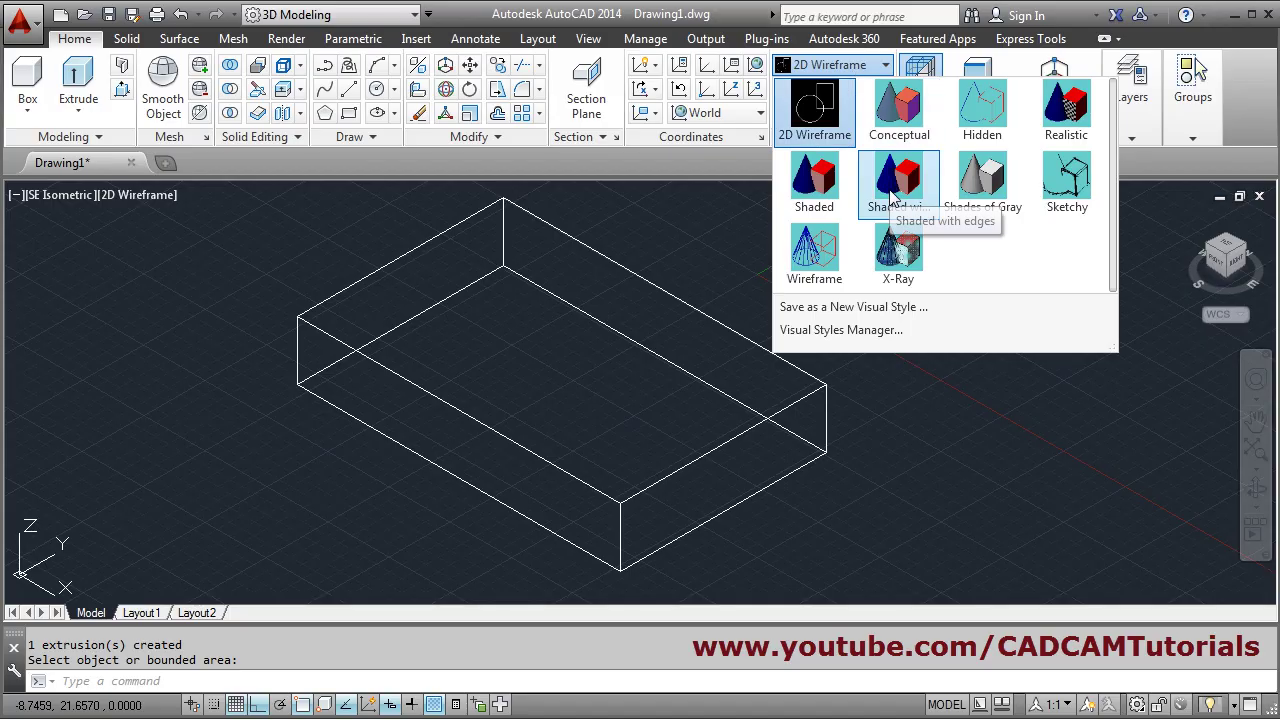
left_click(895, 192)
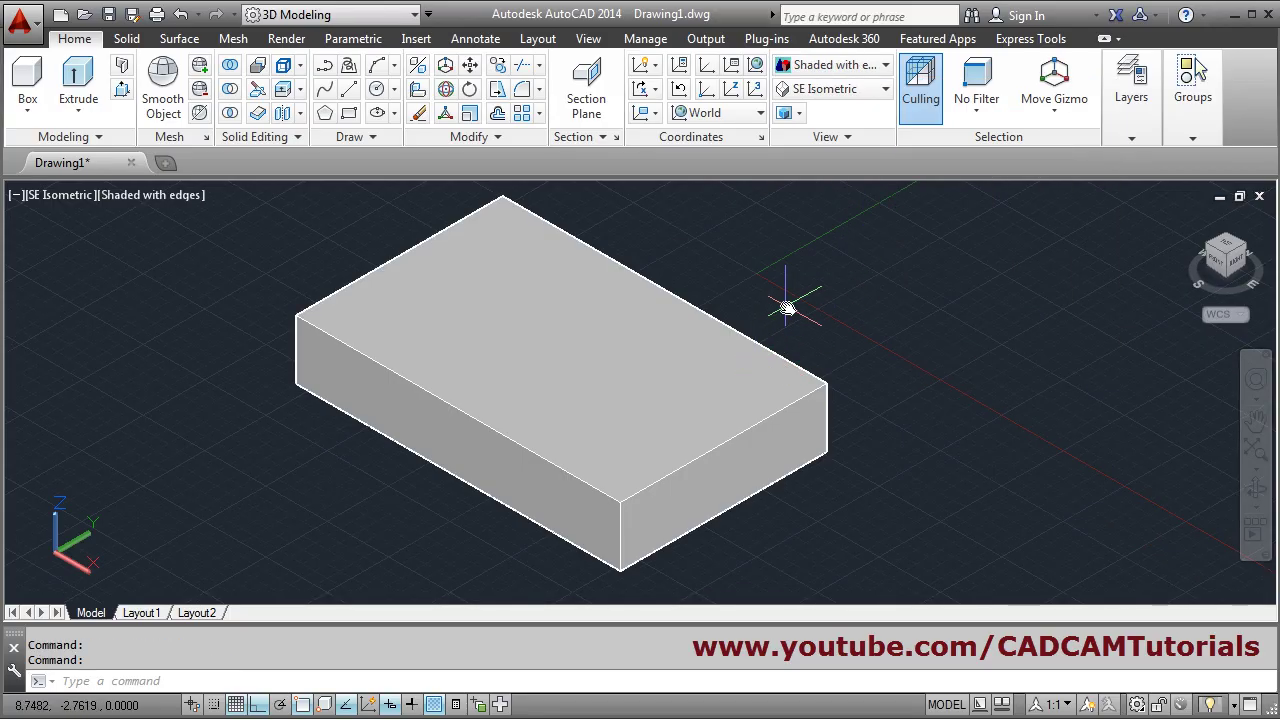
middle_click_drag(786, 306, 815, 348)
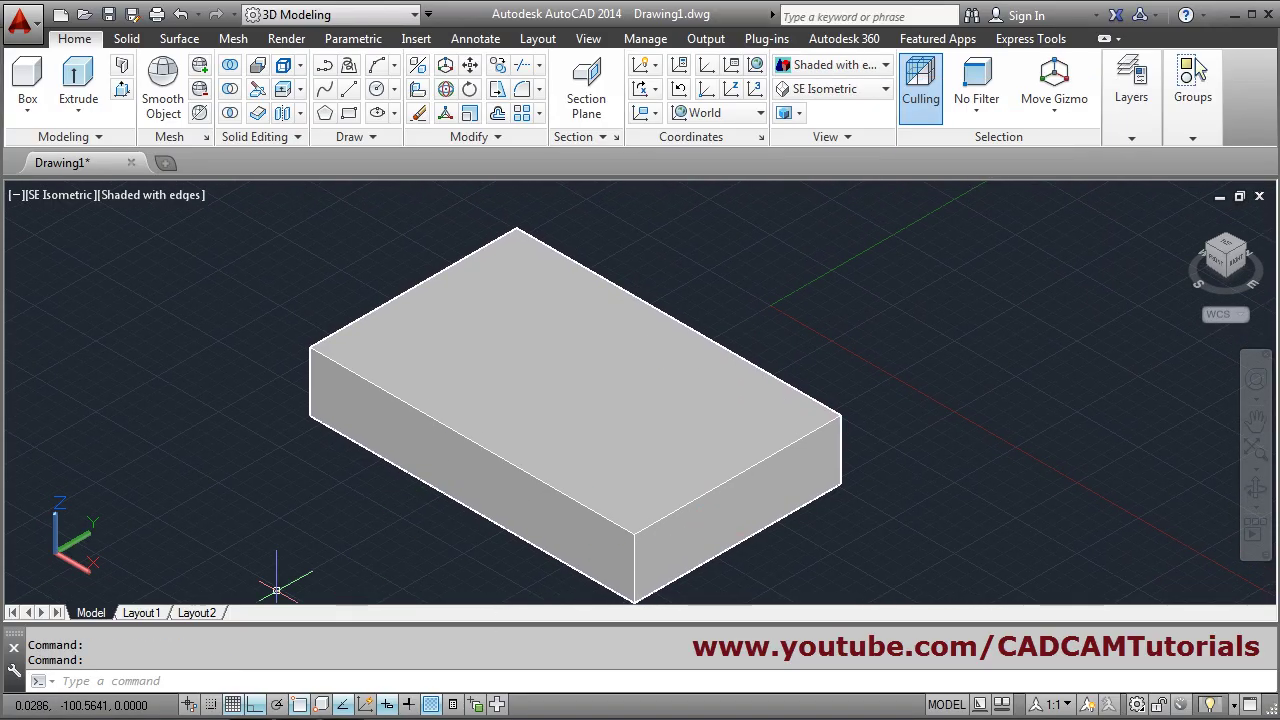
key("alt+Tab")
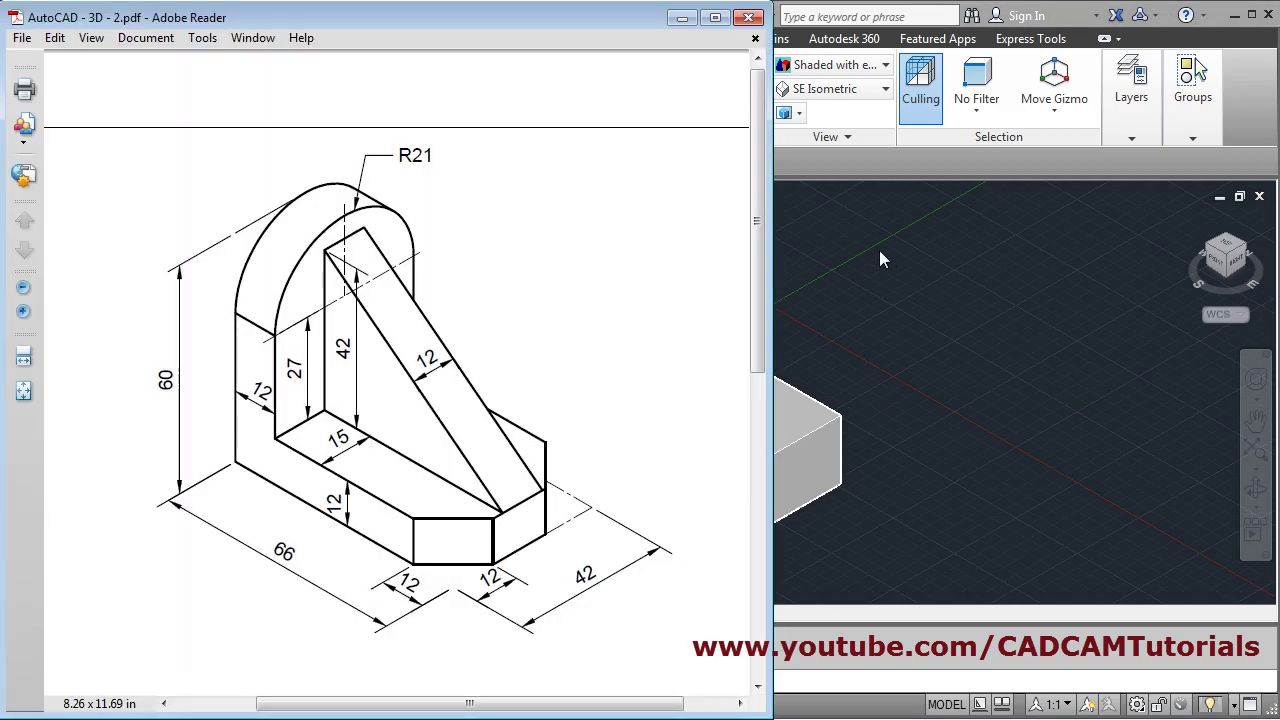
key("alt+Tab")
Start a chamfer on the box's front corner edge, using the front-right face as base surface.
scroll(495, 257, "down", 2)
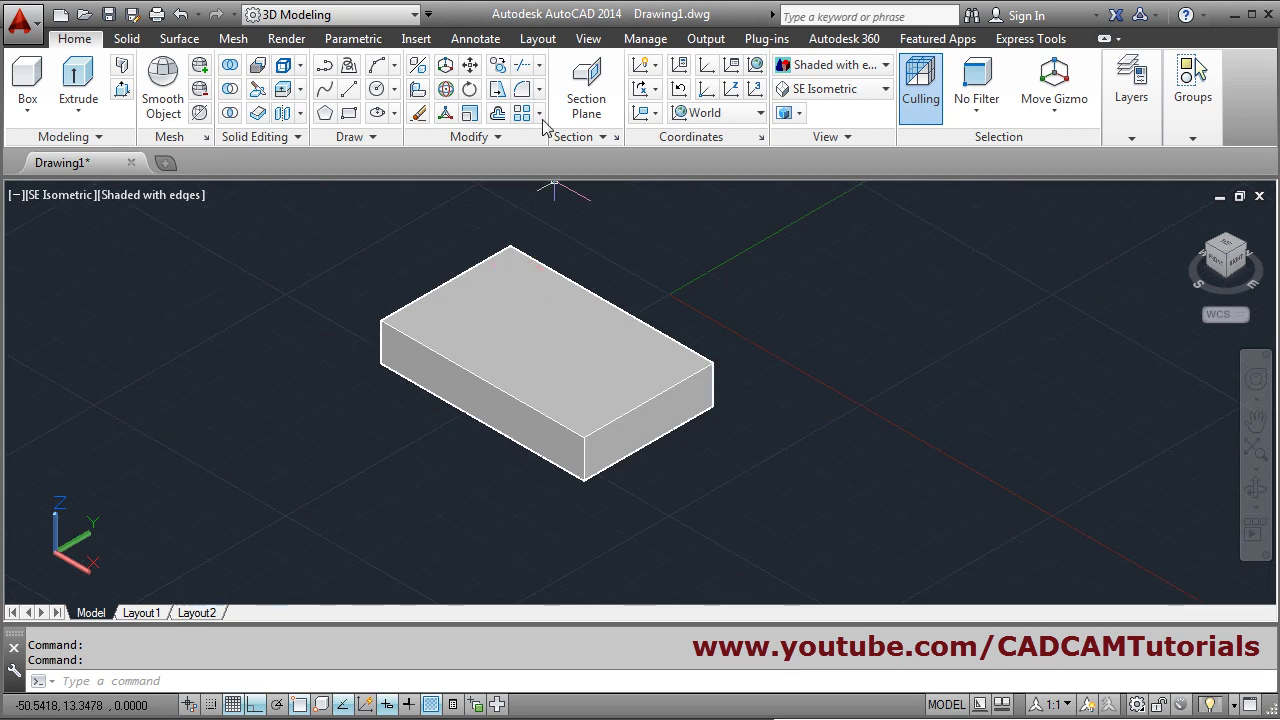
left_click(538, 89)
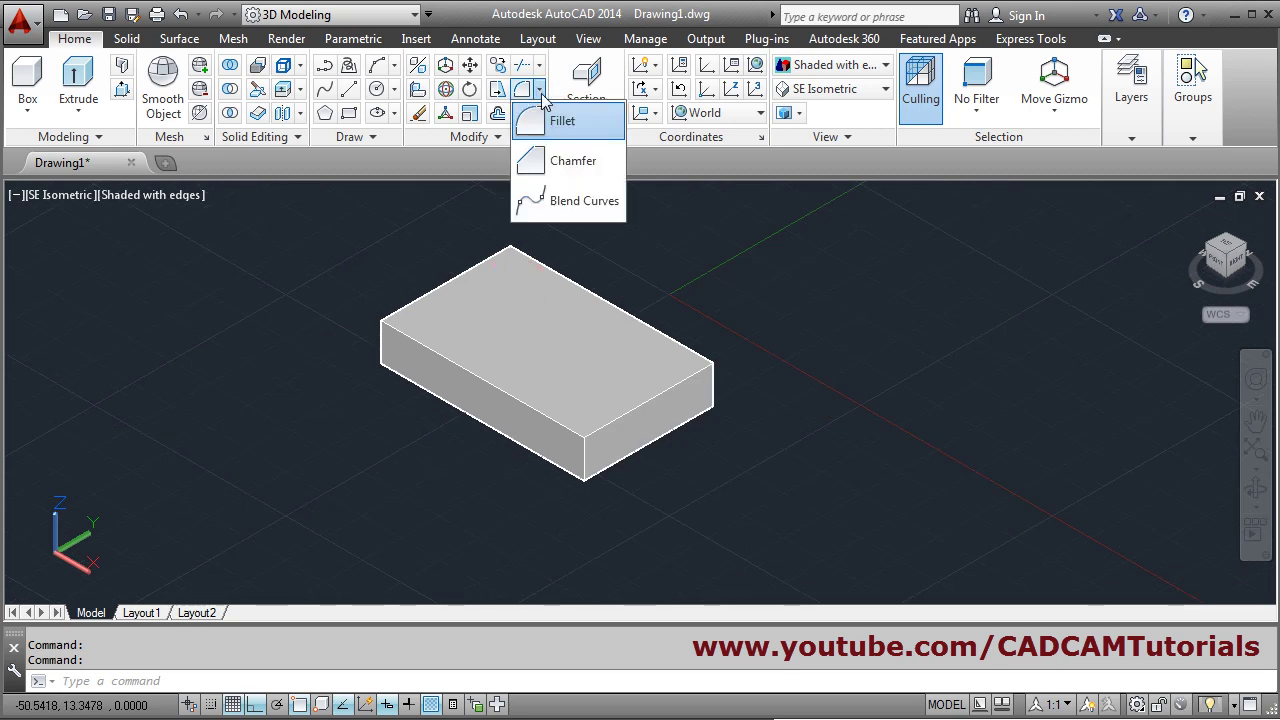
left_click(568, 175)
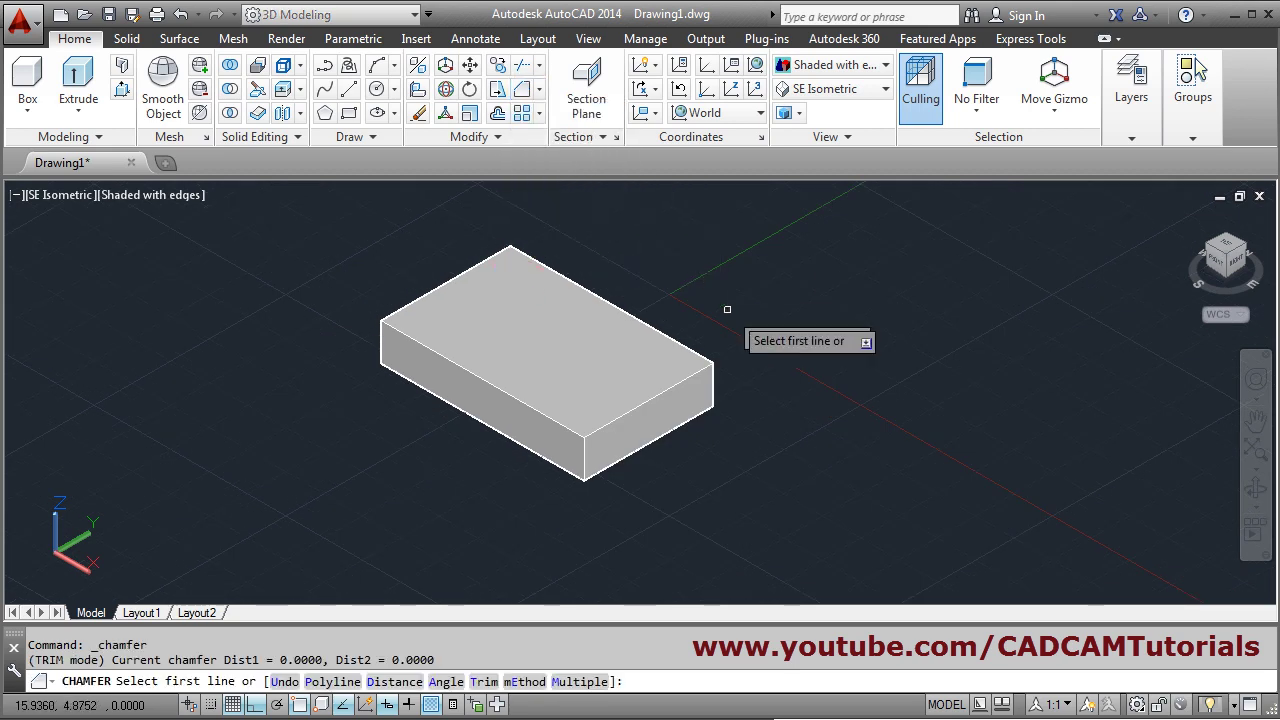
left_click(587, 464)
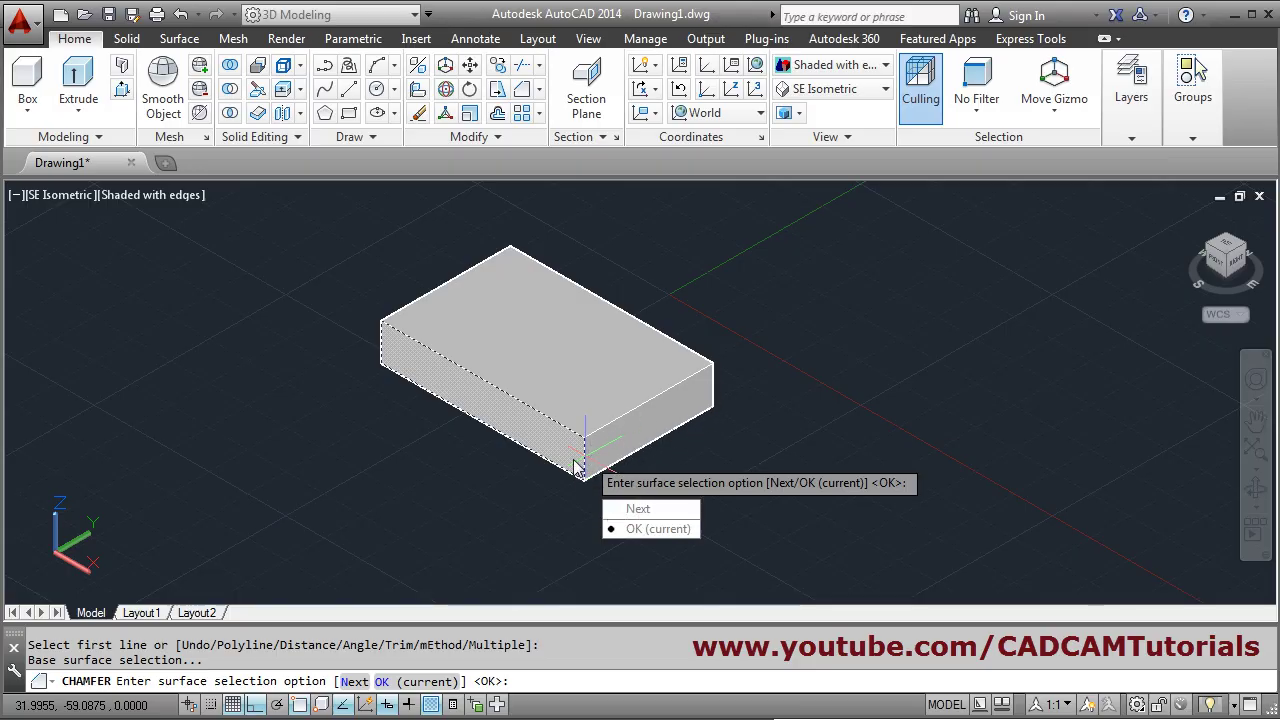
left_click(657, 517)
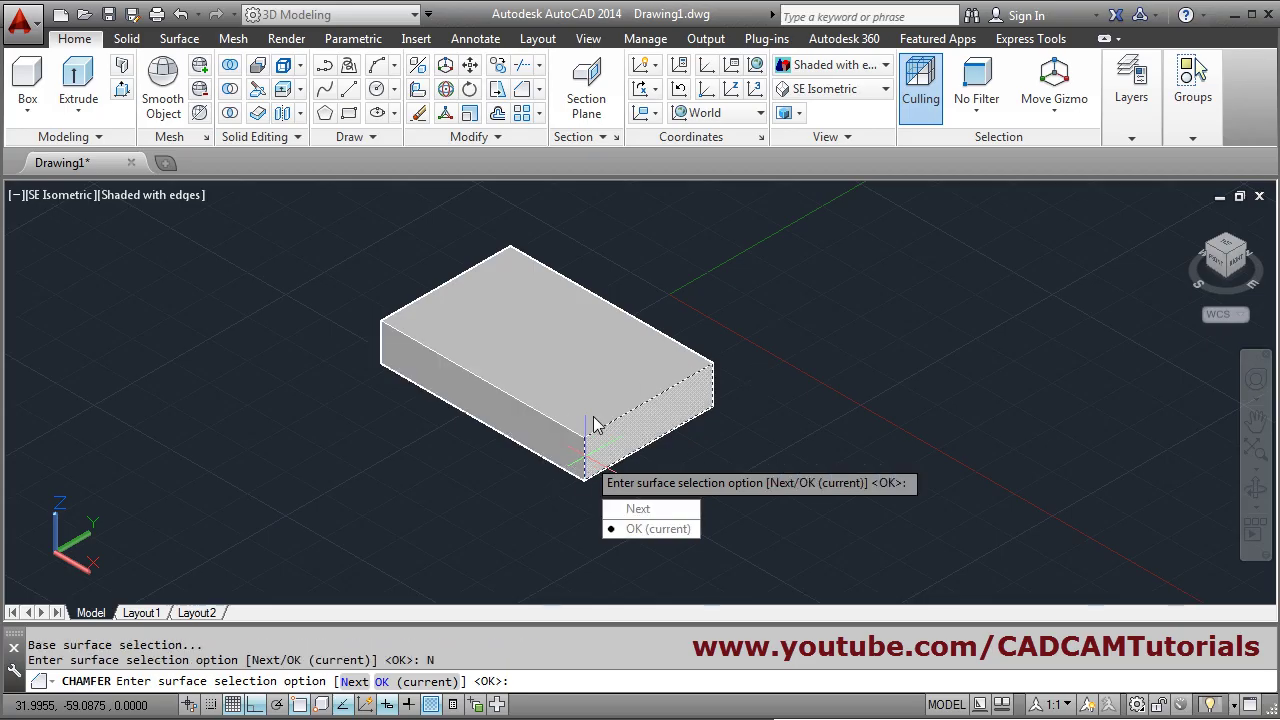
left_click(652, 529)
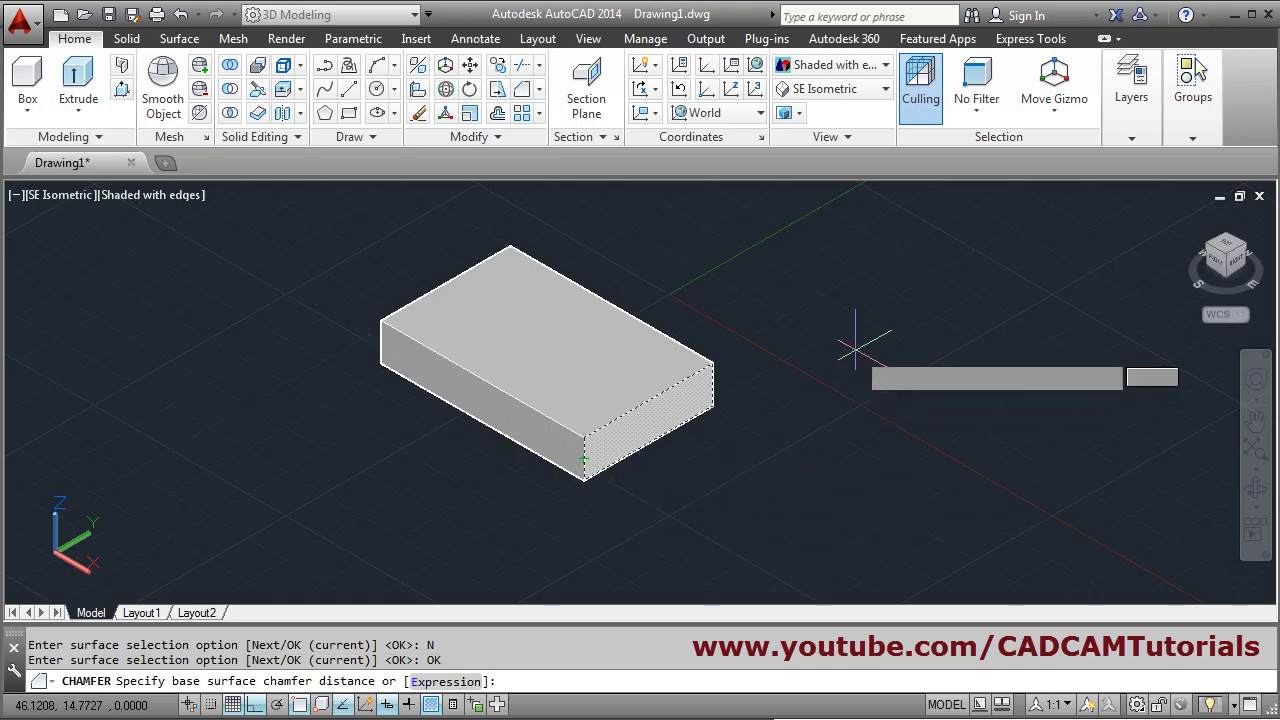
Apply 12 by 12 chamfer distances to the front and right vertical edges.
type("12")
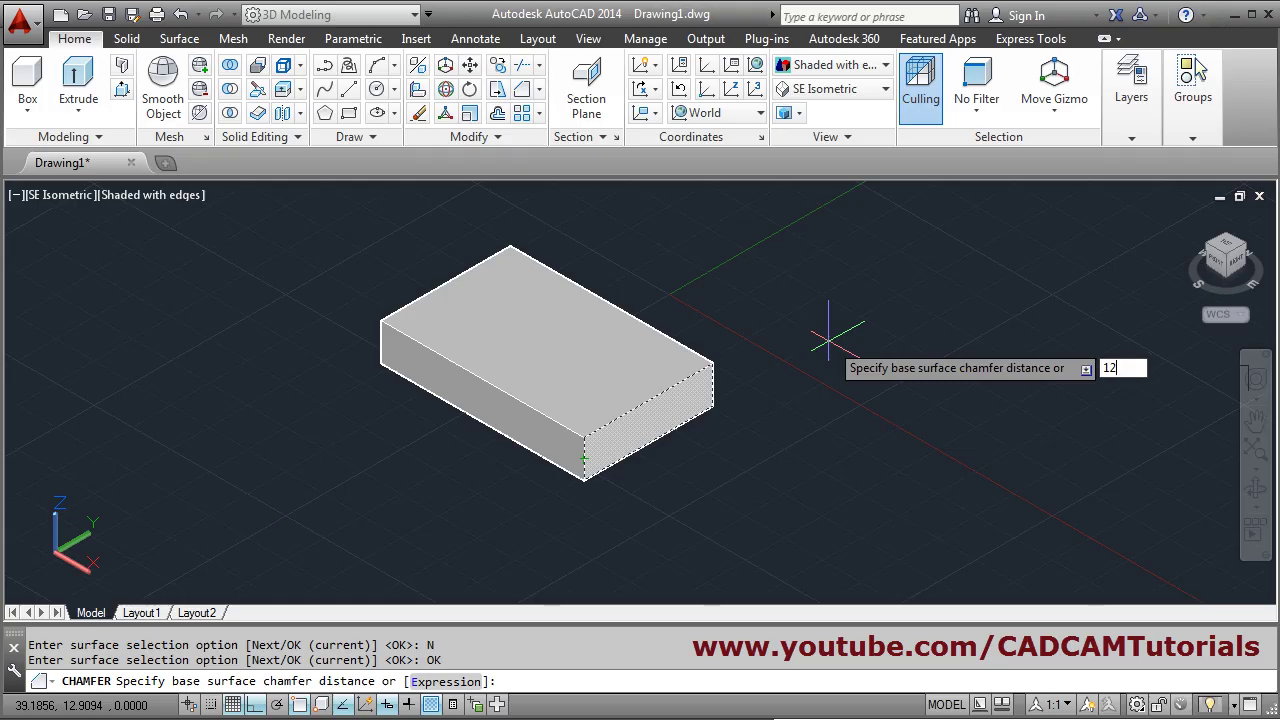
key("Return")
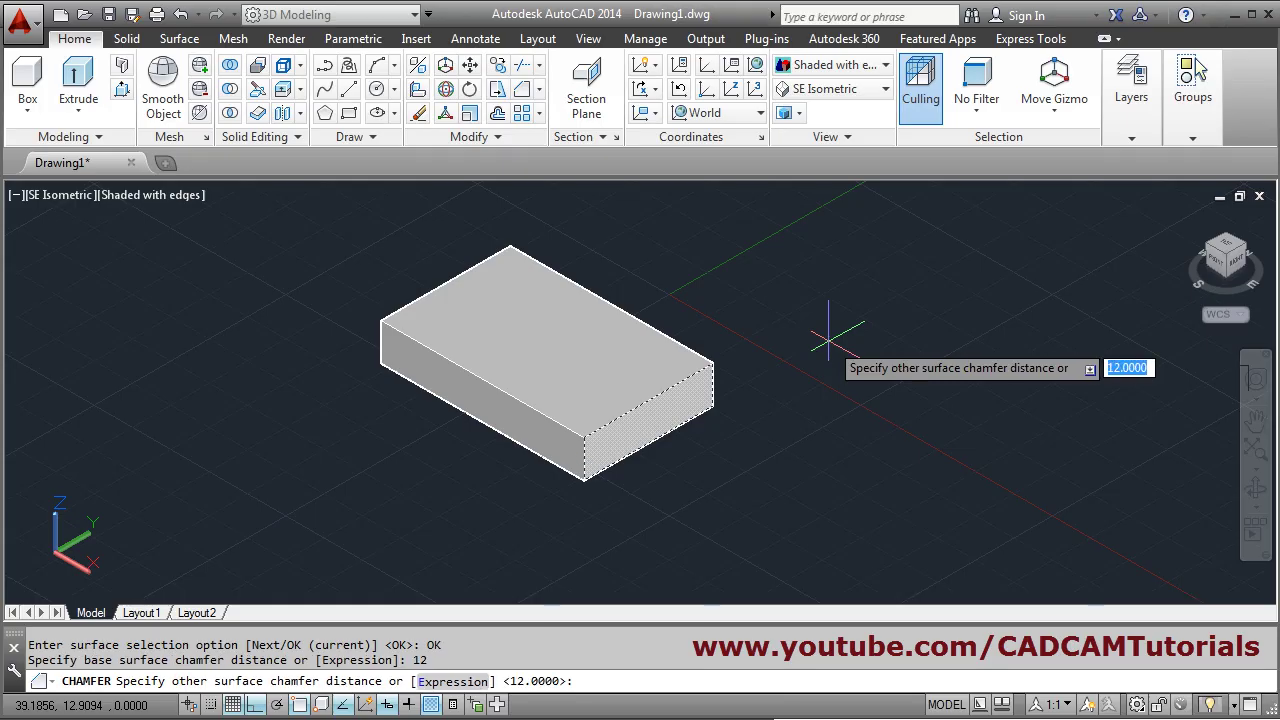
key("Return")
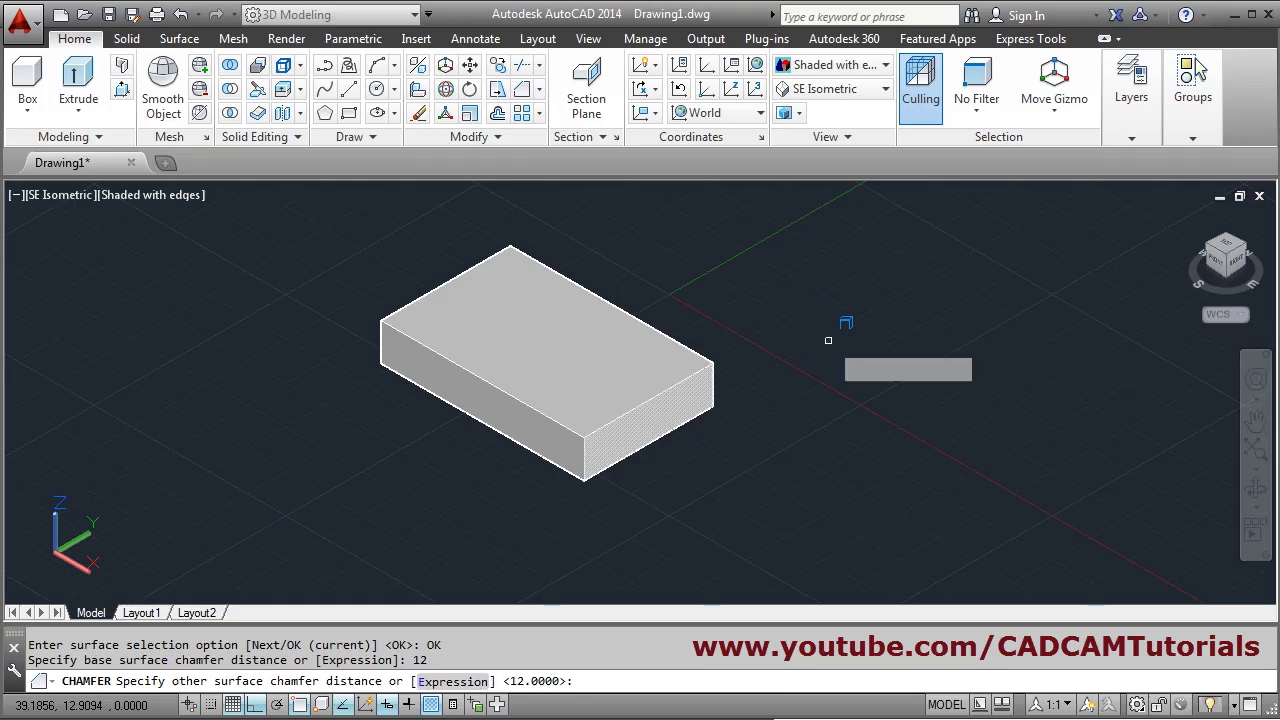
left_click(586, 453)
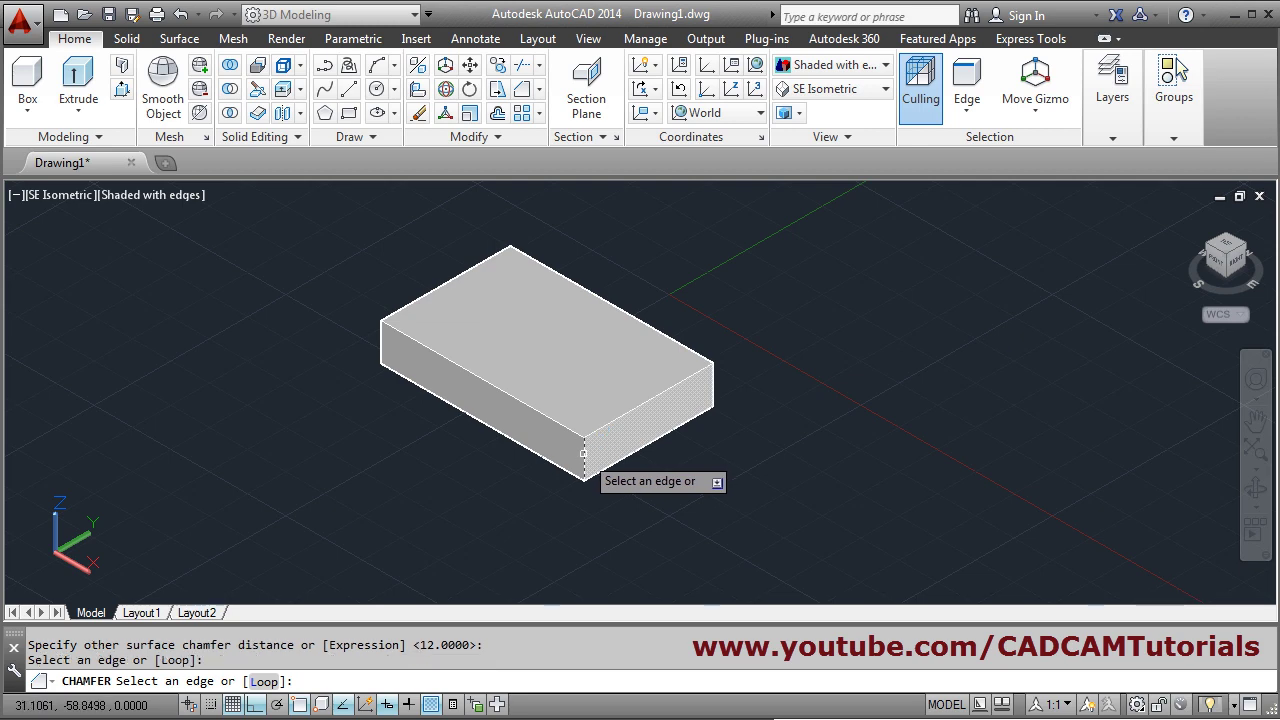
left_click(715, 383)
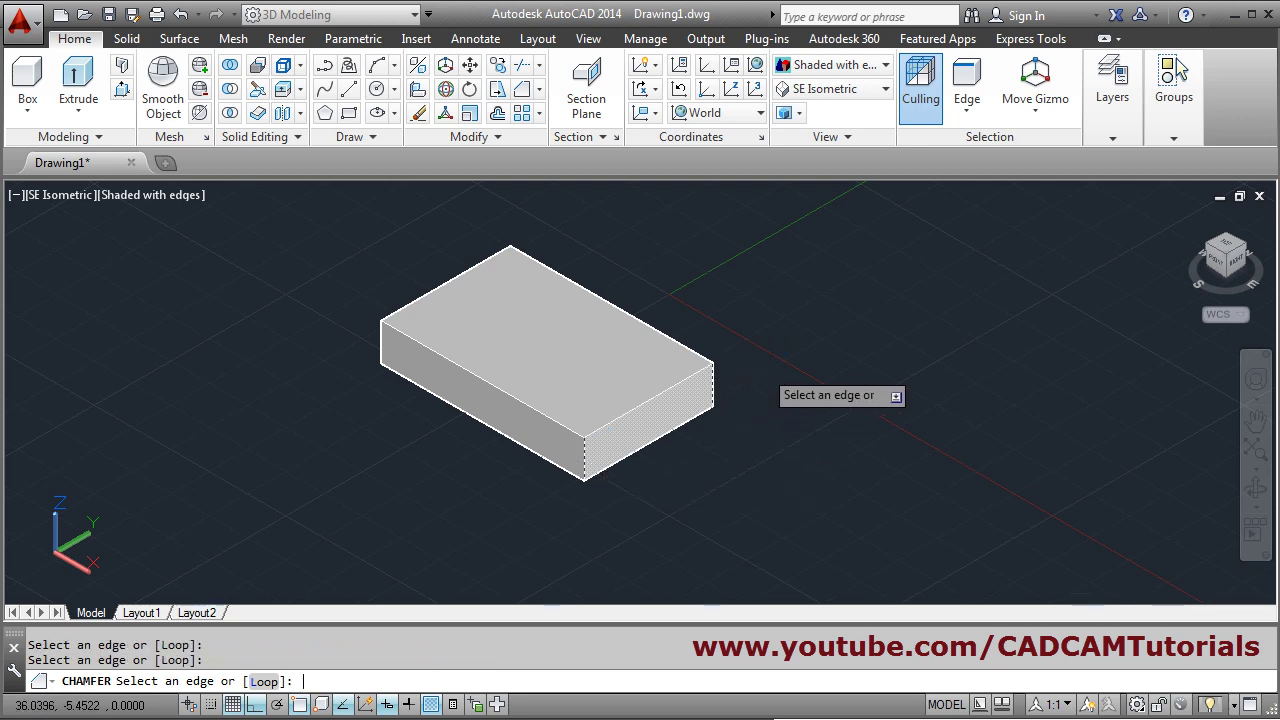
key("Return")
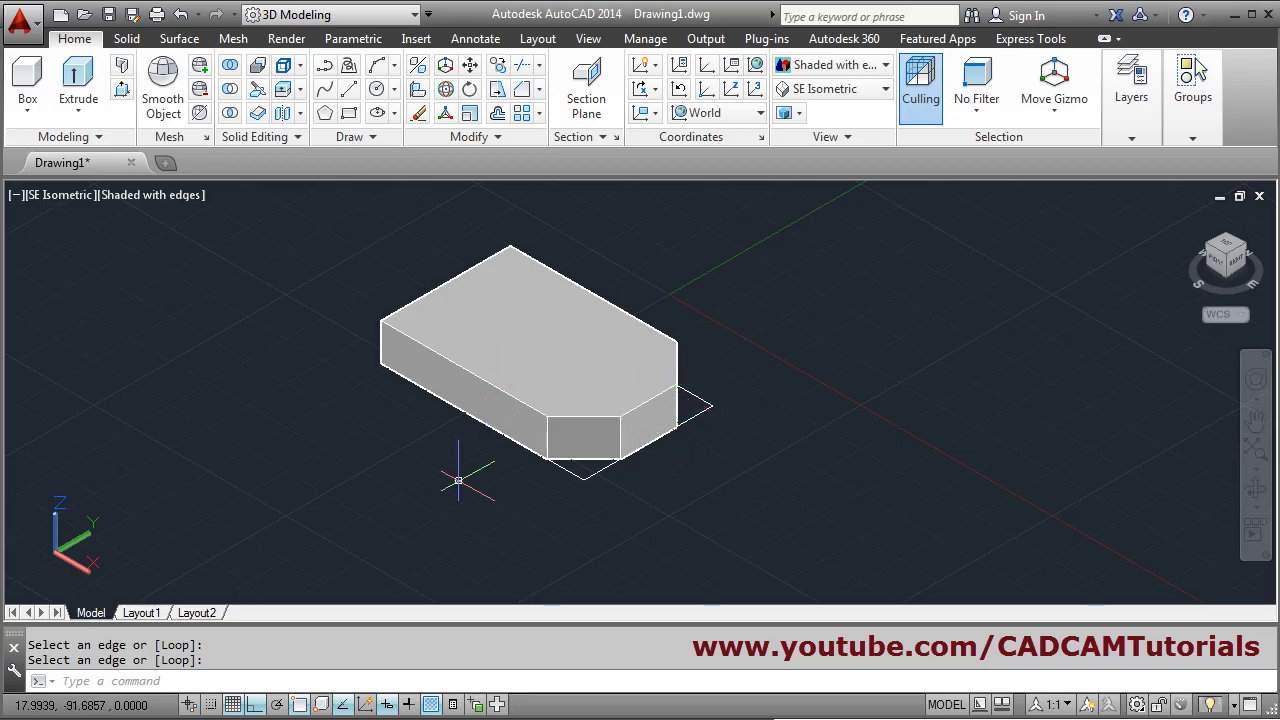
key("alt+Tab")
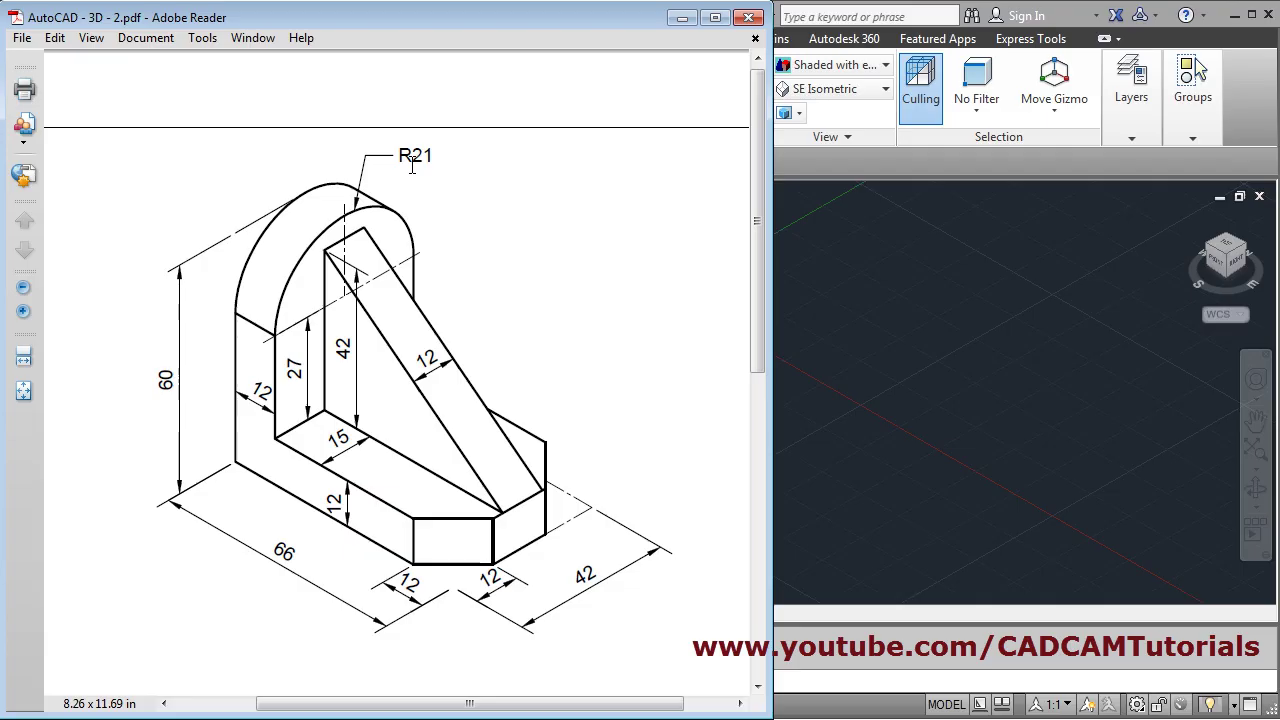
Minimize the reference PDF and recentre the chamfered block in the view.
left_click(683, 20)
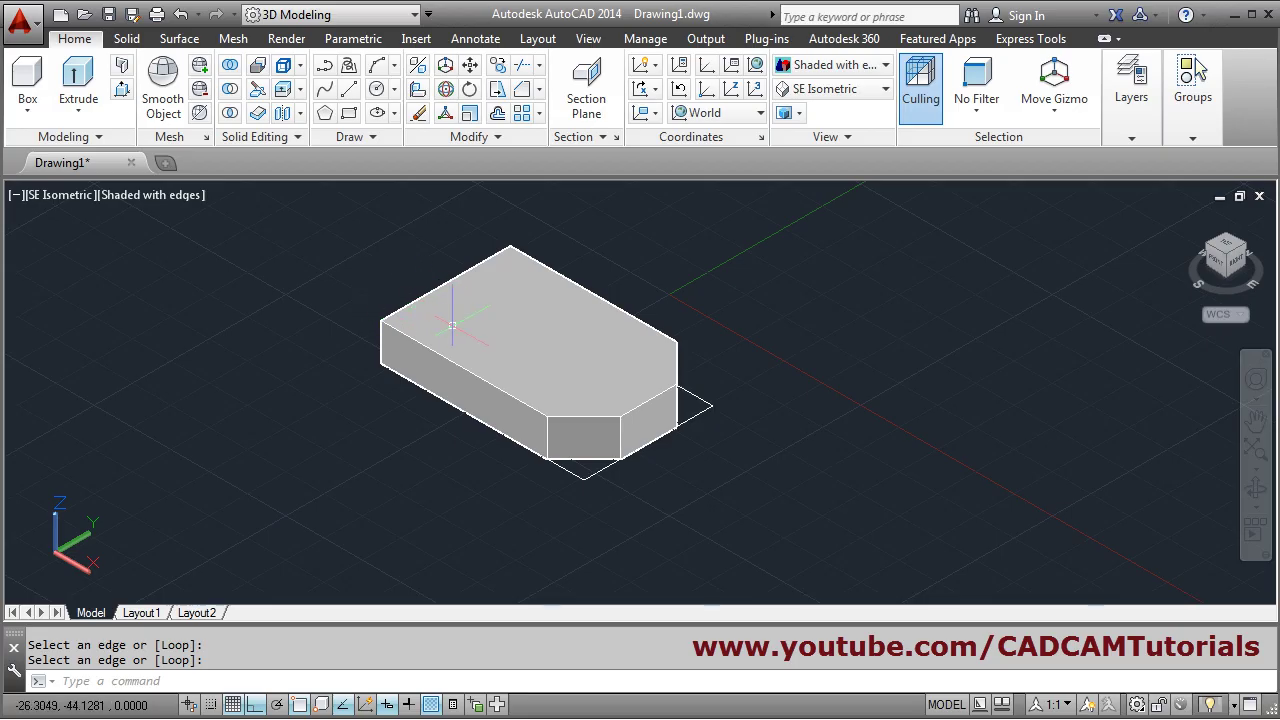
middle_click_drag(526, 297, 562, 382)
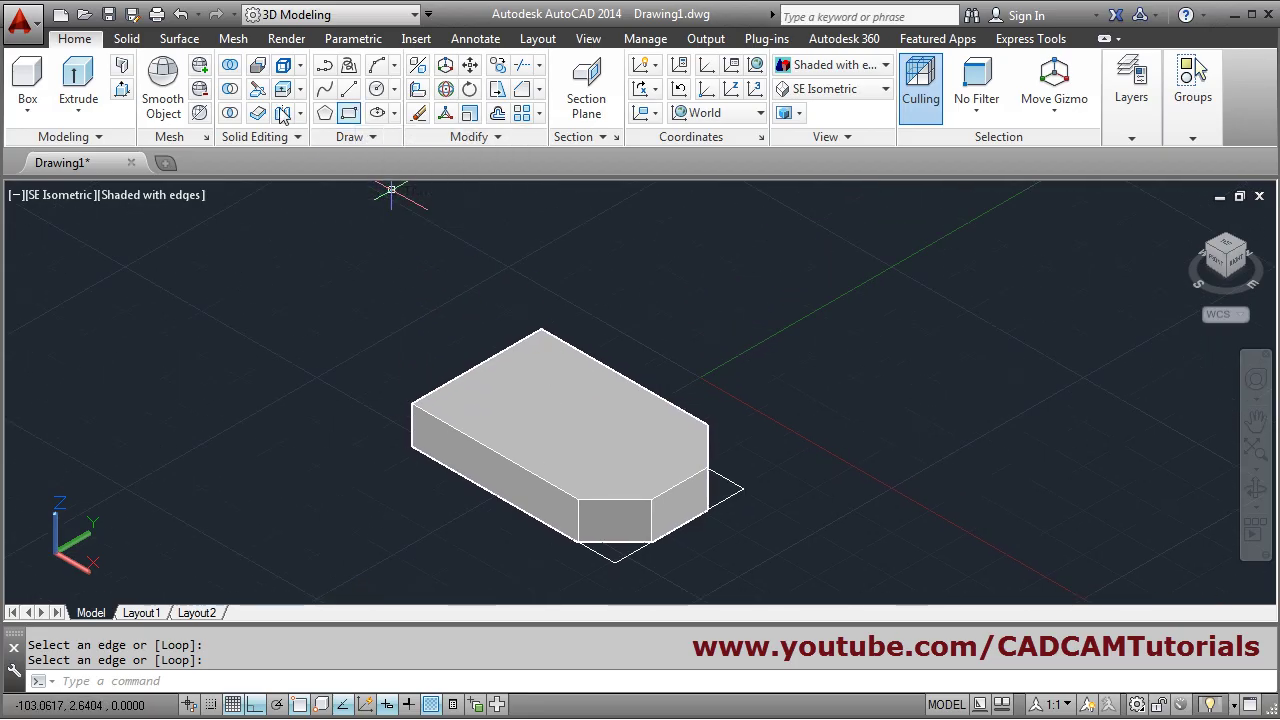
Copy the block's top back-left edge 12 units across the top face with Copy Edges.
left_click(301, 66)
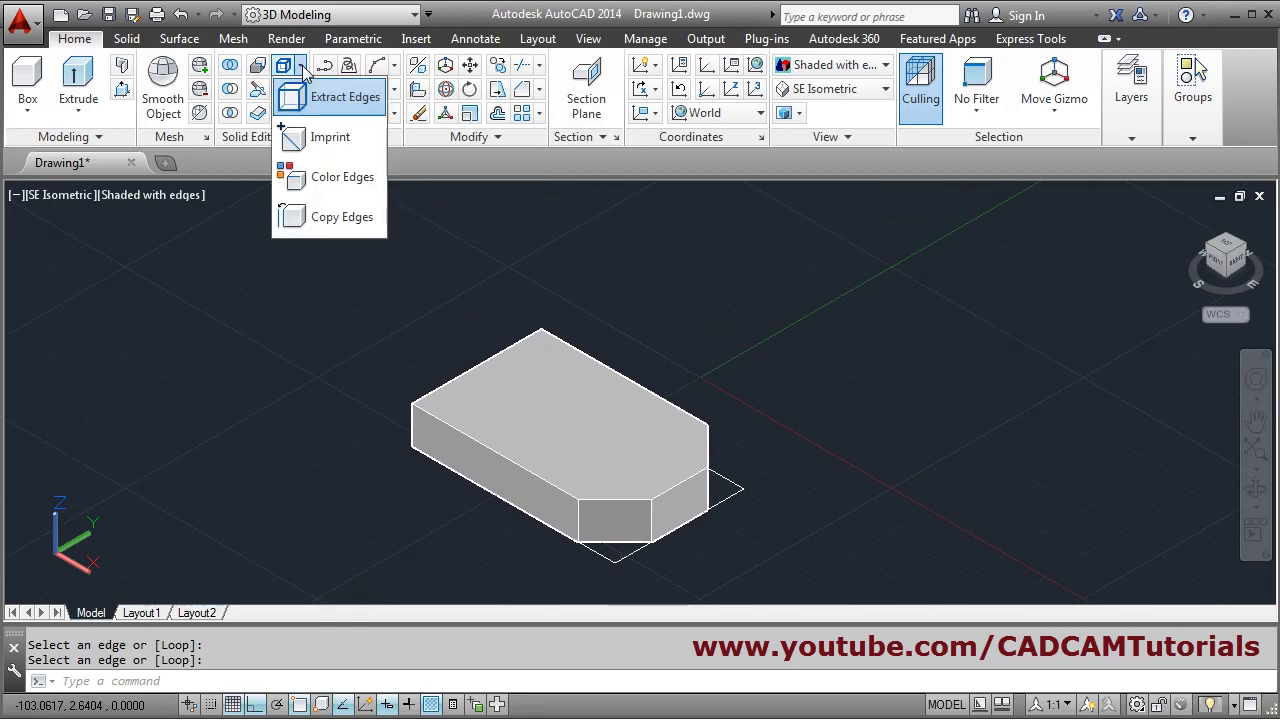
left_click(337, 214)
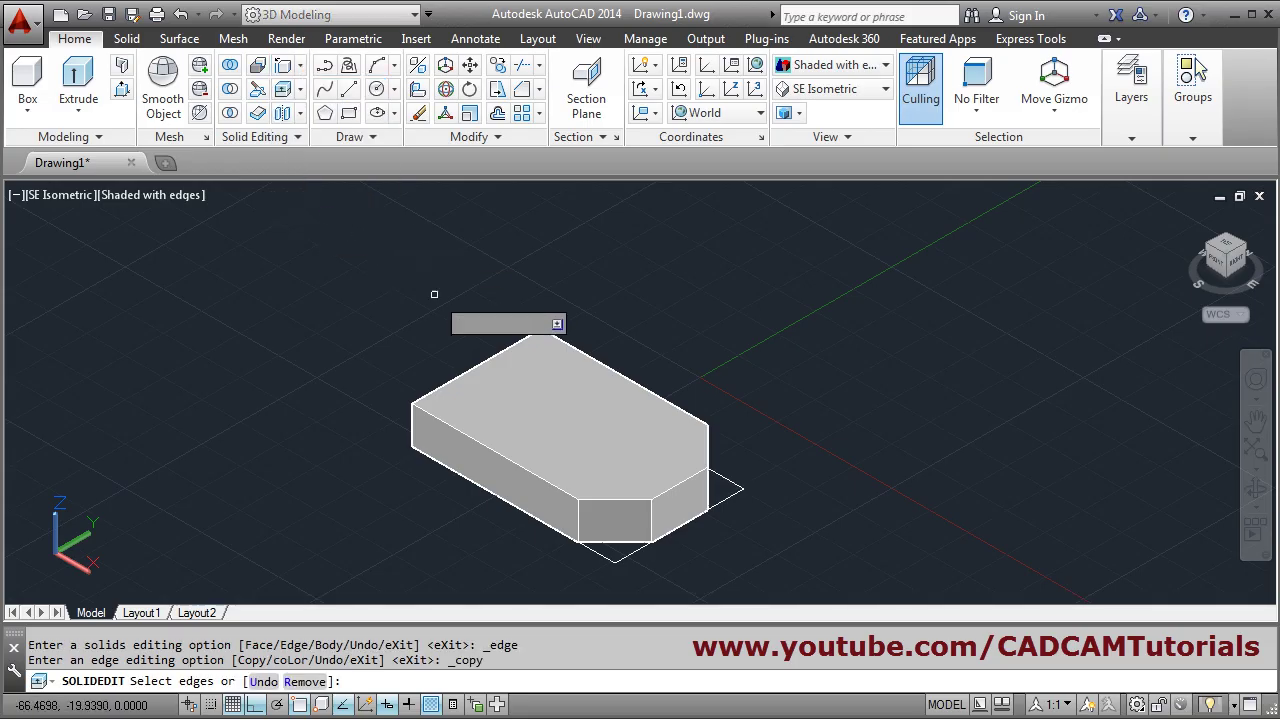
left_click(473, 368)
key("Return")
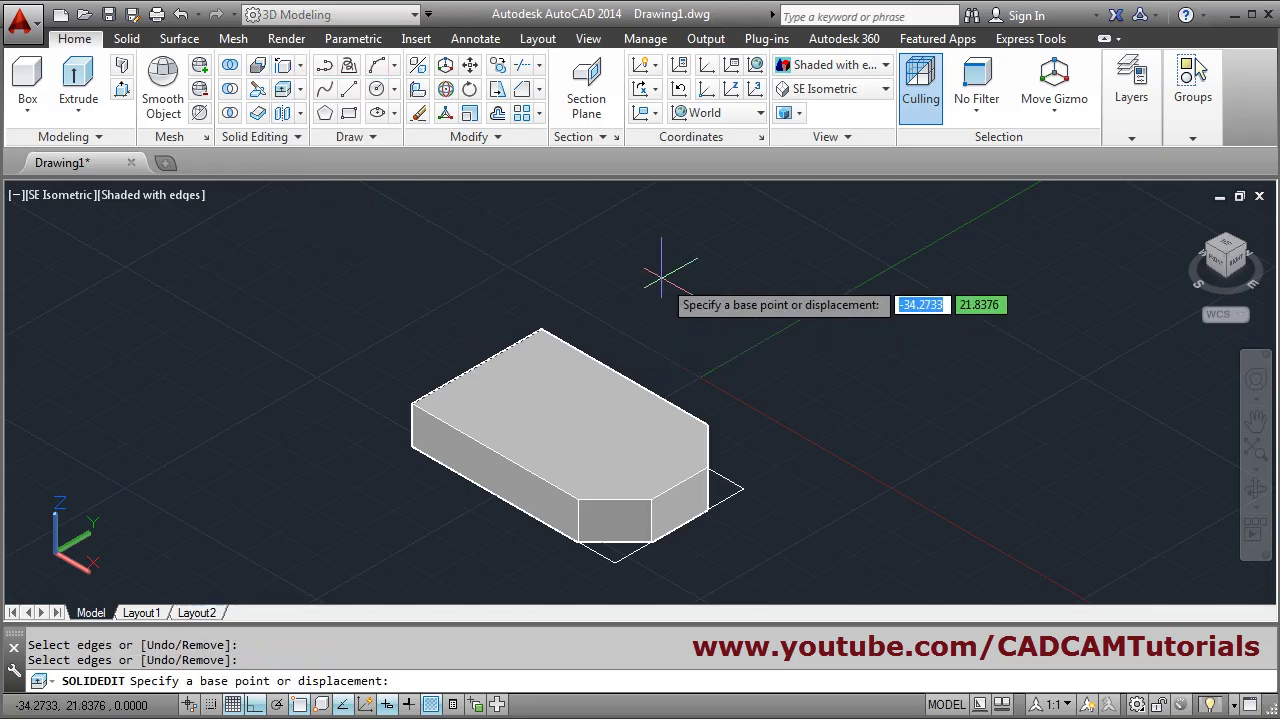
left_click(661, 279)
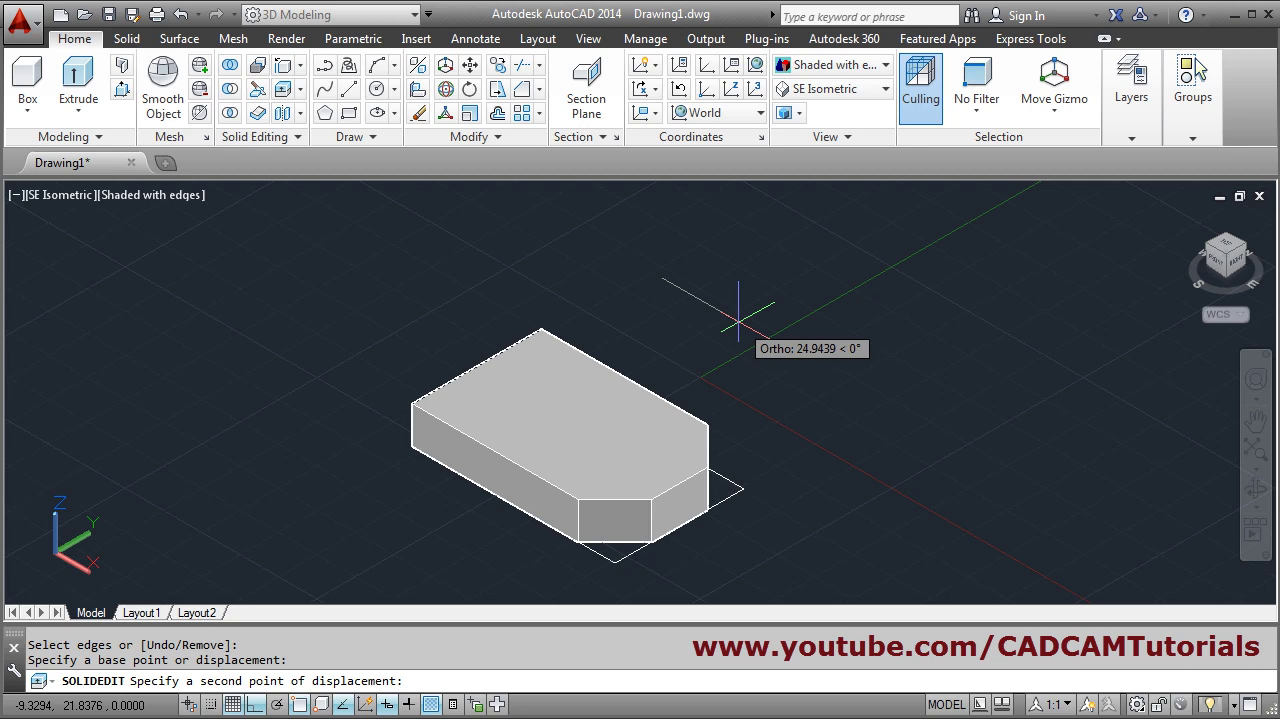
type("12")
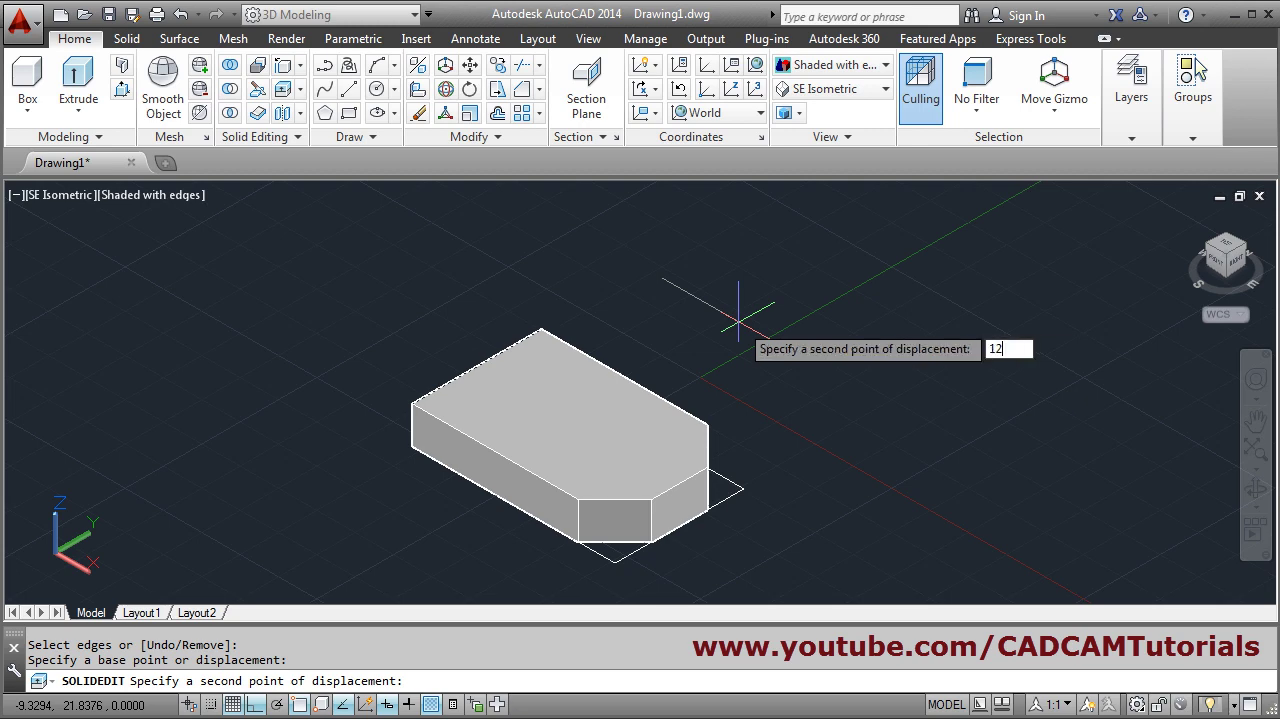
key("Return")
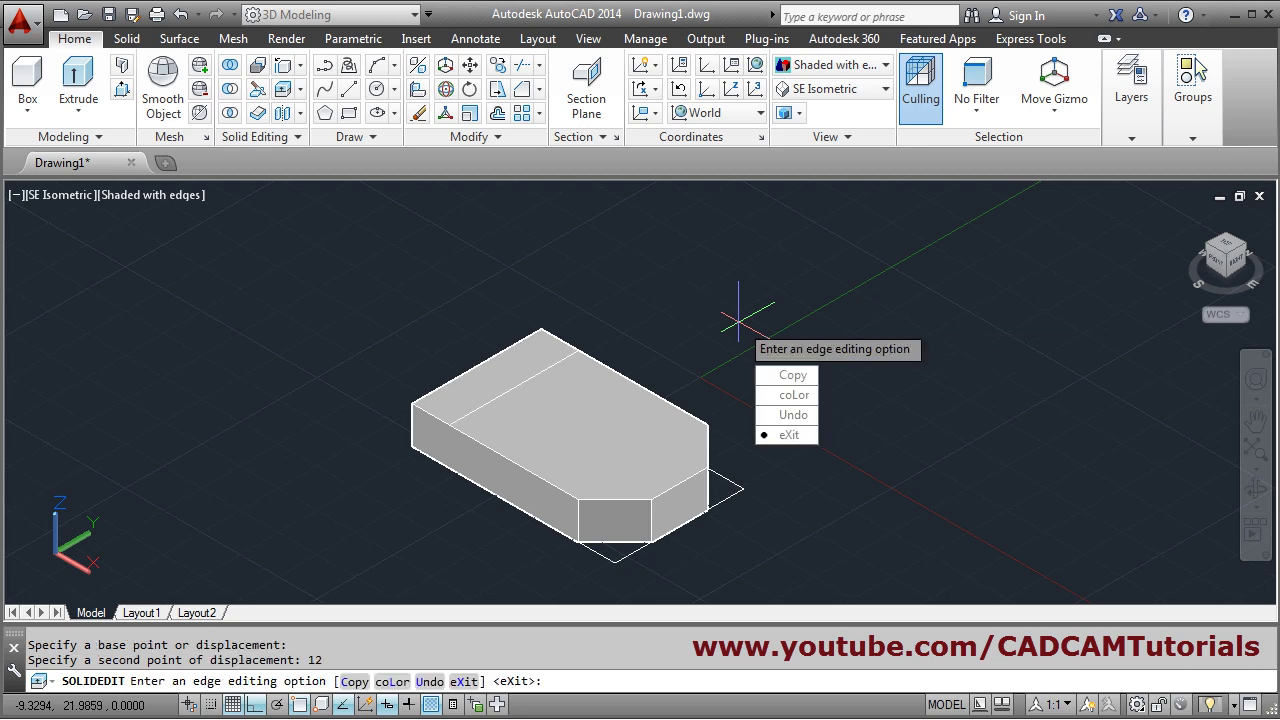
left_click(787, 436)
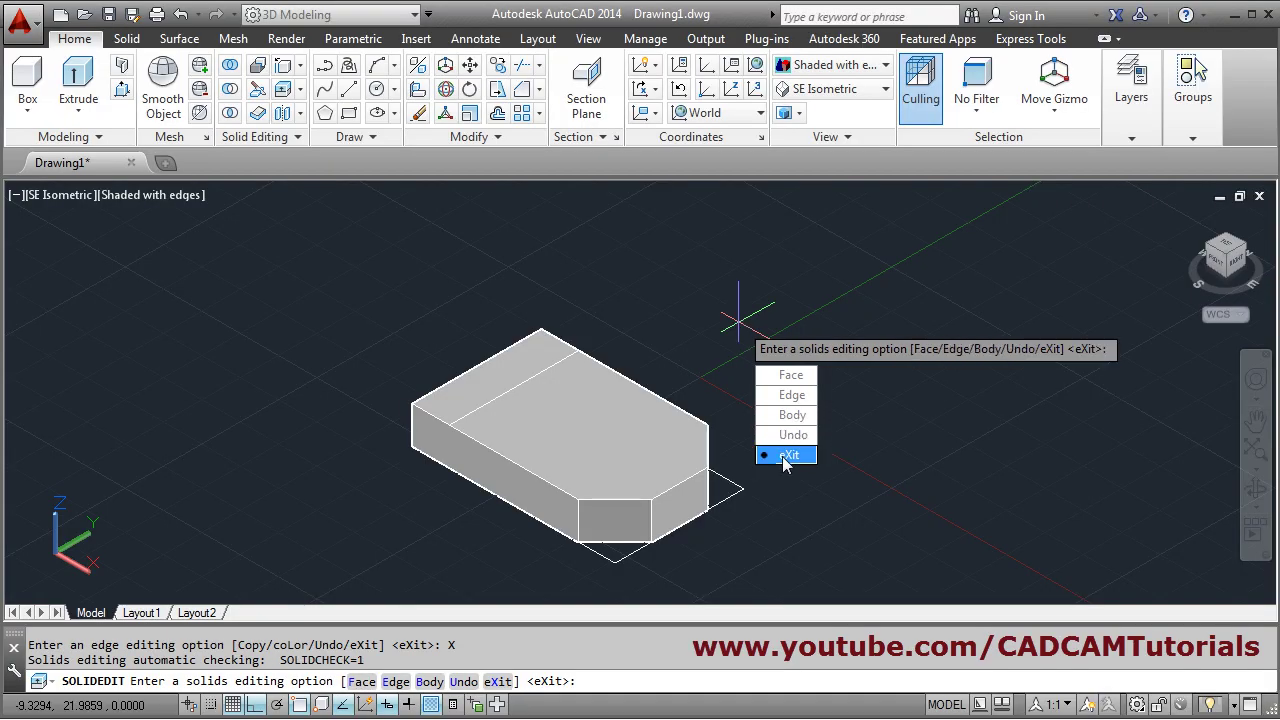
left_click(786, 453)
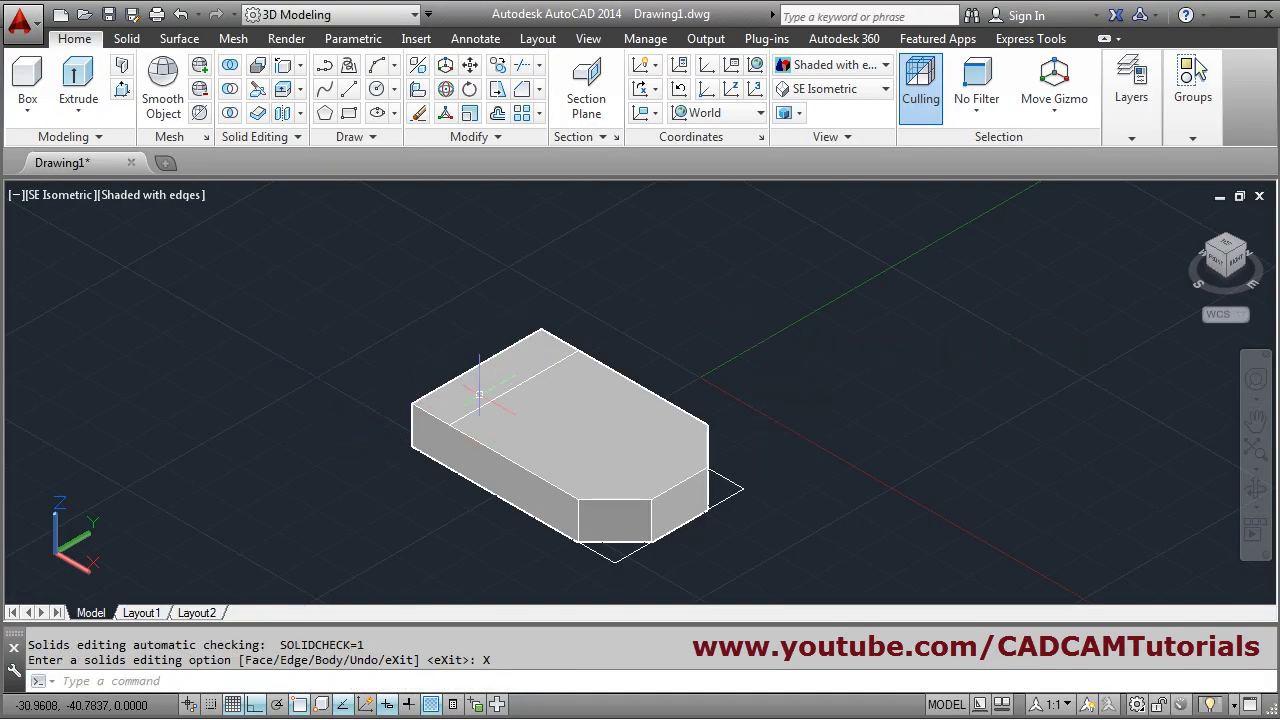
middle_click_drag(532, 343, 489, 387)
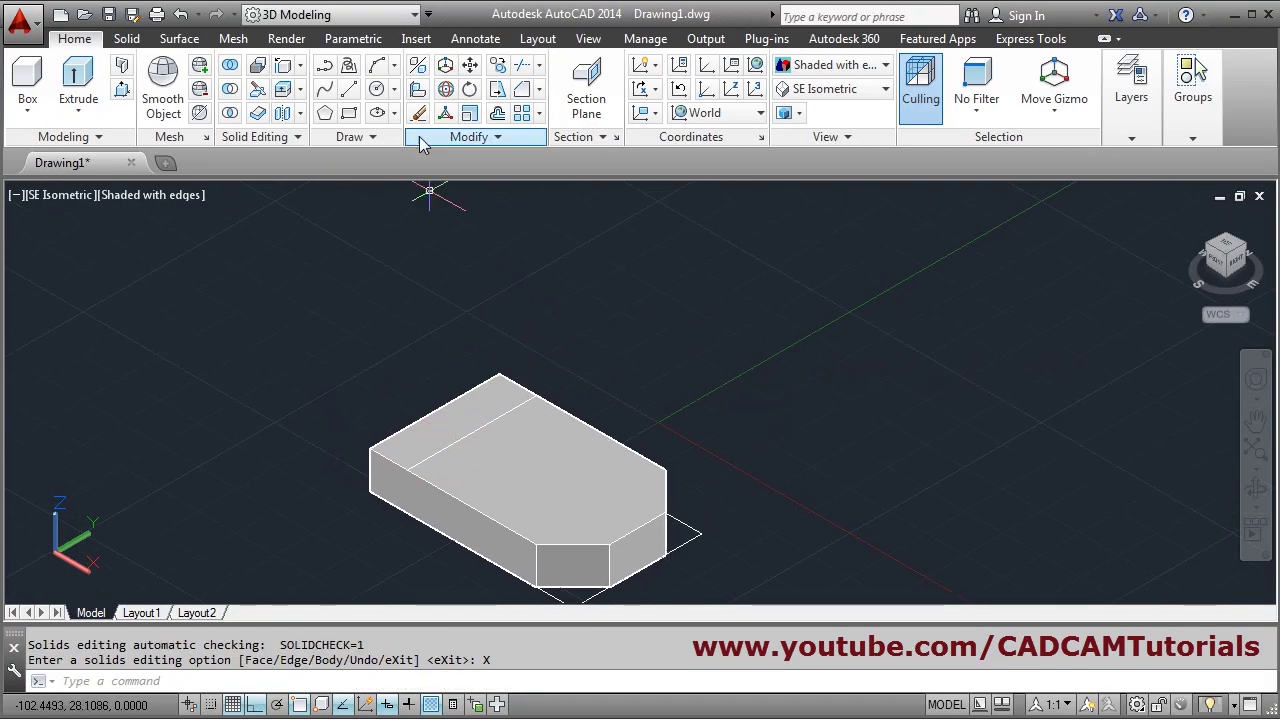
Press-pull the 12-wide top strip up 48 units into the upright wall, then check the PDF.
left_click(121, 91)
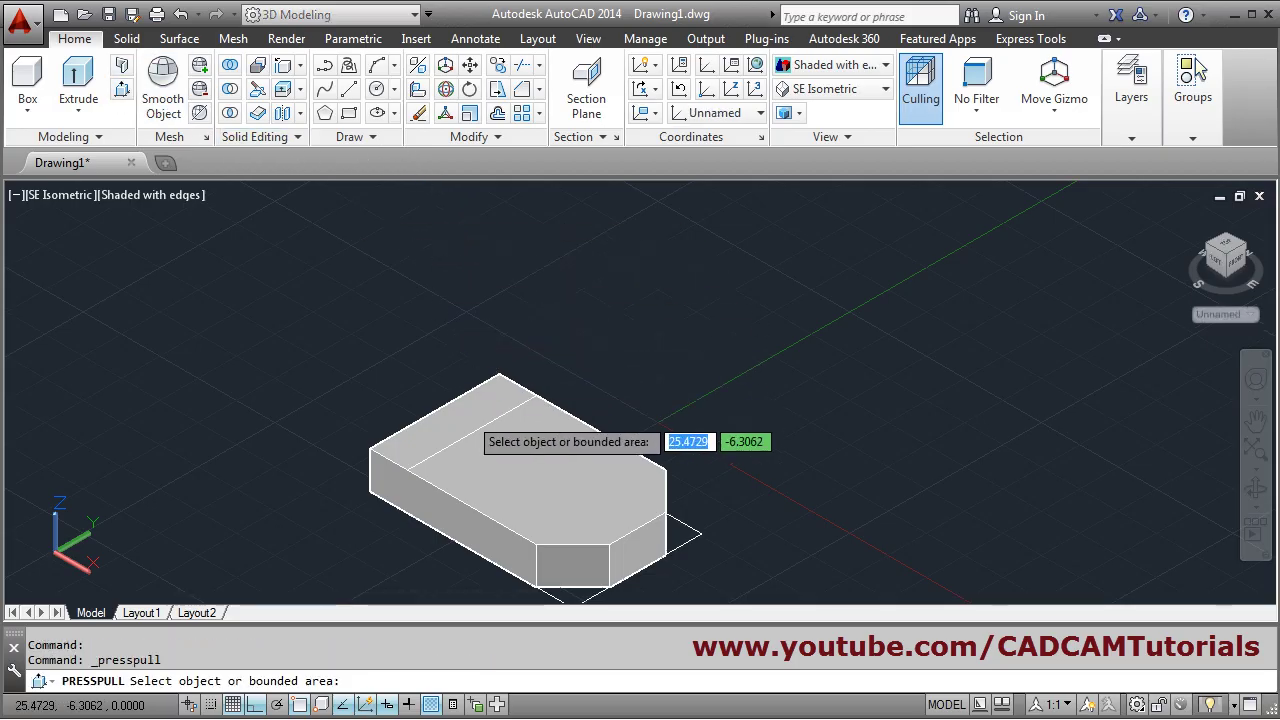
left_click(470, 425)
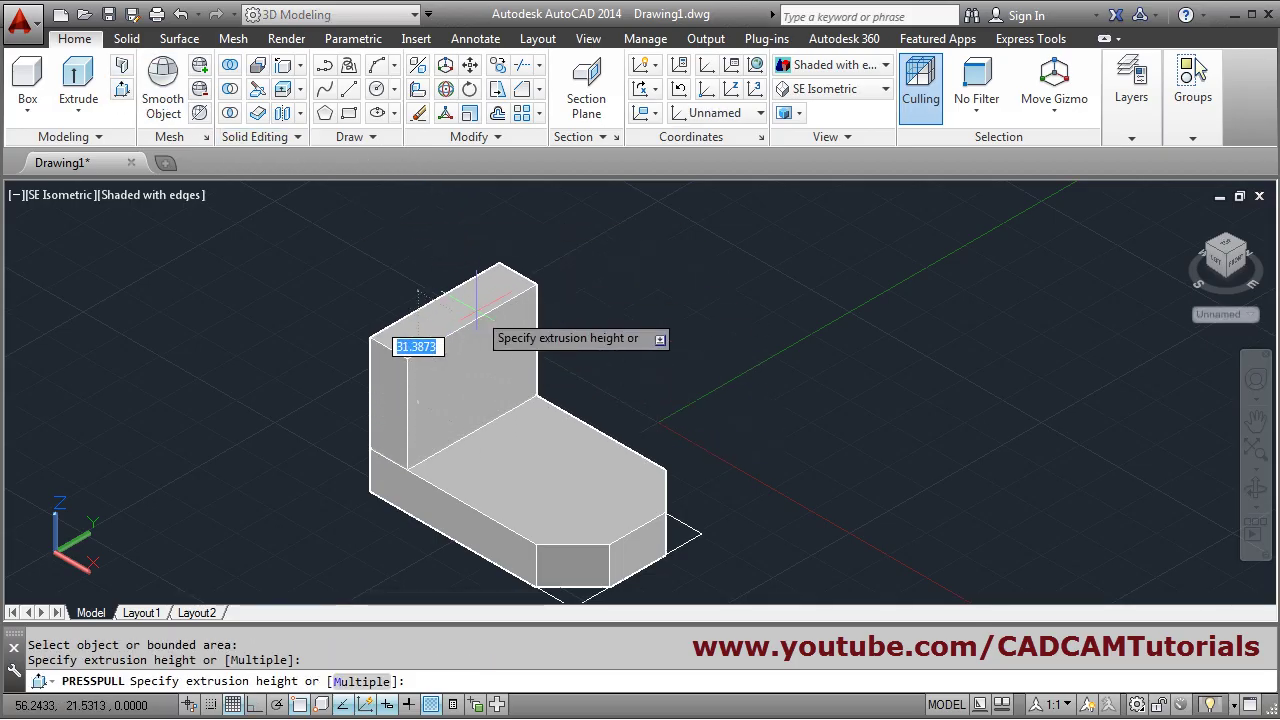
type("48")
key("Return")
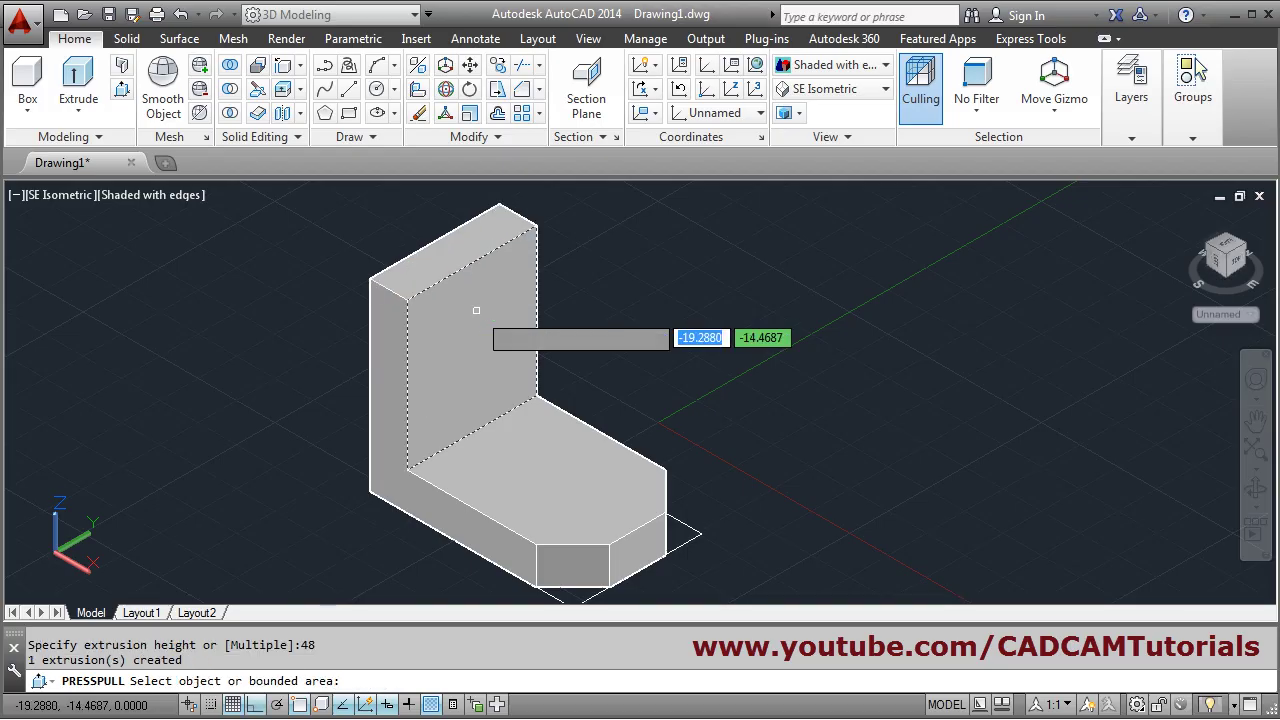
key("Return")
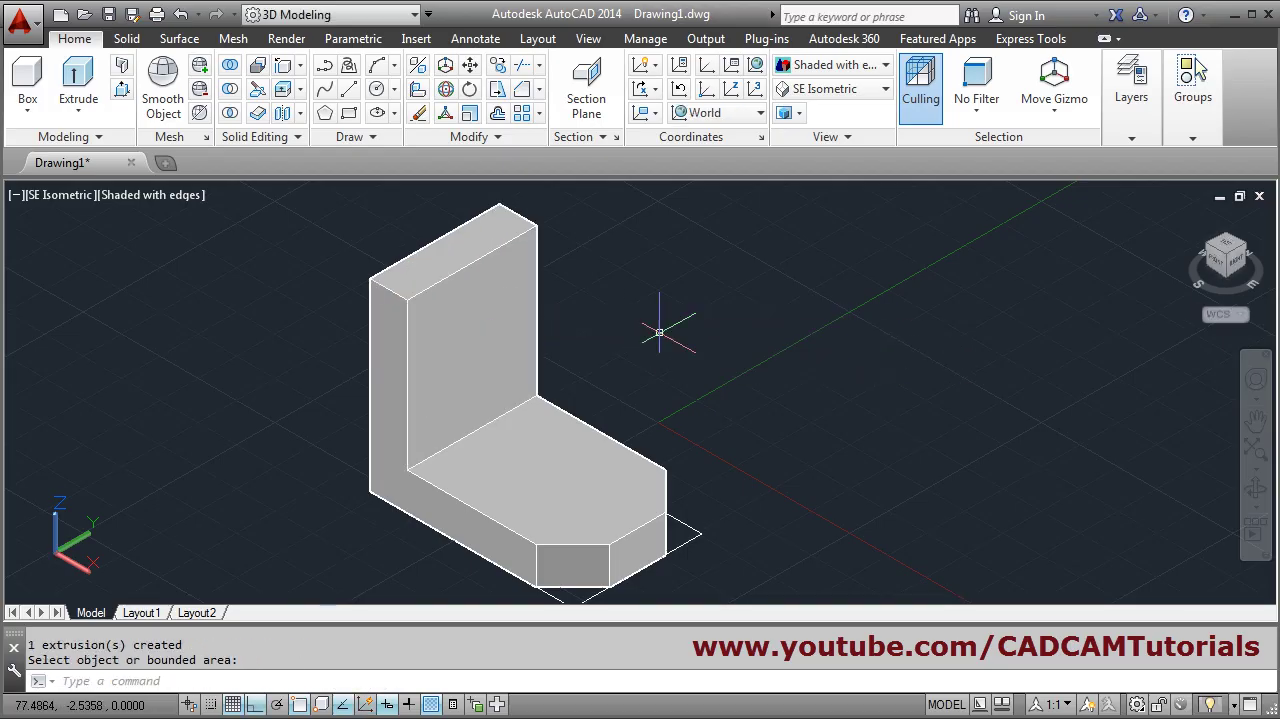
middle_click_drag(662, 312, 698, 368)
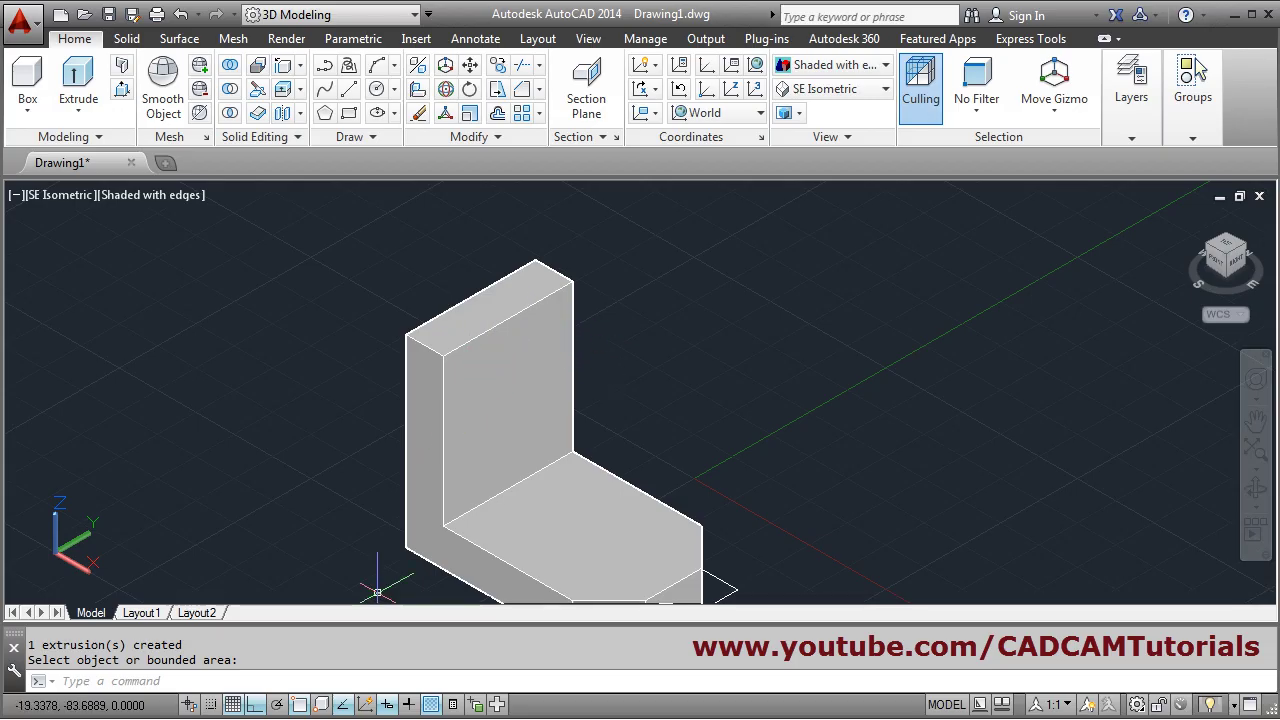
key("alt+Tab")
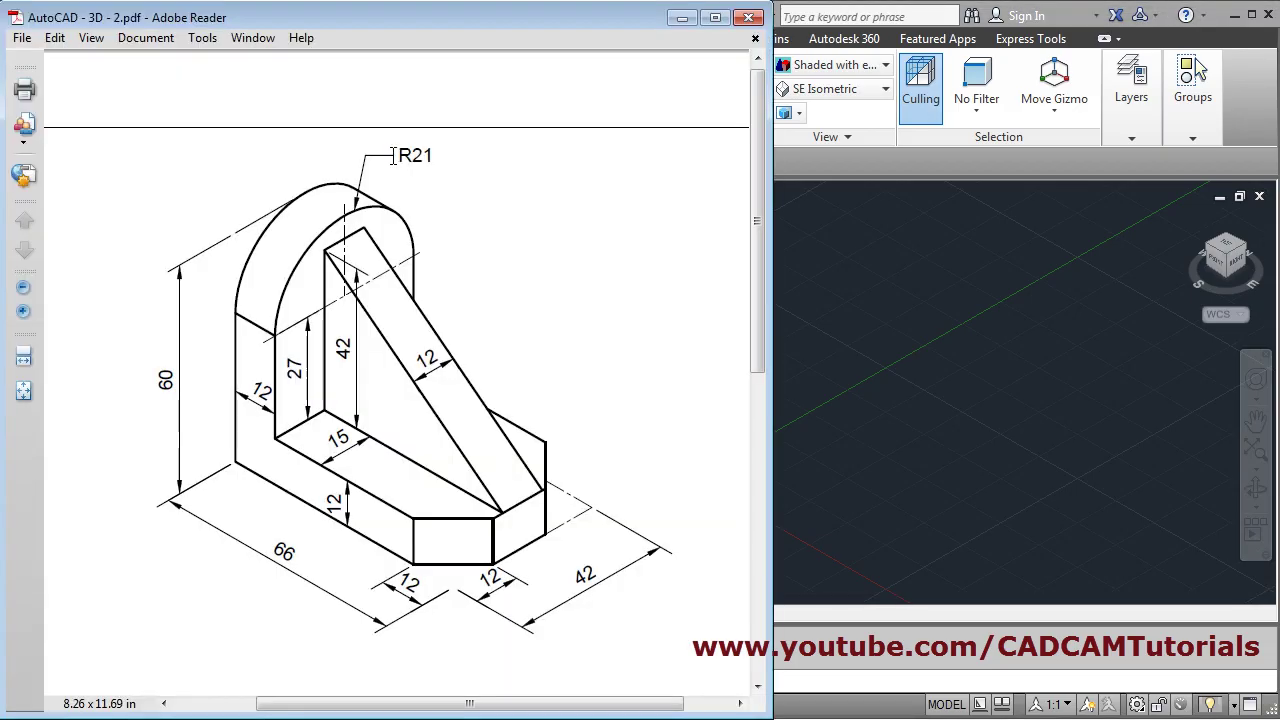
key("alt+Tab")
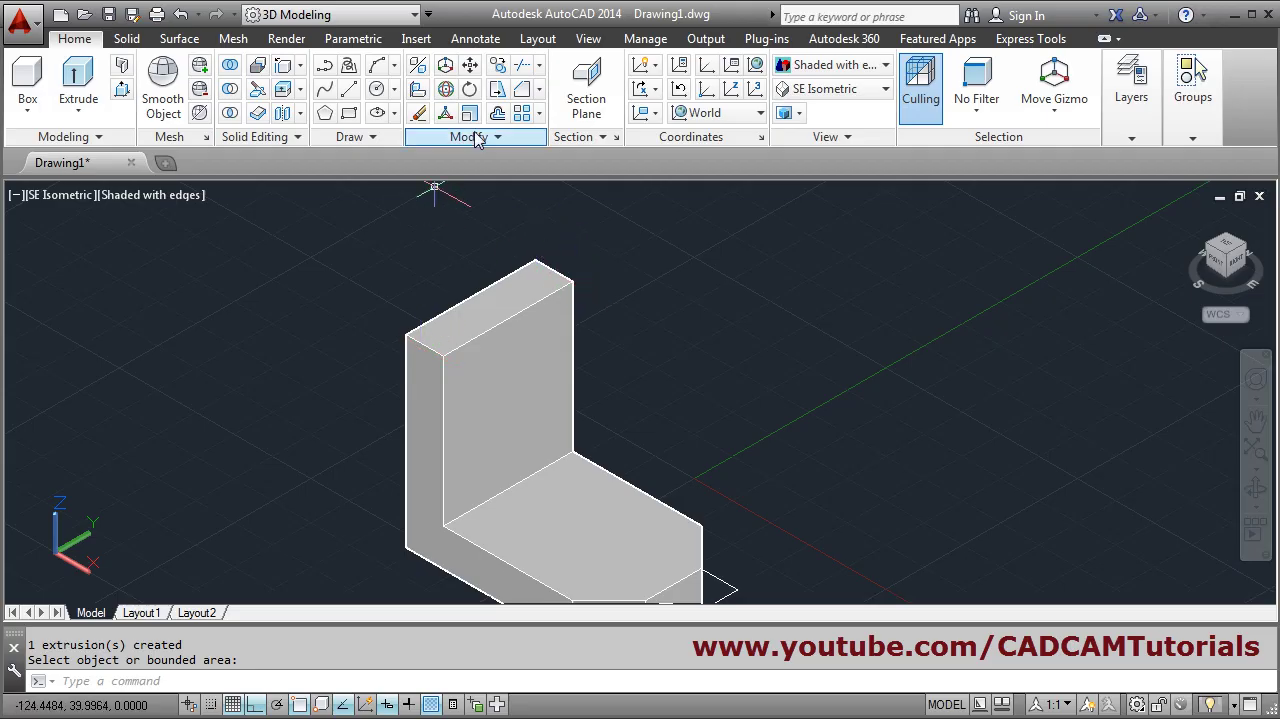
Fillet the upright's two top edges with radius 21 to round its top.
left_click(541, 90)
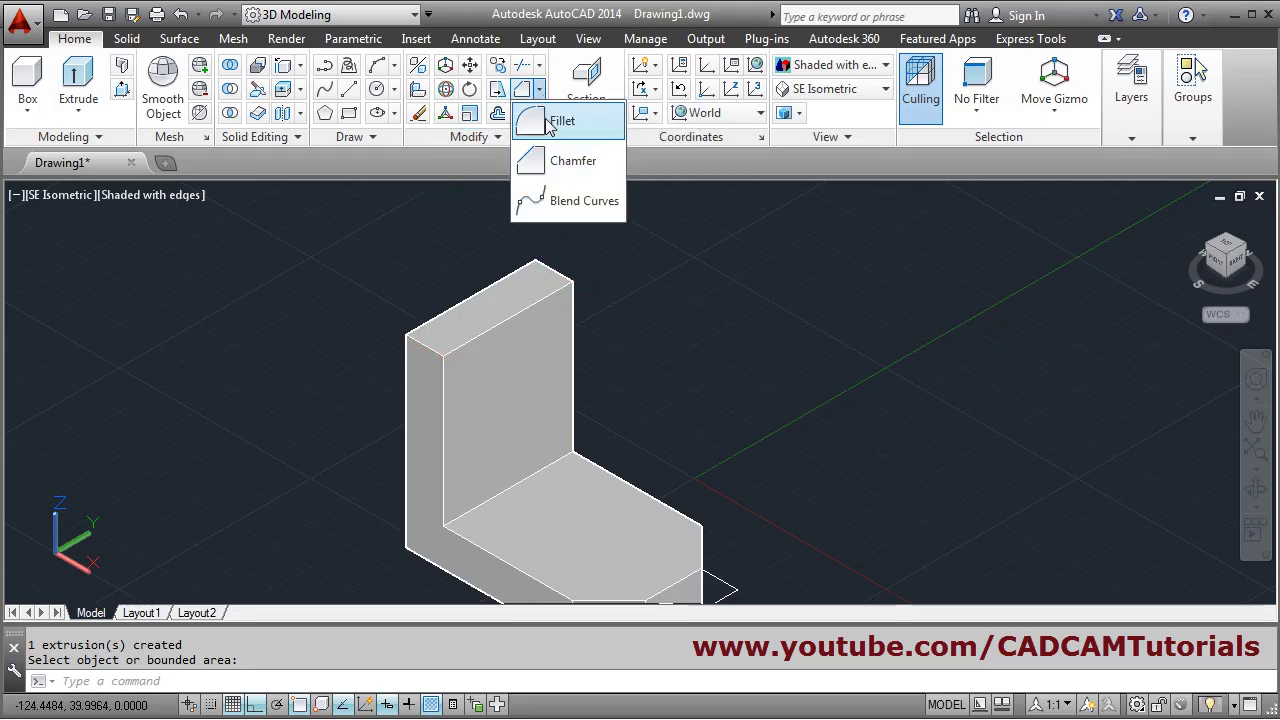
left_click(560, 197)
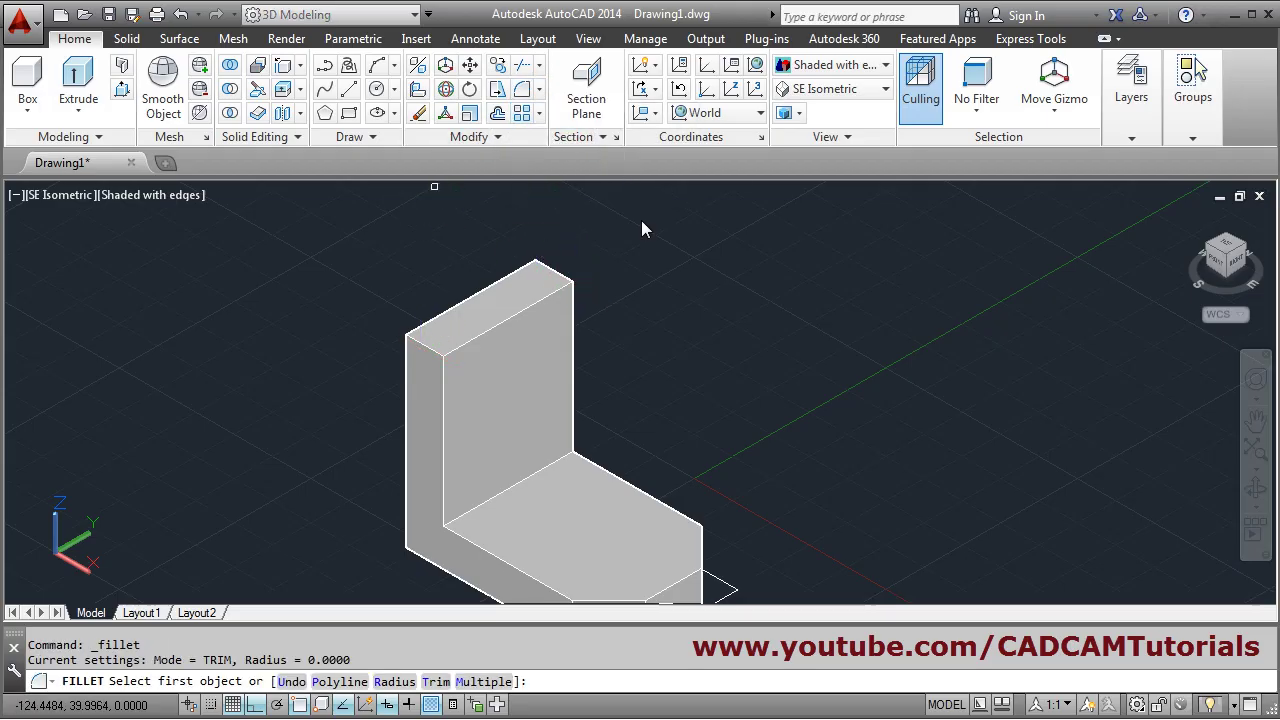
left_click(427, 347)
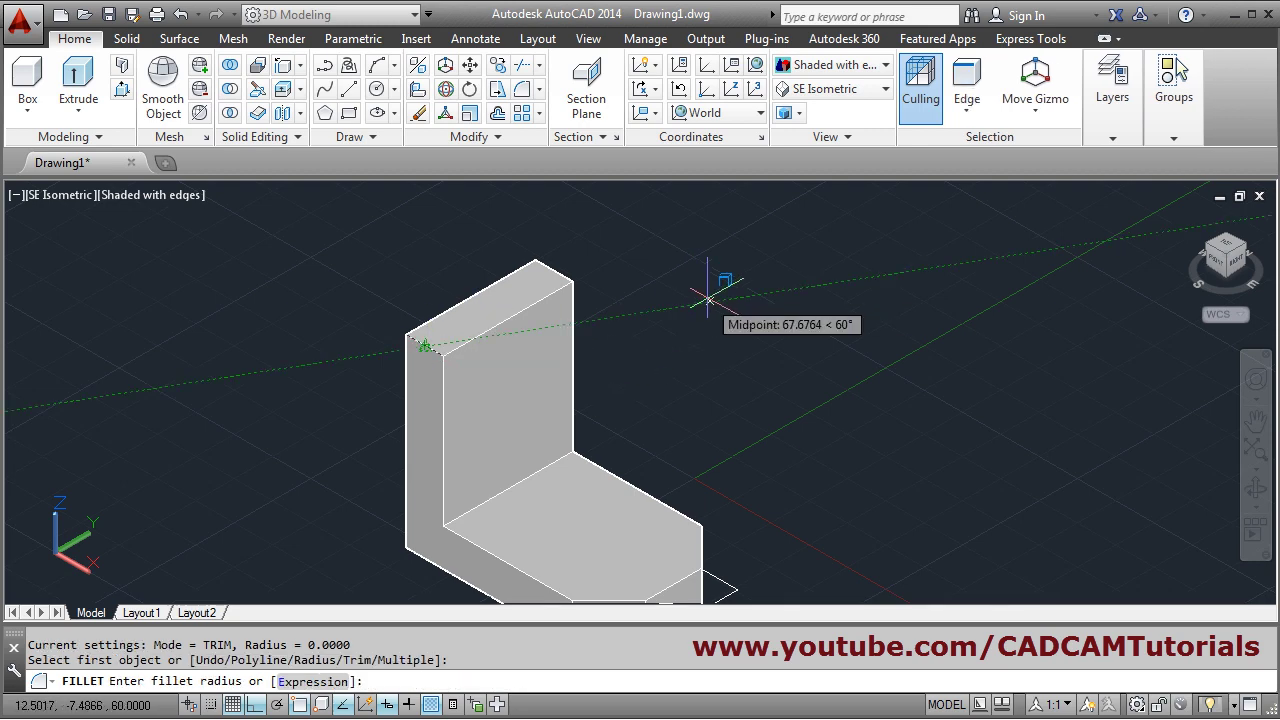
type("2")
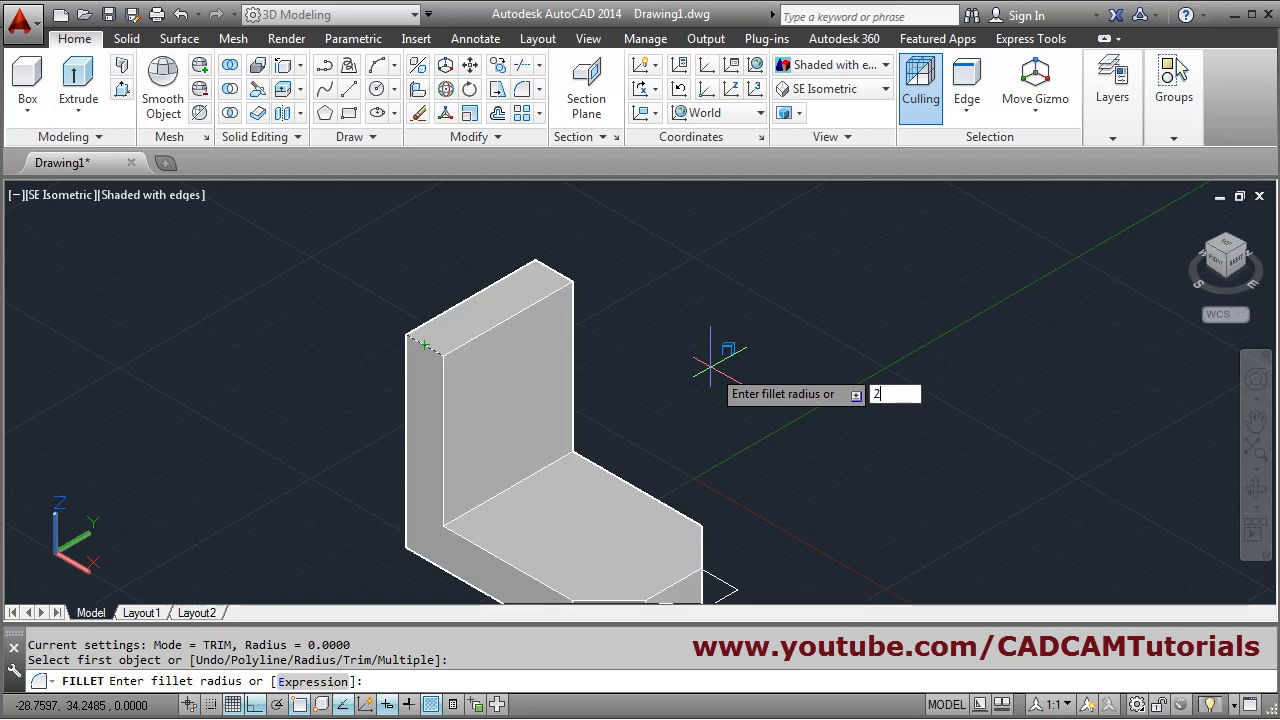
type("1")
key("Return")
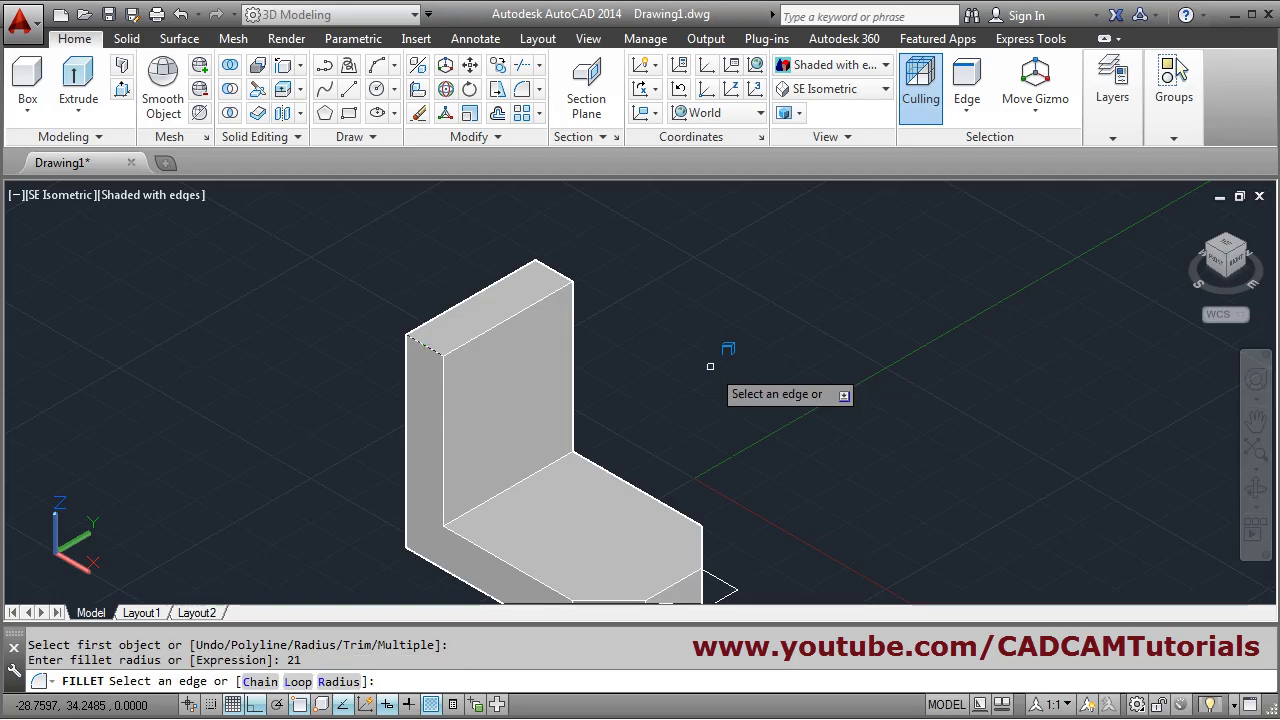
left_click(558, 272)
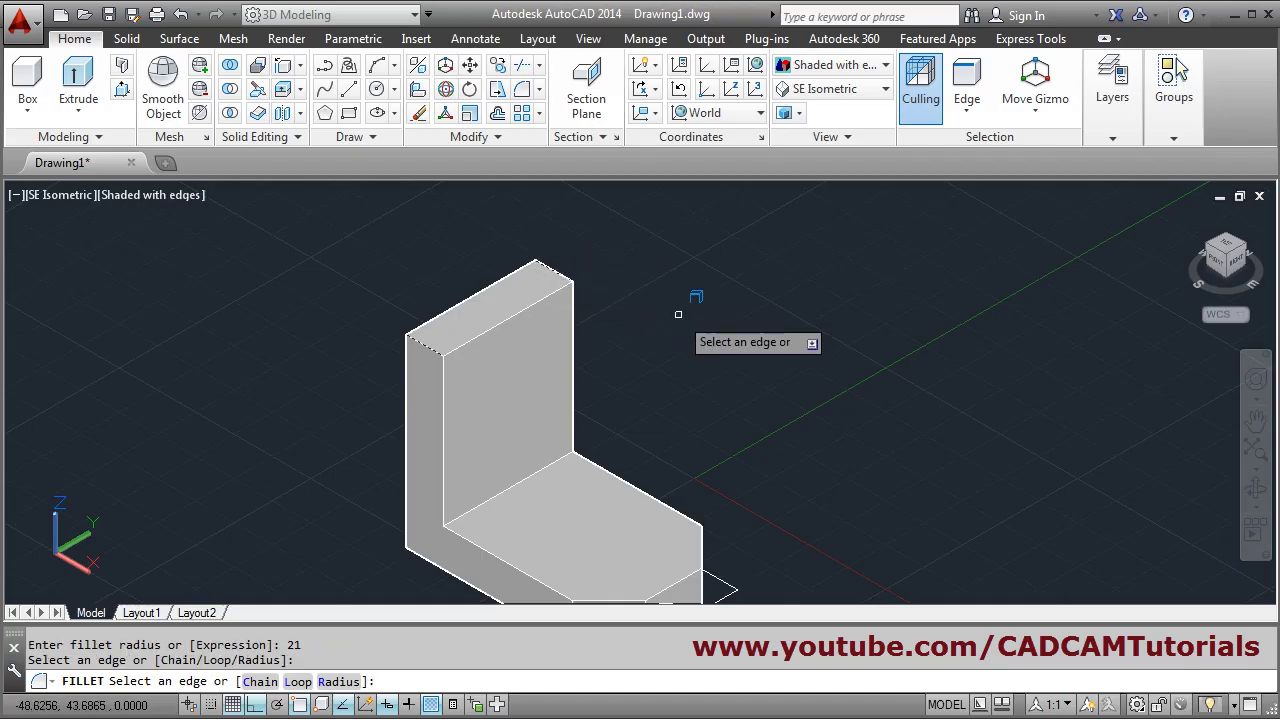
key("Return")
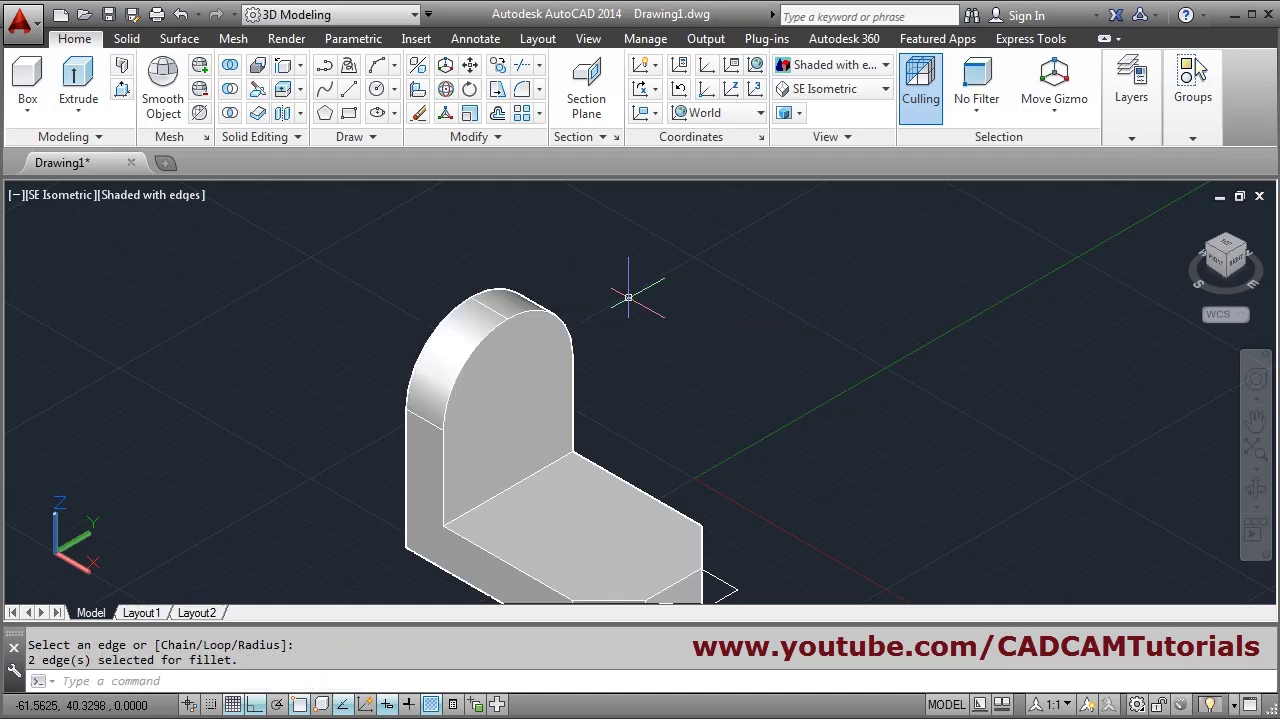
middle_click_drag(639, 435, 574, 380)
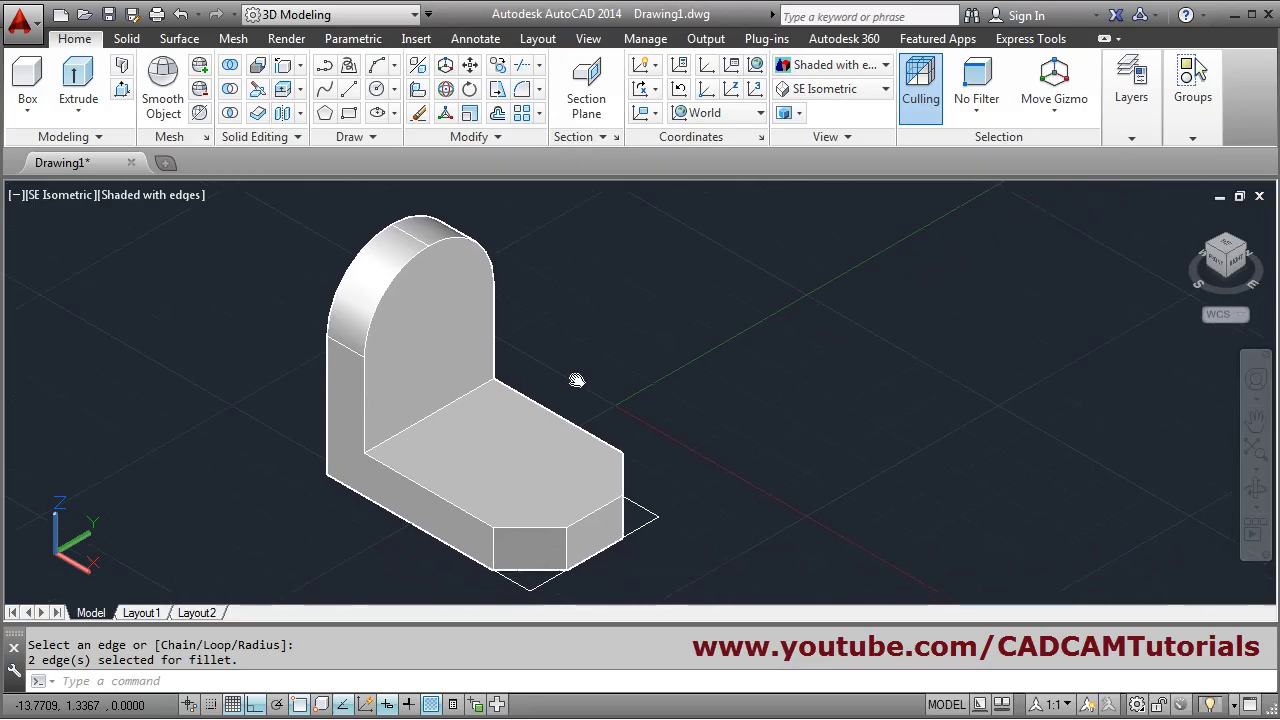
key("alt+Tab")
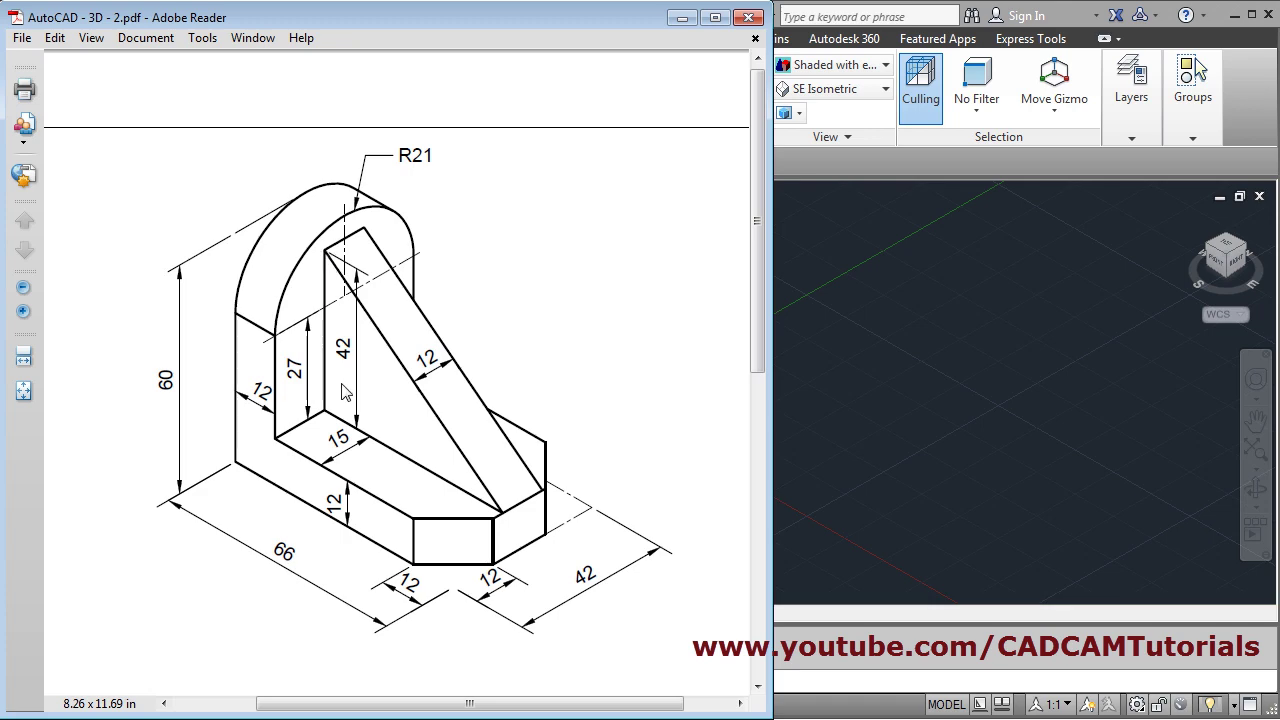
Minimize the reference PDF, reopen it briefly, then minimize it again.
left_click(682, 18)
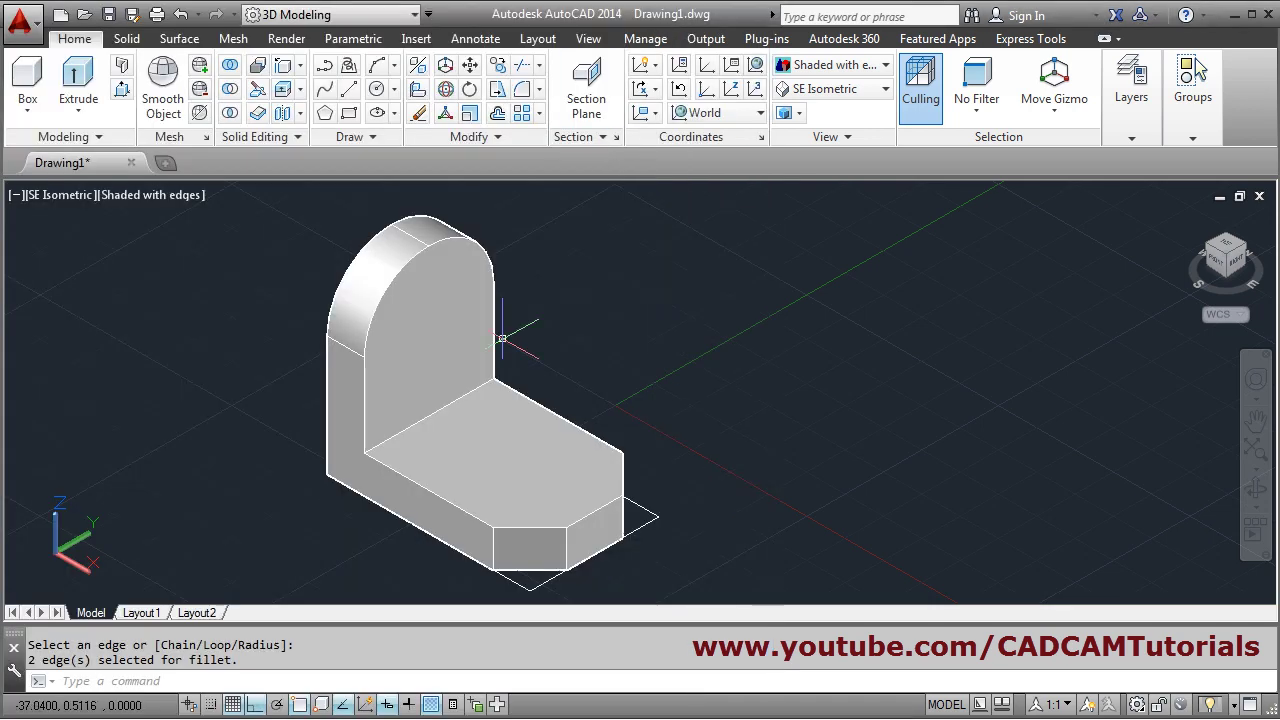
key("alt+Tab")
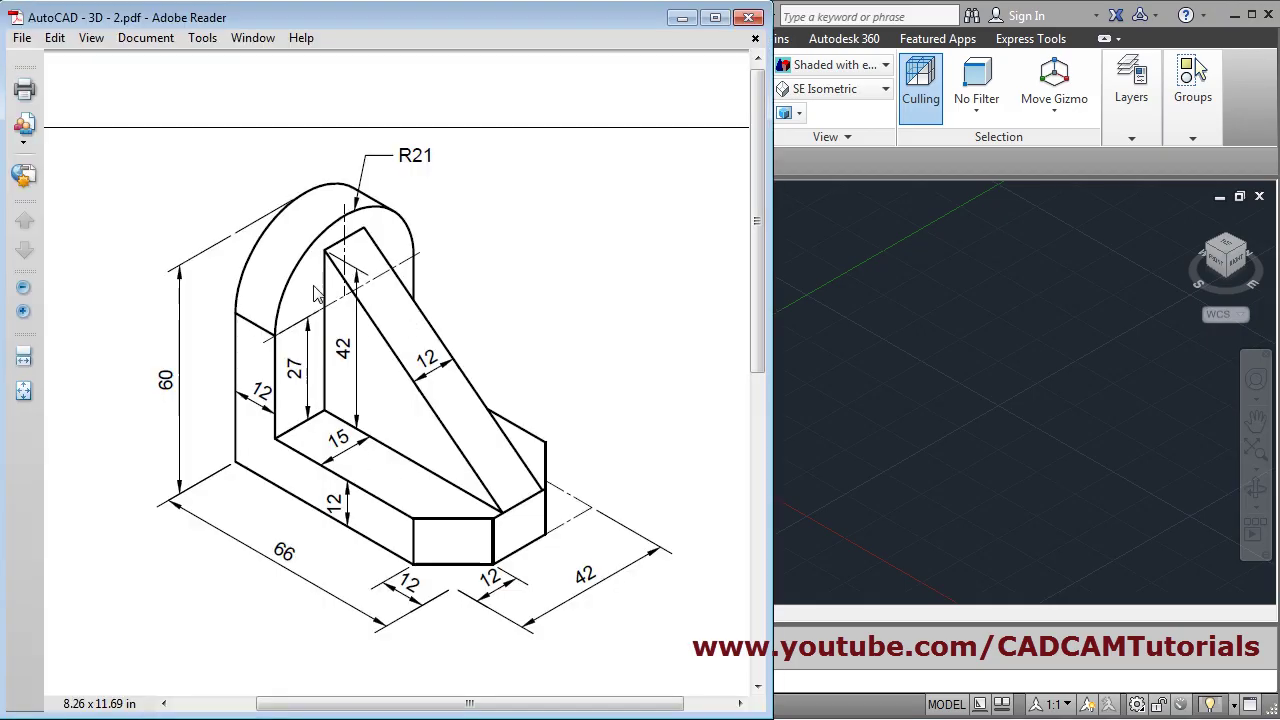
left_click(683, 19)
Set the UCS to Front and shift the view to make drawing space.
left_click(740, 116)
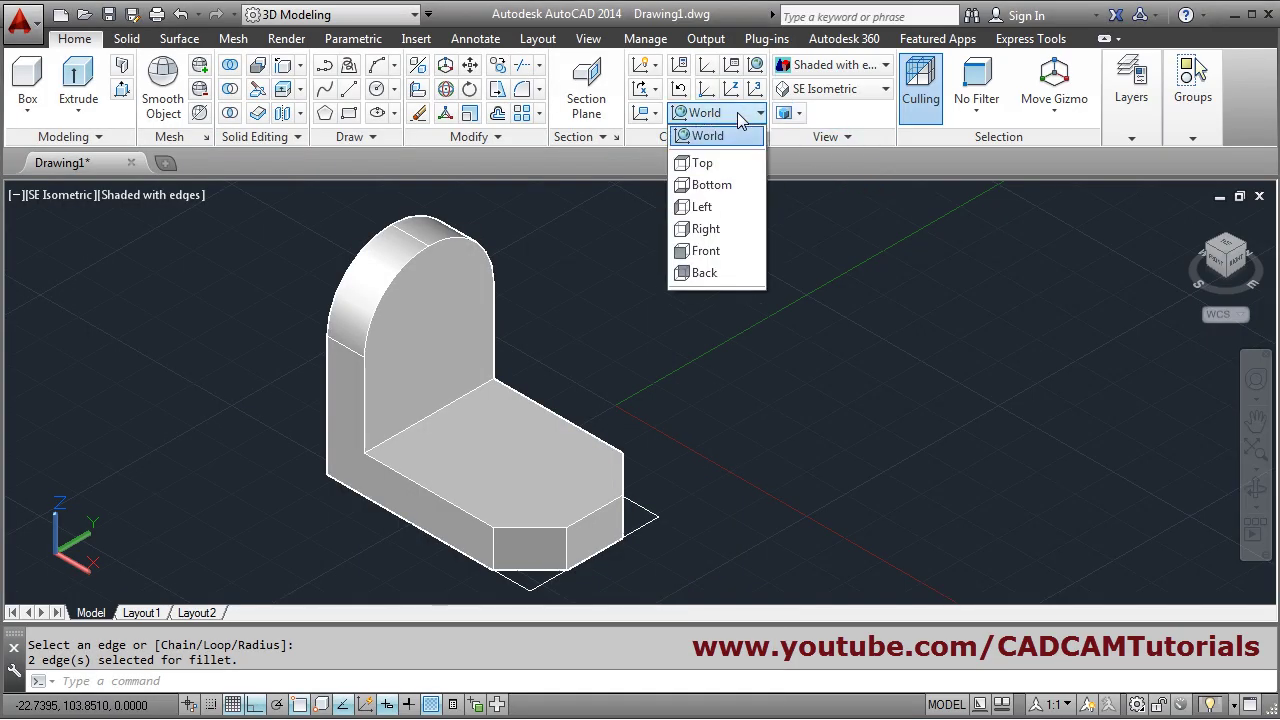
left_click(706, 251)
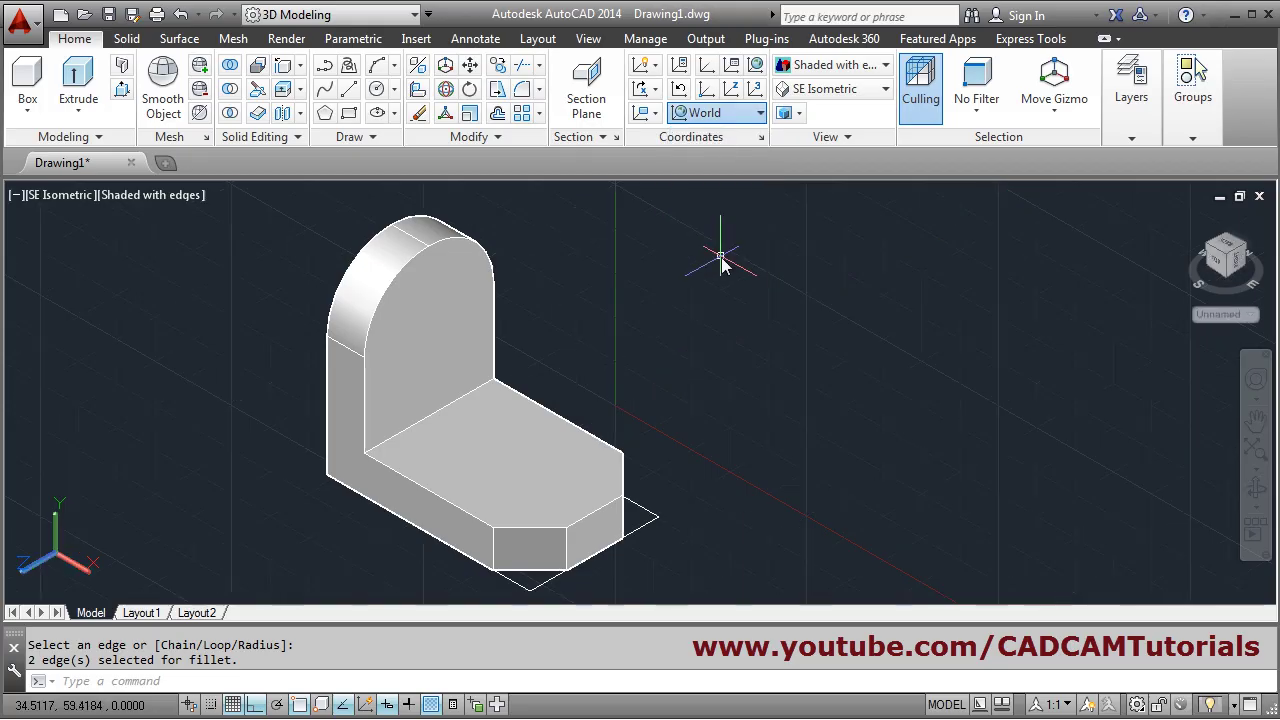
scroll(674, 294, "down", 2)
middle_click_drag(674, 294, 697, 355)
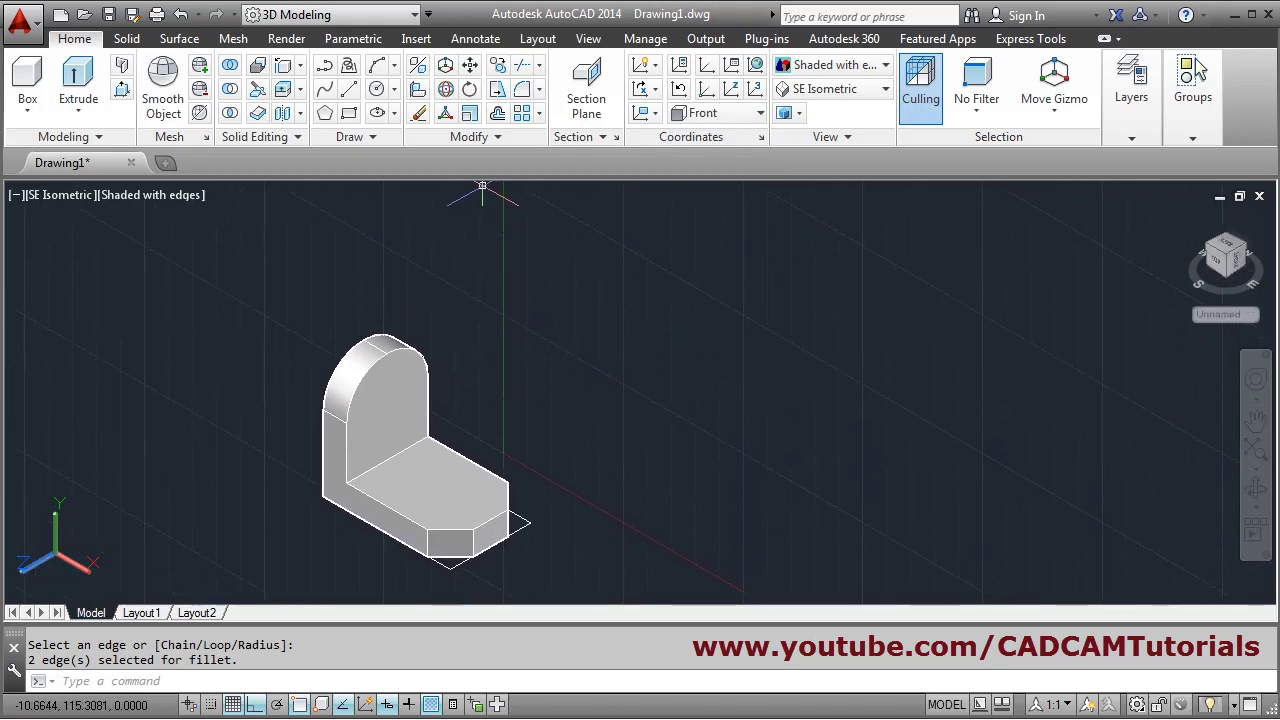
Draw a closed right triangle beside the bracket with a 42 vertical and 54 horizontal leg.
left_click(350, 92)
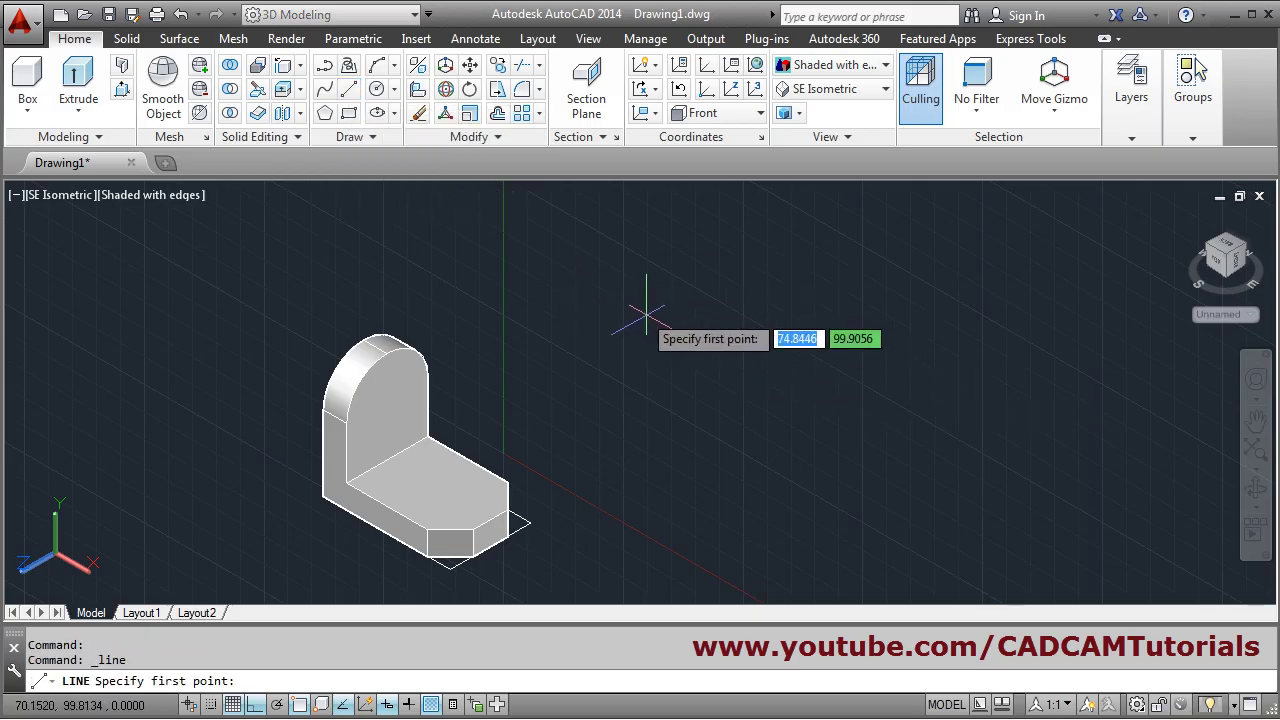
left_click(621, 298)
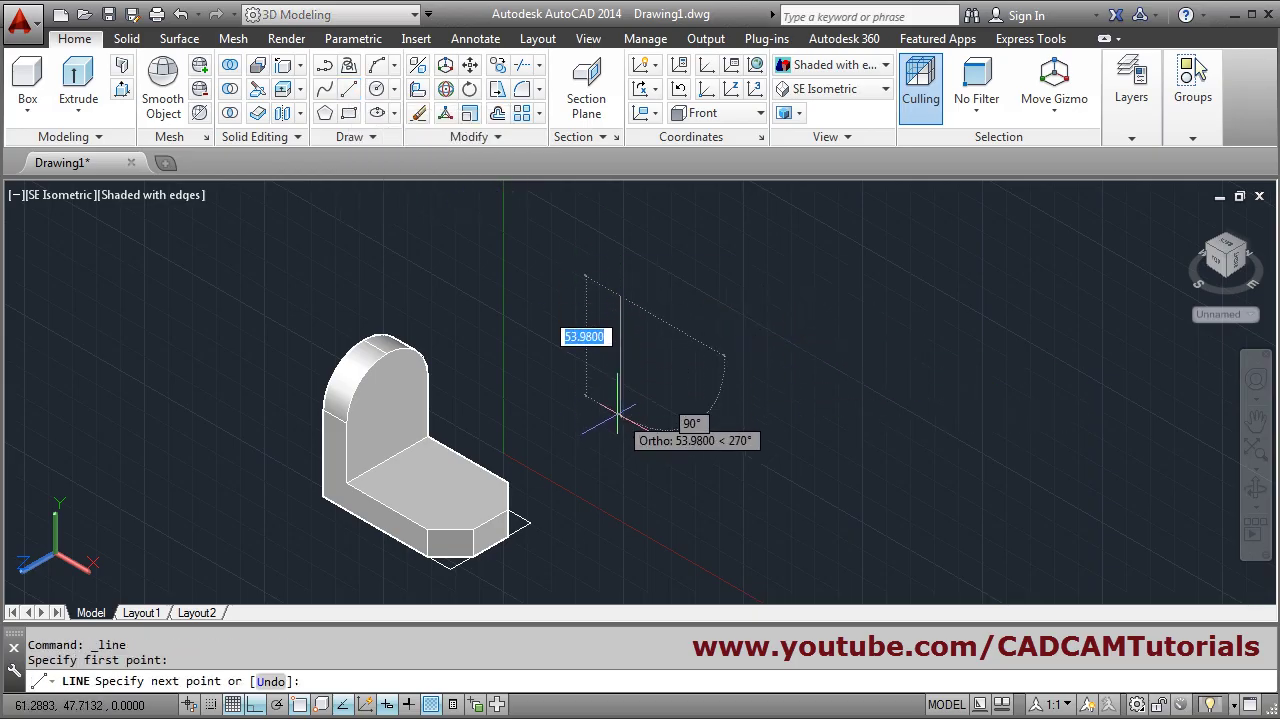
type("42")
key("Return")
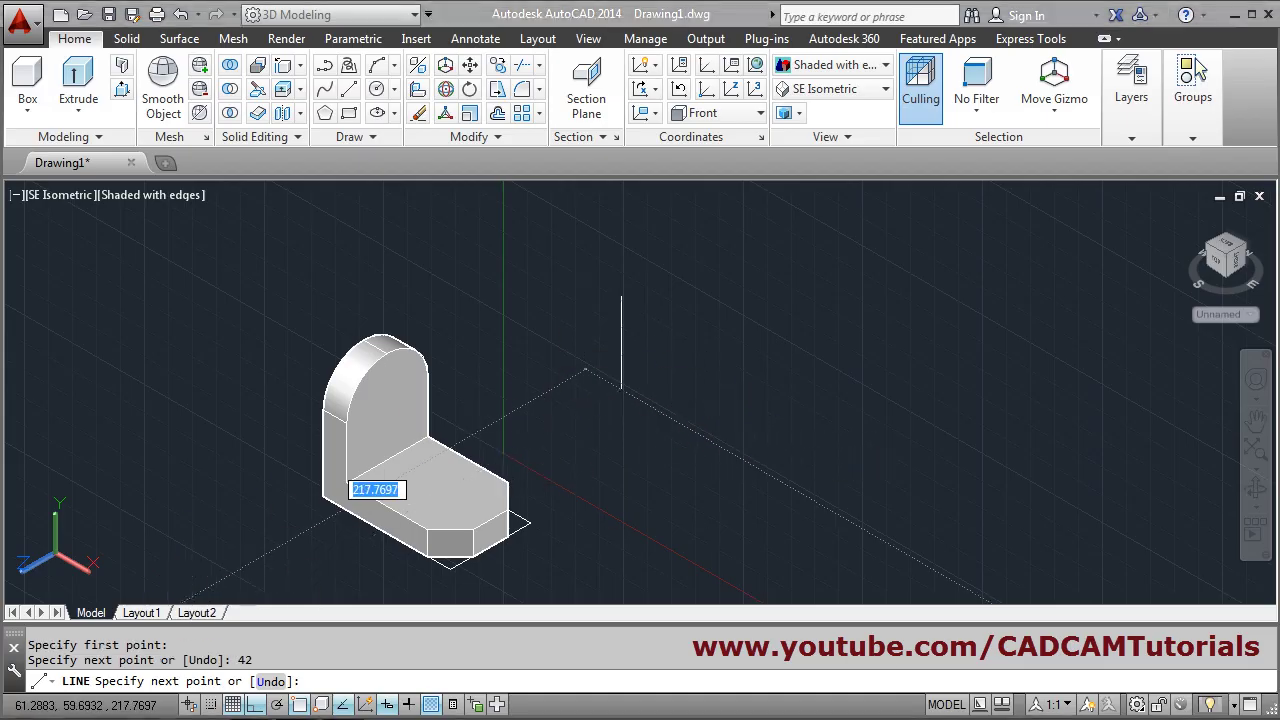
key("alt+Tab")
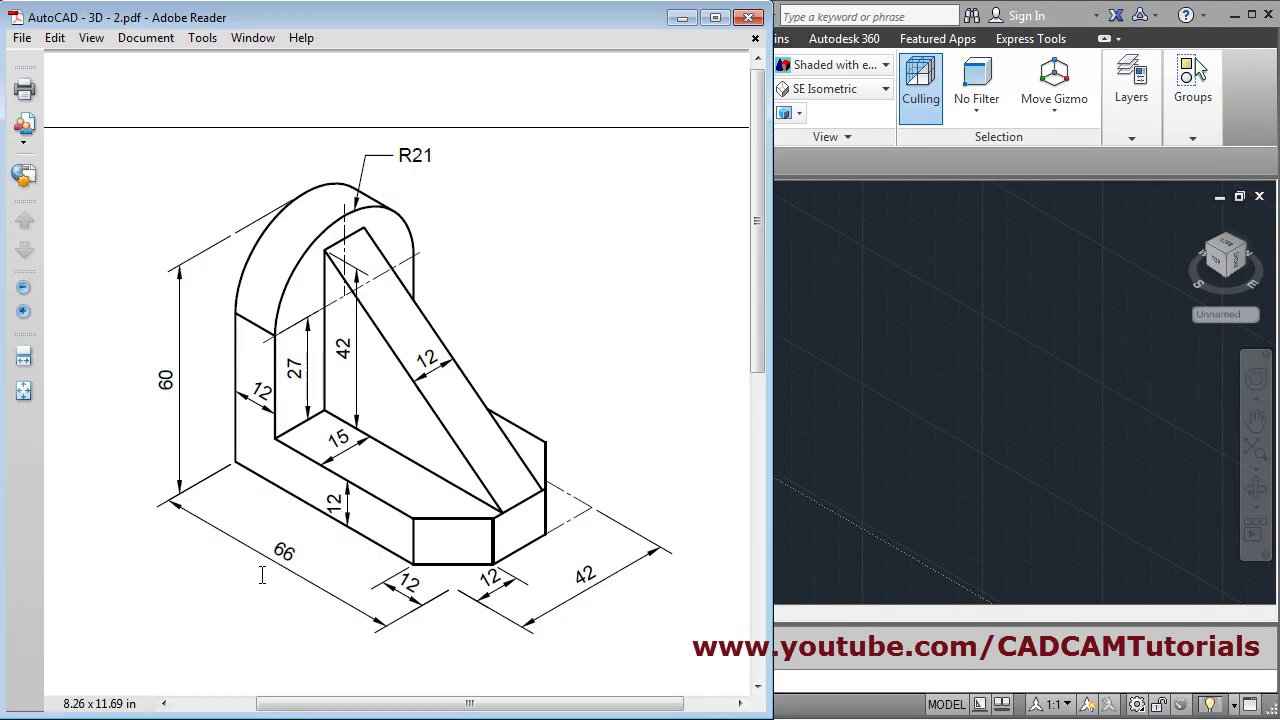
key("alt+Tab")
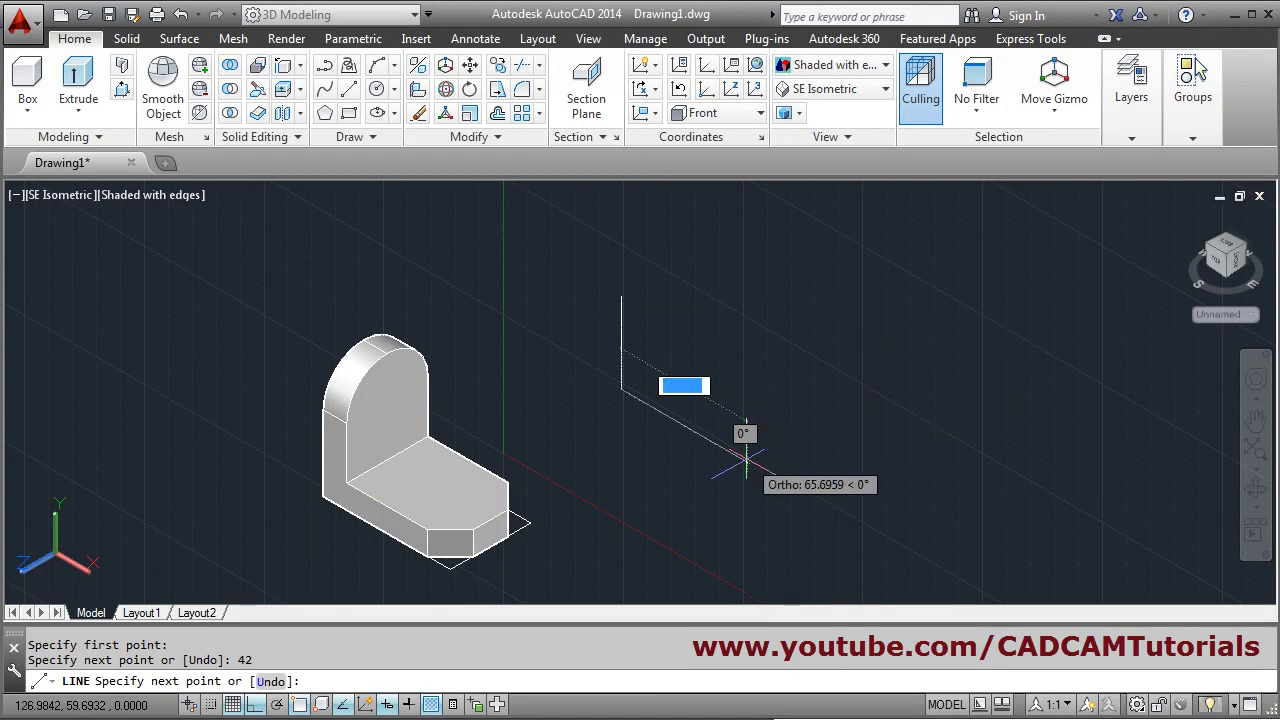
type("54")
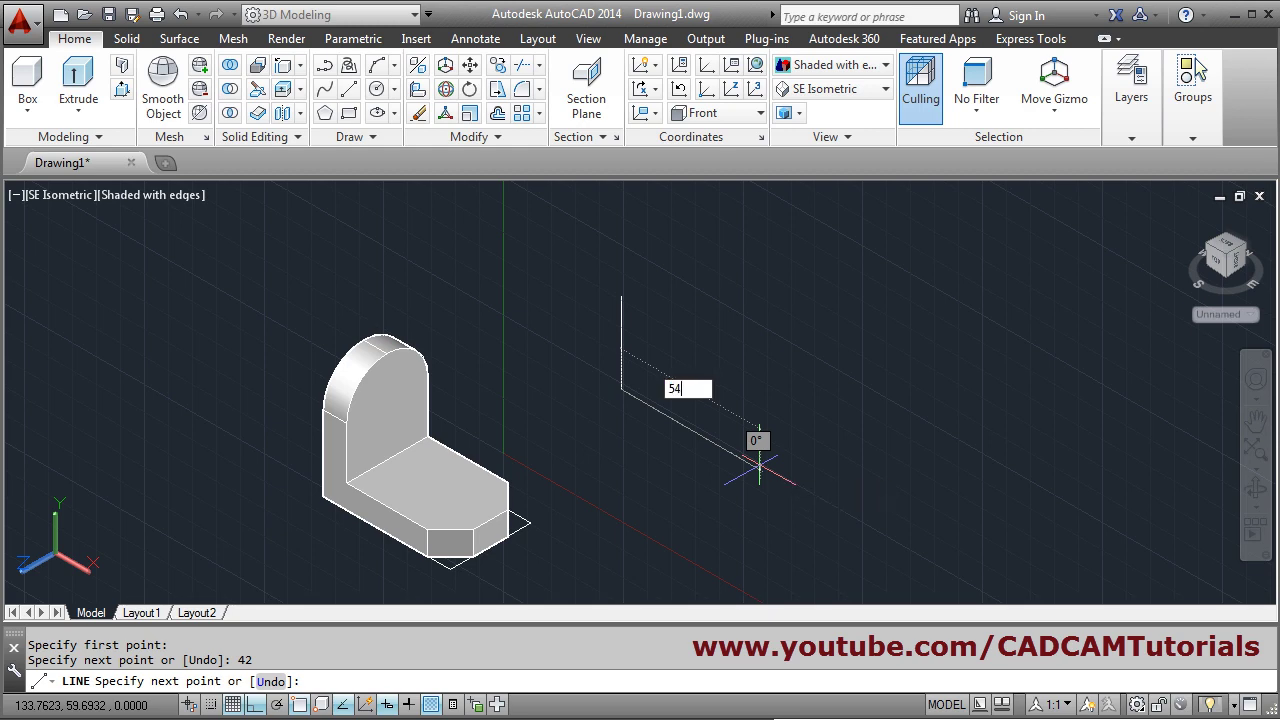
key("Return")
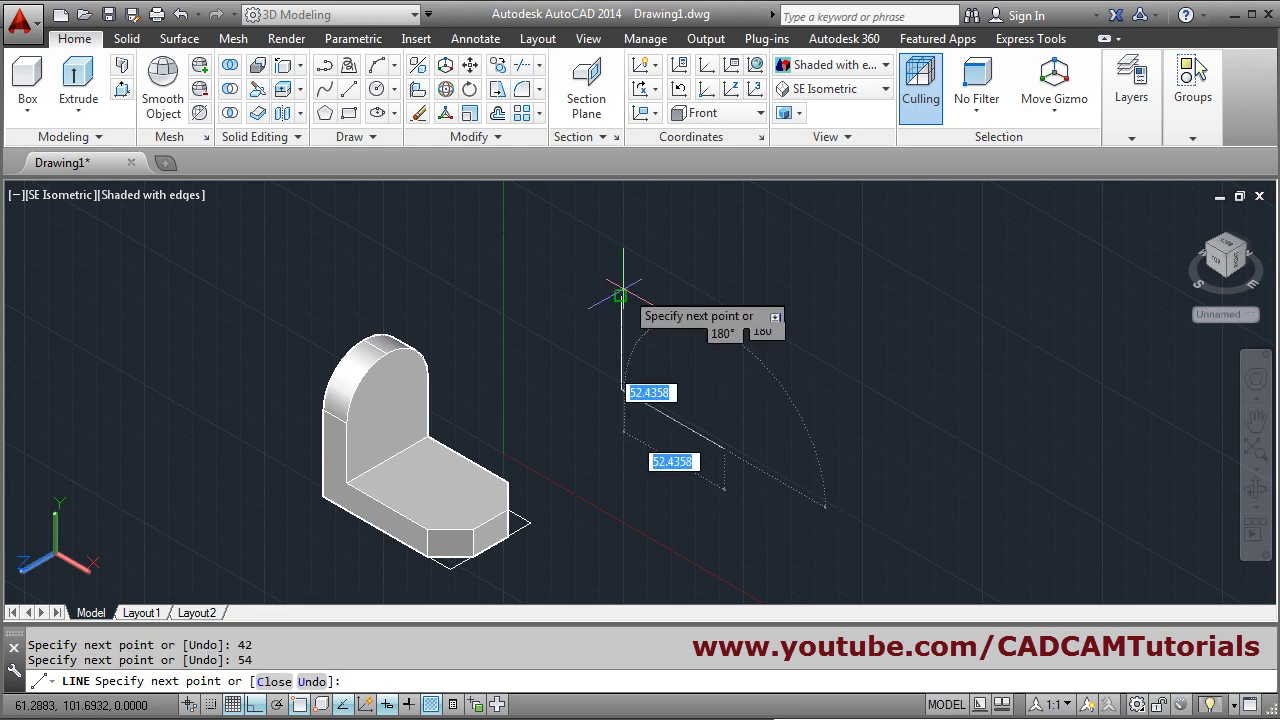
left_click(620, 296)
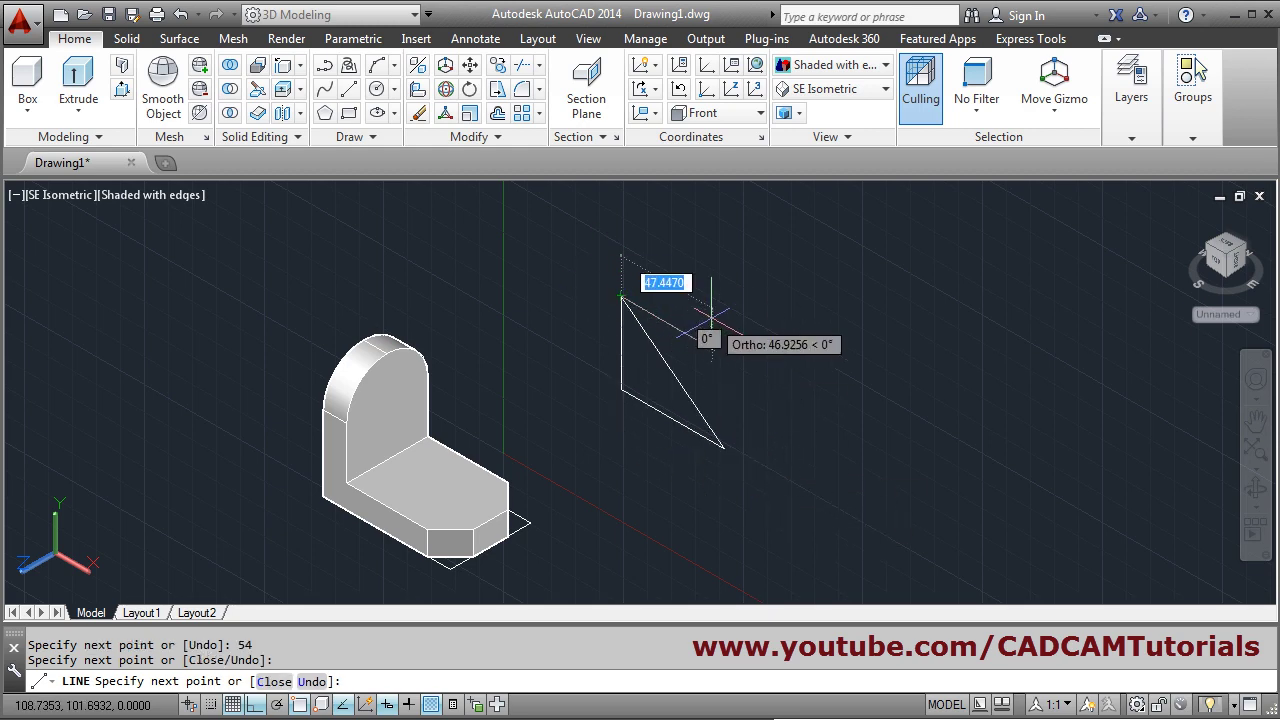
key("Return")
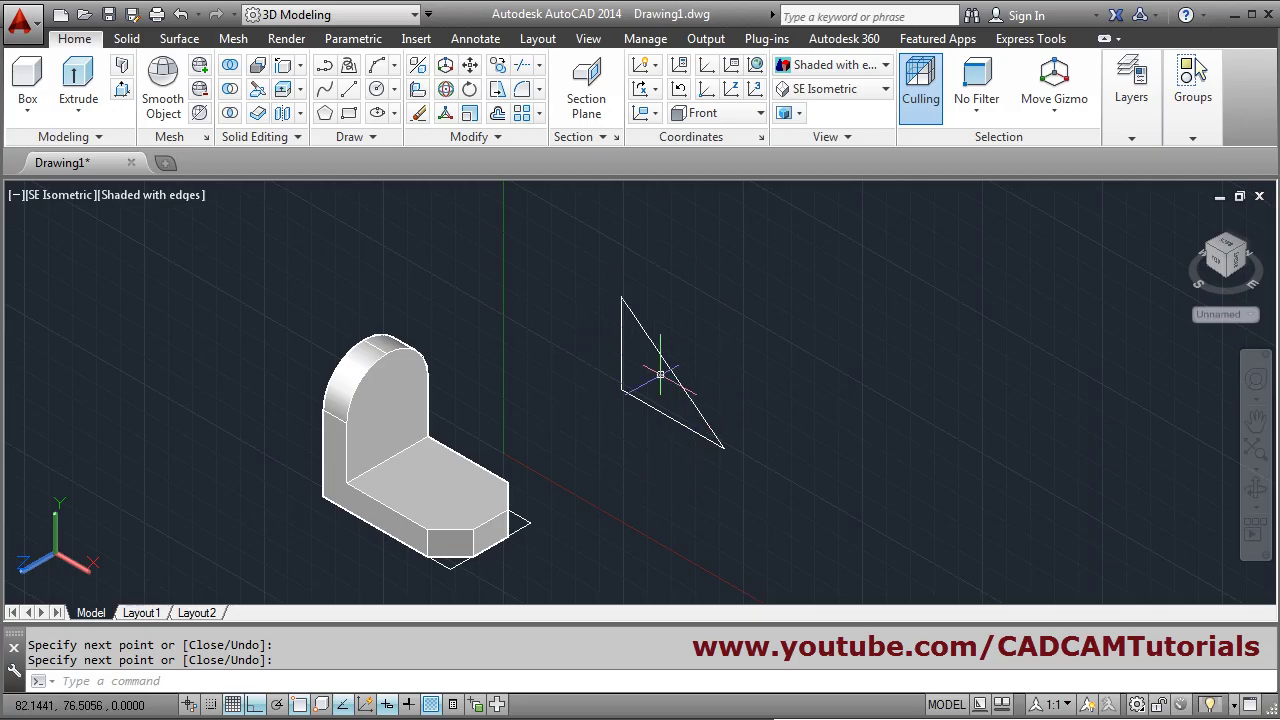
Press-pull the triangle 12 units into a solid rib and turn off the grid display.
left_click(122, 89)
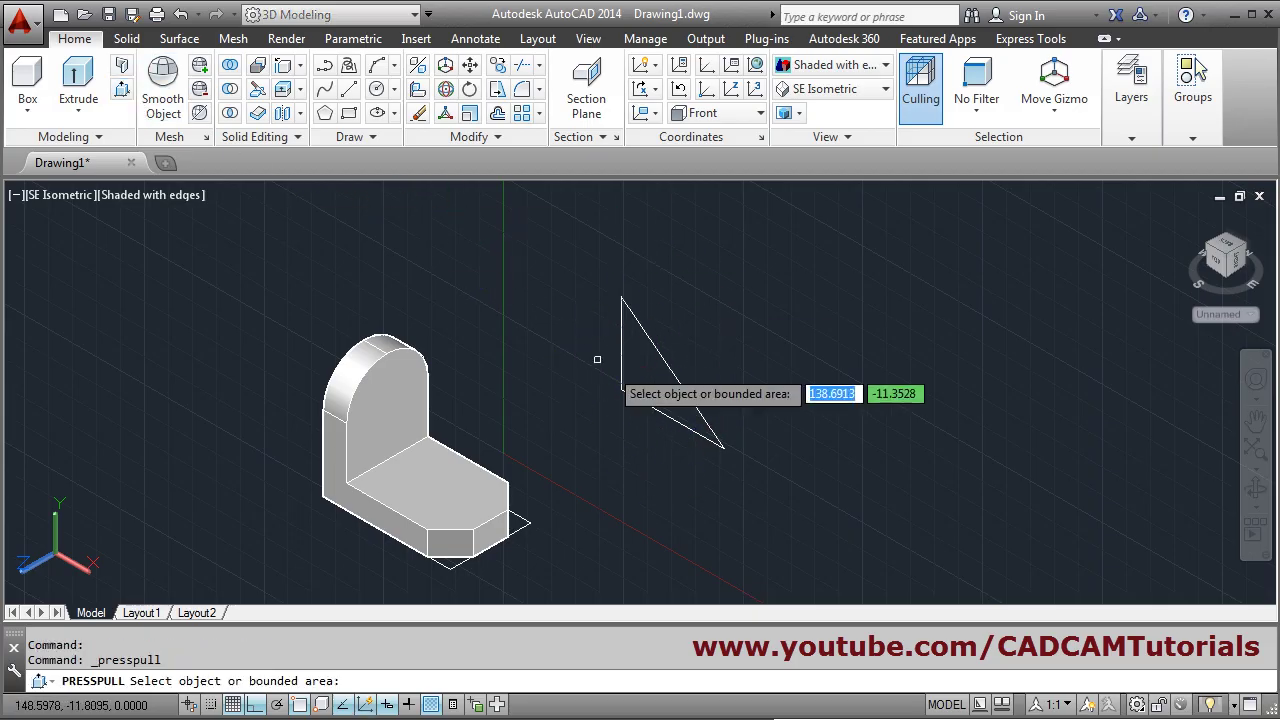
left_click(647, 373)
type("1")
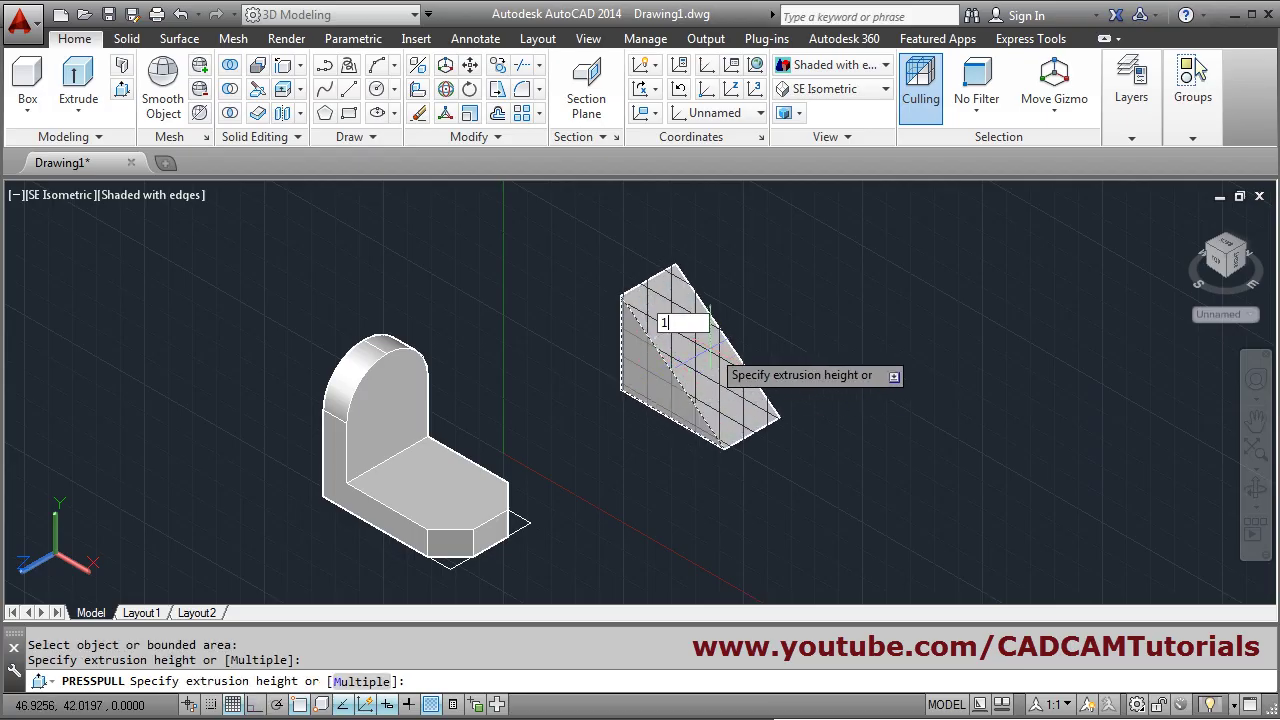
type("2")
key("Return")
key("Return")
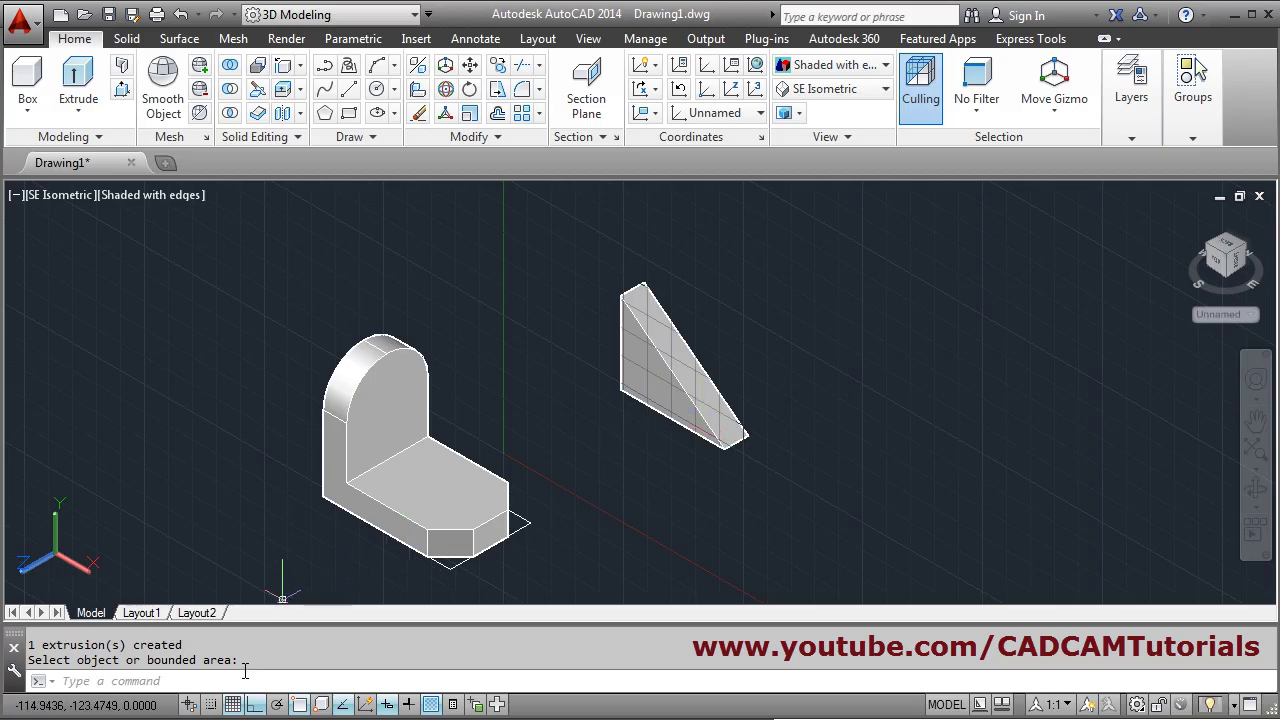
left_click(233, 705)
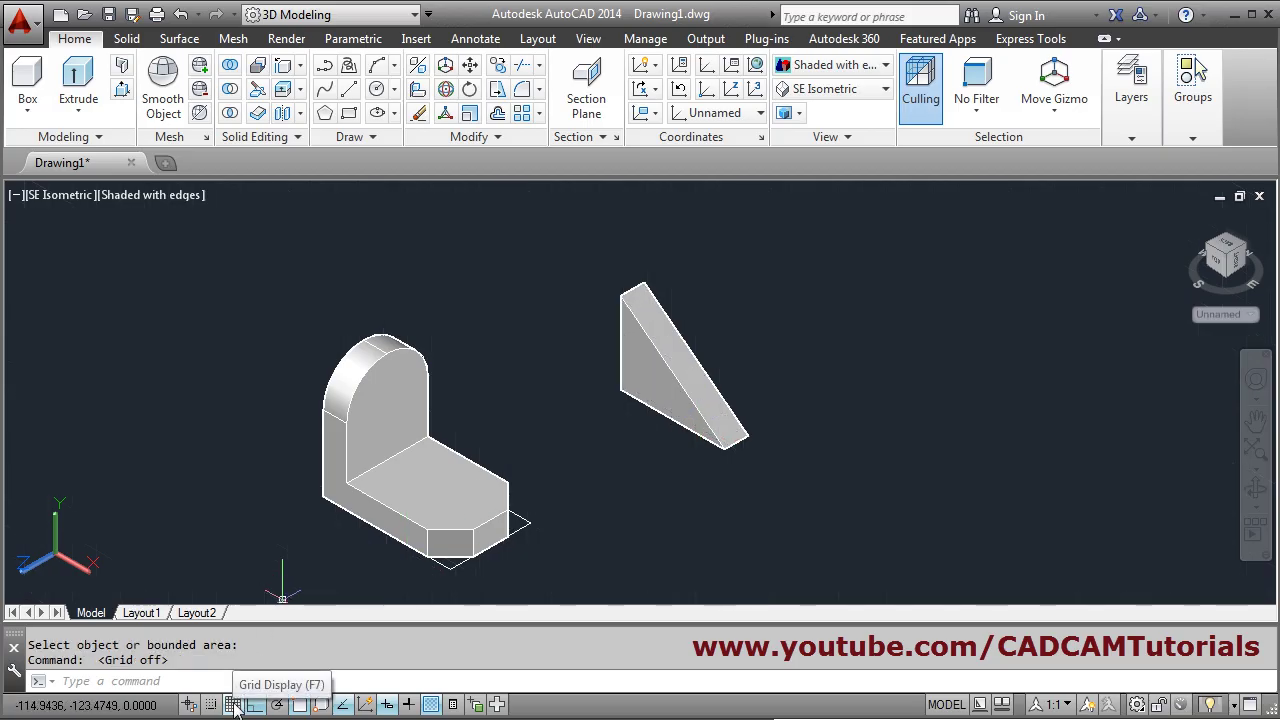
scroll(617, 447, "up", 3)
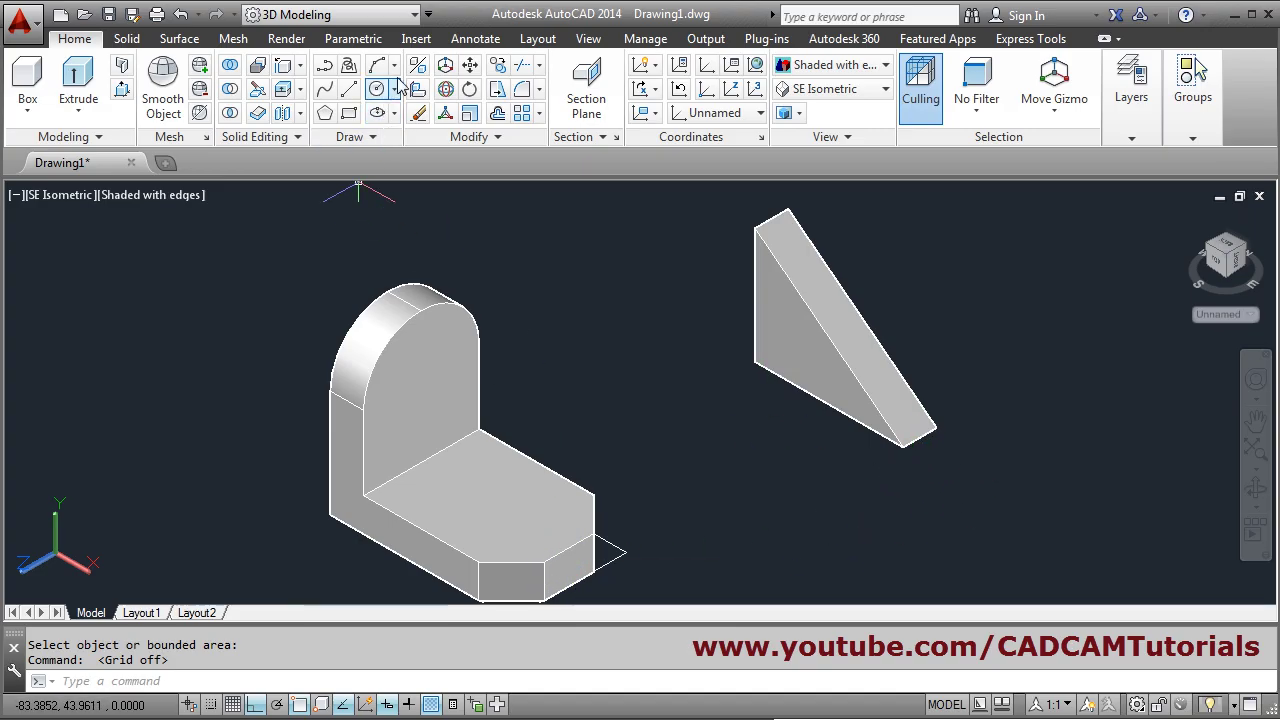
Move the rib by its lower corner onto the bracket base against the upright.
left_click(470, 66)
left_click(846, 343)
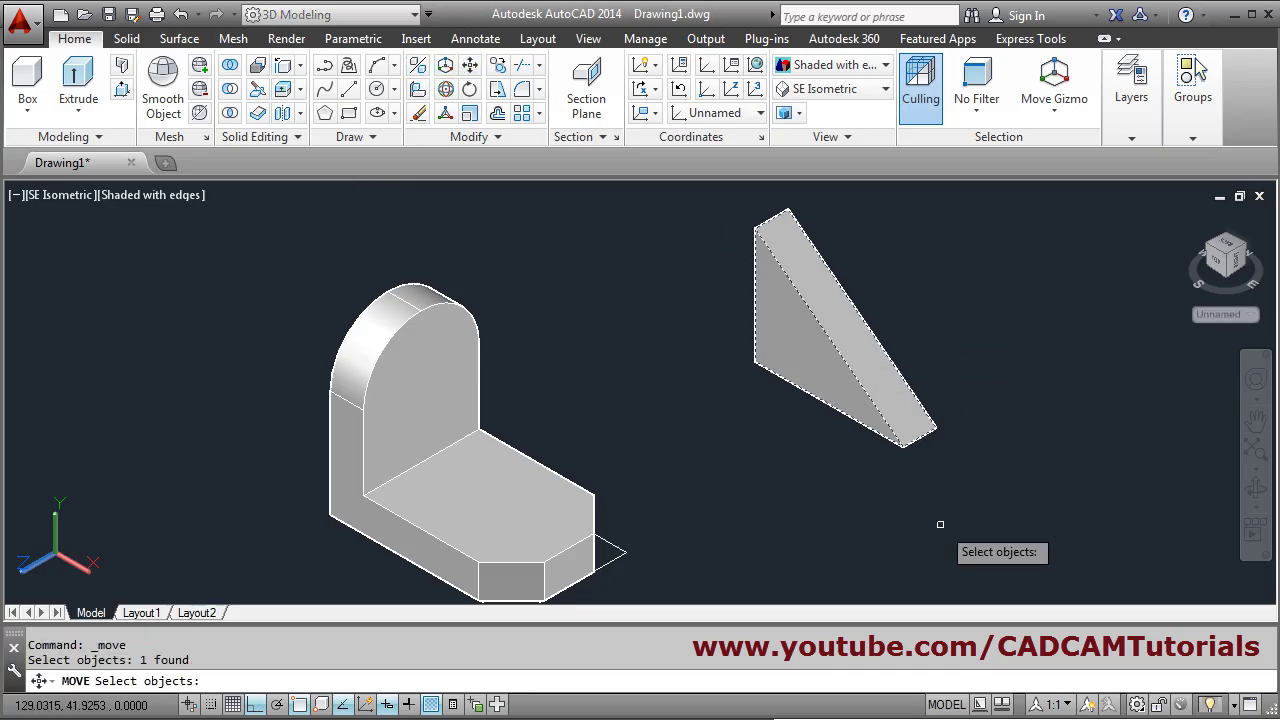
key("Return")
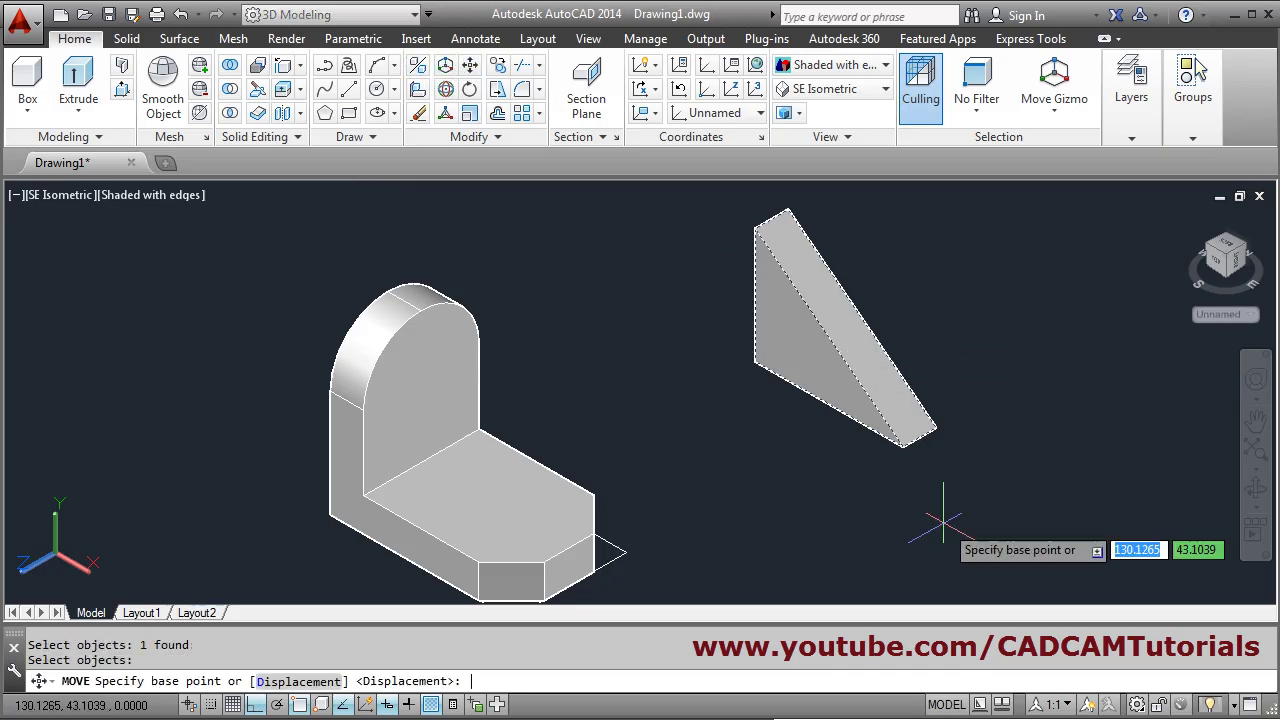
left_click(918, 440)
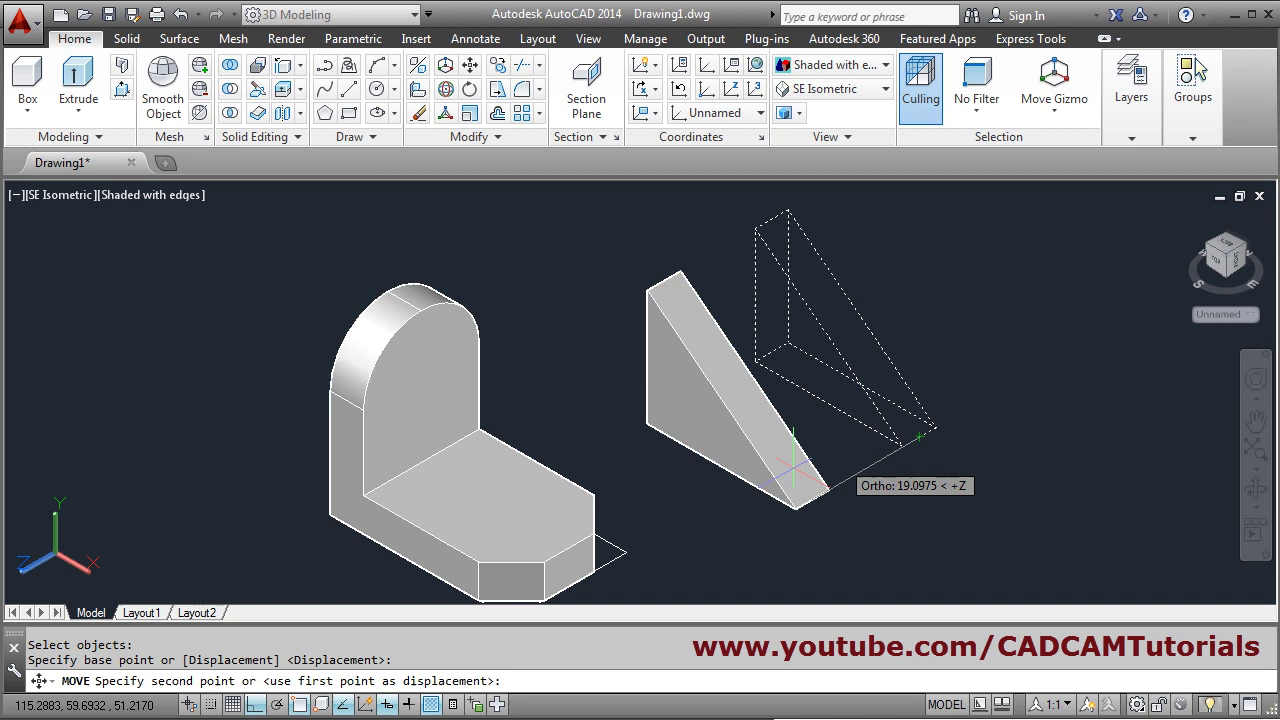
left_click(564, 547)
middle_click_drag(662, 533, 694, 491)
Erase the dashed construction triangle and stray base-corner edges, then zoom to extents.
type("E")
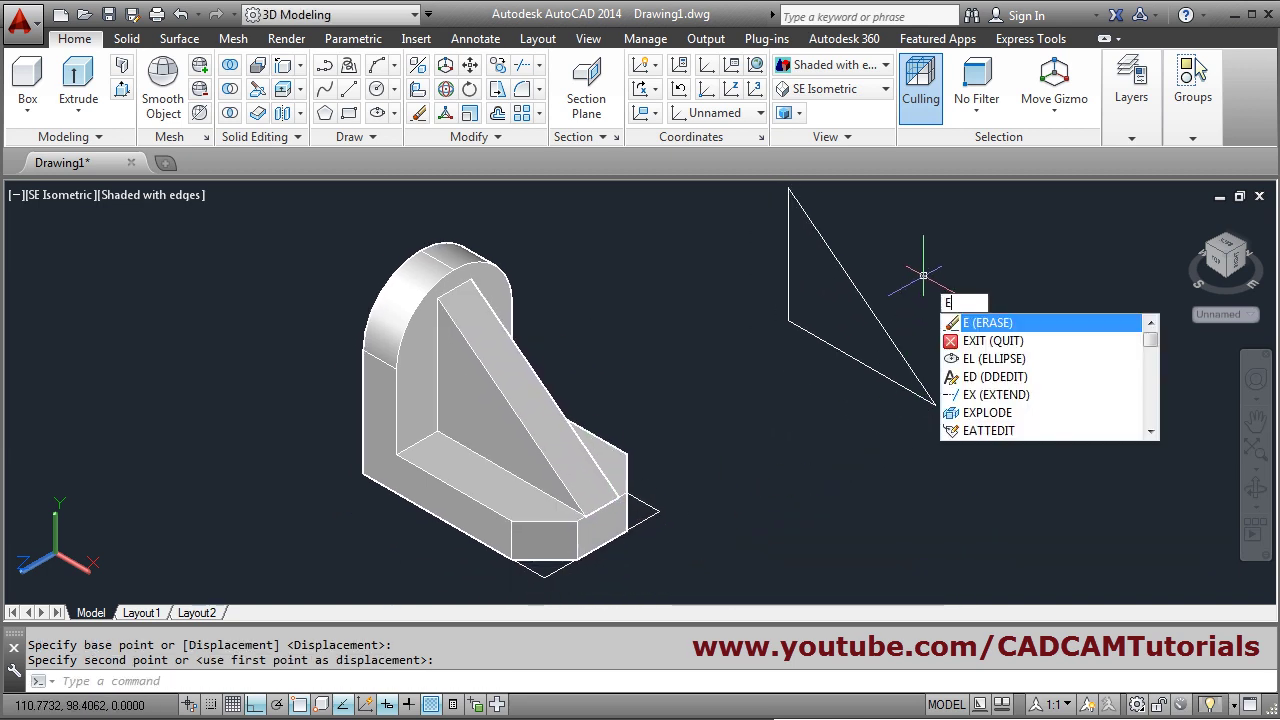
key("Return")
left_click(913, 263)
left_click(751, 374)
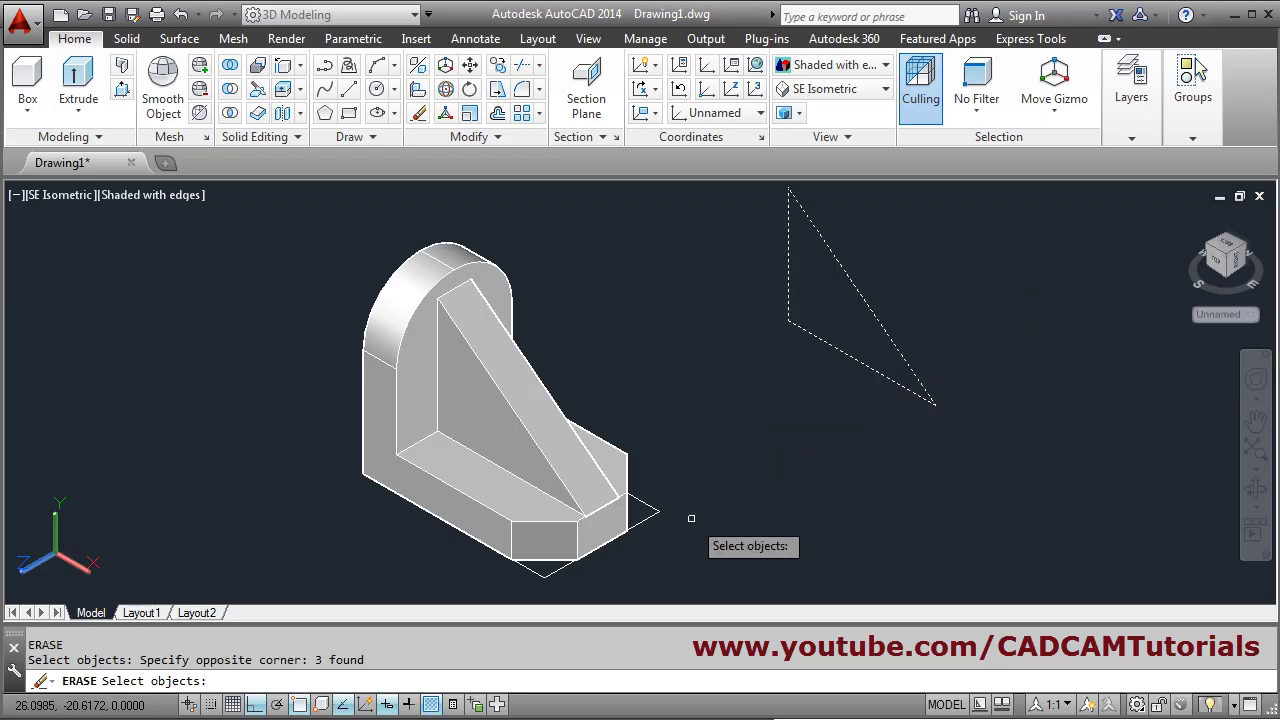
left_click(665, 541)
left_click(652, 510)
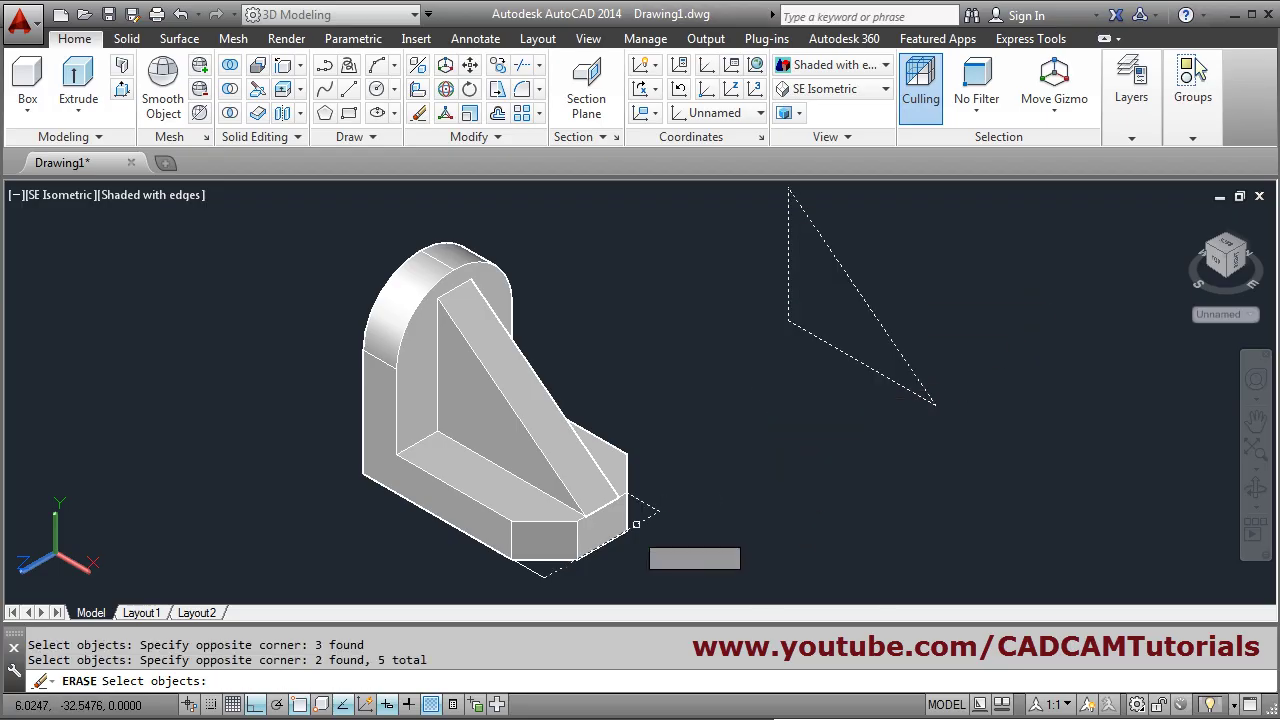
left_click(531, 572)
key("Return")
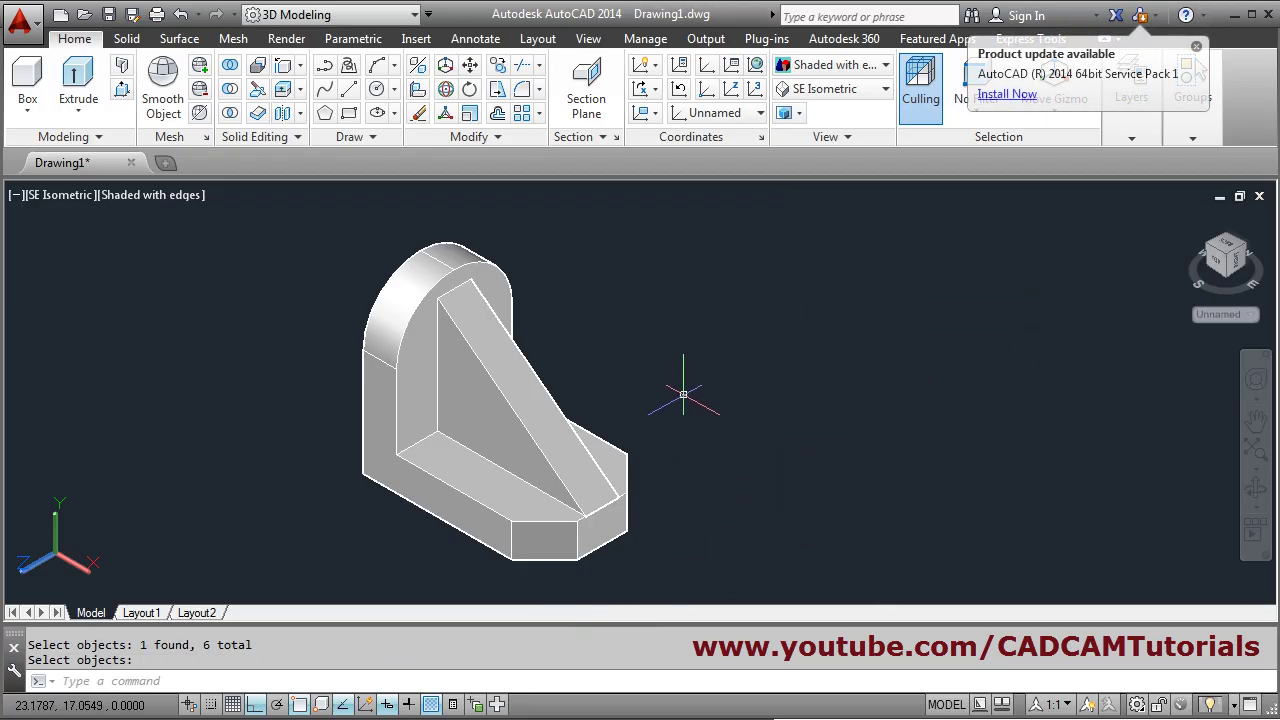
middle_click(685, 396)
middle_click(685, 396)
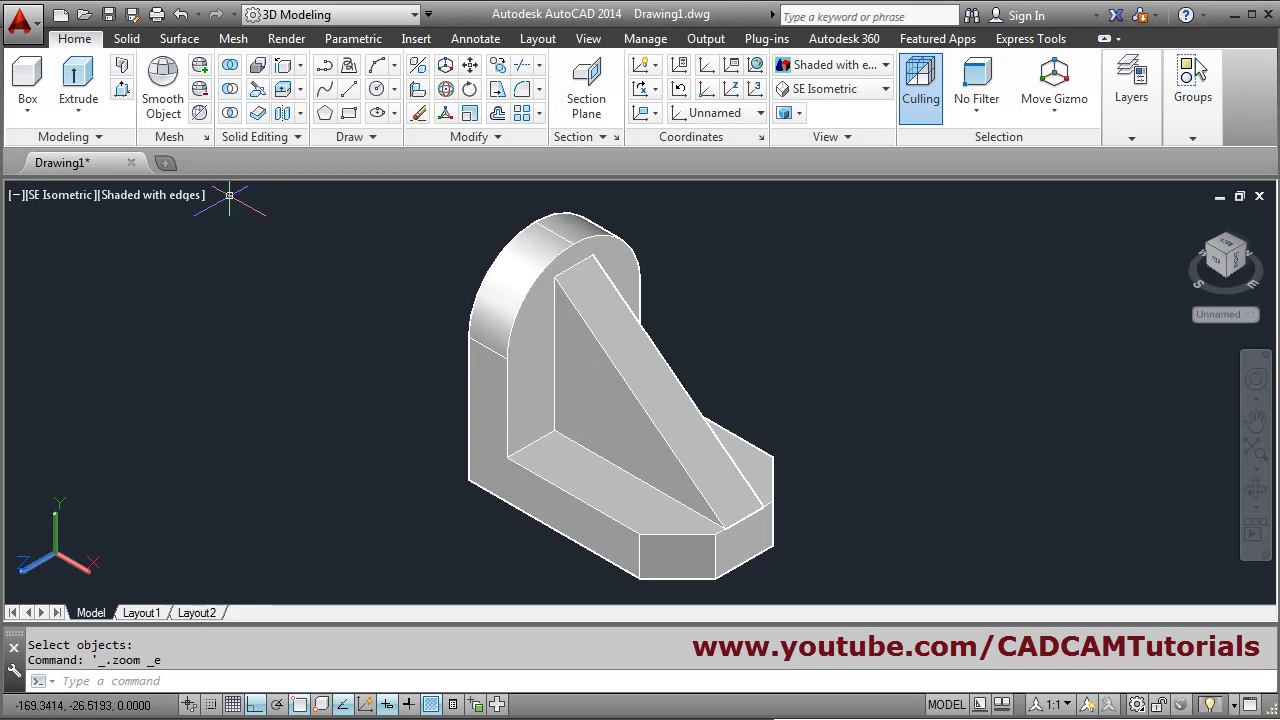
Union the rib and bracket into one solid and start a new drawing from acad.dwt.
left_click(230, 66)
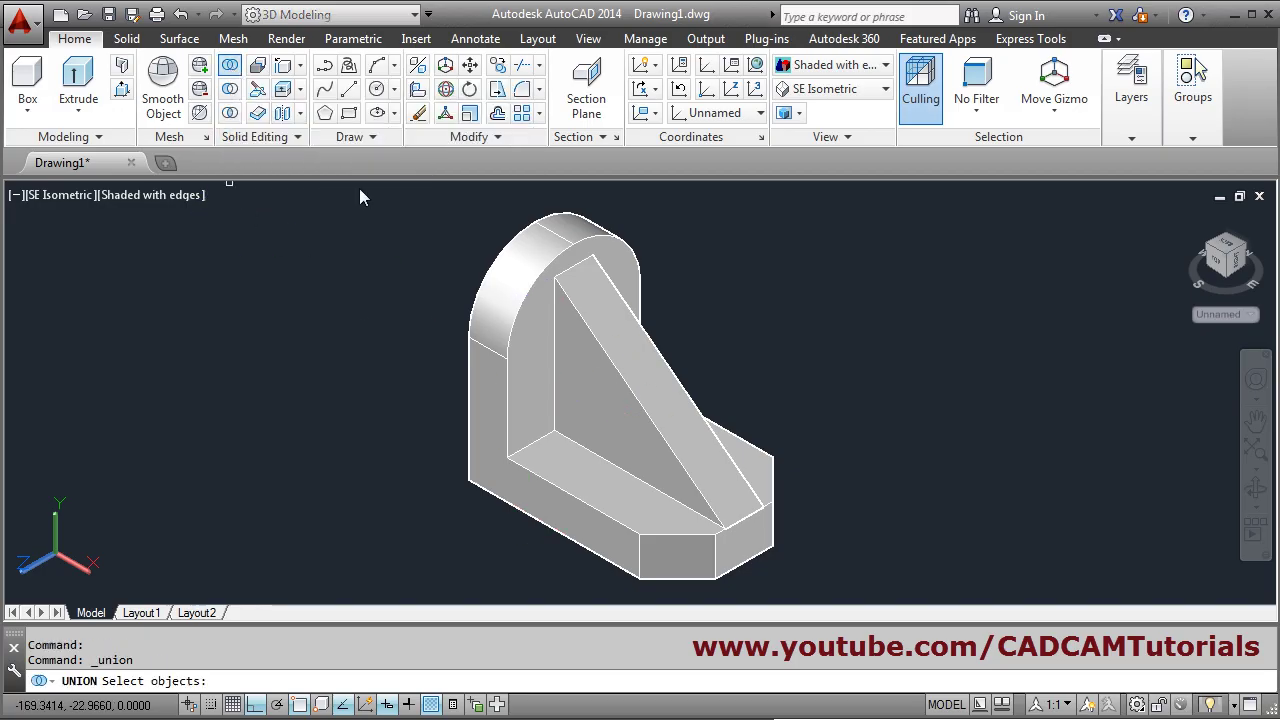
left_click(596, 368)
left_click(660, 368)
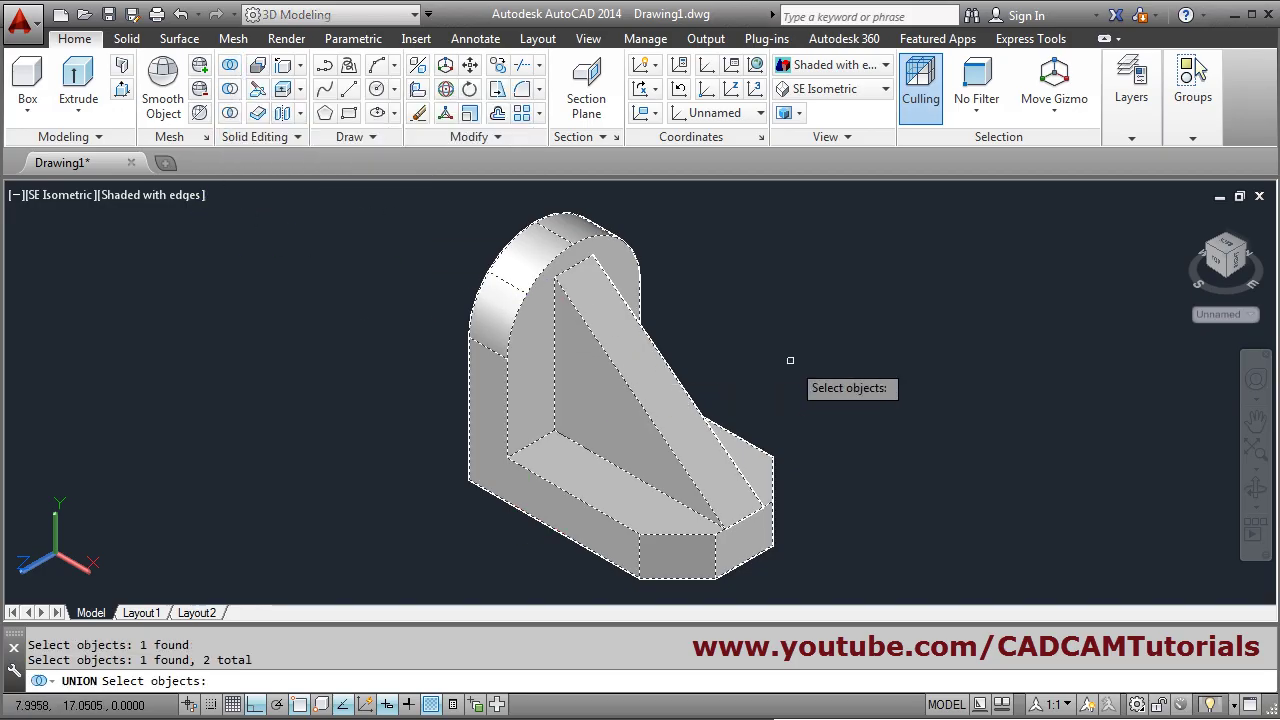
key("Return")
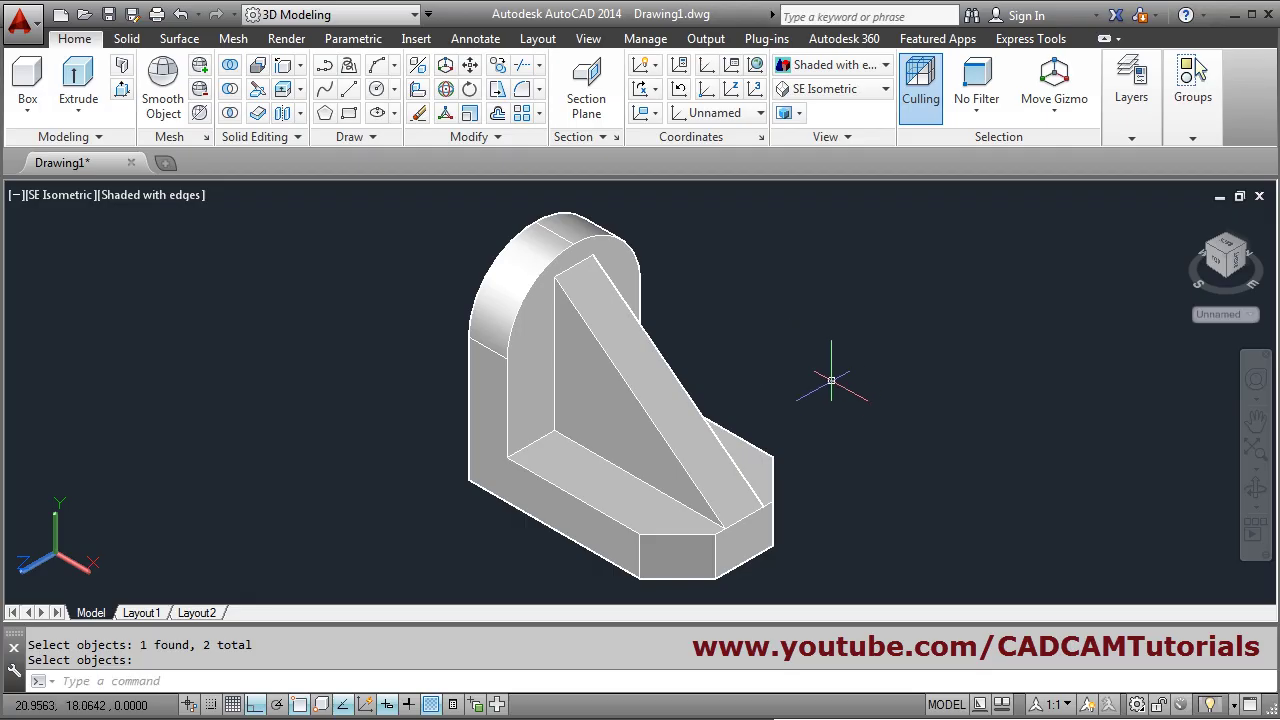
middle_click(820, 390)
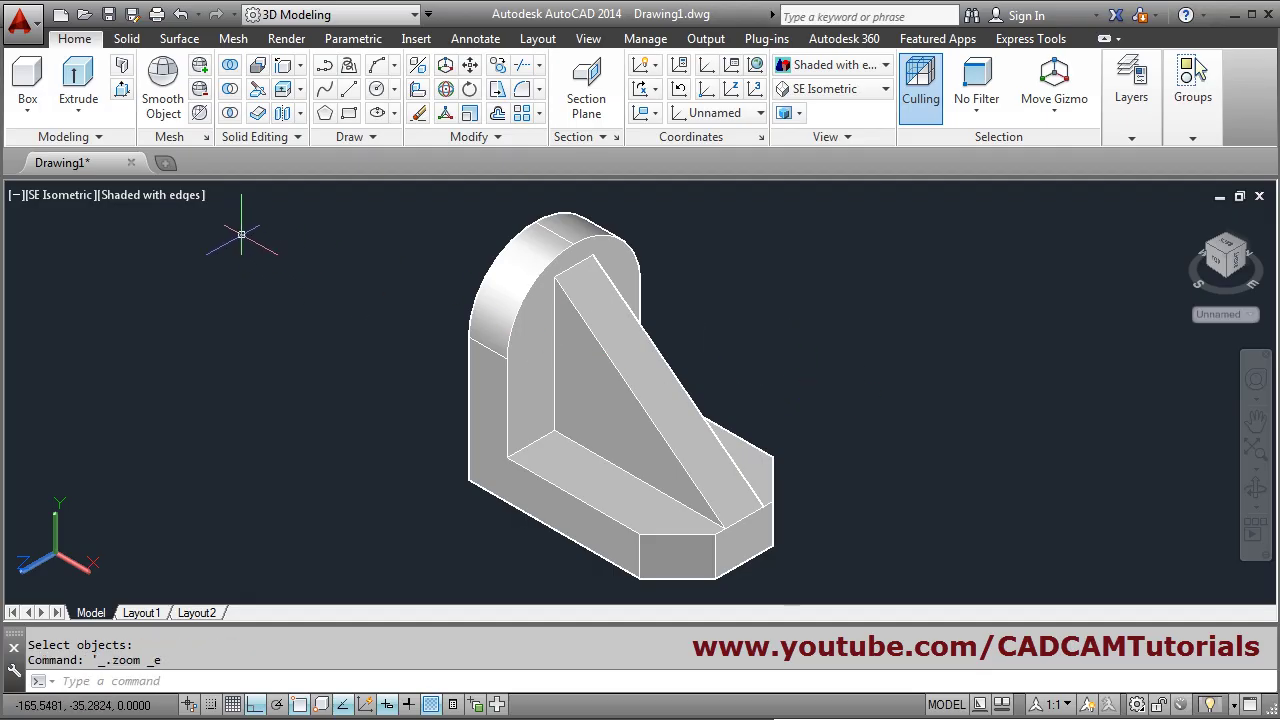
left_click(166, 164)
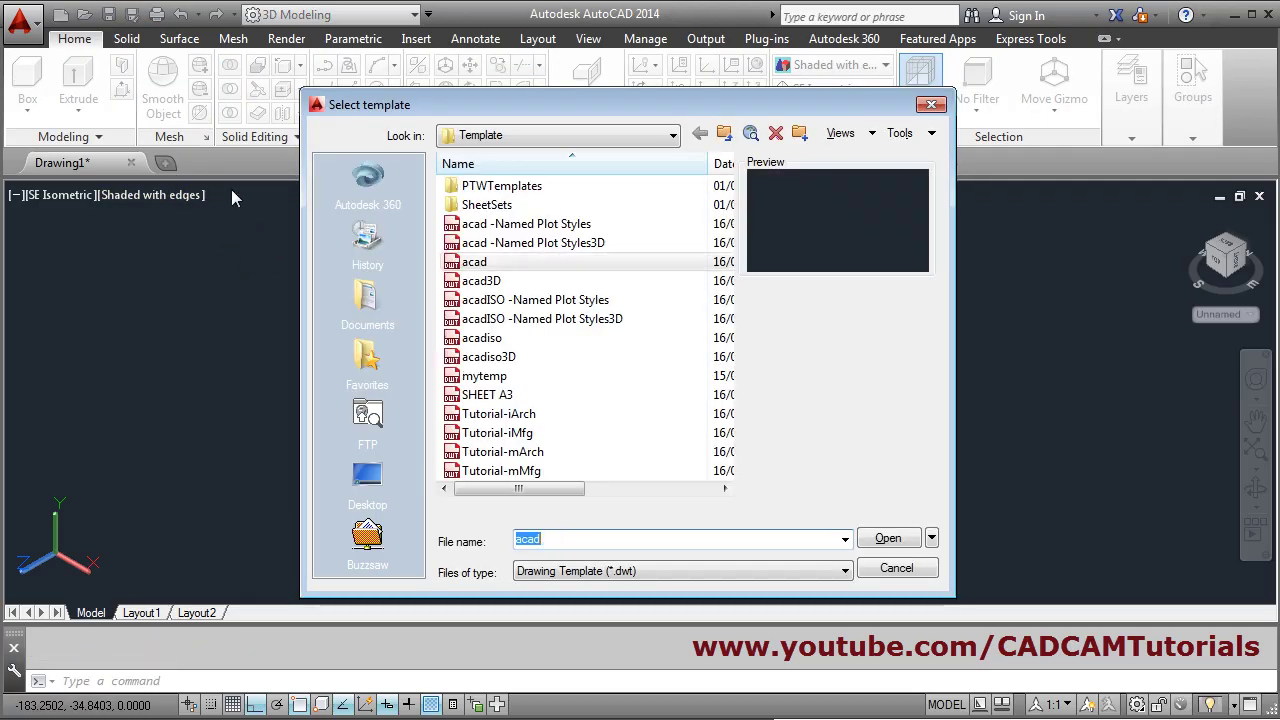
left_click(890, 539)
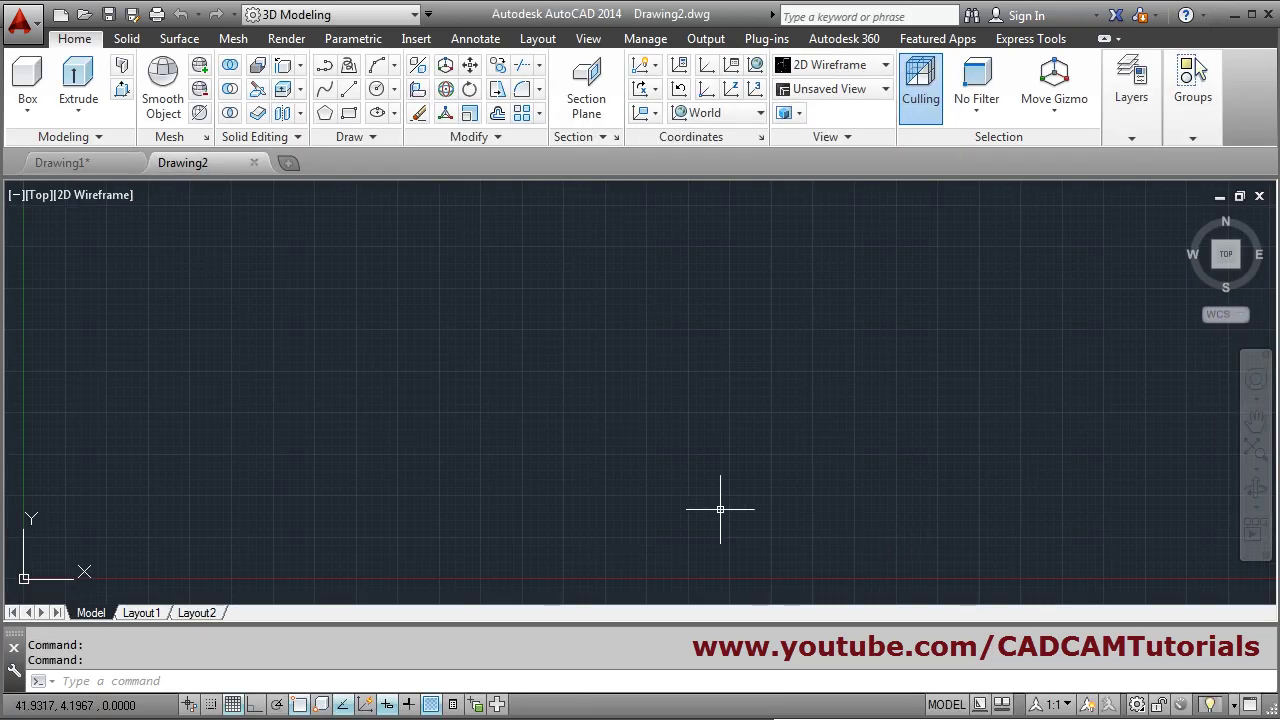
Review the next PDF drawing, a 98 by 42 bracket with R21 upright, then return to AutoCAD.
mouse_move(297, 716)
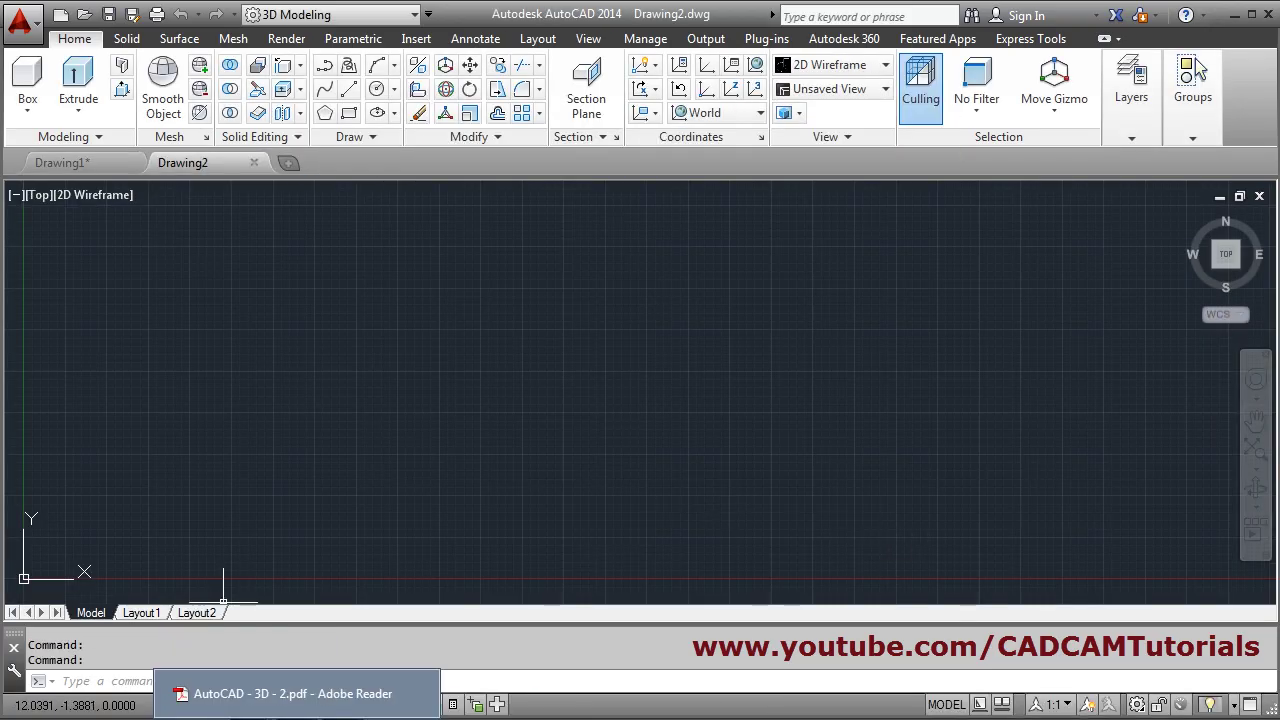
left_click(297, 693)
scroll(545, 500, "down", 10)
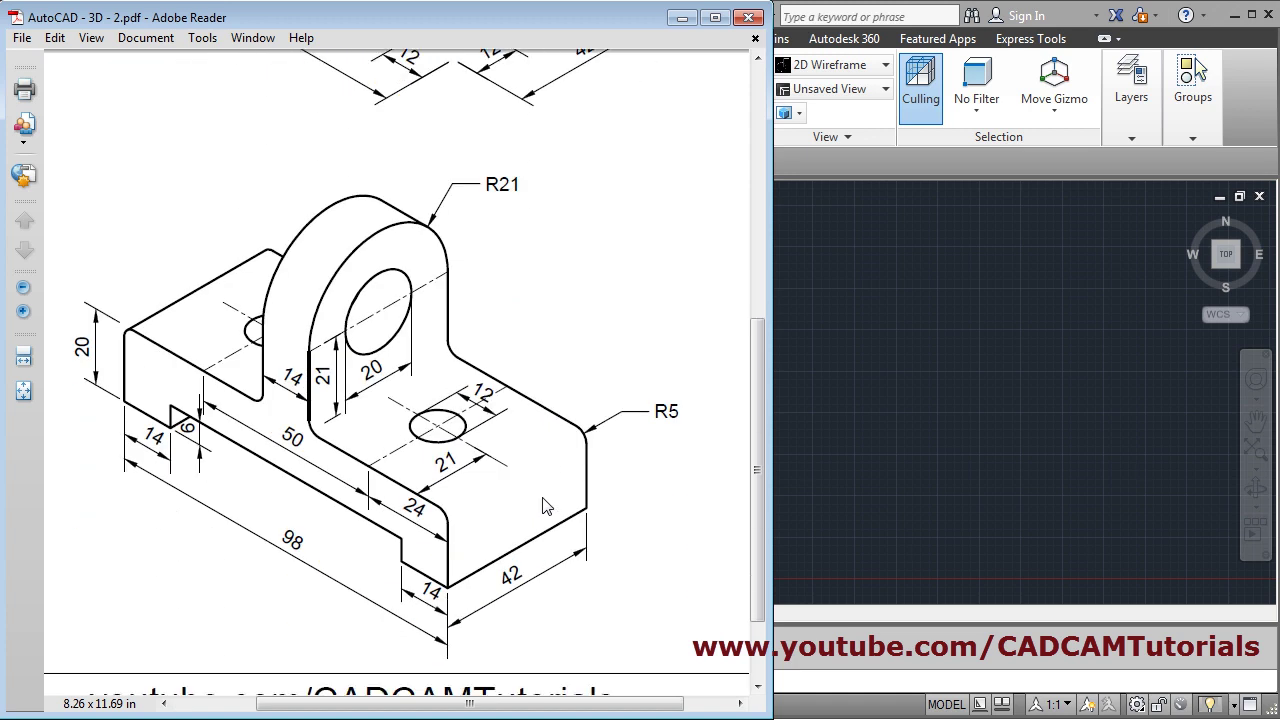
scroll(545, 507, "down", 2)
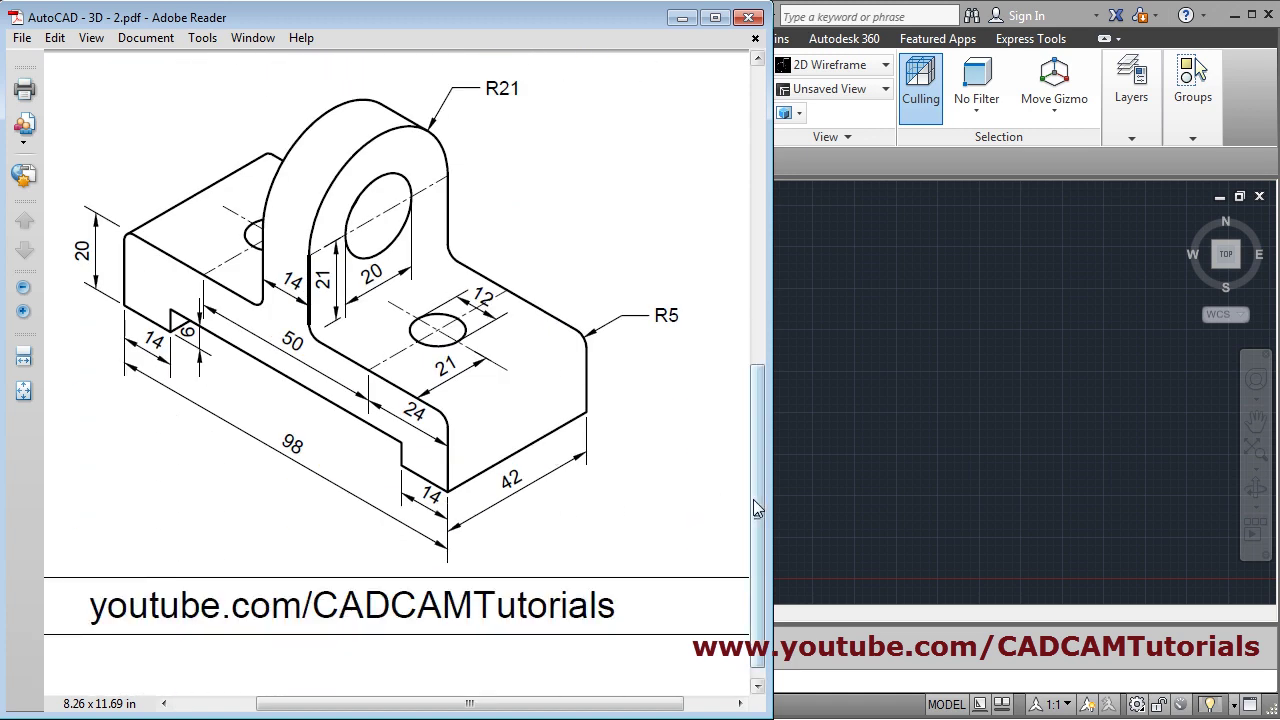
left_click_drag(753, 499, 753, 508)
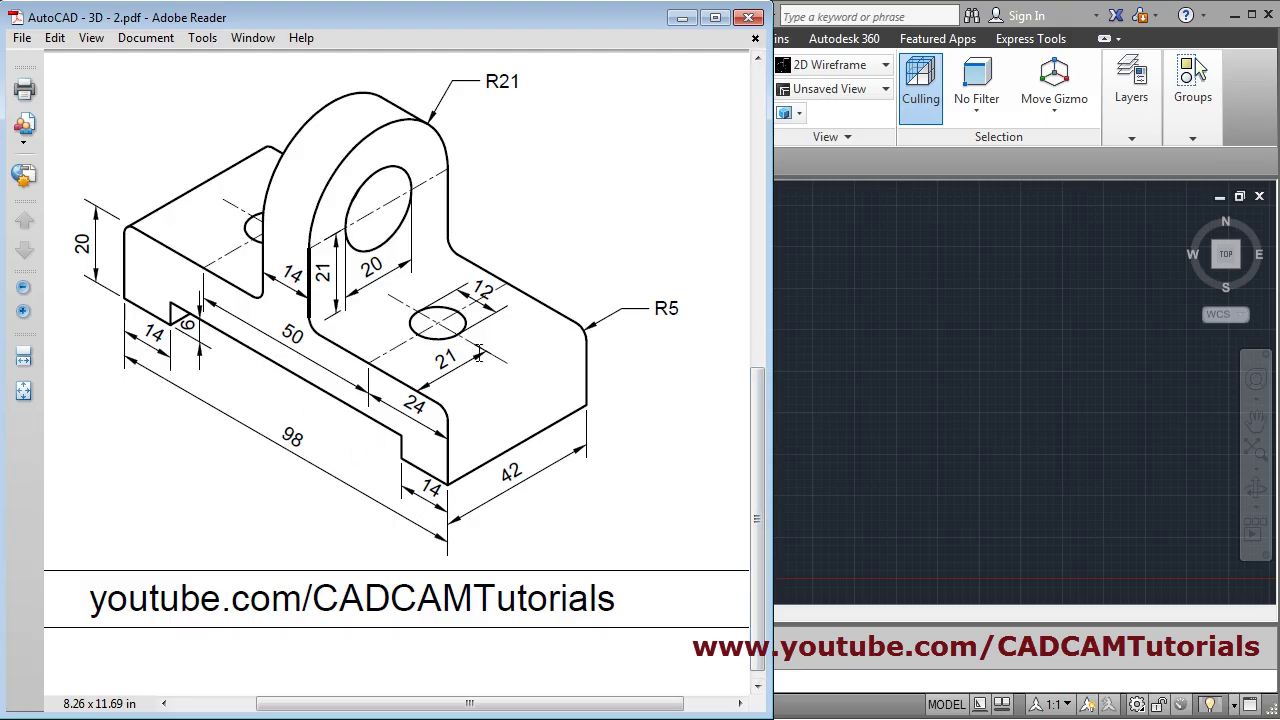
left_click(946, 339)
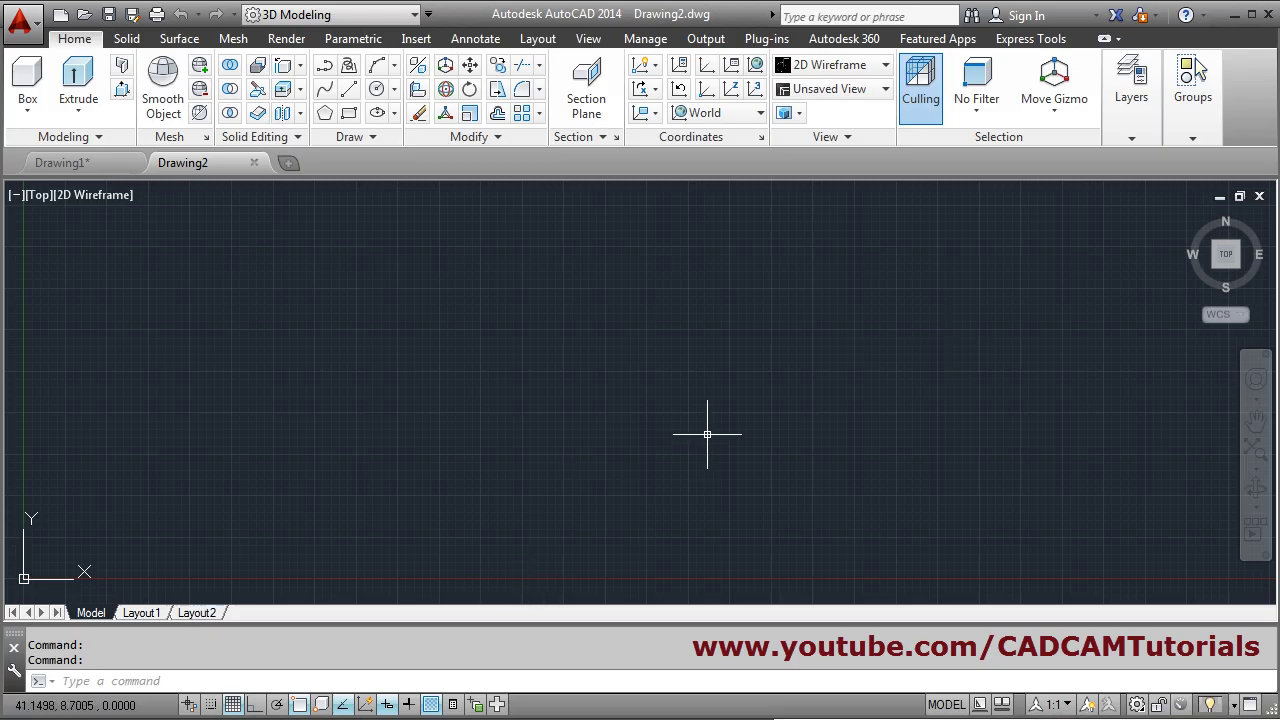
Set drawing limits from 0,0 to 150,150 and zoom to All.
type("limits")
key("Return")
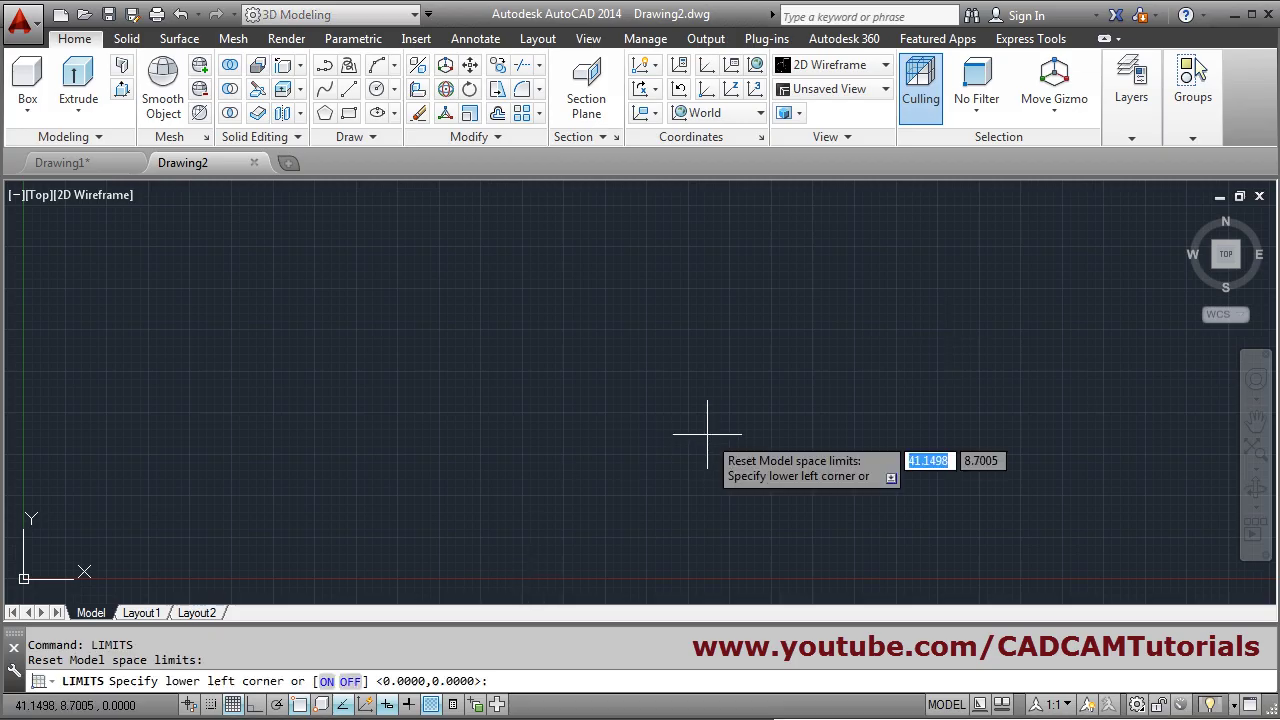
type("0,0")
key("Return")
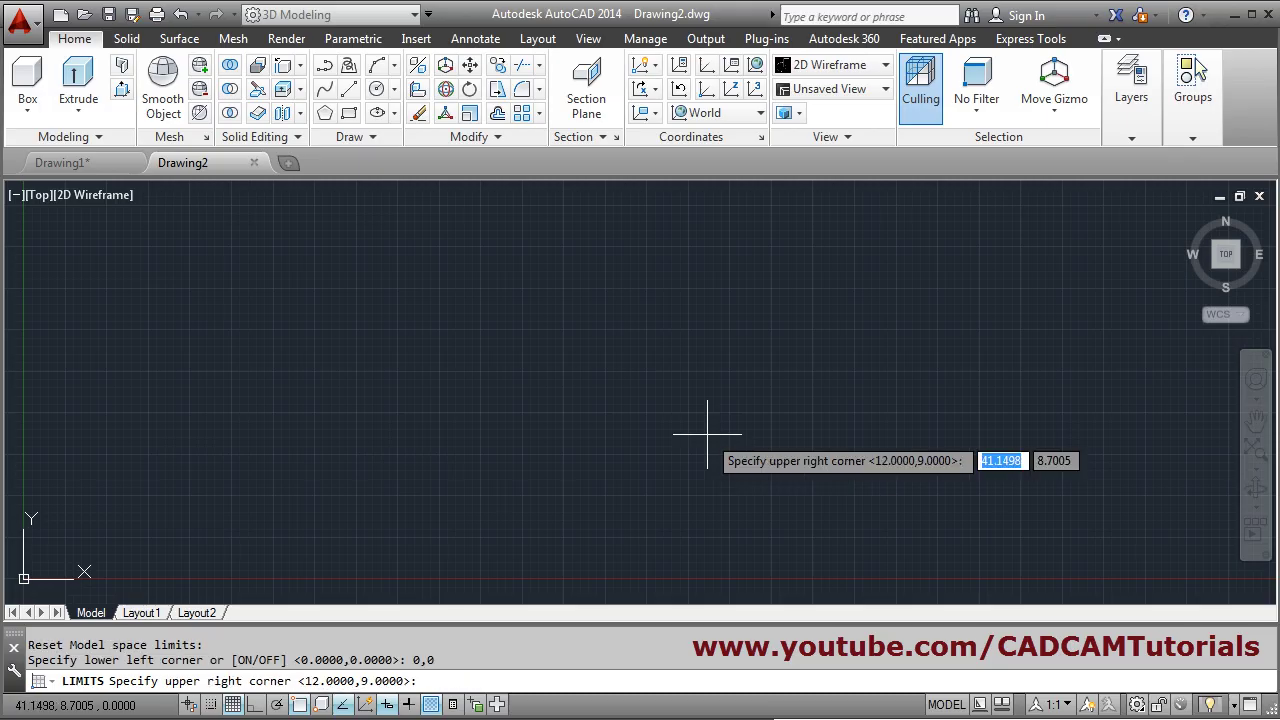
type("150,")
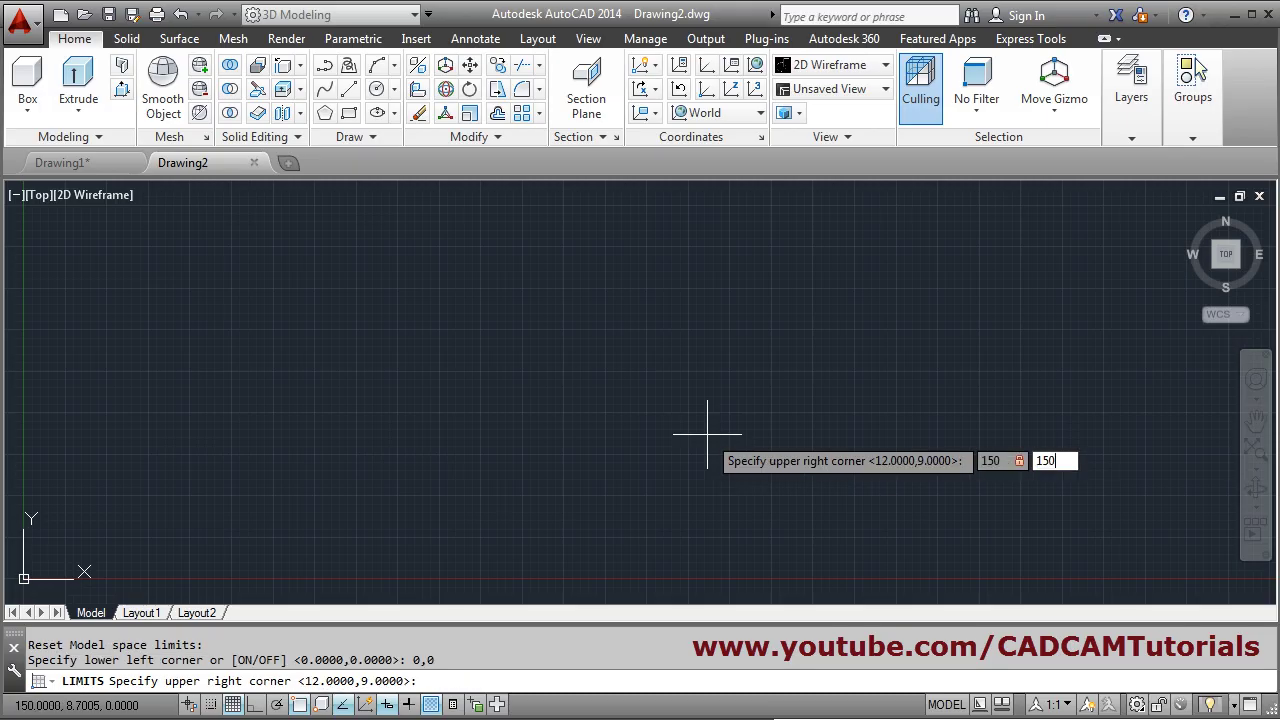
key("Return")
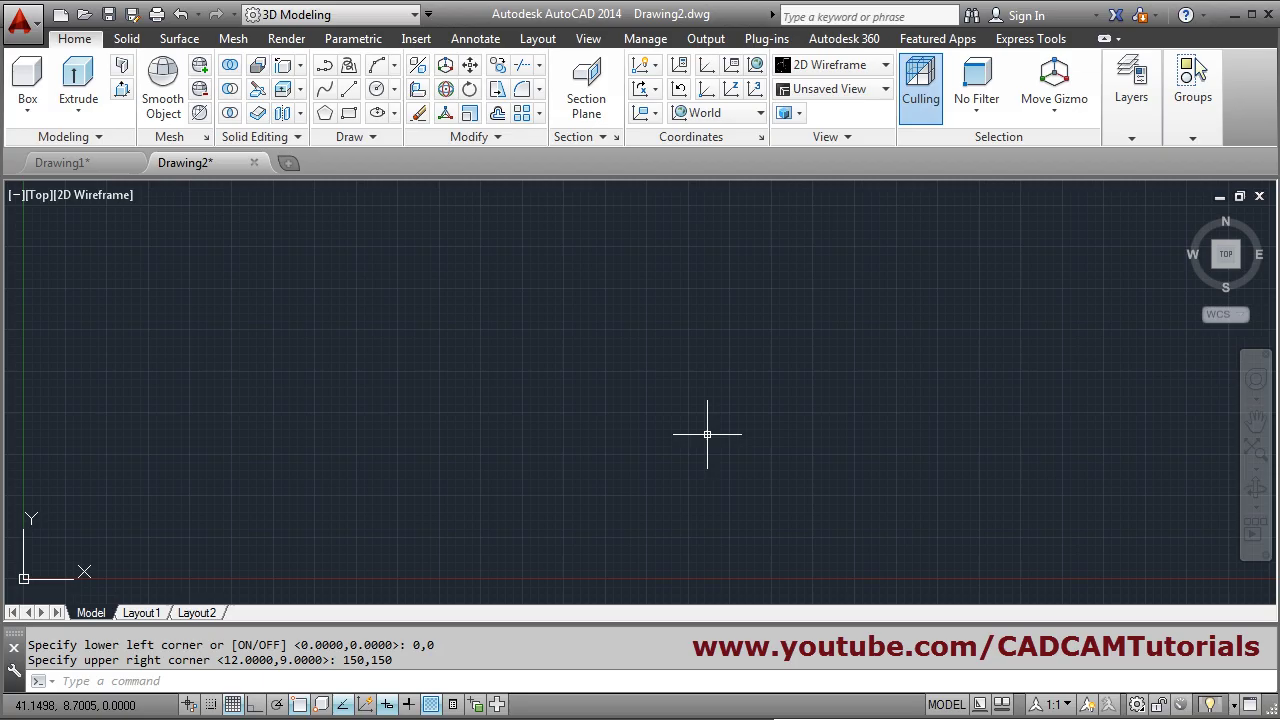
type("z")
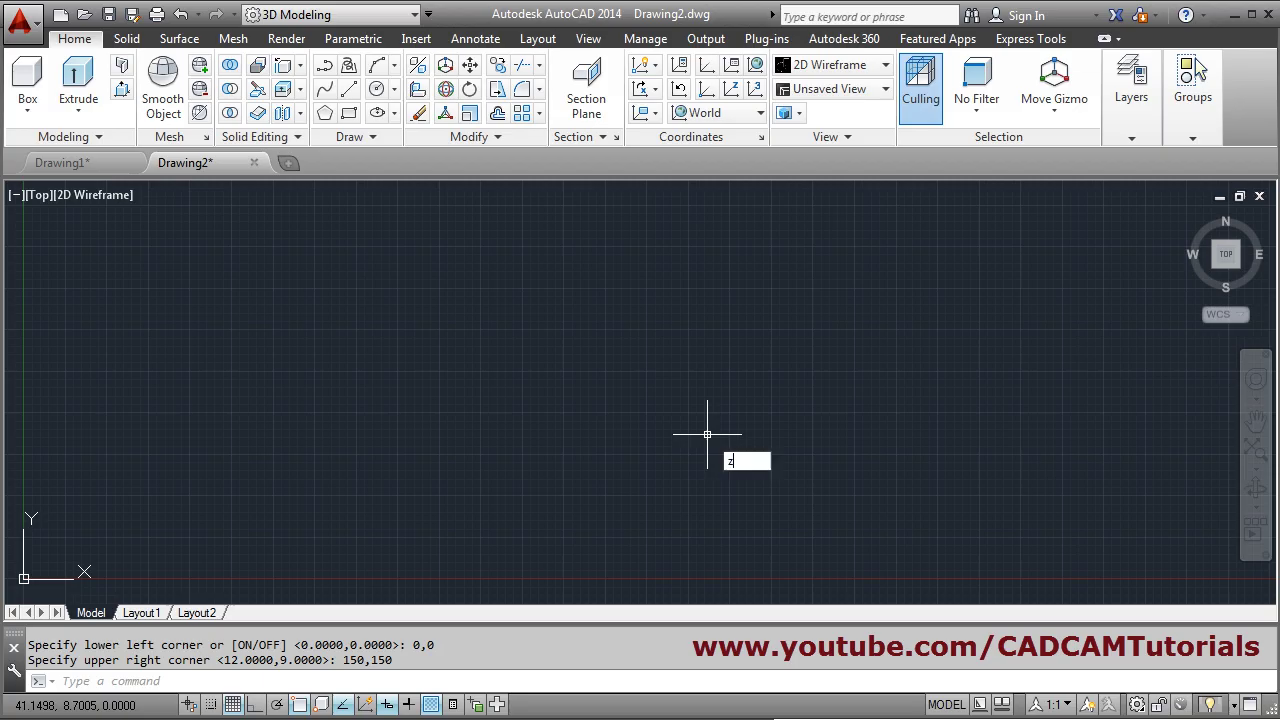
key("Return")
type("a")
key("Return")
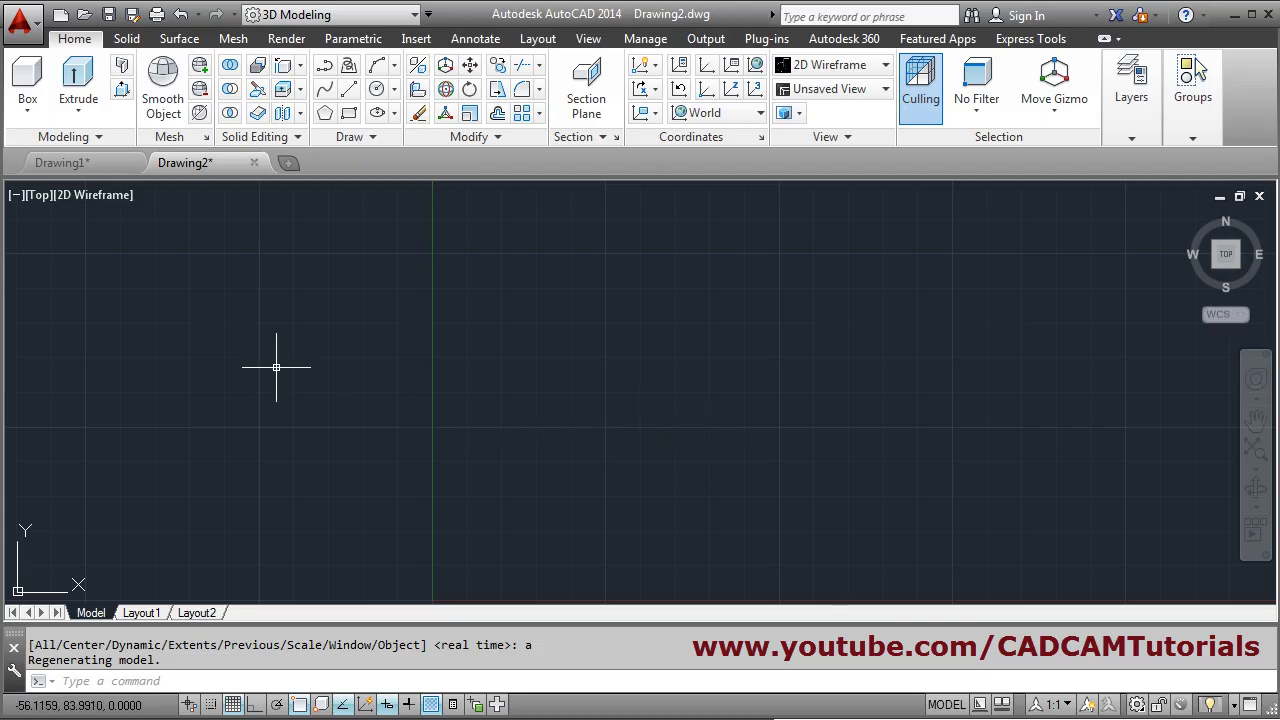
Switch to SE Isometric view and set UCSICON to Noorigin, checking the PDF reference.
left_click(845, 92)
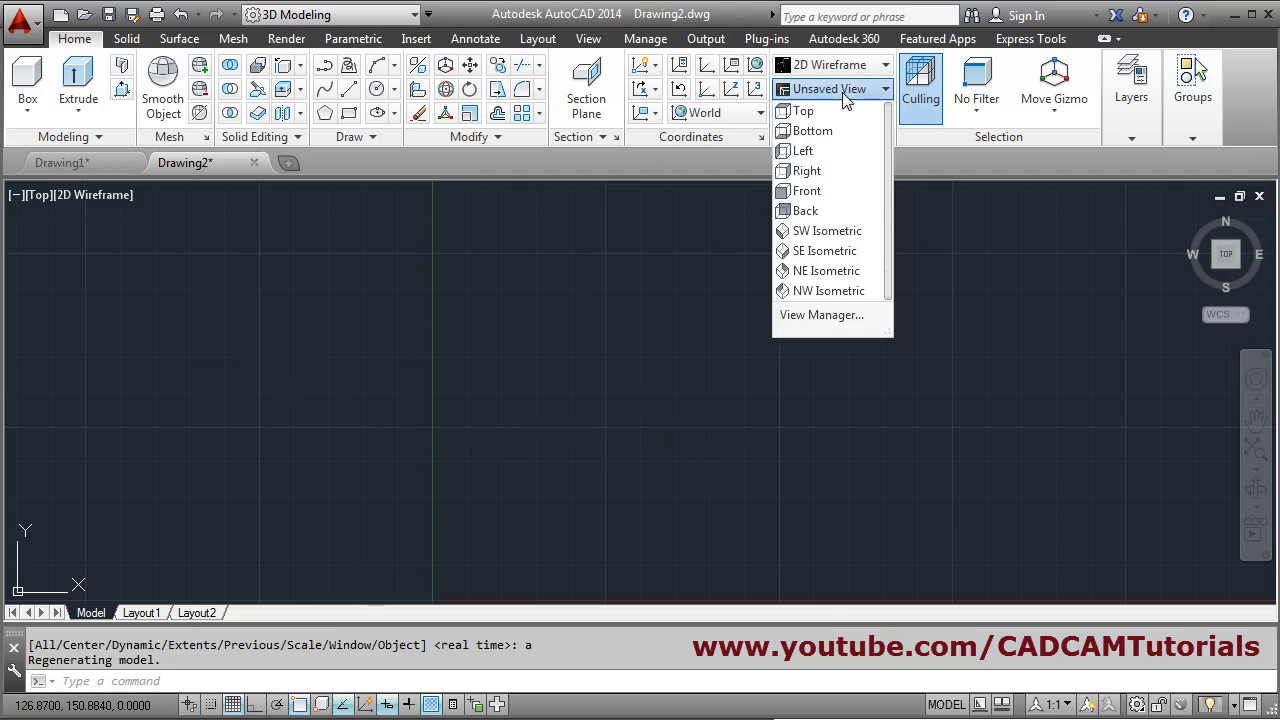
left_click(820, 256)
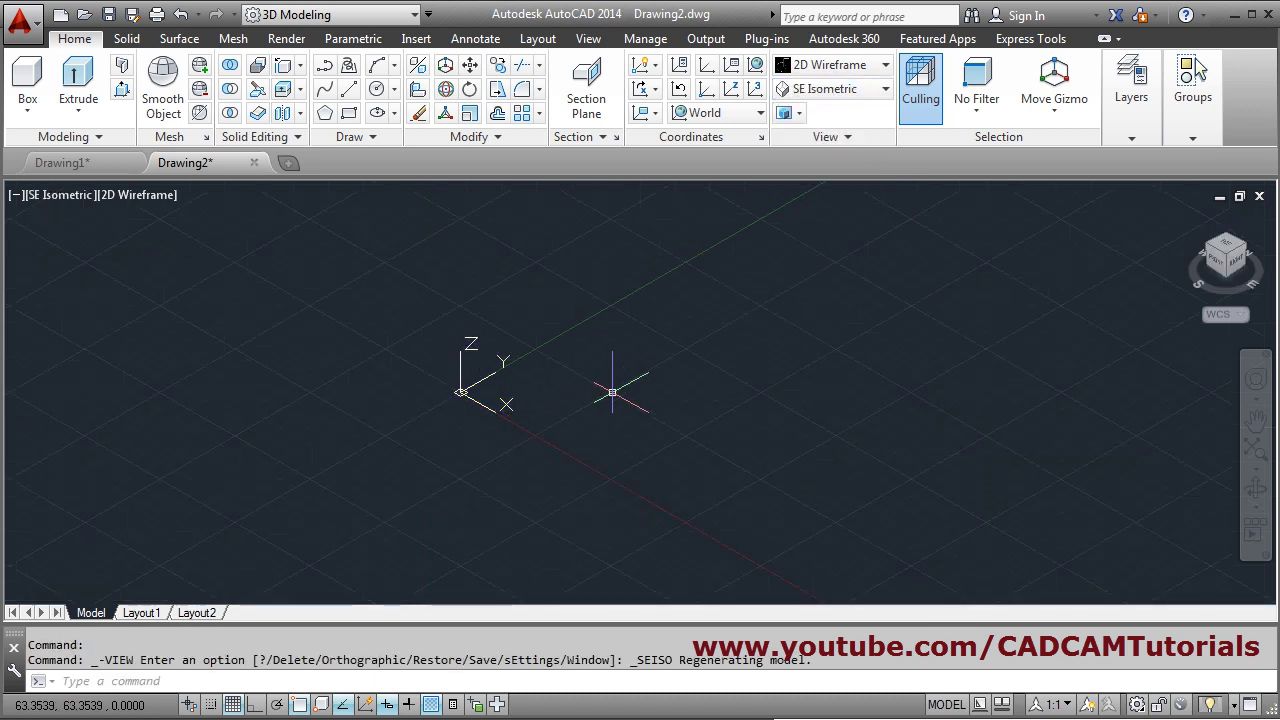
type("ucsicon")
key("Return")
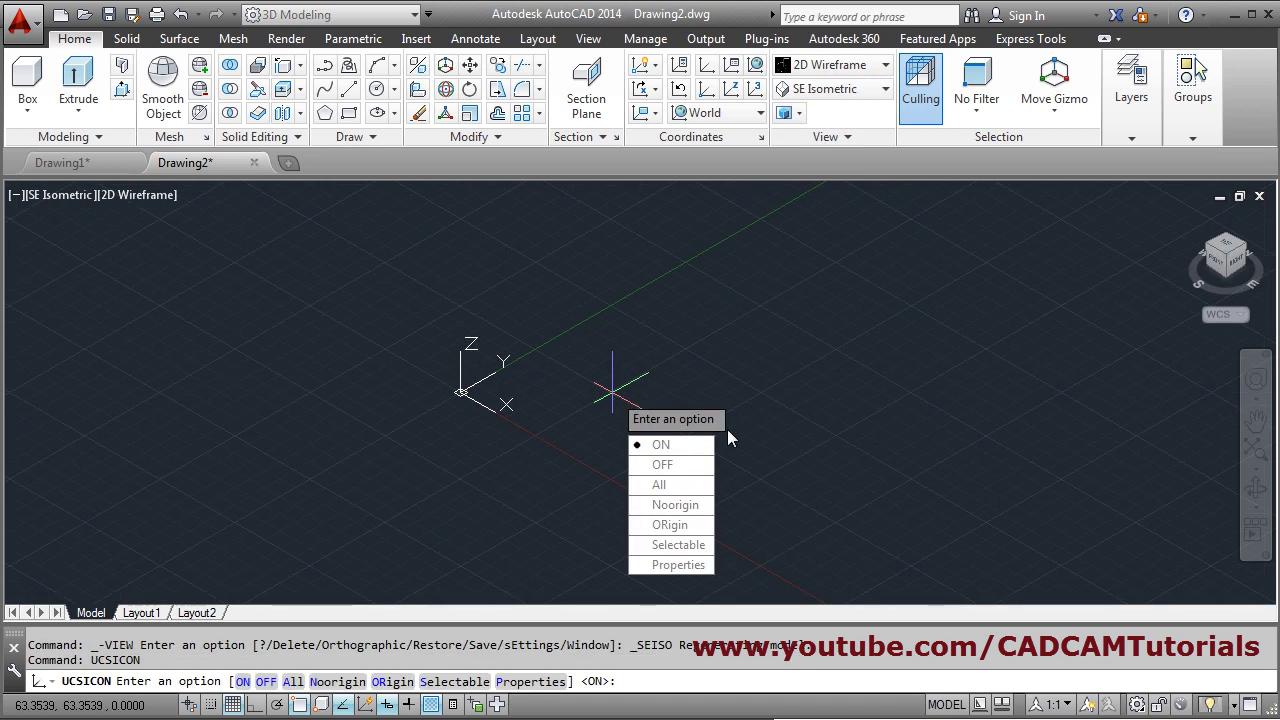
left_click(676, 505)
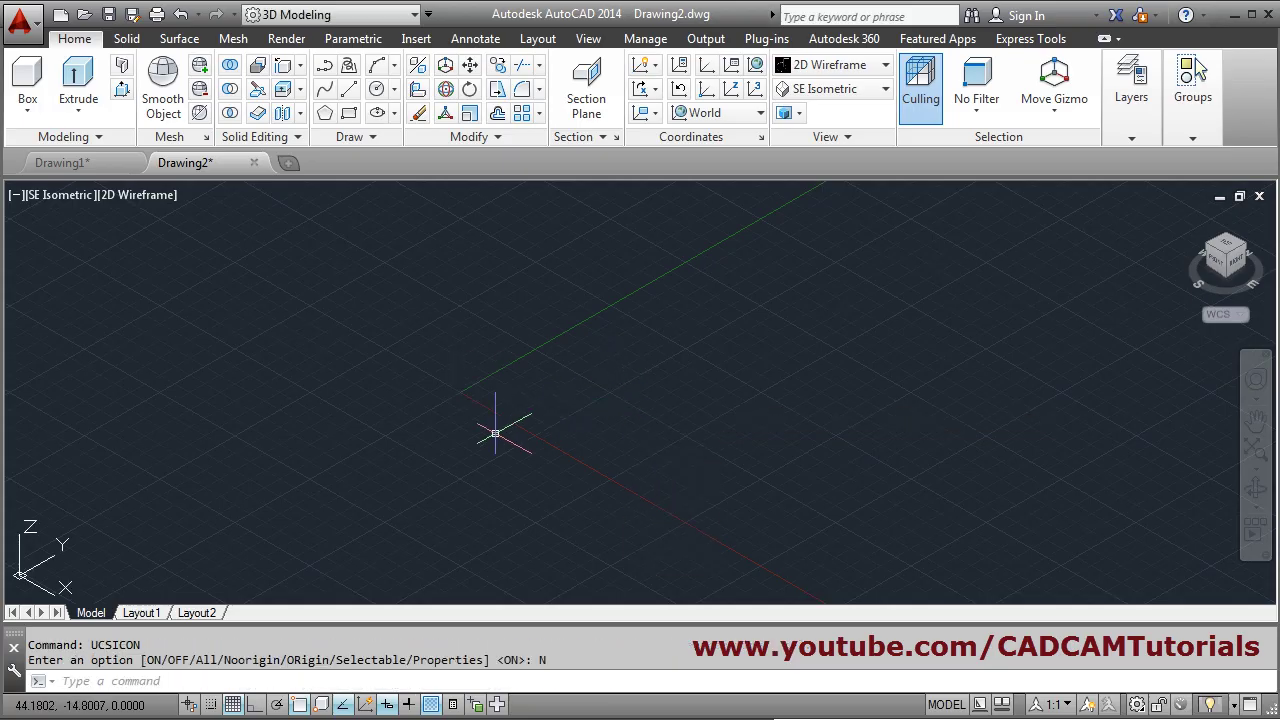
key("alt+Tab")
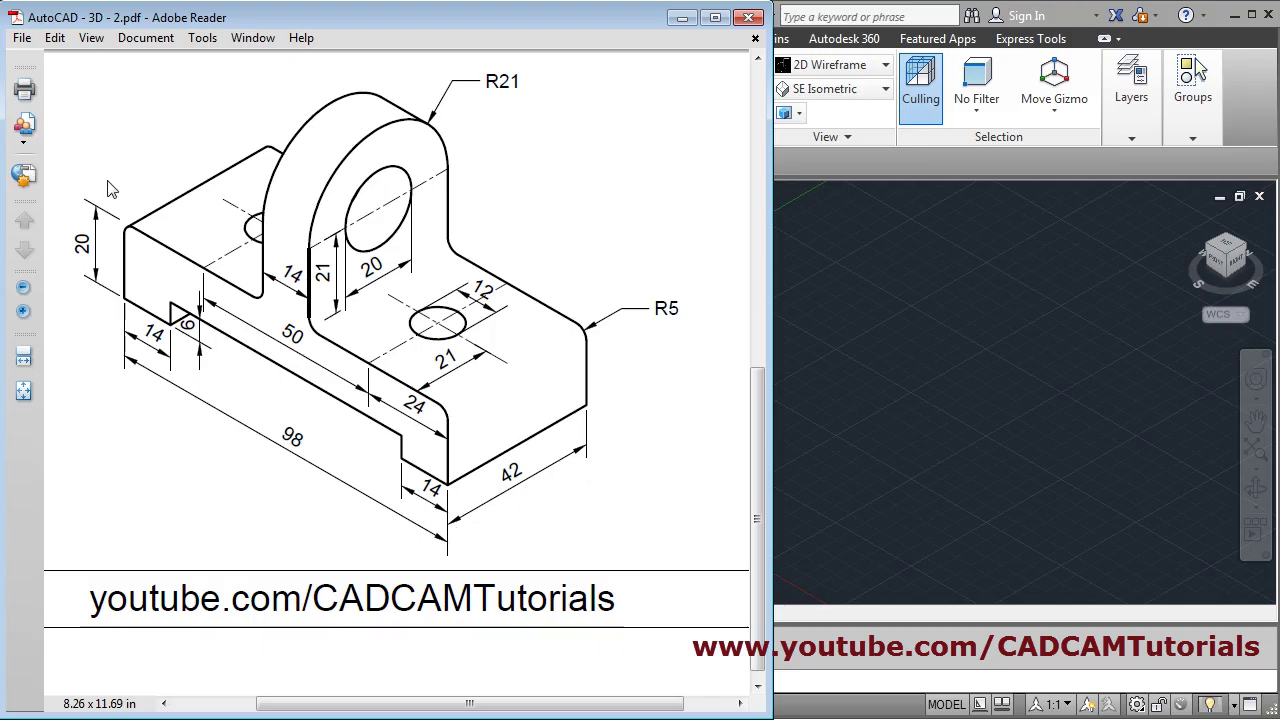
left_click(883, 390)
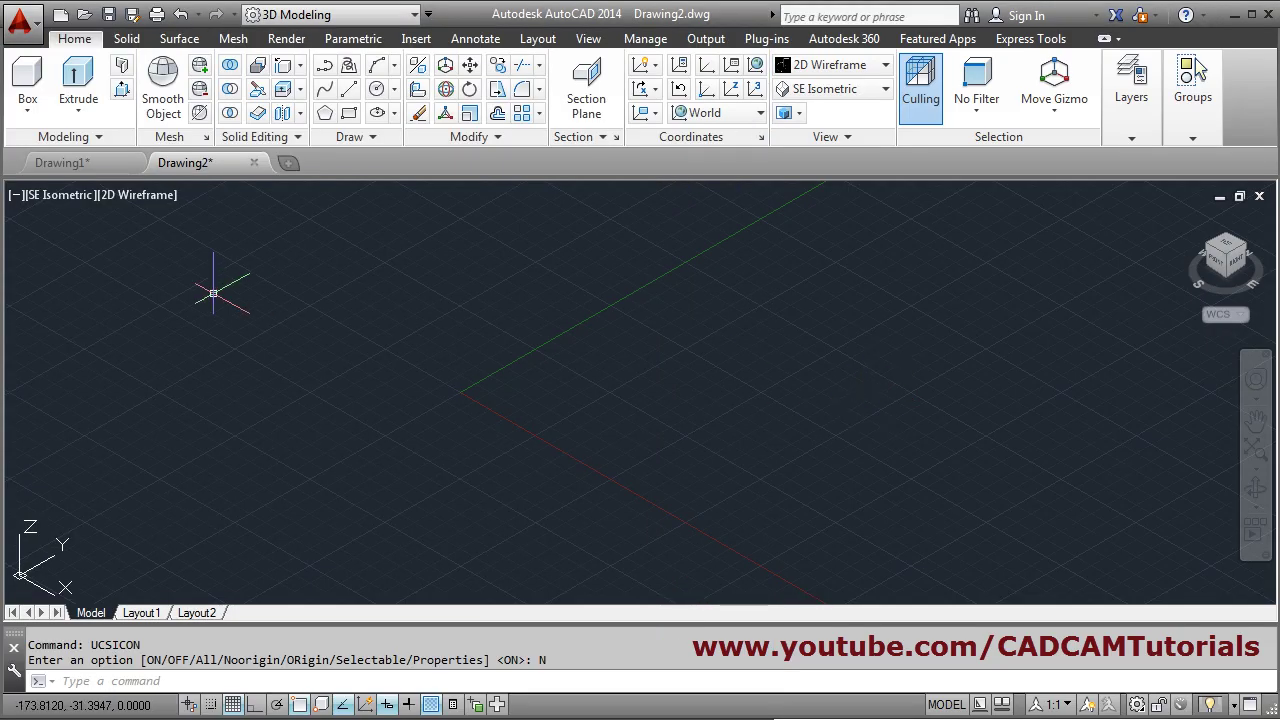
Start the base outline with a 98-long edge, with Ortho turned on.
left_click(349, 89)
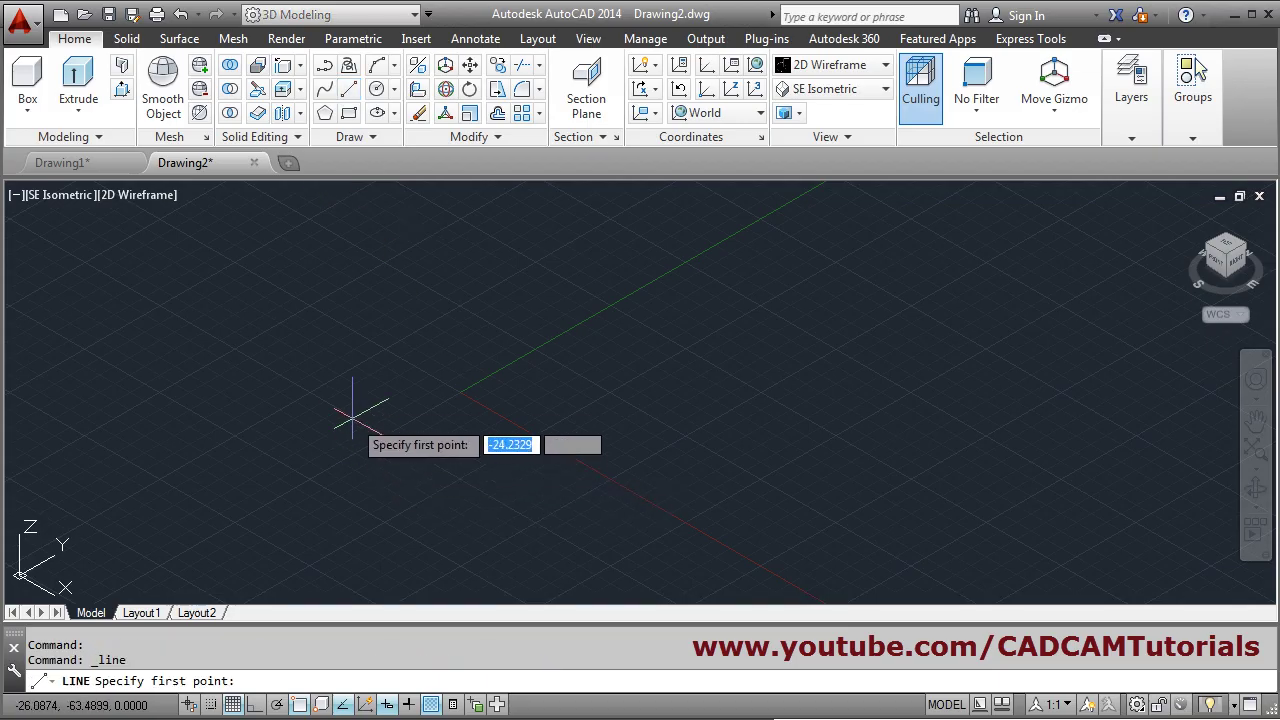
left_click(343, 387)
key("F8")
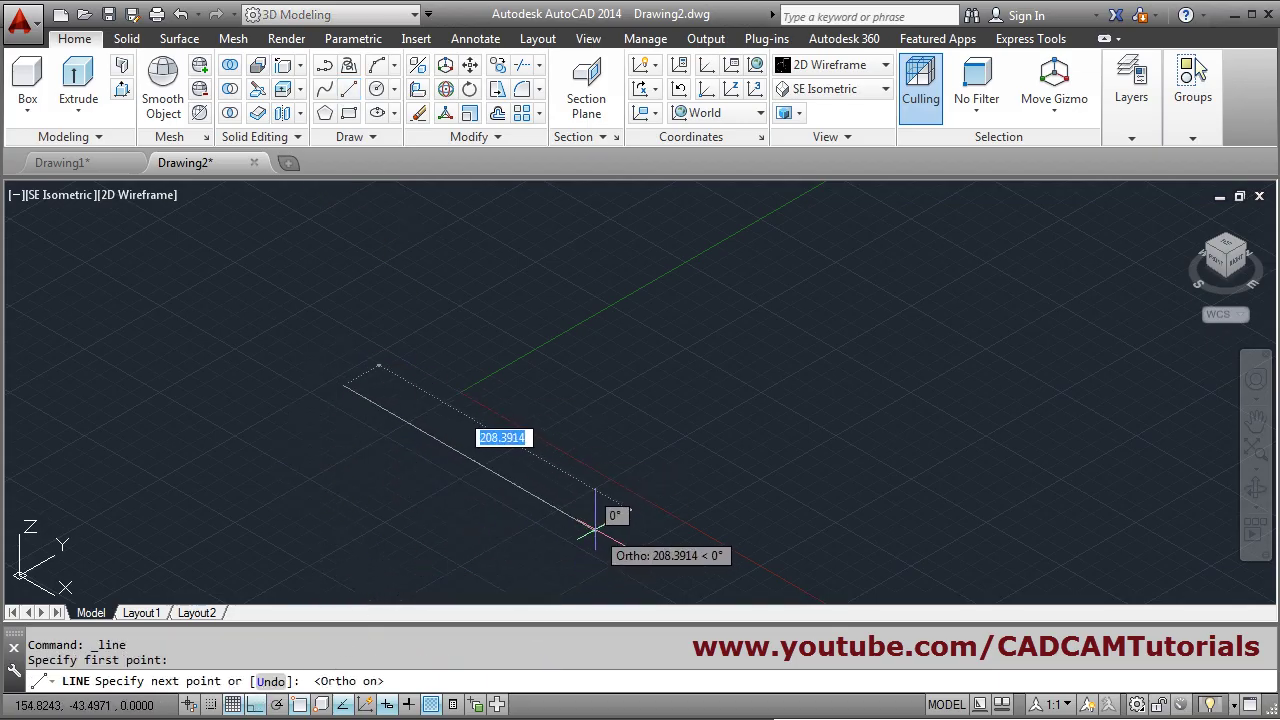
type("98")
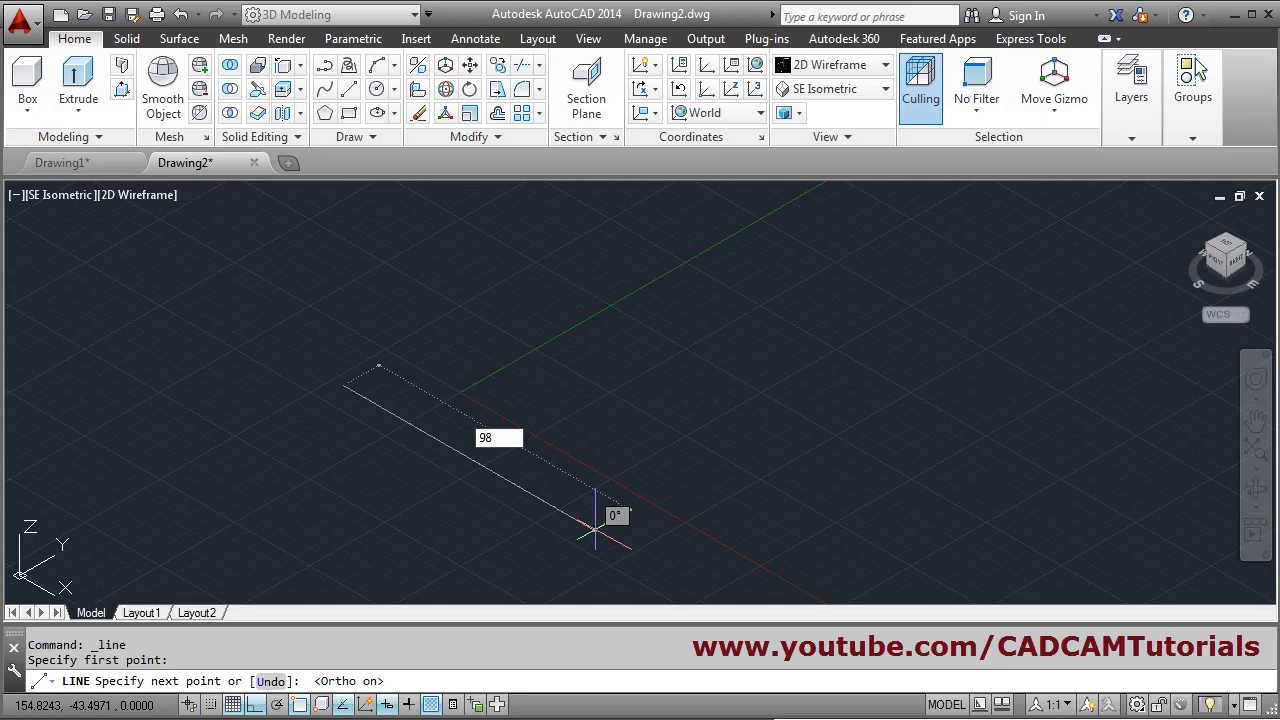
key("Return")
Add the 42 side and close the 98 by 42 rectangle back at its start point.
scroll(451, 402, "up", 4)
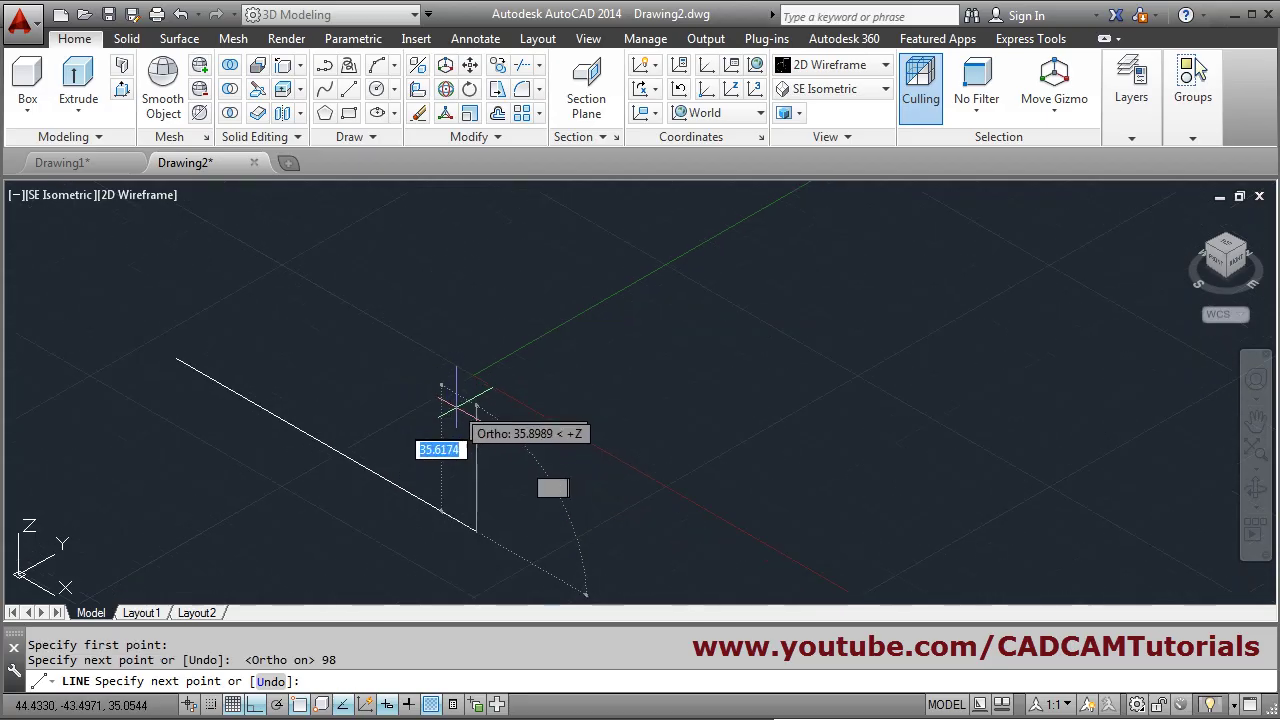
type("42")
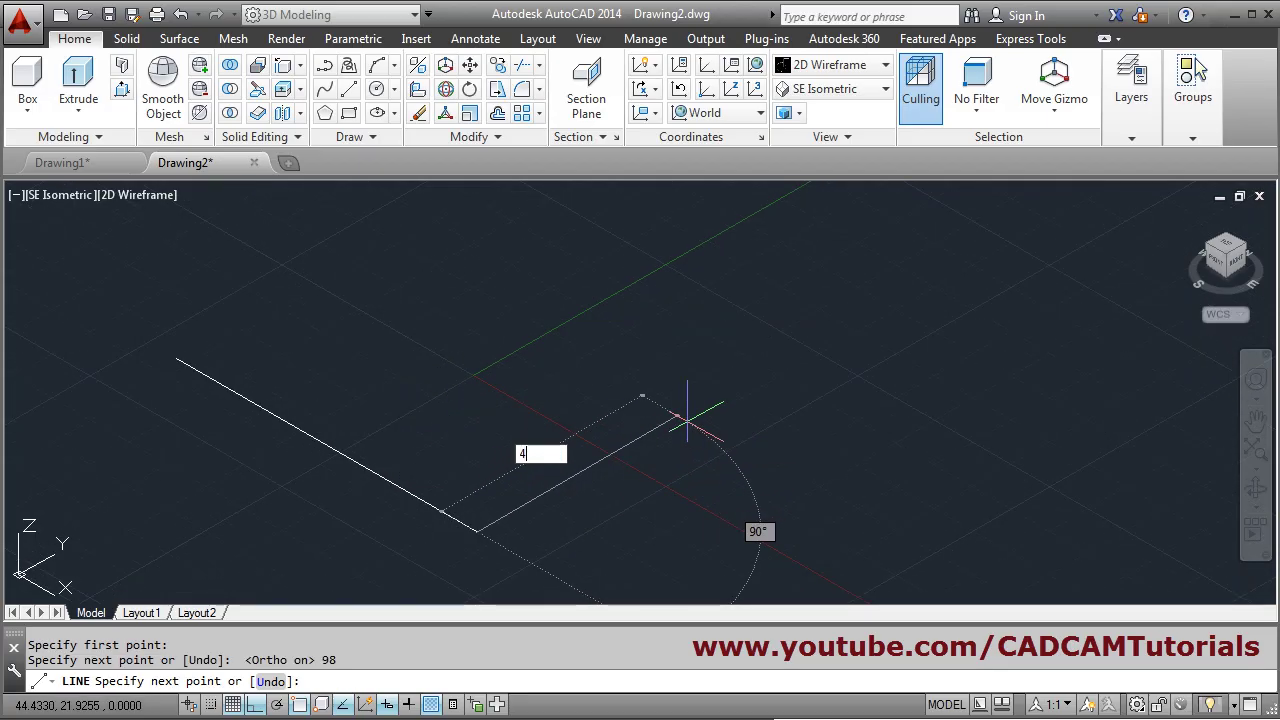
key("Return")
scroll(320, 370, "up", 3)
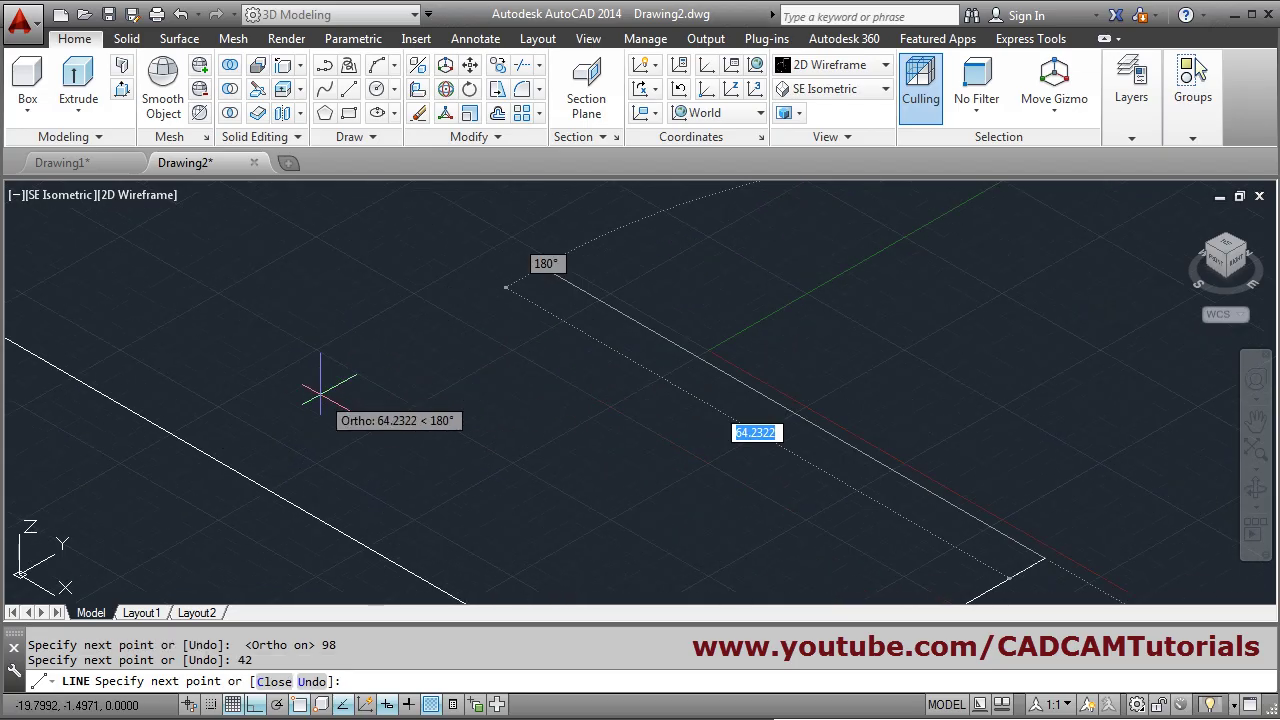
scroll(334, 357, "down", 3)
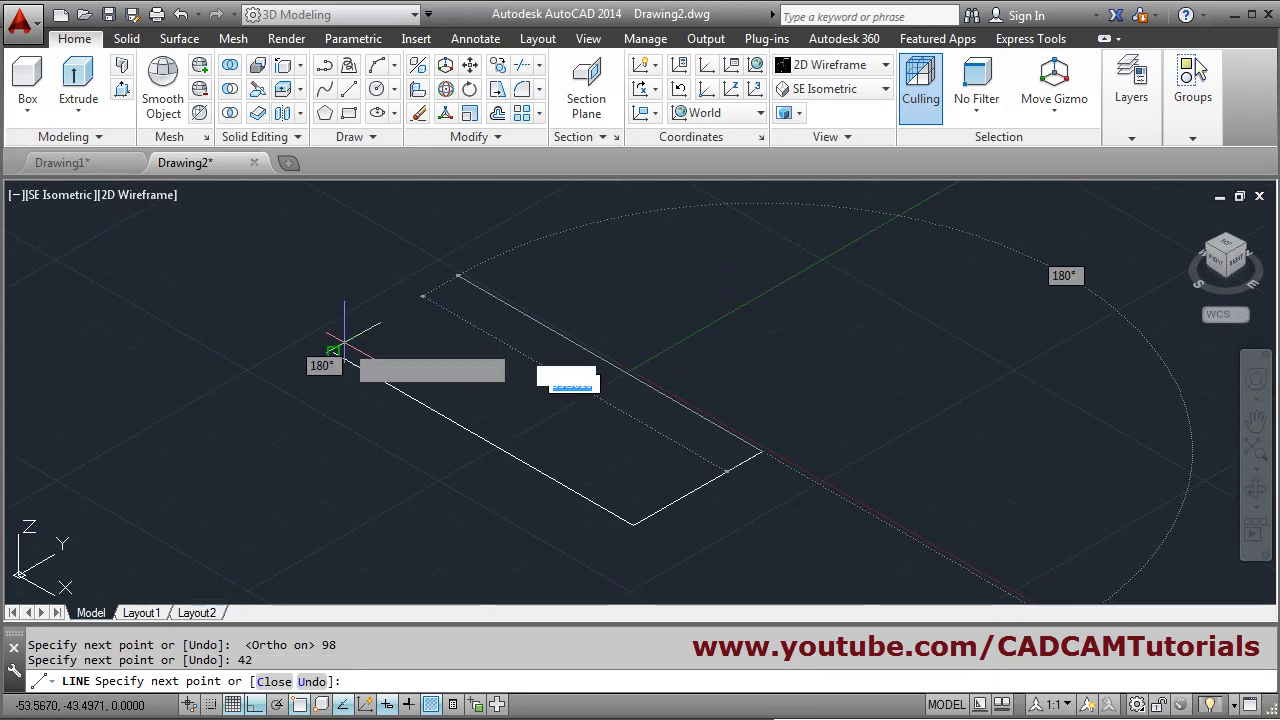
mouse_move(333, 353)
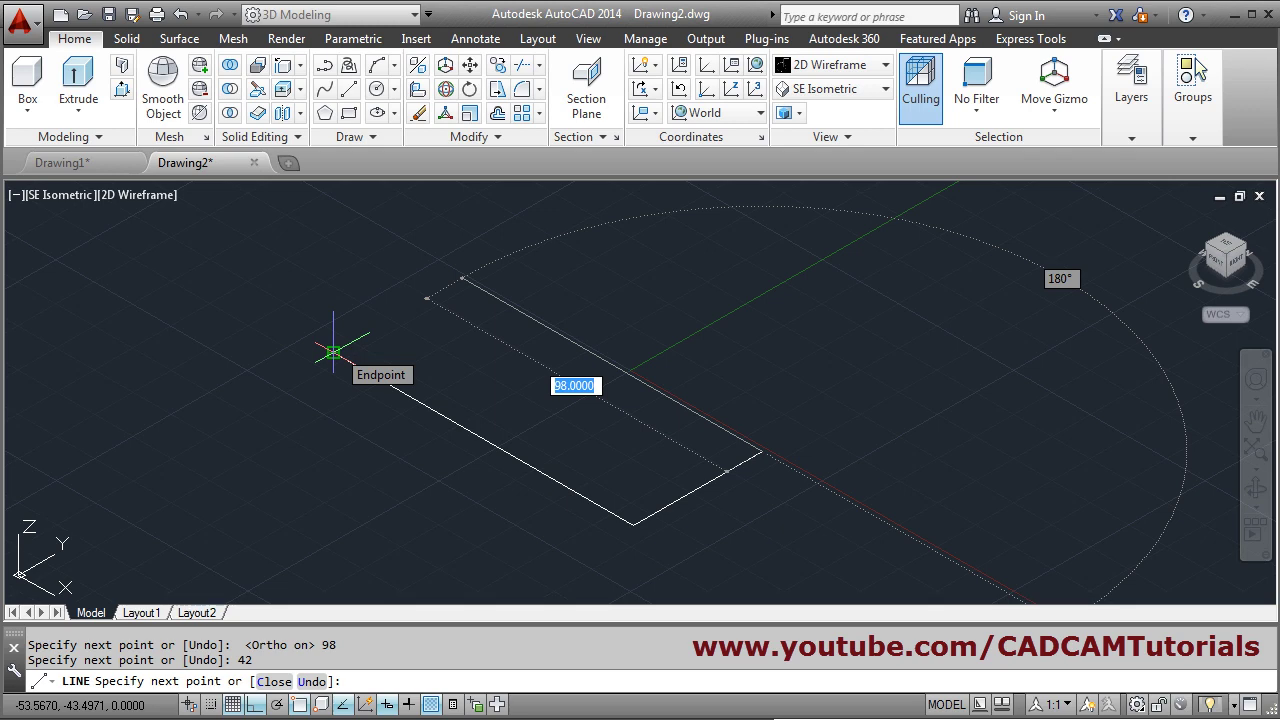
left_click(445, 278)
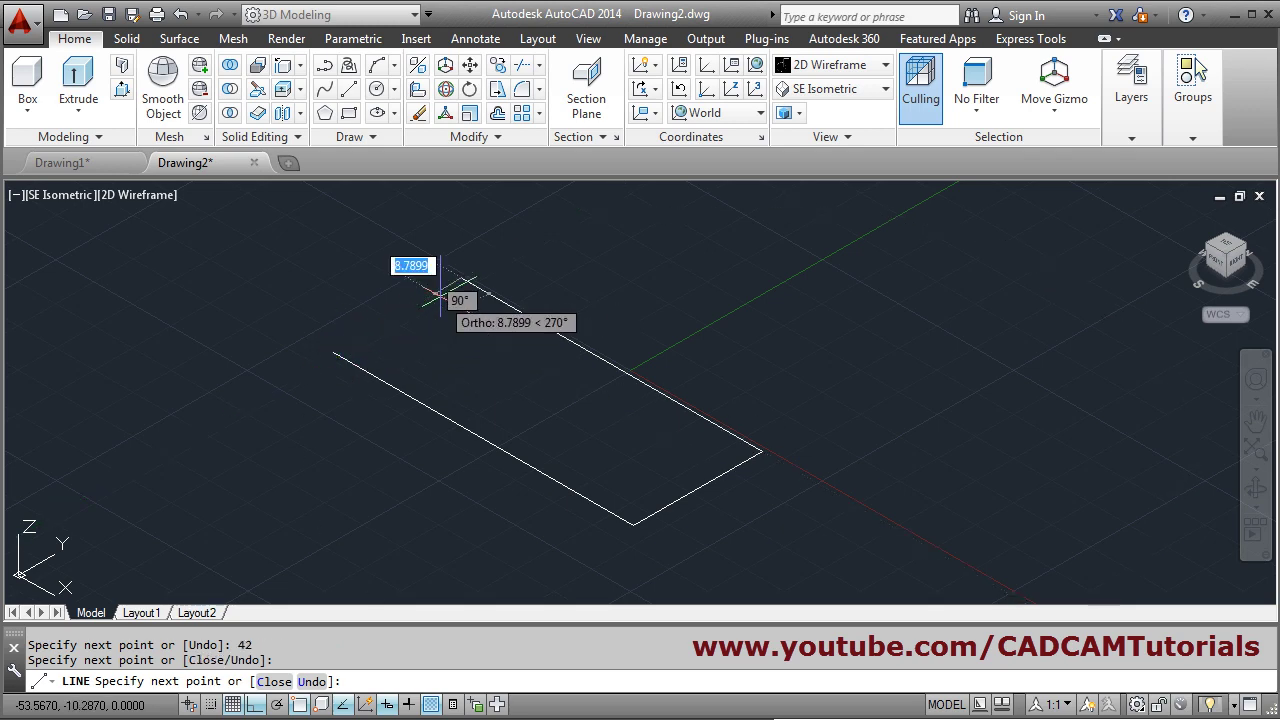
left_click(336, 351)
key("Return")
middle_click_drag(554, 458, 600, 487)
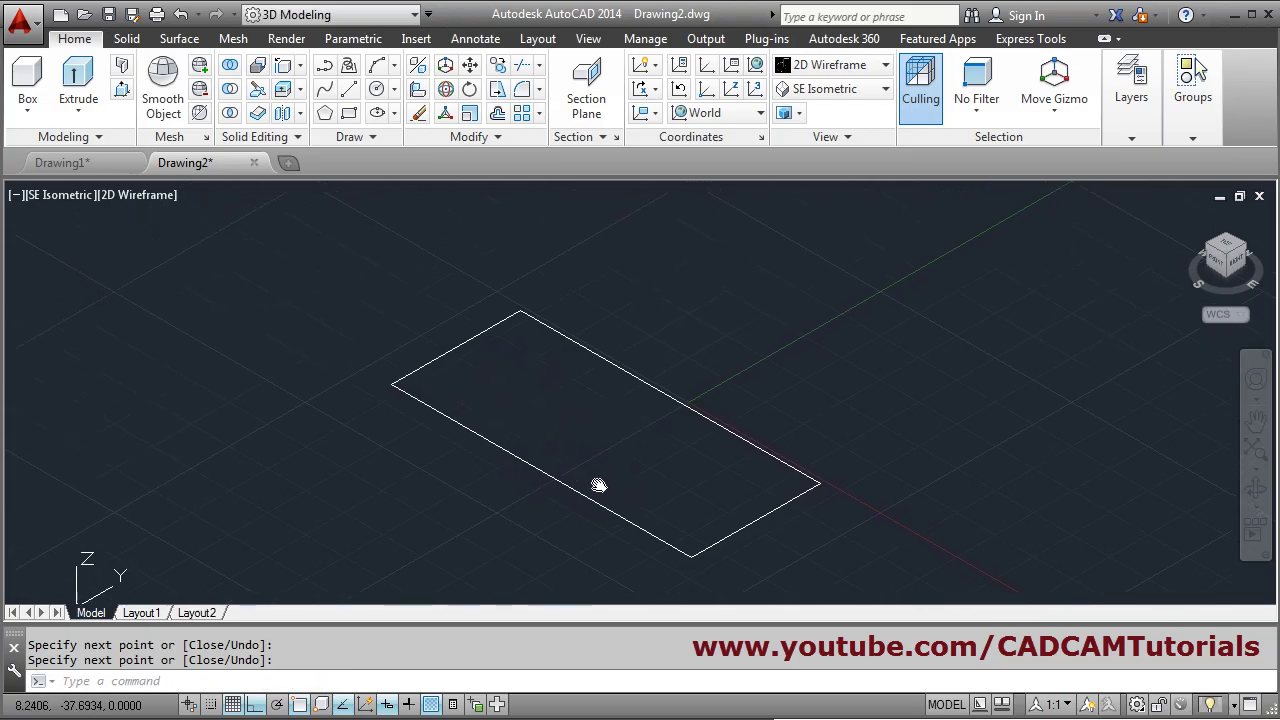
Press-pull the rectangle into a 20-high solid box.
left_click(122, 90)
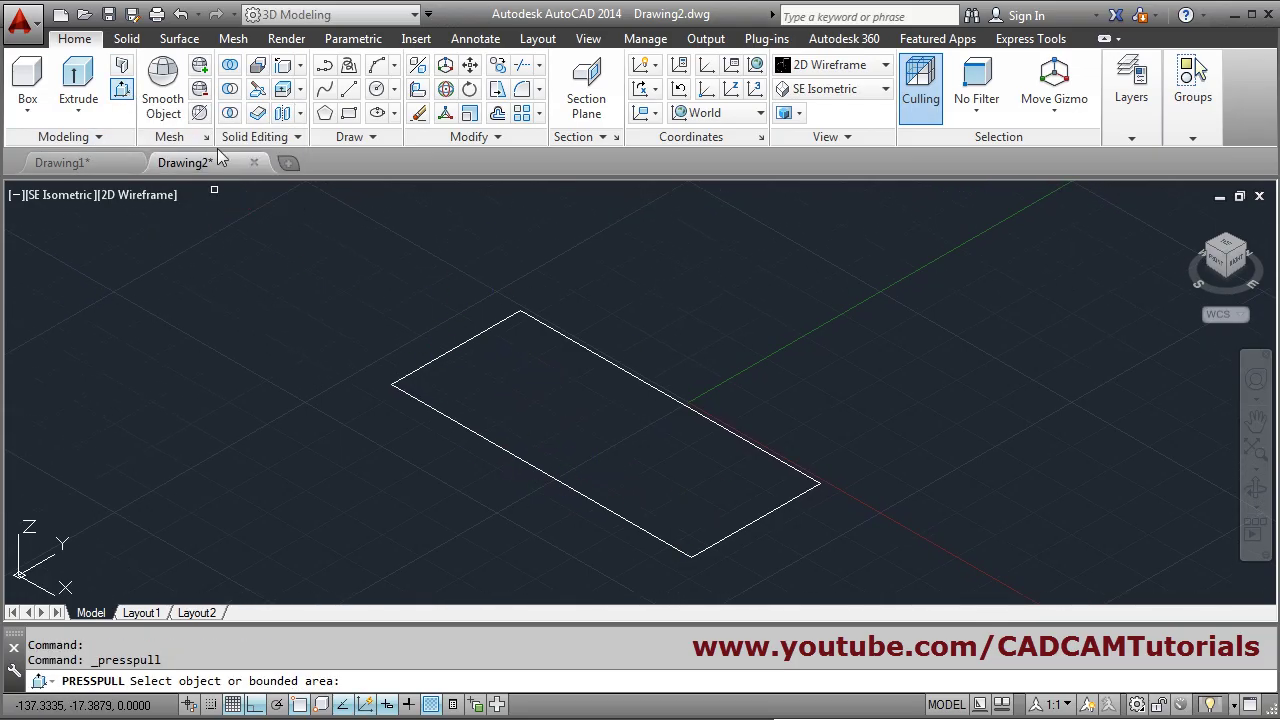
left_click(603, 434)
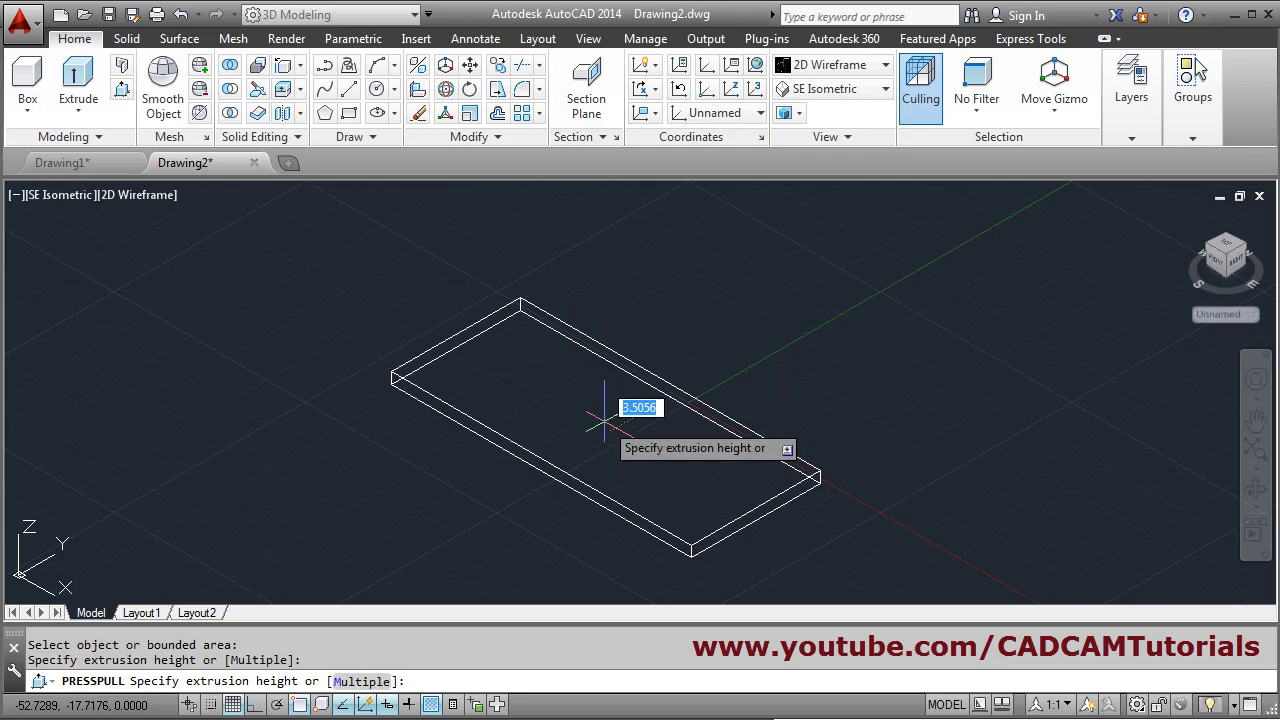
type("20")
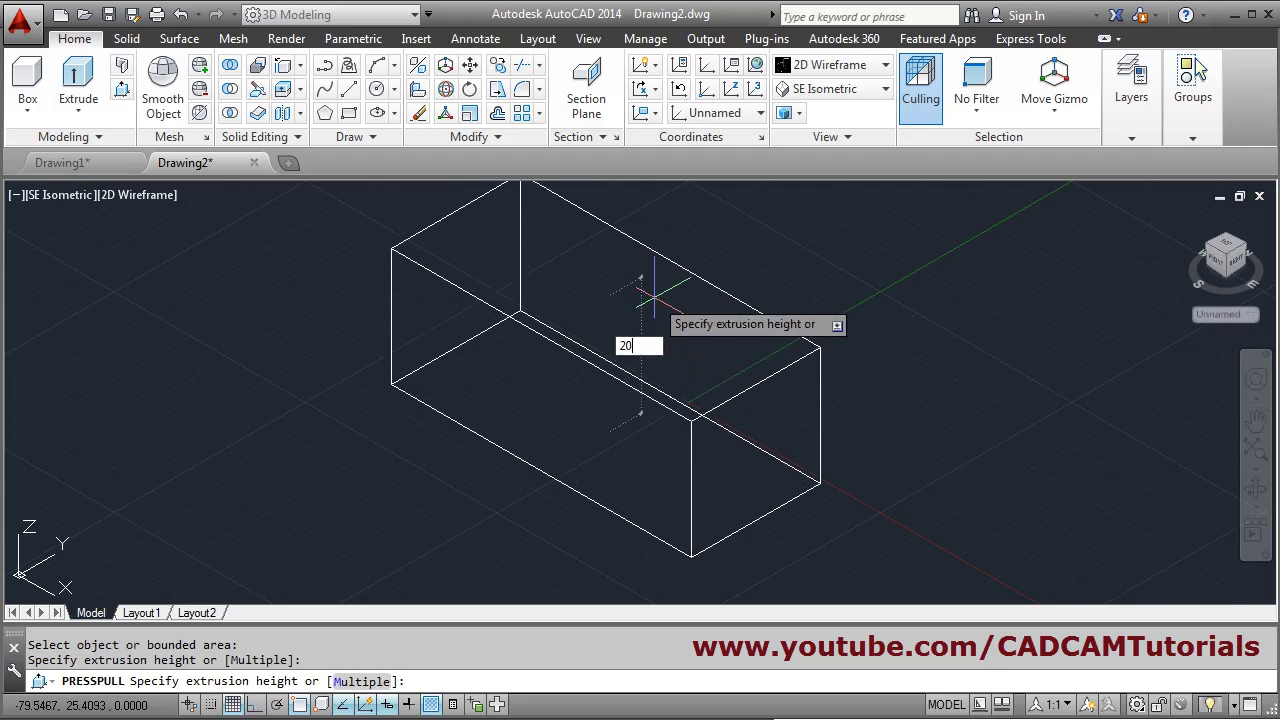
key("Return")
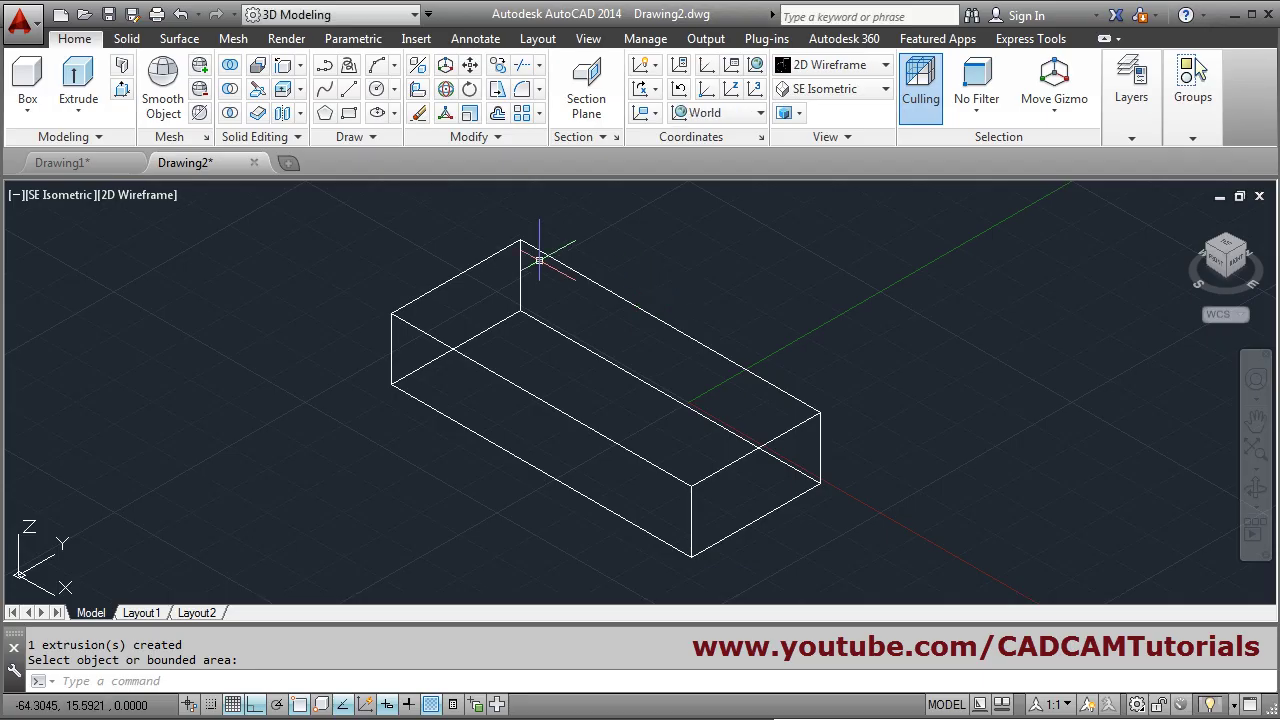
Set the visual style to Shaded with Edges and check the reference PDF dimensions.
left_click(828, 65)
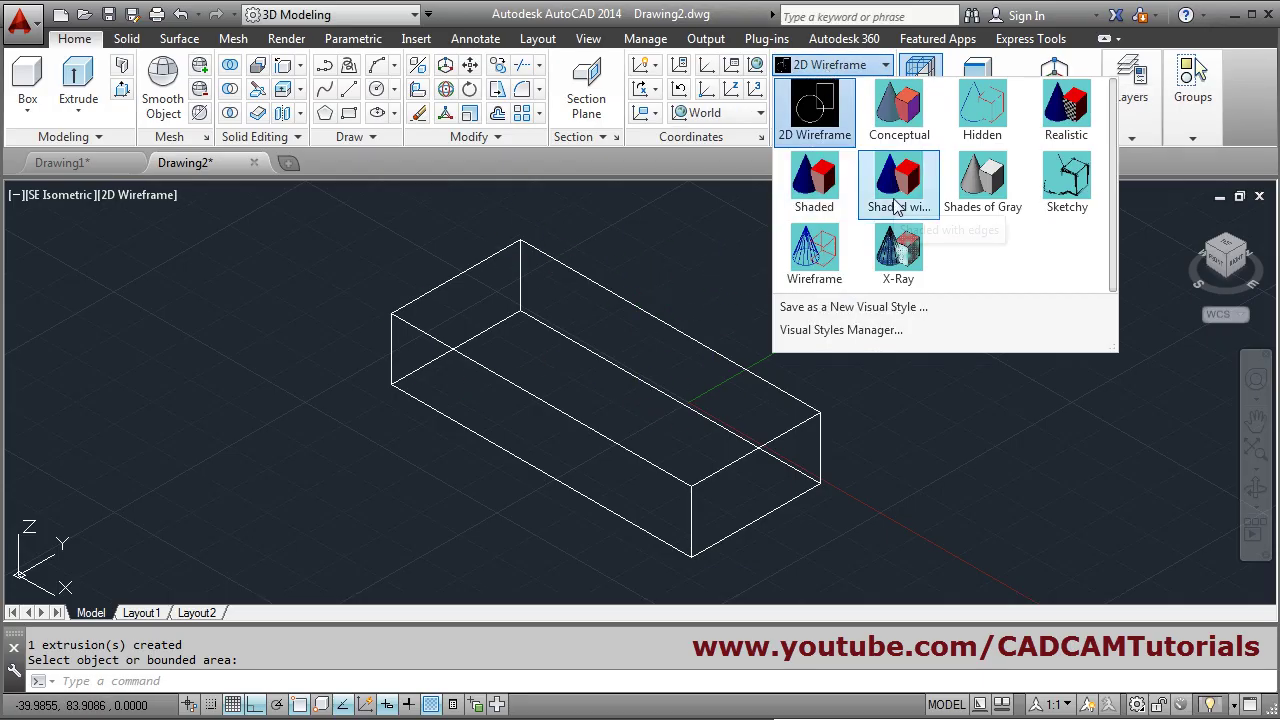
left_click(899, 205)
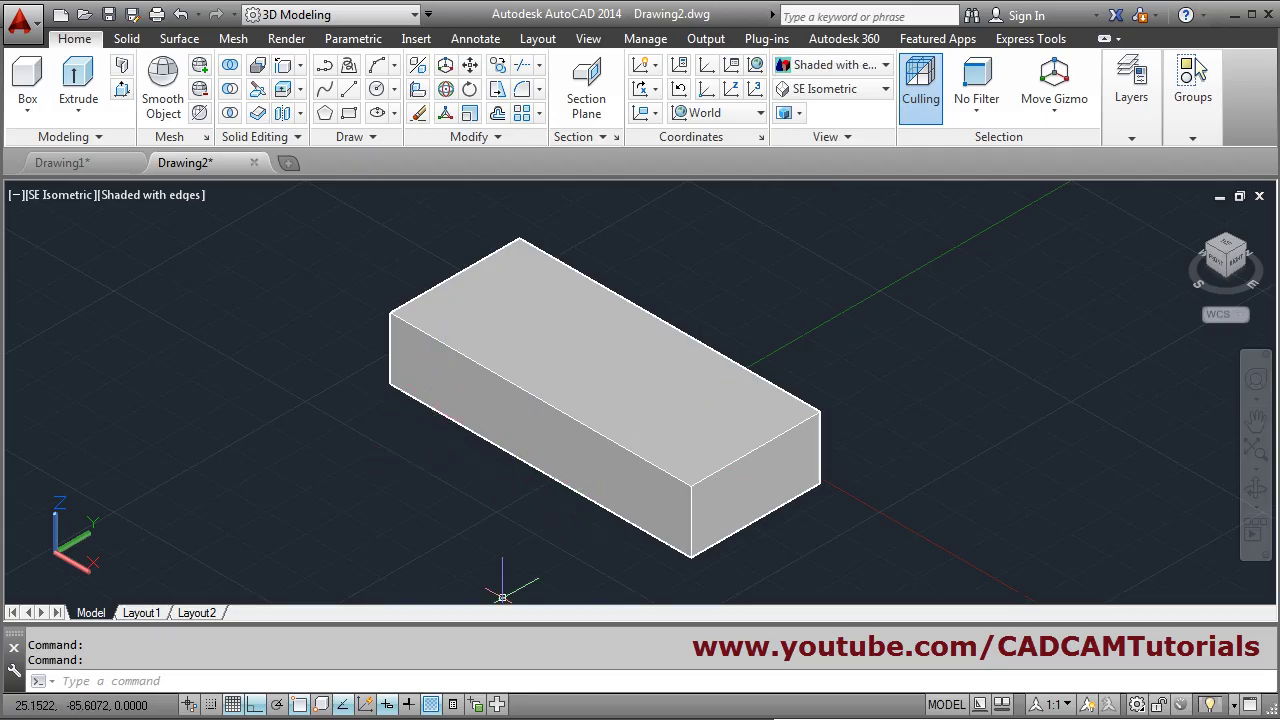
key("alt+Tab")
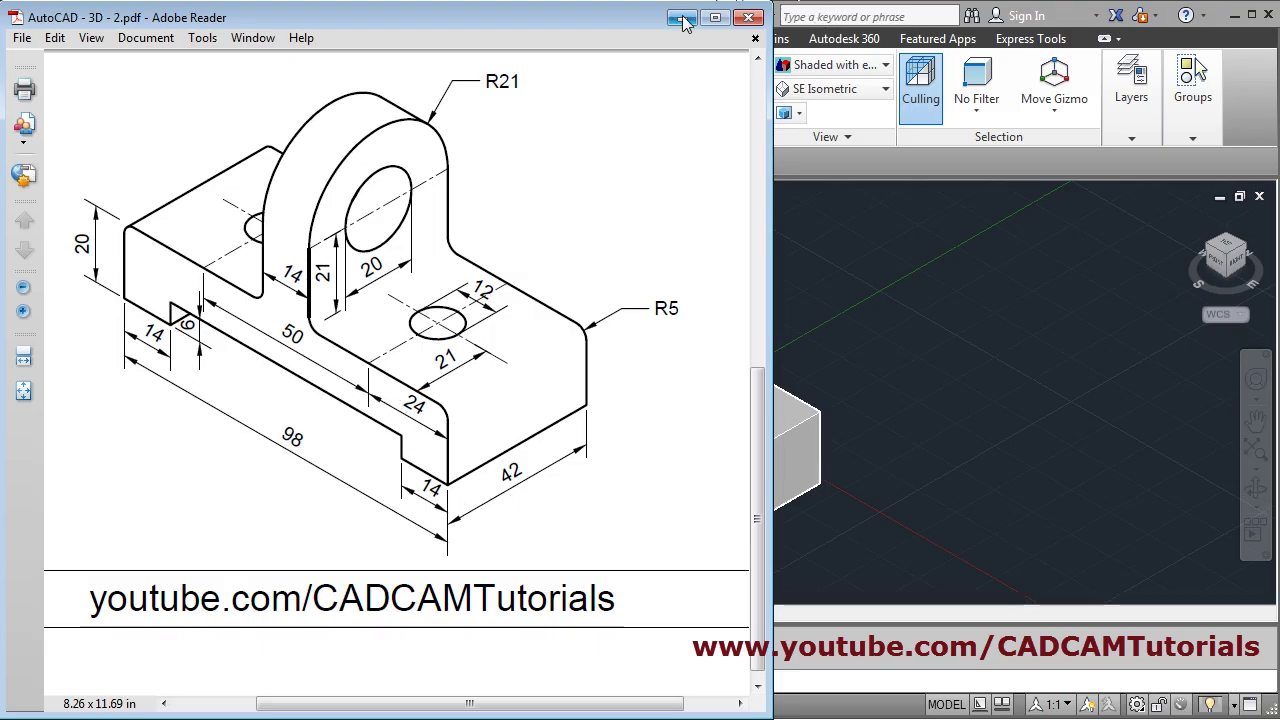
key("alt+Tab")
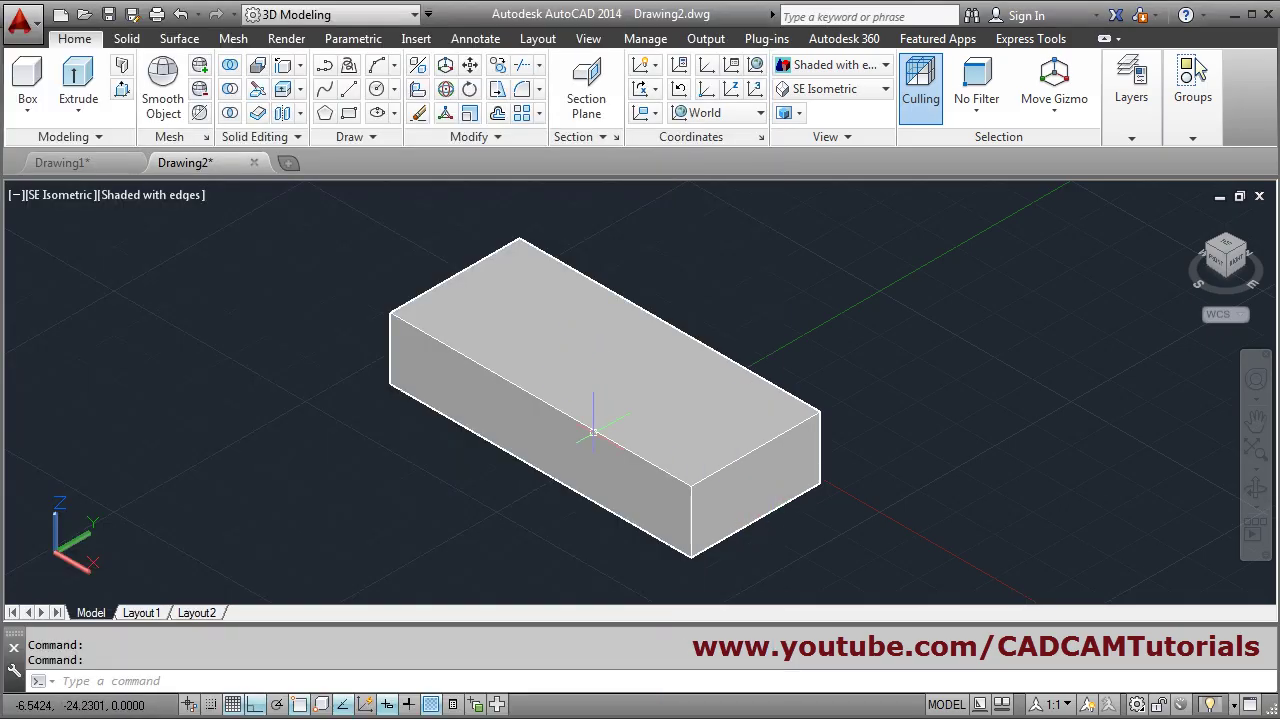
left_click(285, 67)
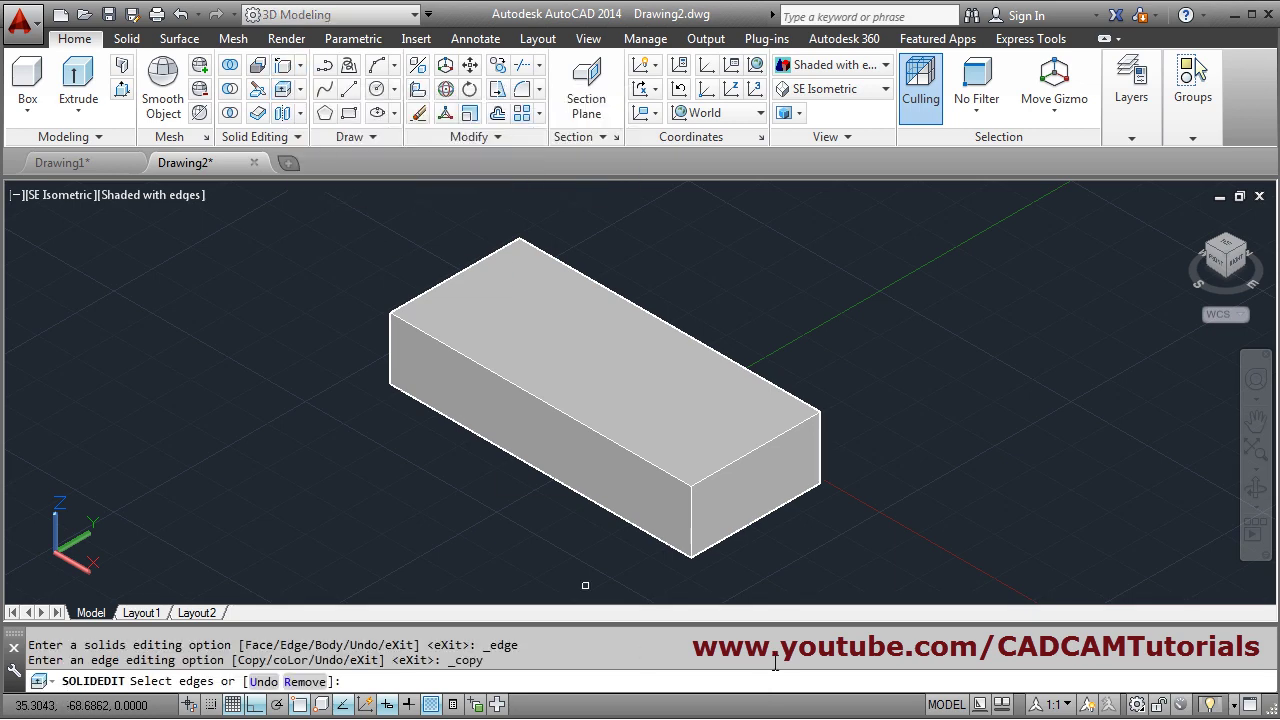
Copy the front right vertical edge 14 along the front face.
left_click(690, 527)
key("Return")
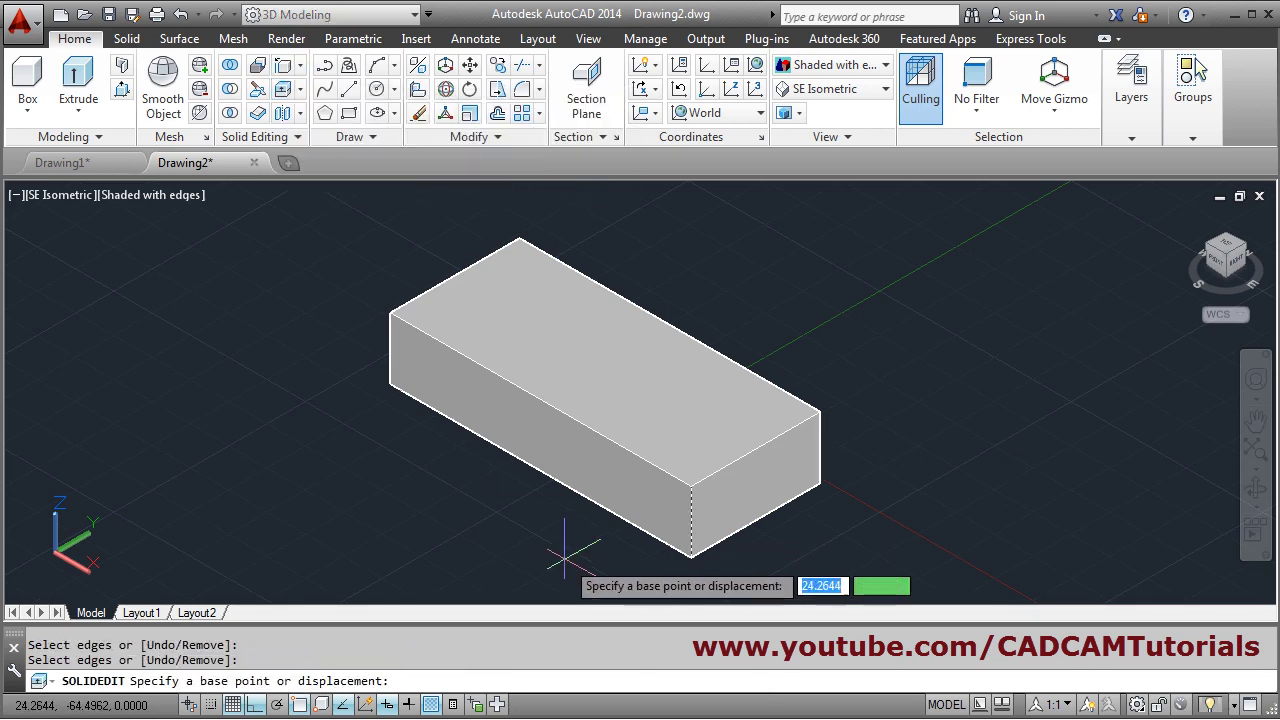
left_click(550, 562)
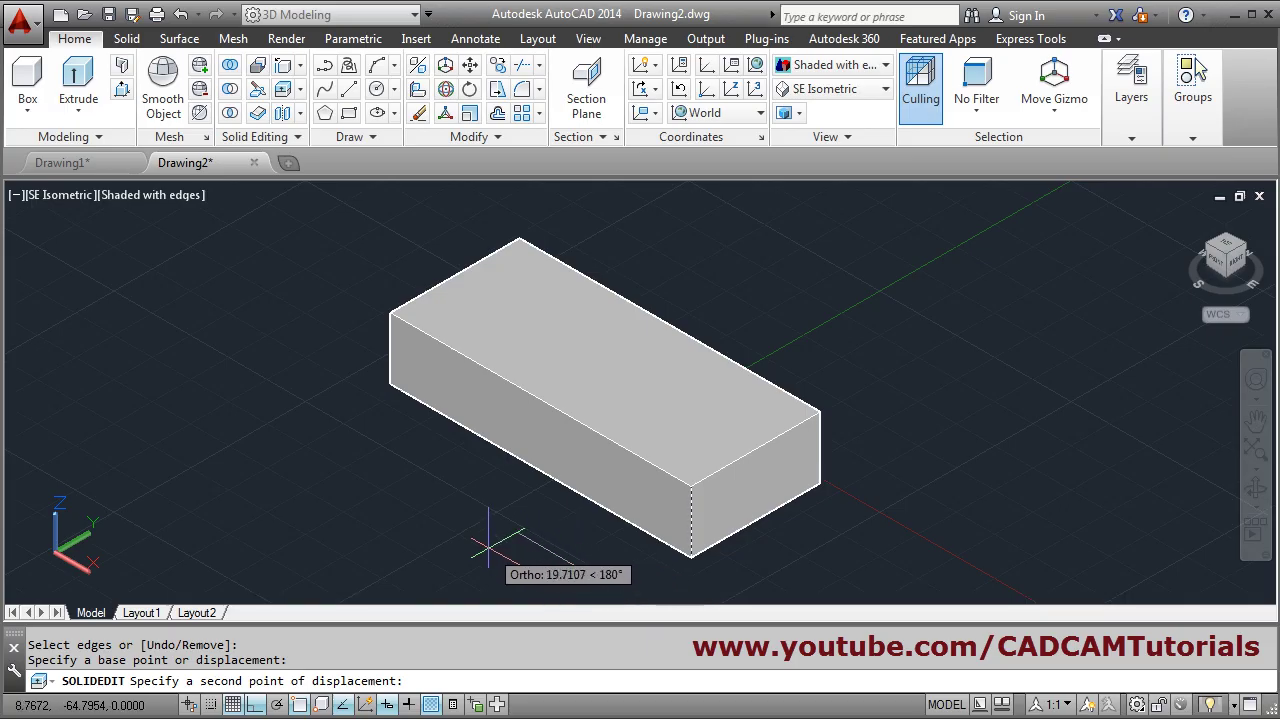
type("14")
key("Return")
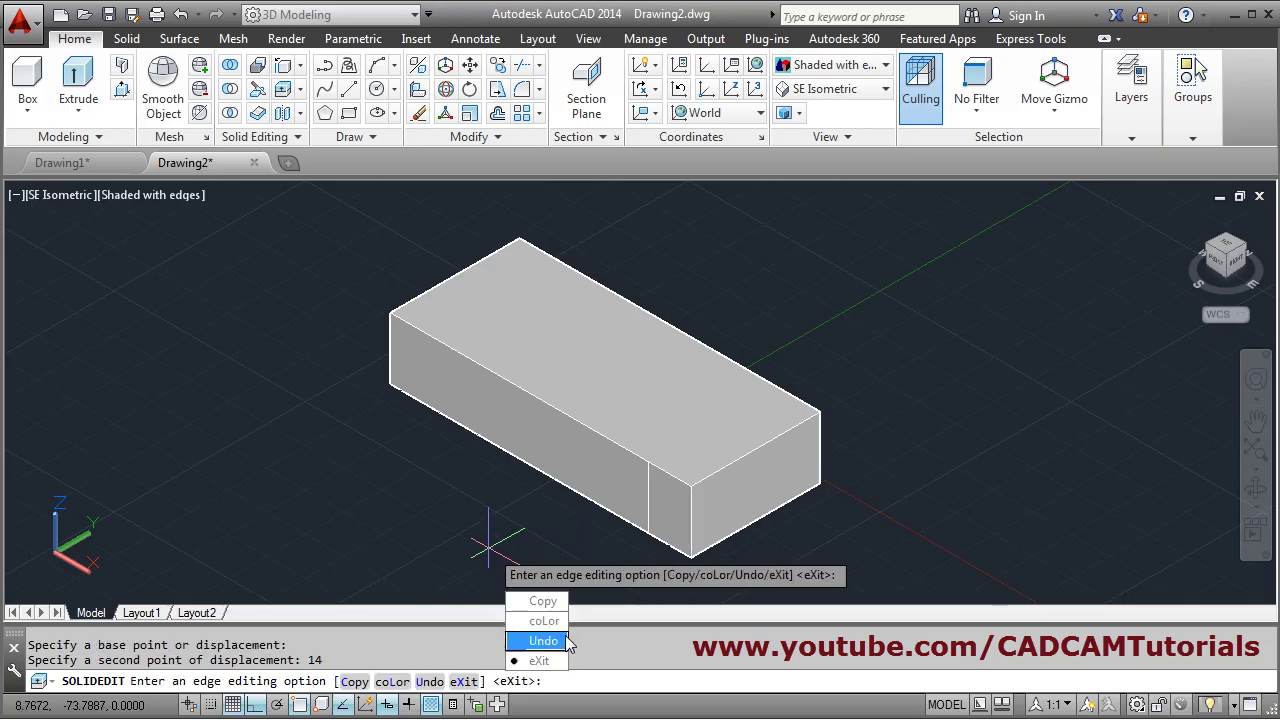
Copy the front left vertical edge 14 inward, then end edge copying.
left_click(543, 601)
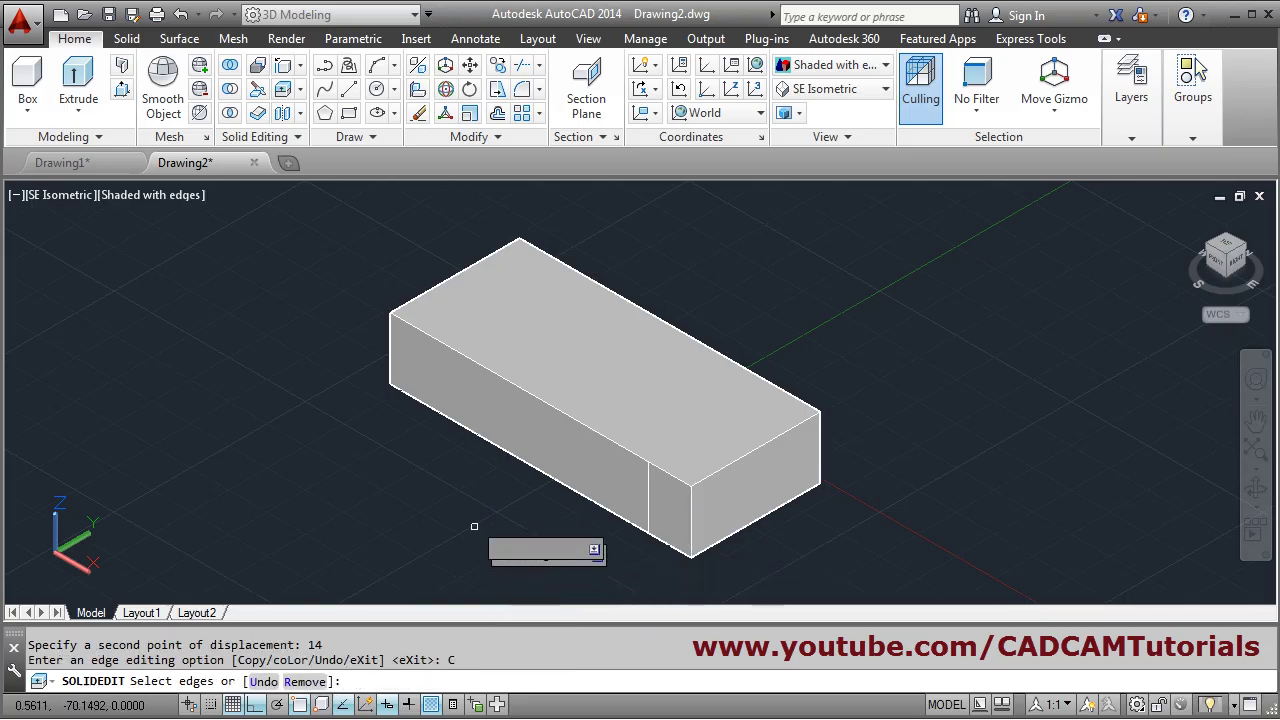
left_click(388, 362)
key("Return")
left_click(343, 433)
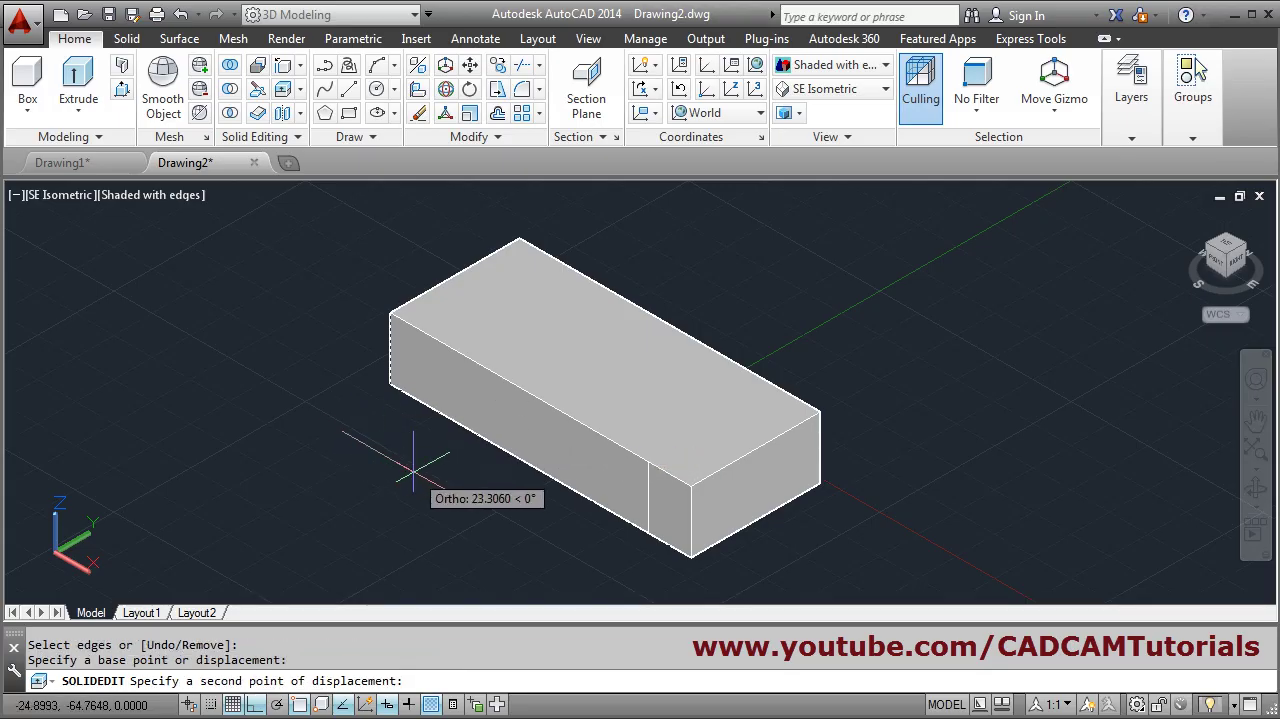
type("14")
key("Return")
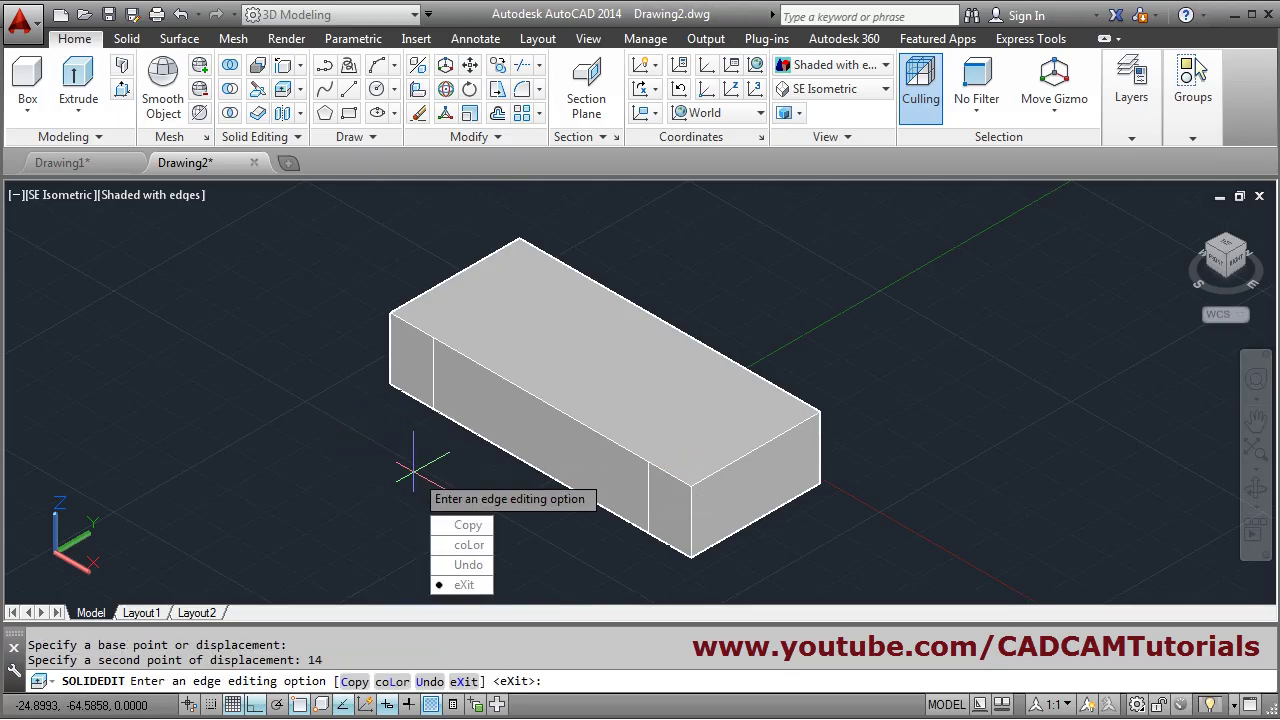
left_click(467, 525)
left_click(548, 477)
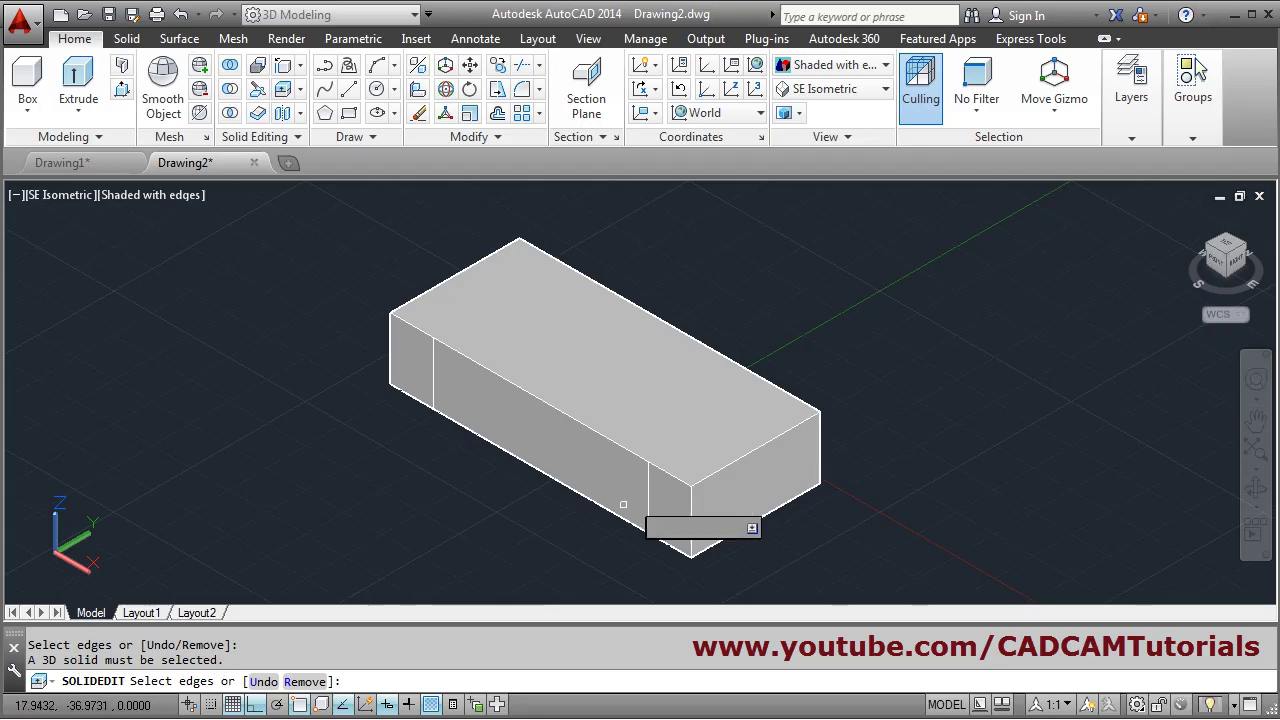
left_click(527, 465)
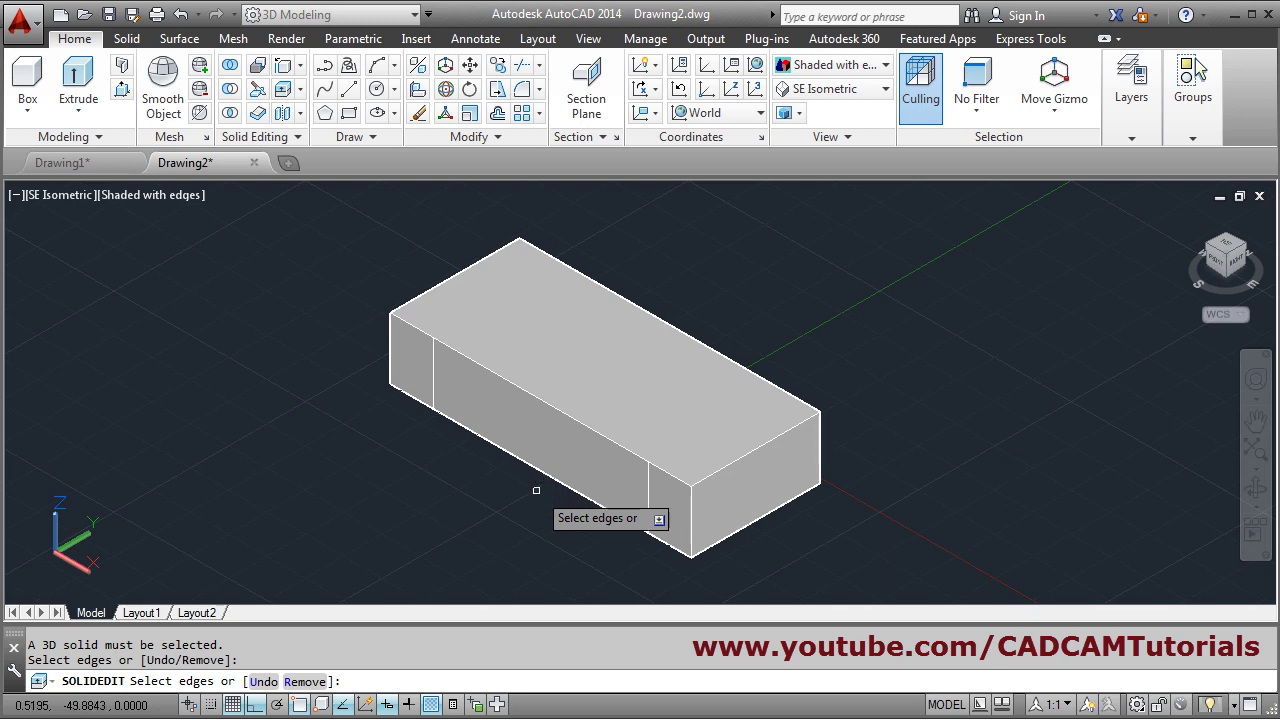
key("Escape")
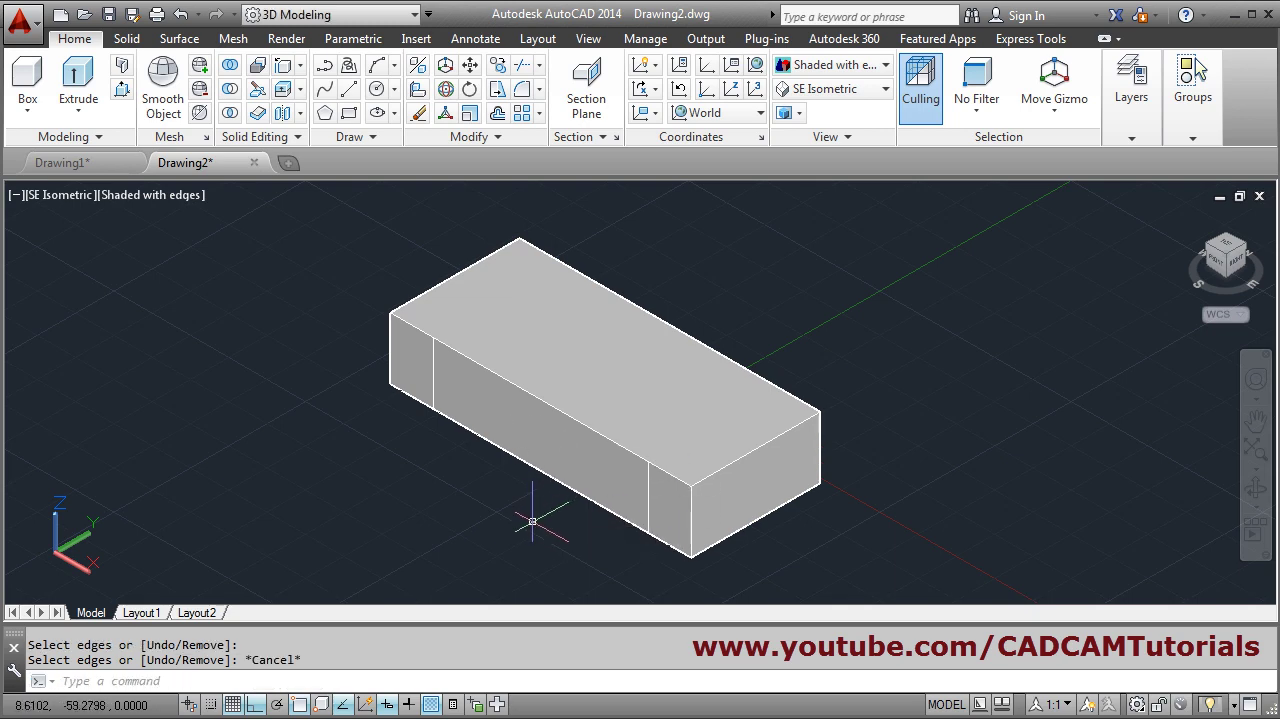
Attempt to select the shaded box for a move, then cancel.
left_click(470, 65)
left_click(592, 384)
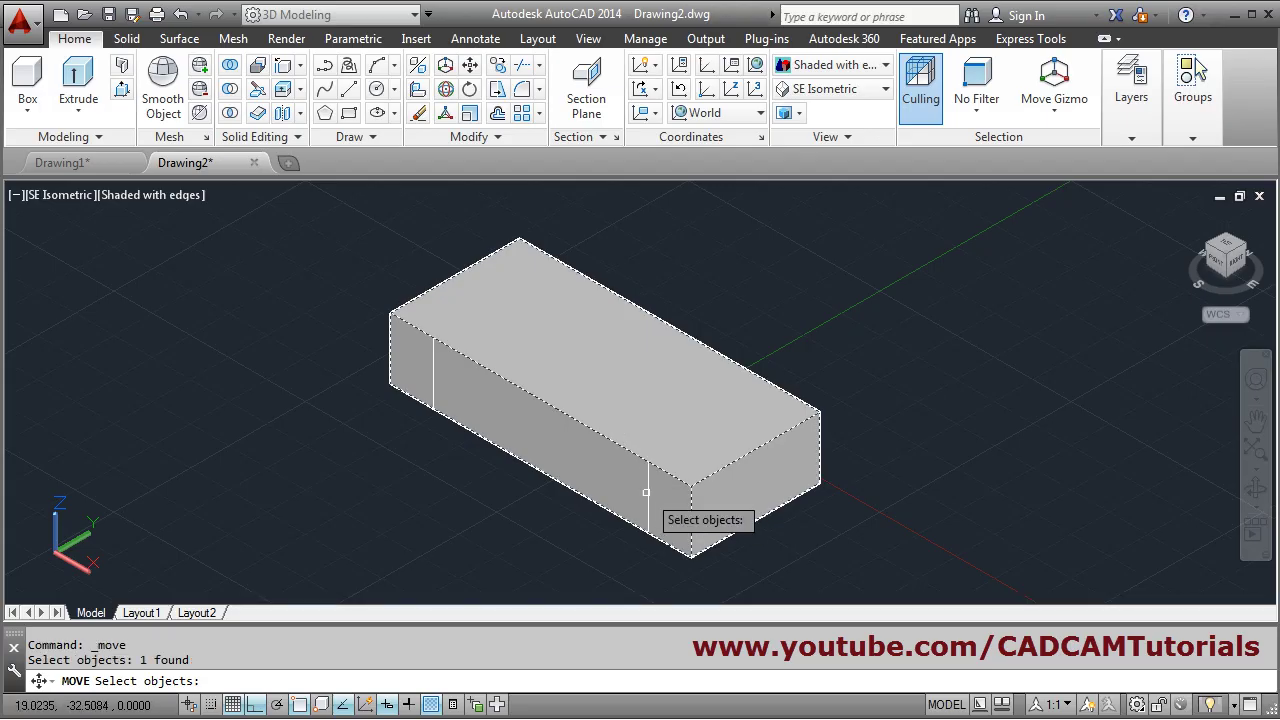
left_click(738, 312)
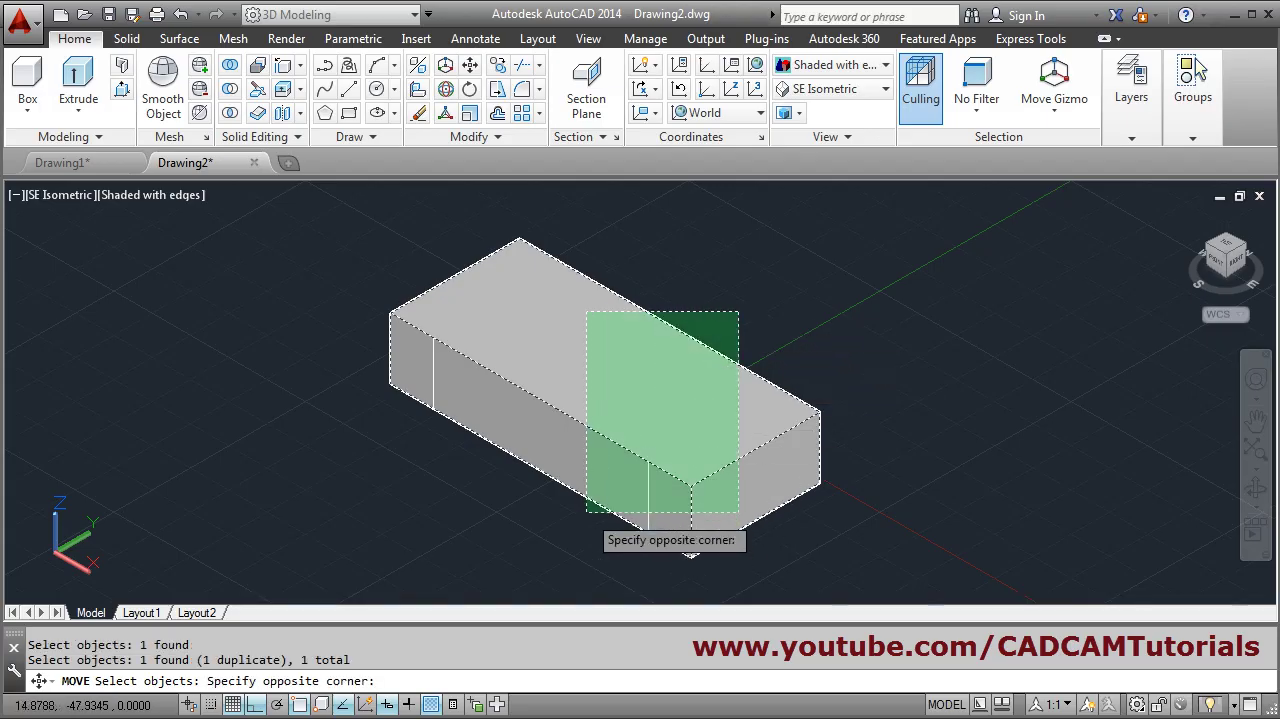
left_click(686, 350)
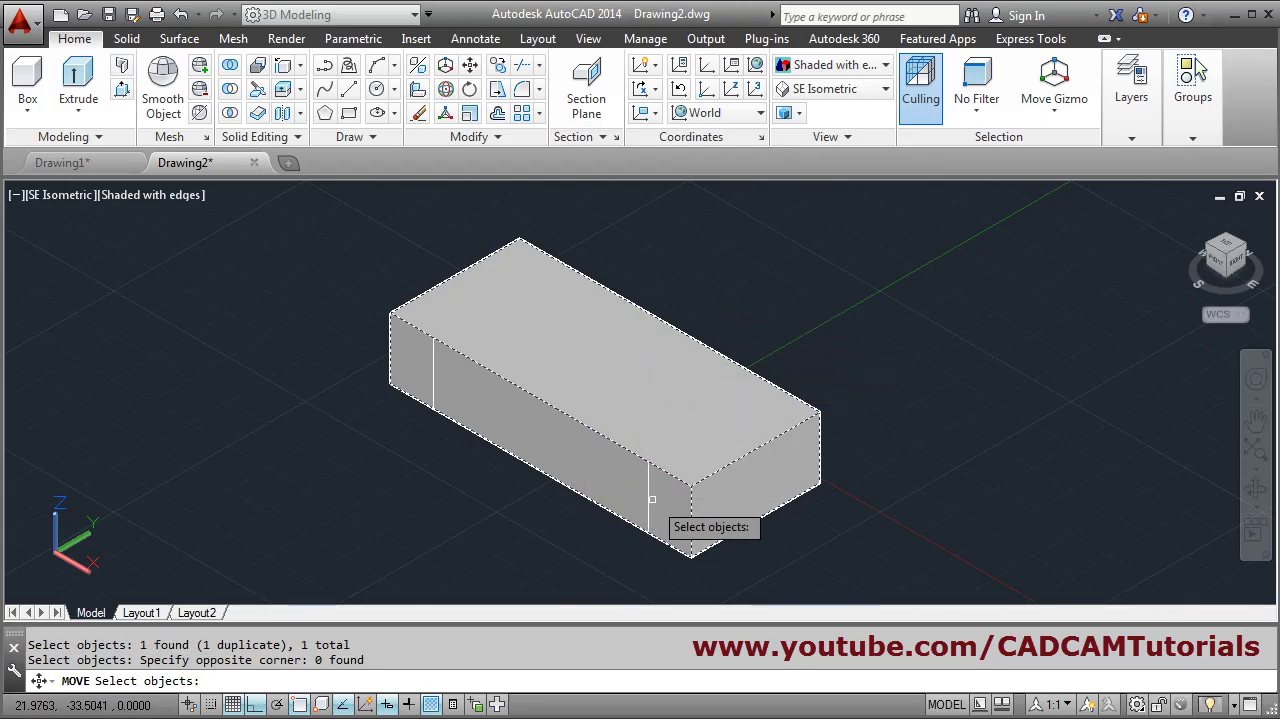
scroll(643, 485, "up", 2)
left_click(646, 484)
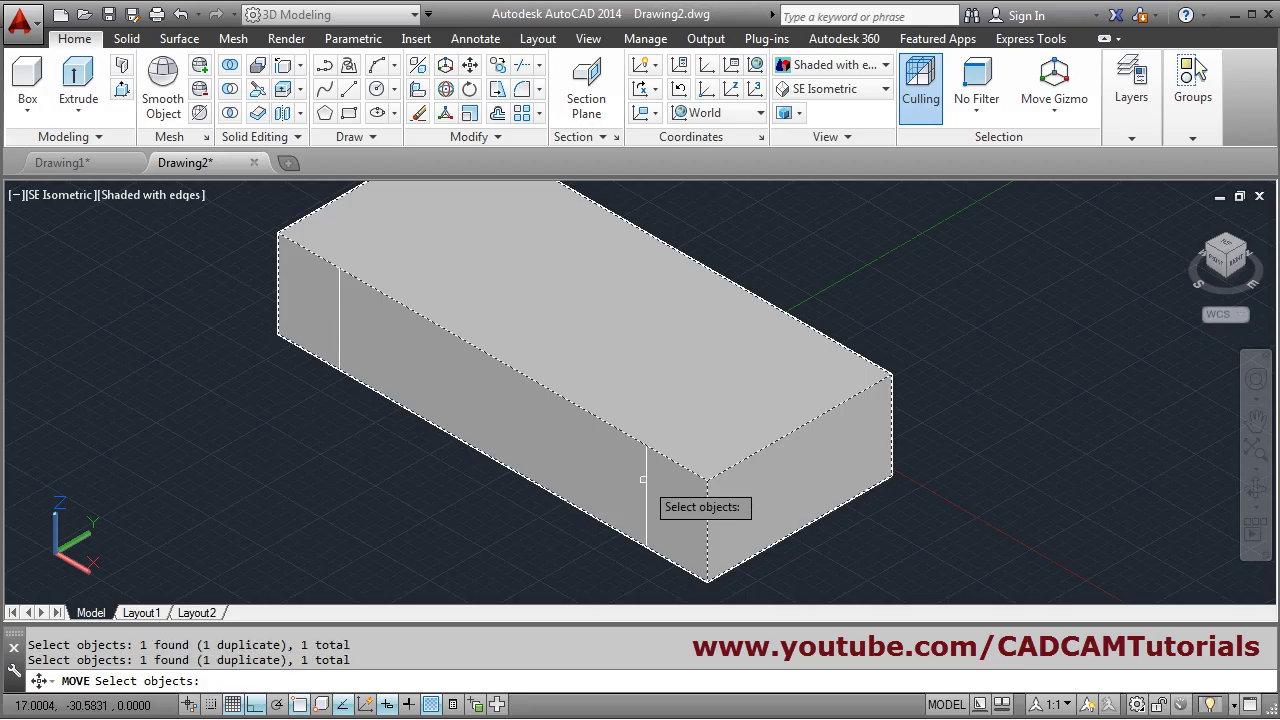
scroll(645, 482, "down", 3)
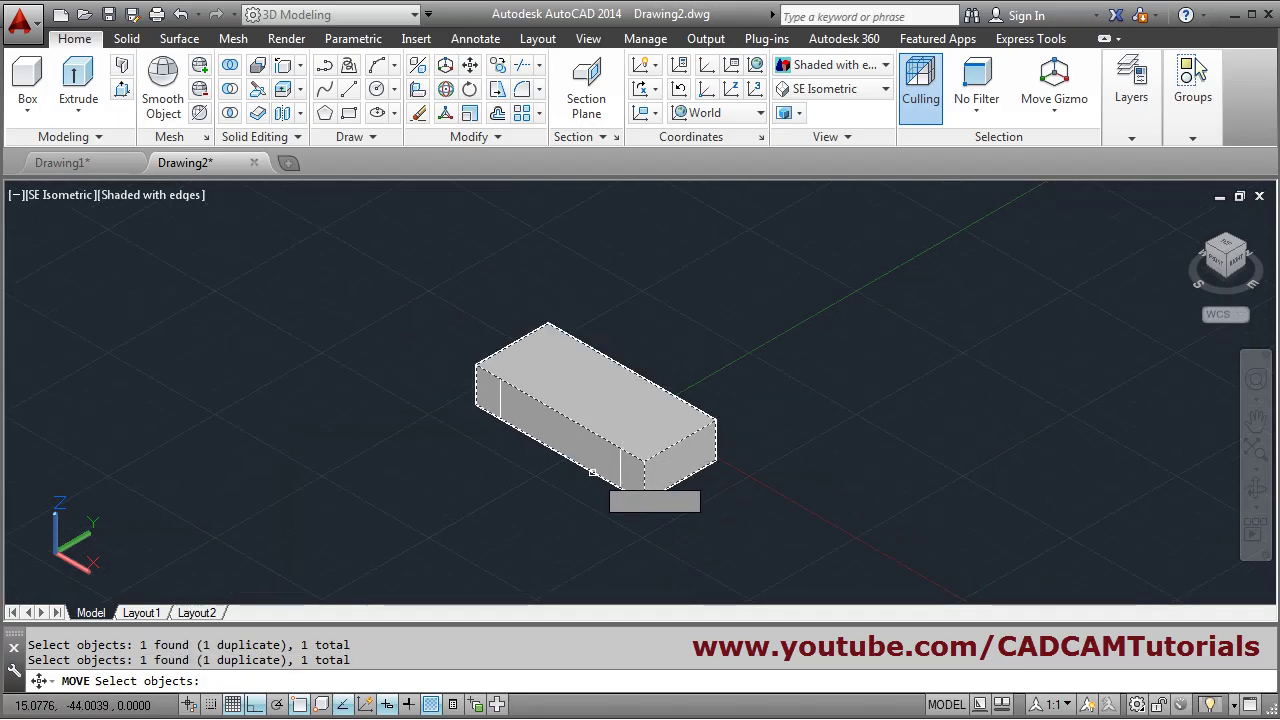
scroll(655, 498, "up", 1)
key("Escape")
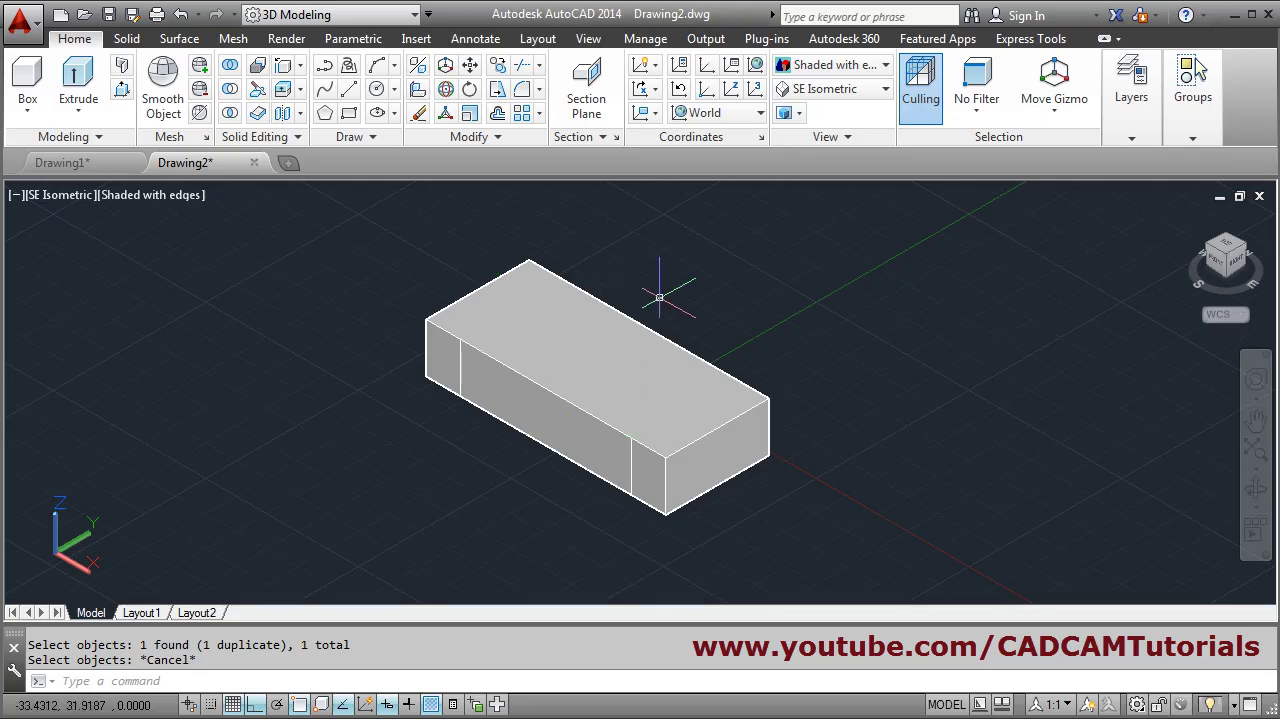
Switch to 2D Wireframe and move the box up and to the right, off its outline.
left_click(840, 68)
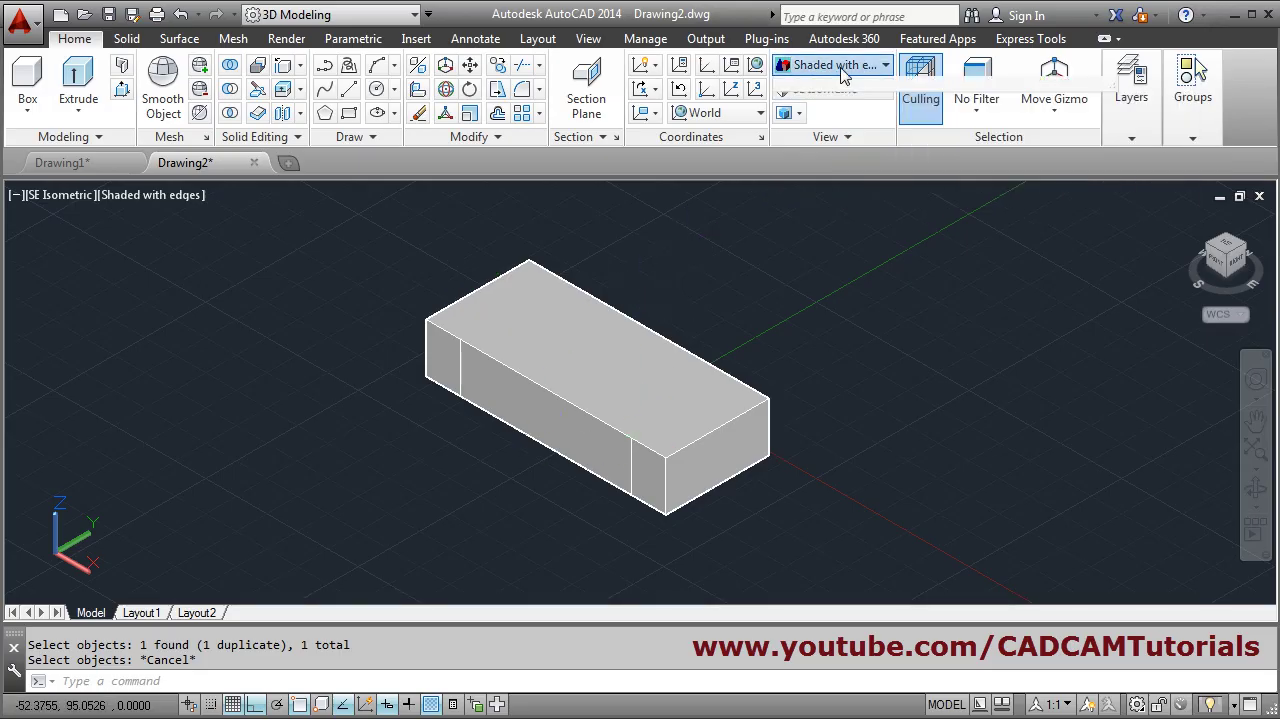
left_click(826, 116)
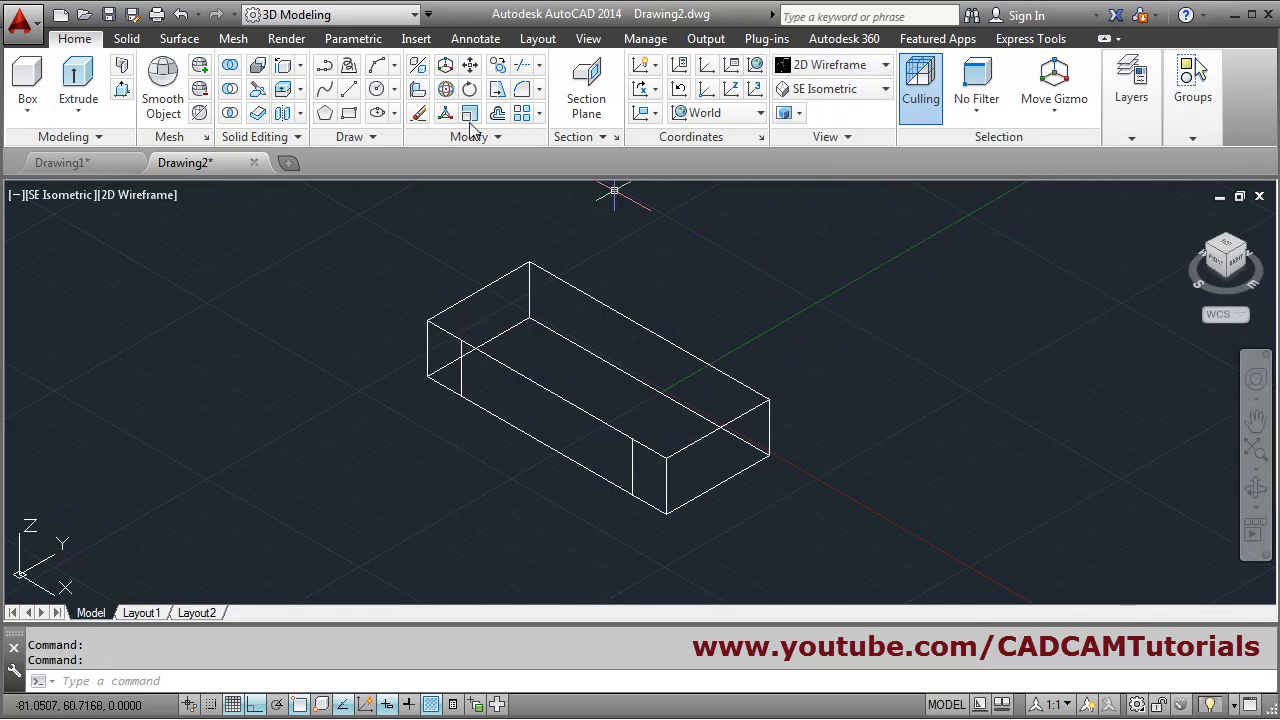
left_click(470, 65)
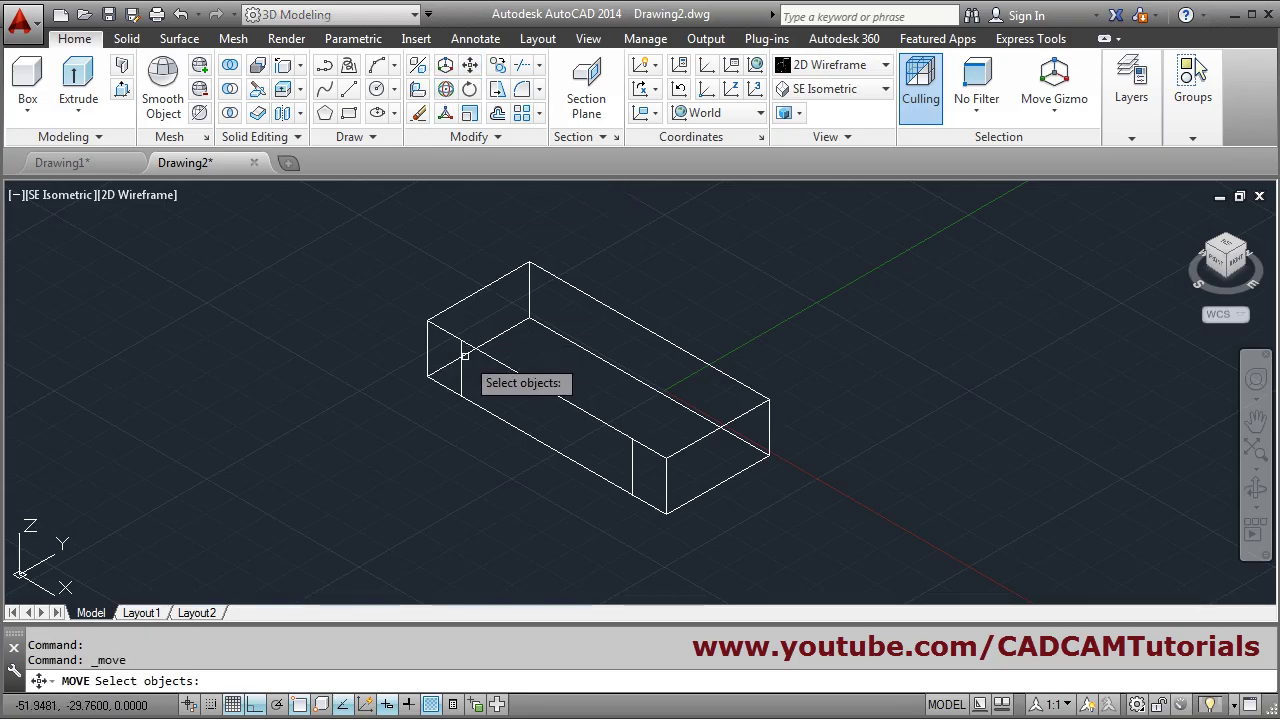
left_click(462, 370)
left_click(632, 466)
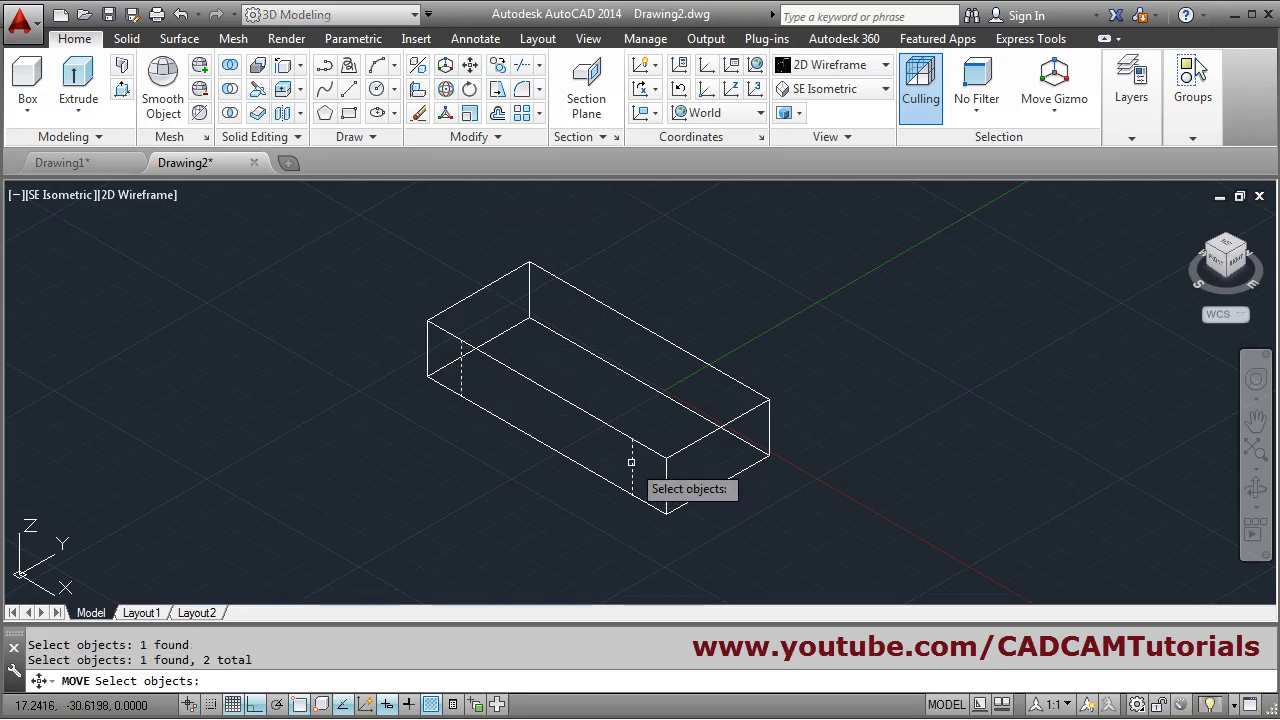
left_click(595, 414)
key("Return")
left_click(487, 477)
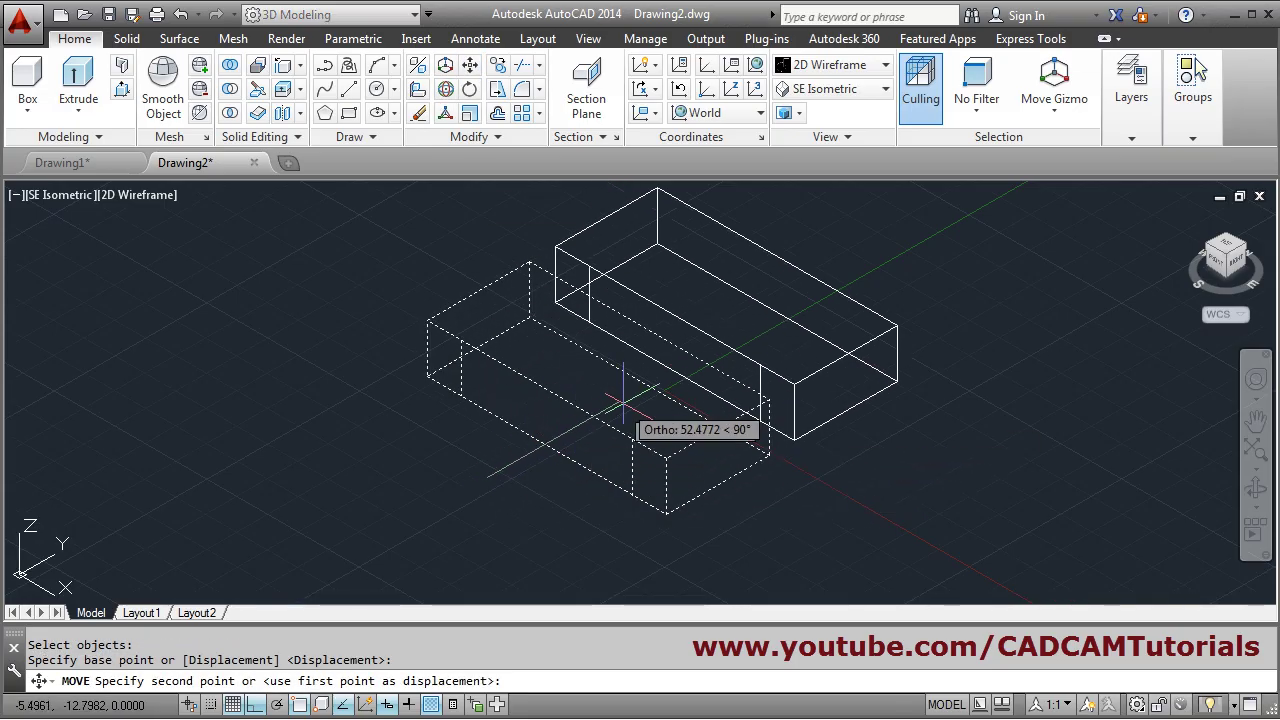
left_click(732, 336)
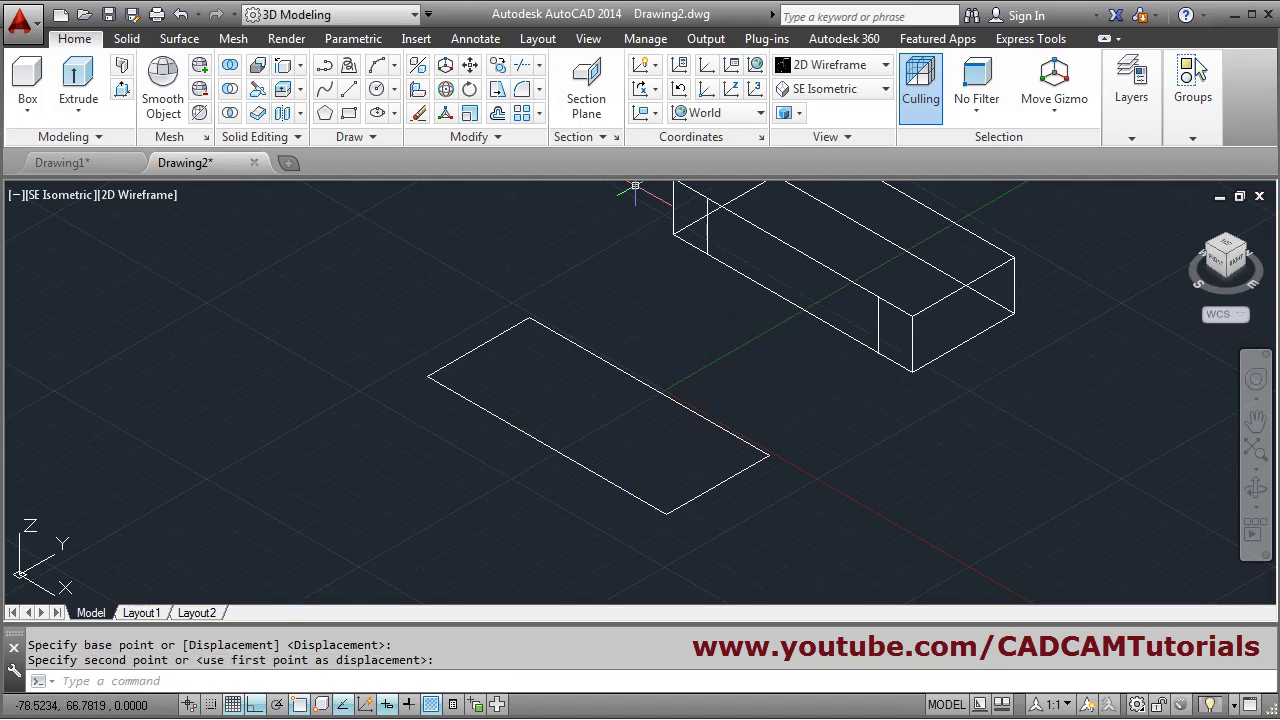
Erase the leftover rectangle lines beneath the box and zoom to extents.
type("e")
key("Return")
left_click(654, 294)
left_click(396, 434)
left_click(856, 431)
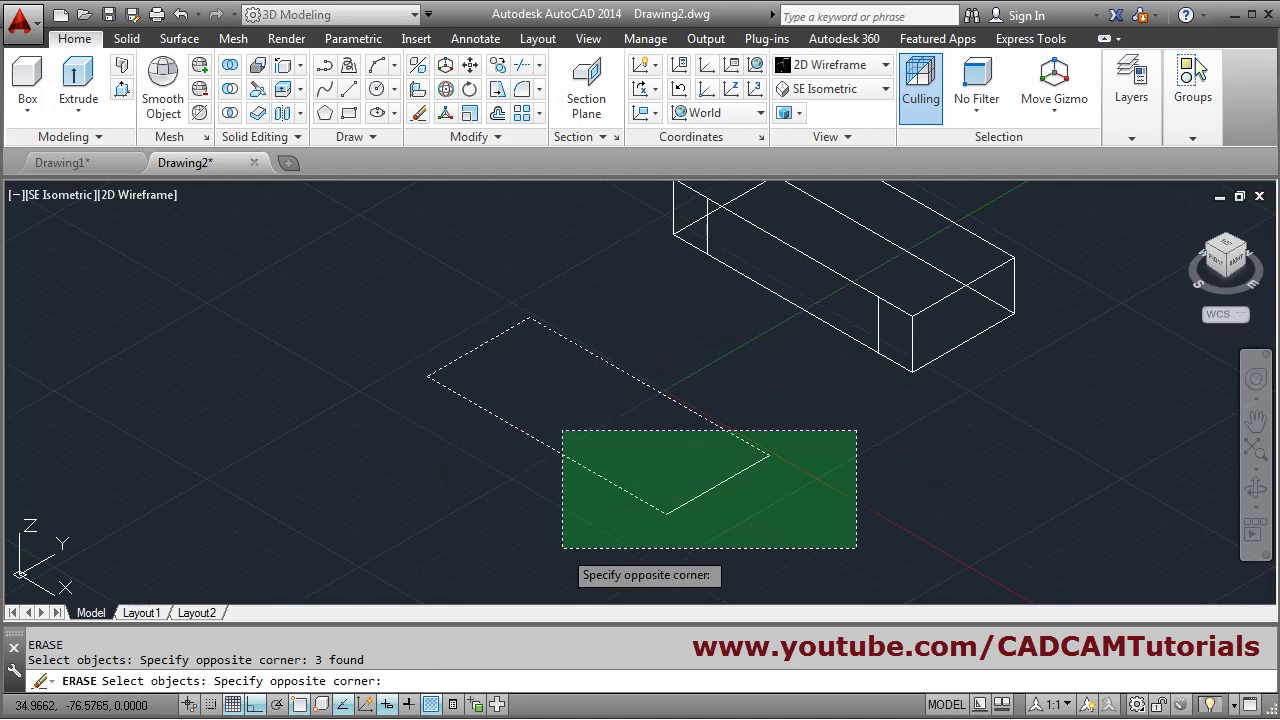
left_click(562, 548)
key("Return")
middle_click(707, 428)
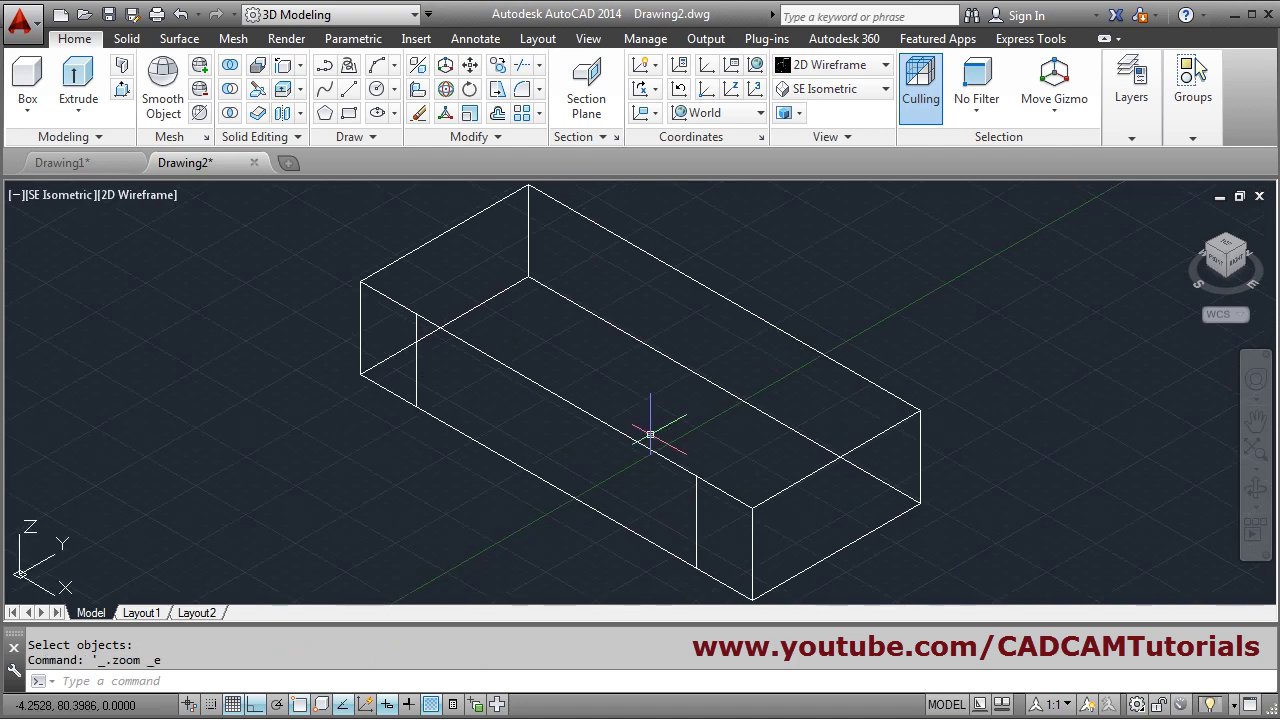
left_click(841, 66)
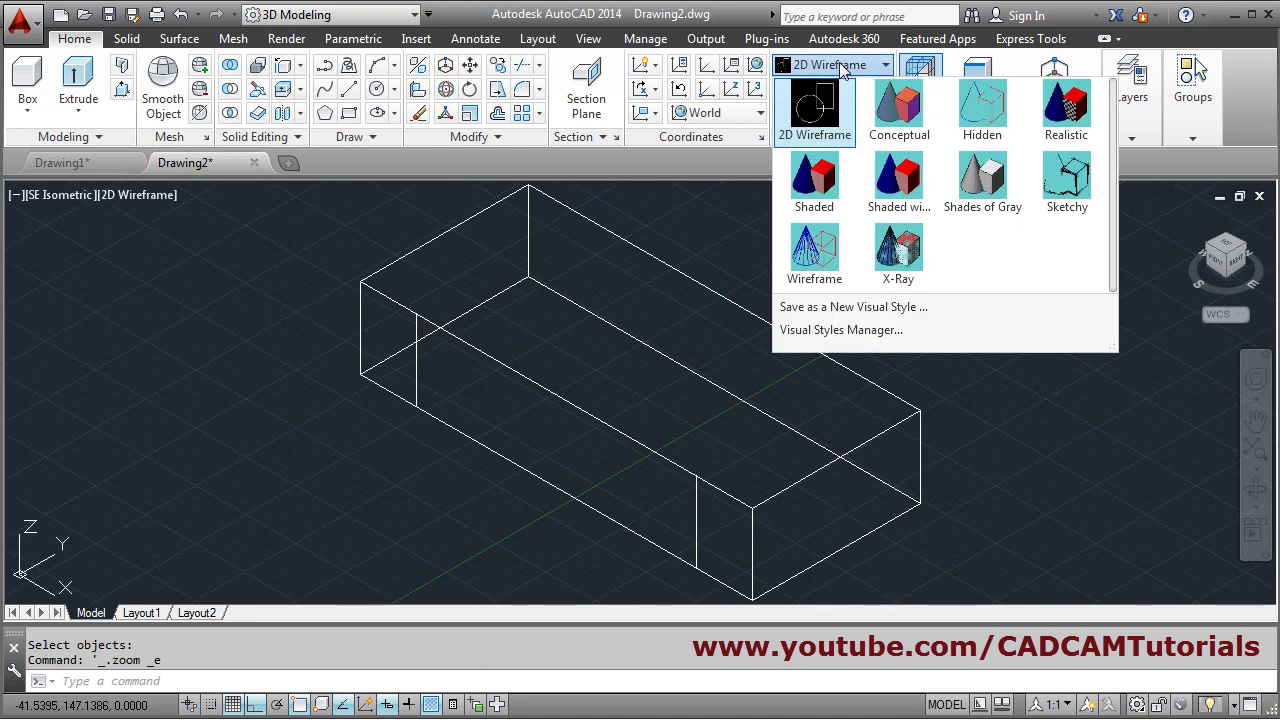
Switch to Shaded with Edges and copy the box's bottom front edge 6 units upward.
left_click(896, 182)
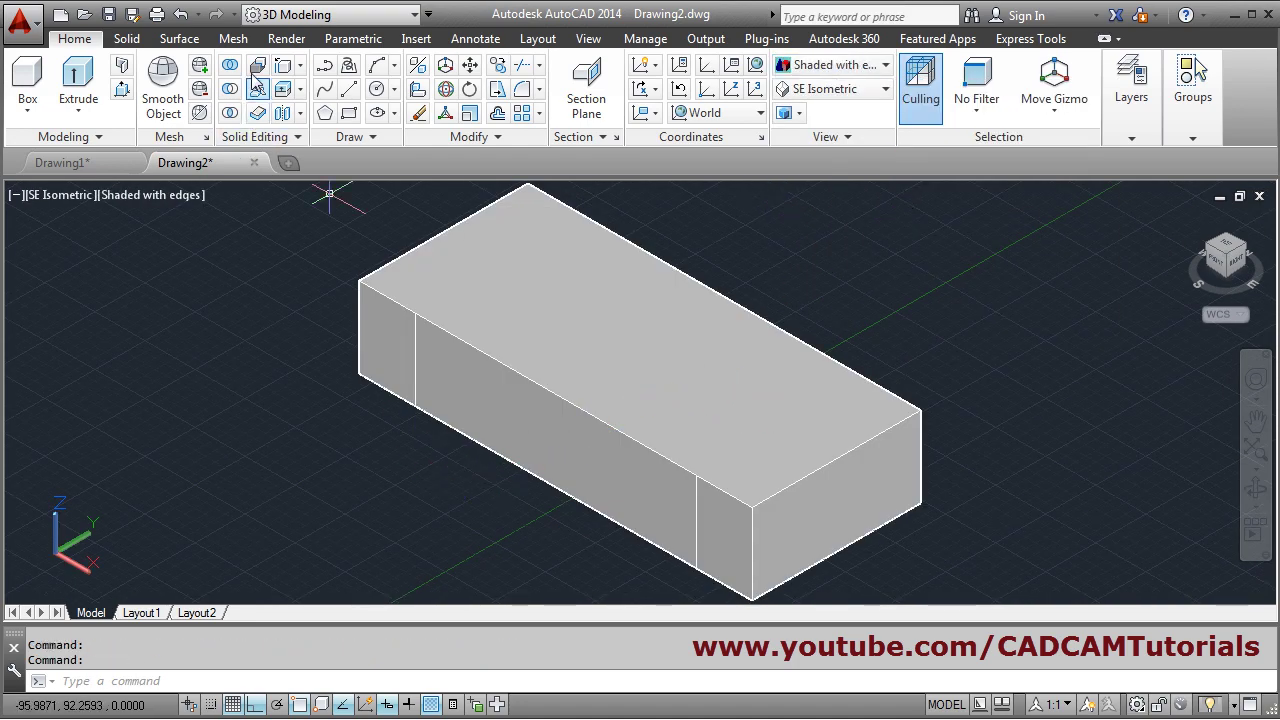
left_click(284, 68)
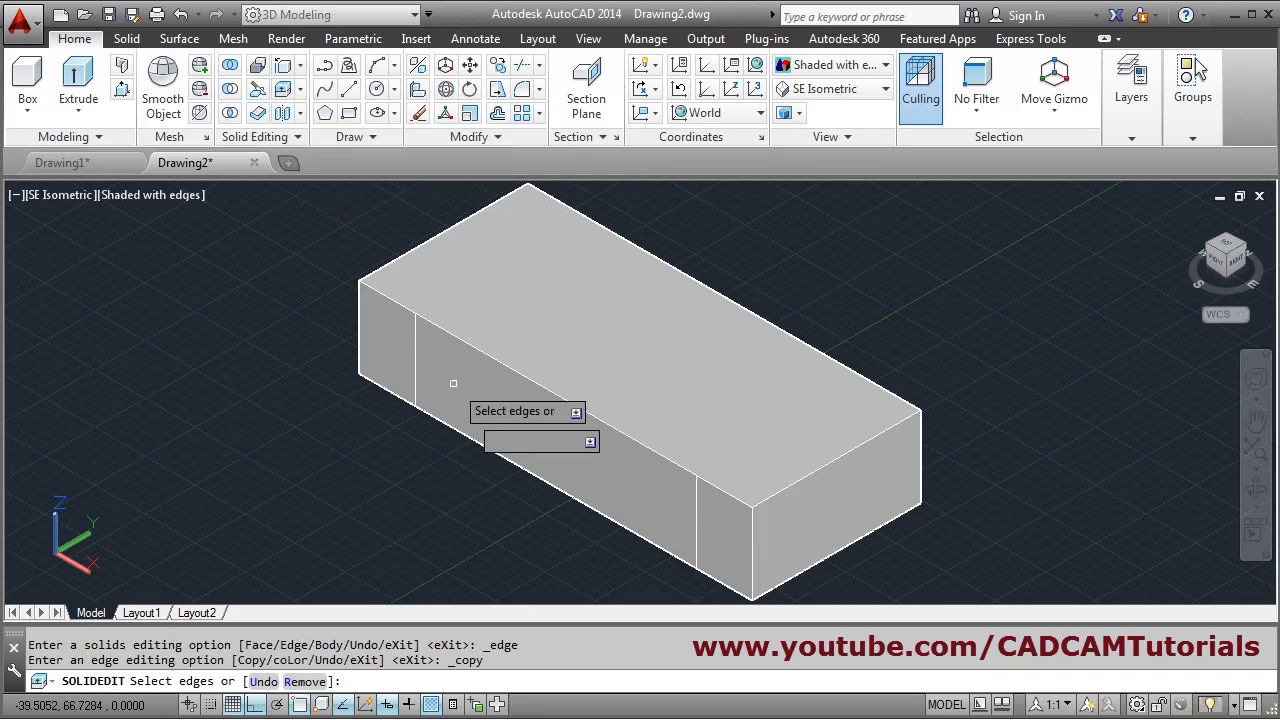
left_click(545, 483)
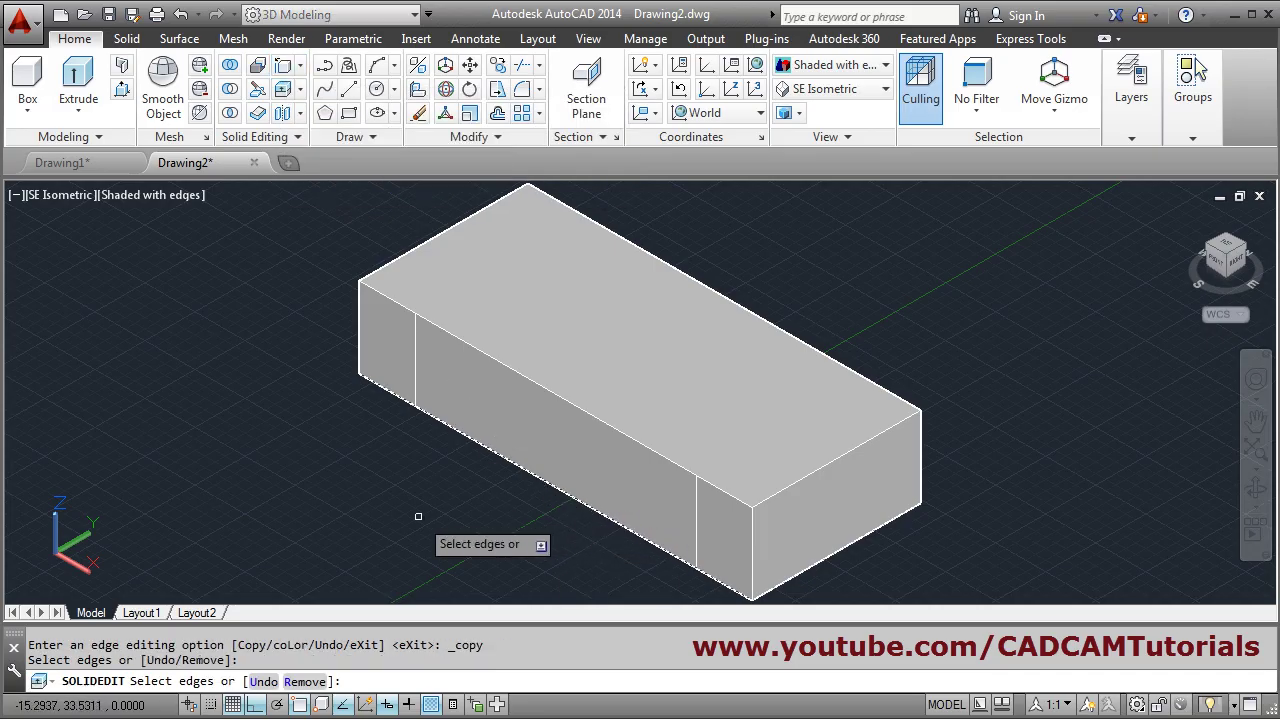
key("Return")
left_click(291, 524)
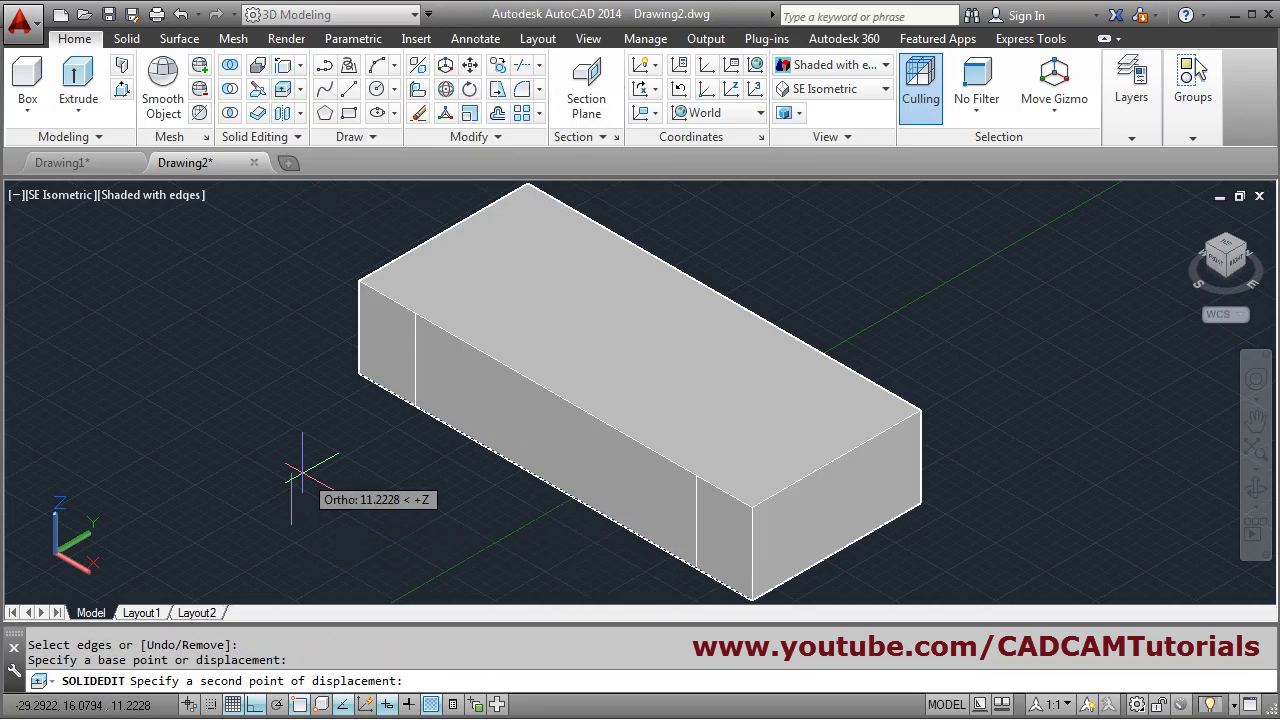
type("6")
key("Return")
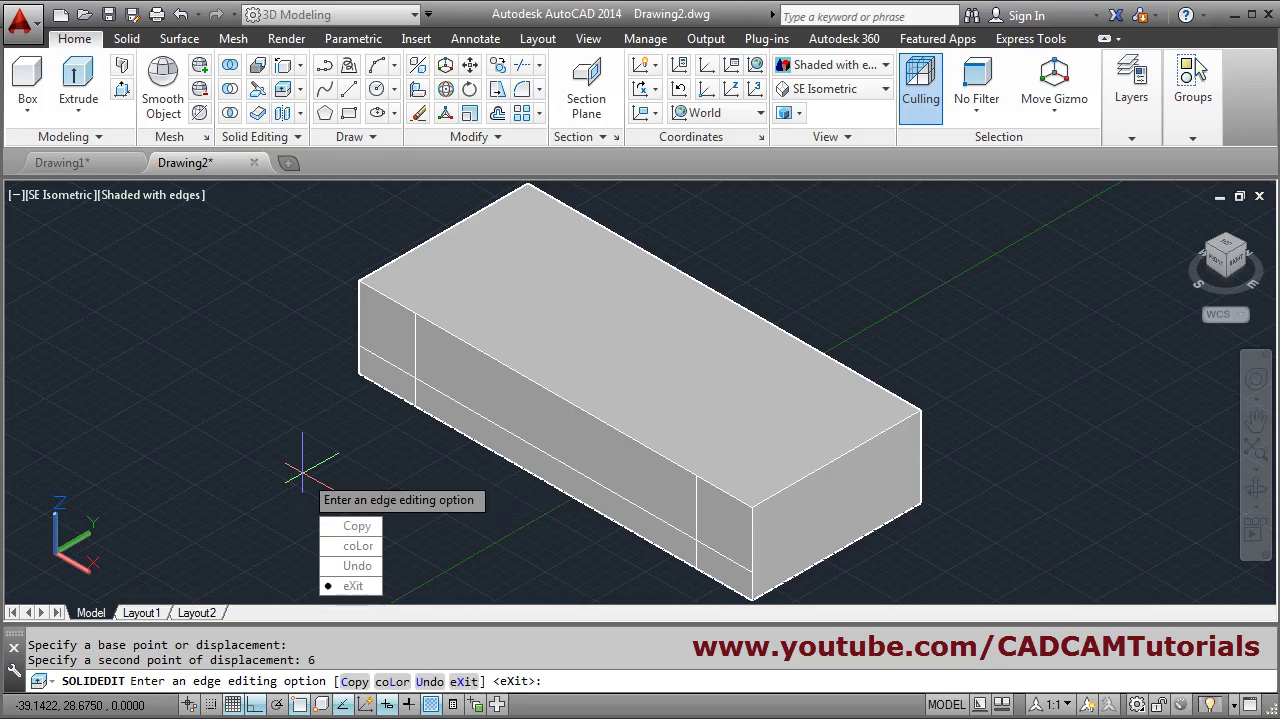
left_click(335, 586)
left_click(334, 604)
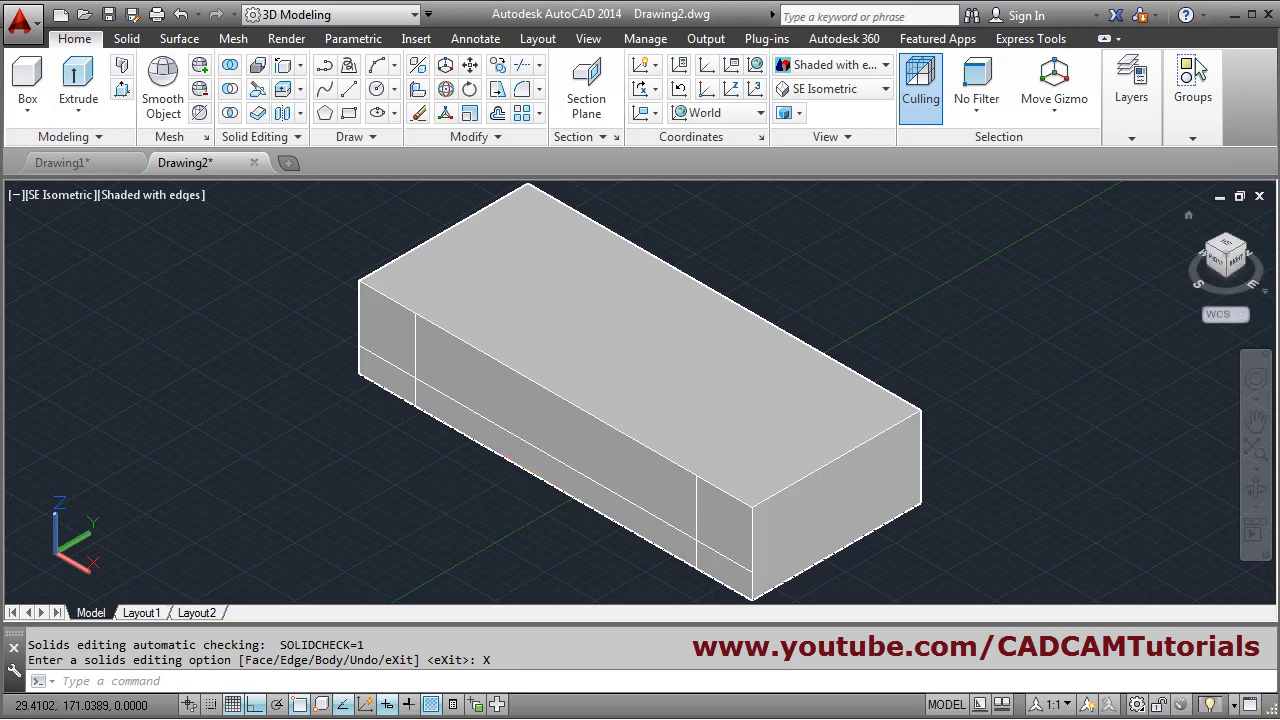
middle_click_drag(565, 420, 543, 394)
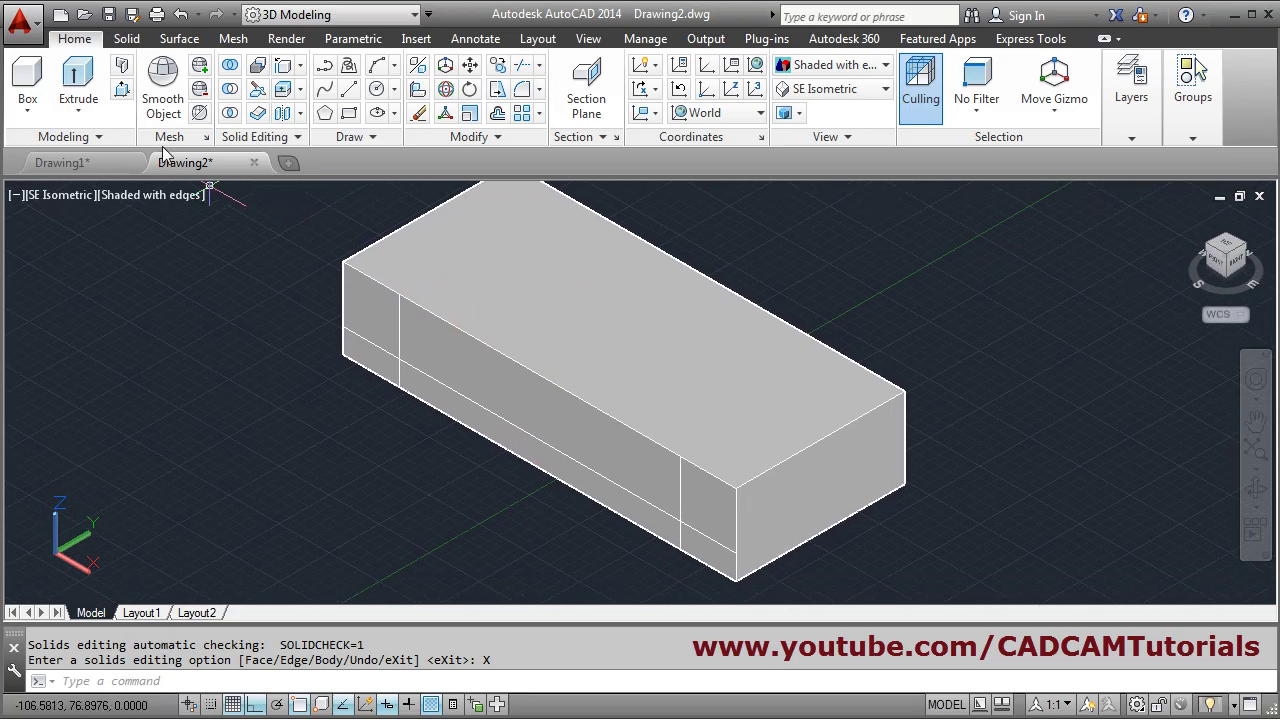
Presspull the lower front strip into the box, leaving a 6-high notch between end feet.
left_click(121, 90)
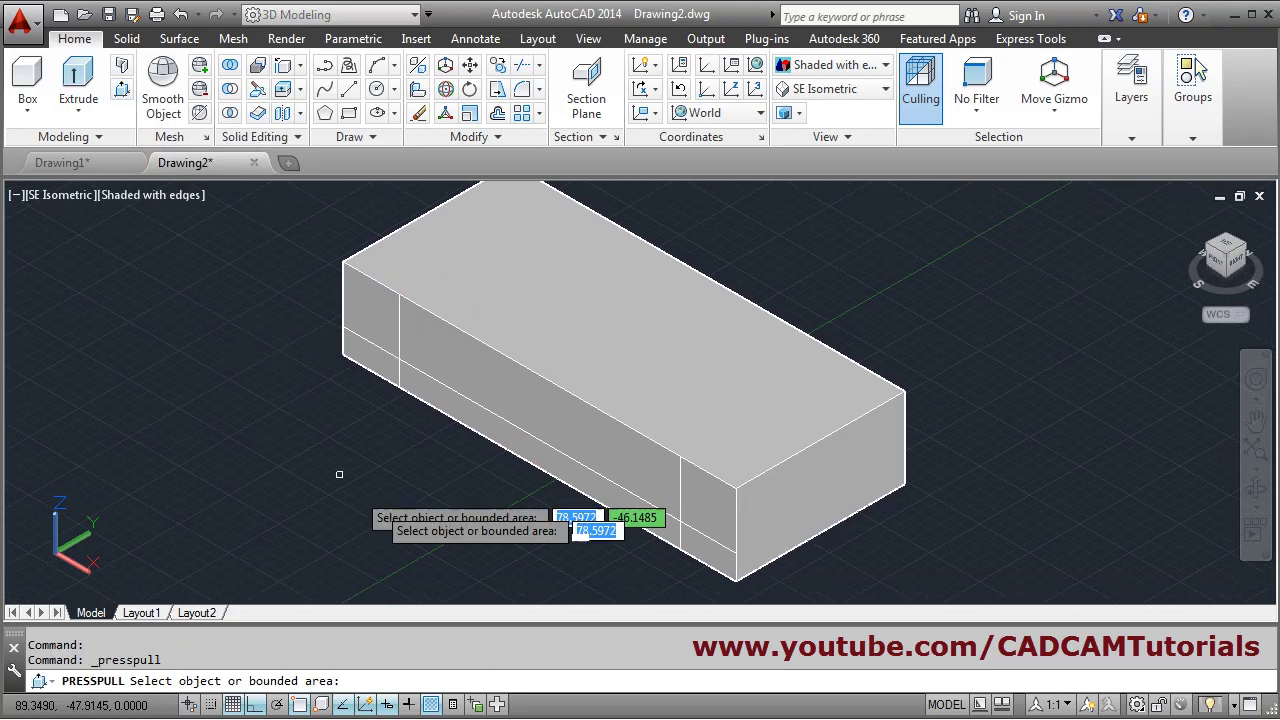
left_click(566, 474)
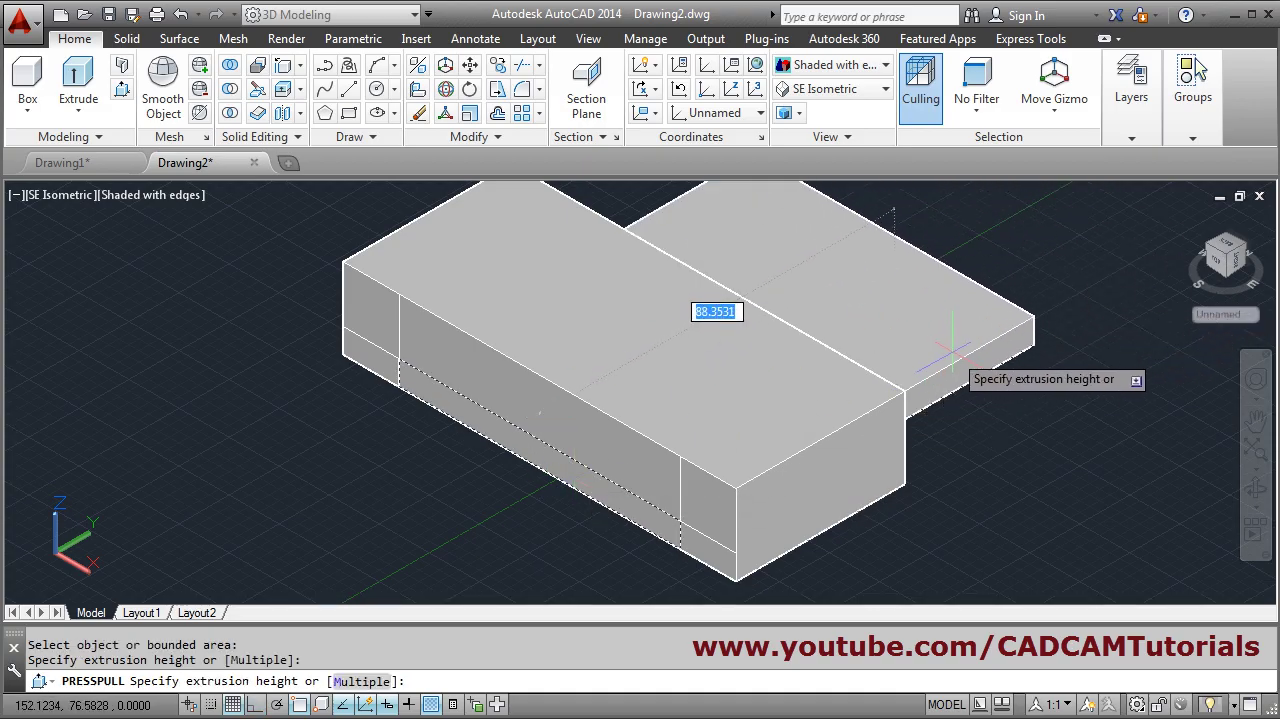
left_click(953, 351)
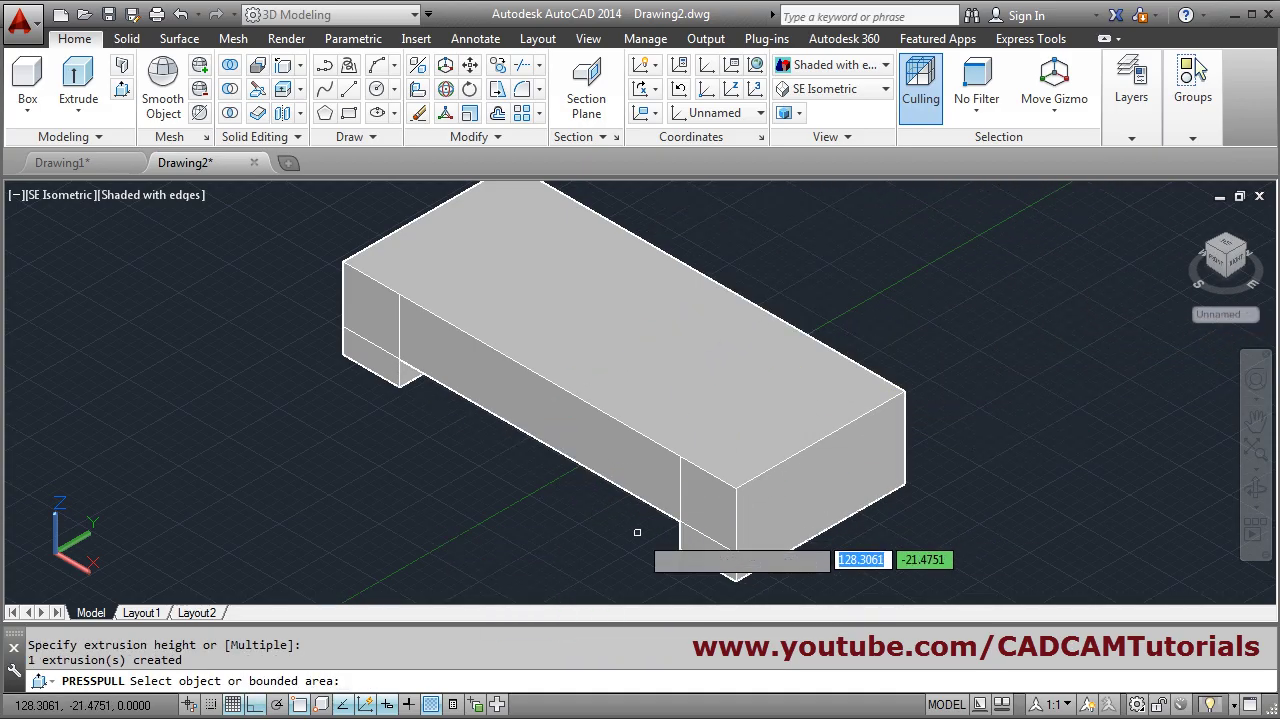
middle_click_drag(645, 526, 655, 337, "shift")
key("Escape")
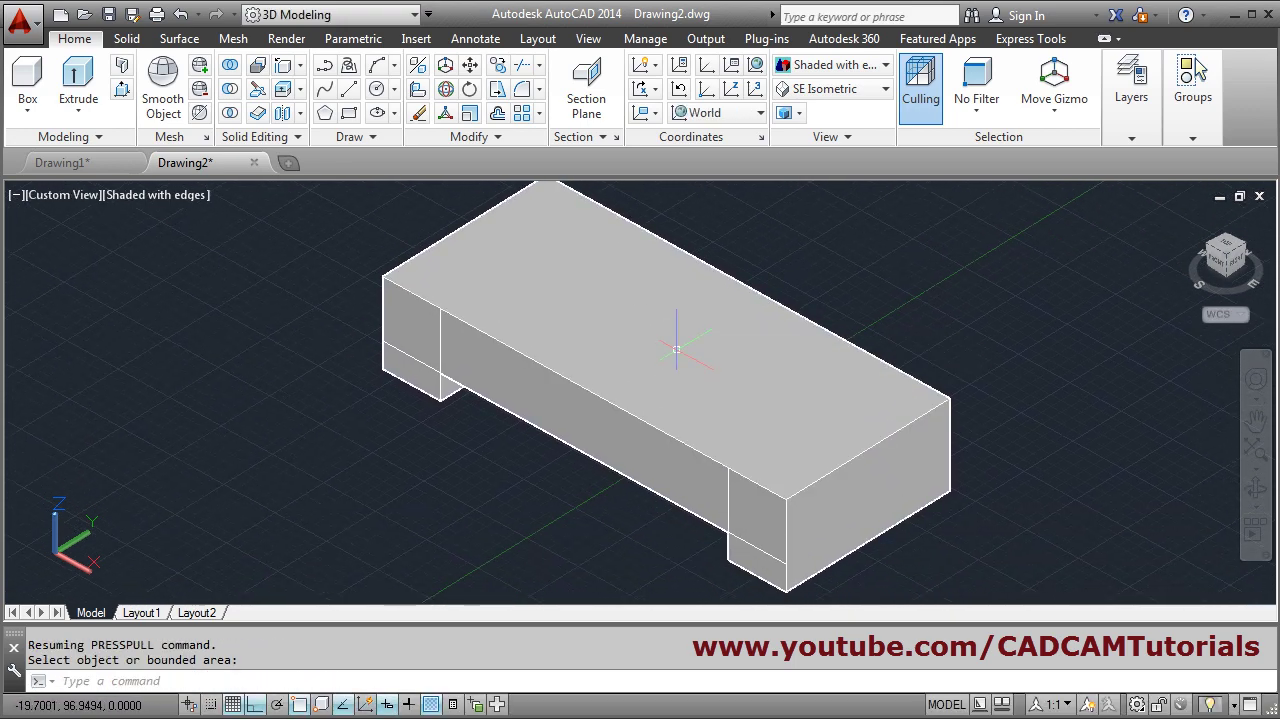
middle_click_drag(490, 370, 484, 336)
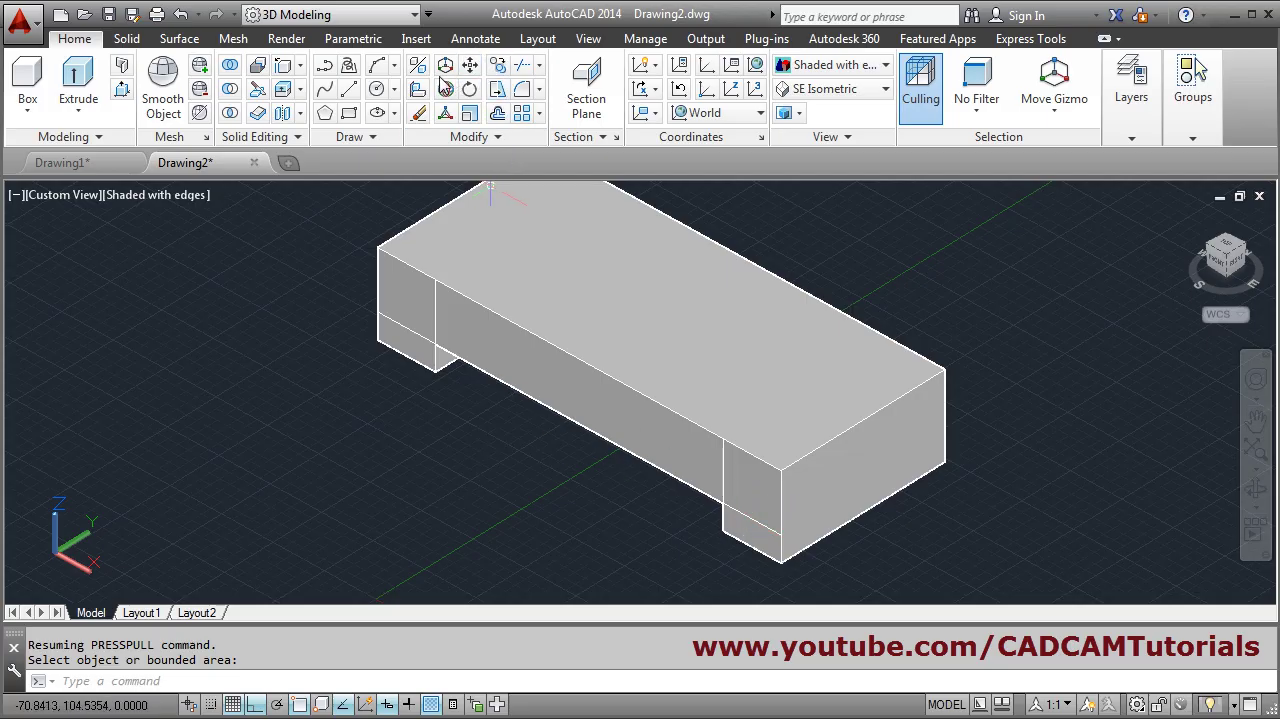
Erase the leftover copied edge pieces from the box.
left_click(418, 116)
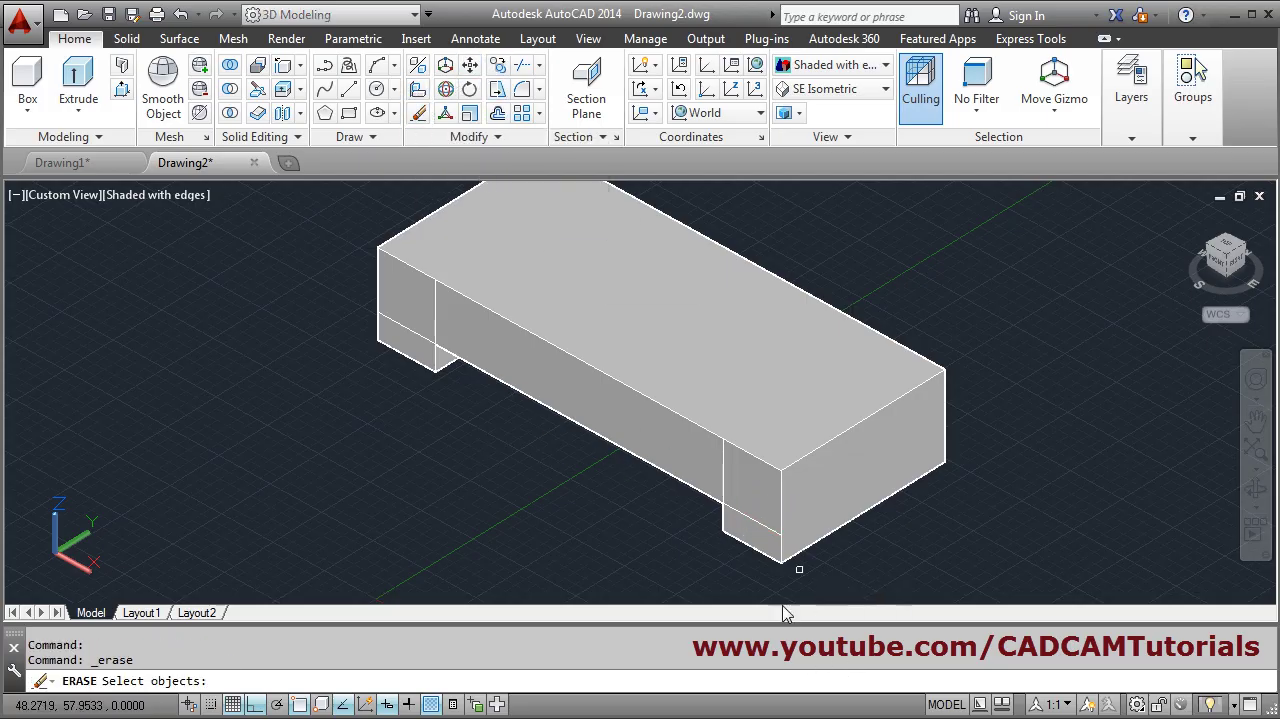
left_click(722, 468)
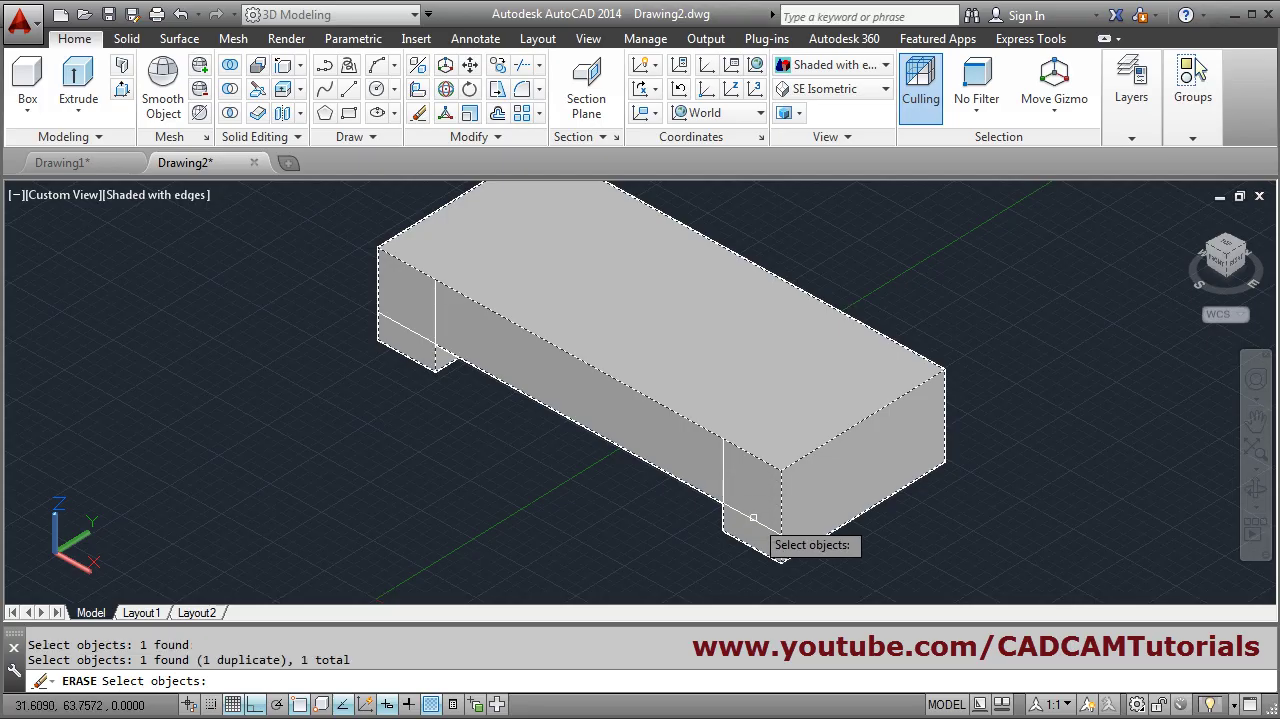
left_click(752, 517)
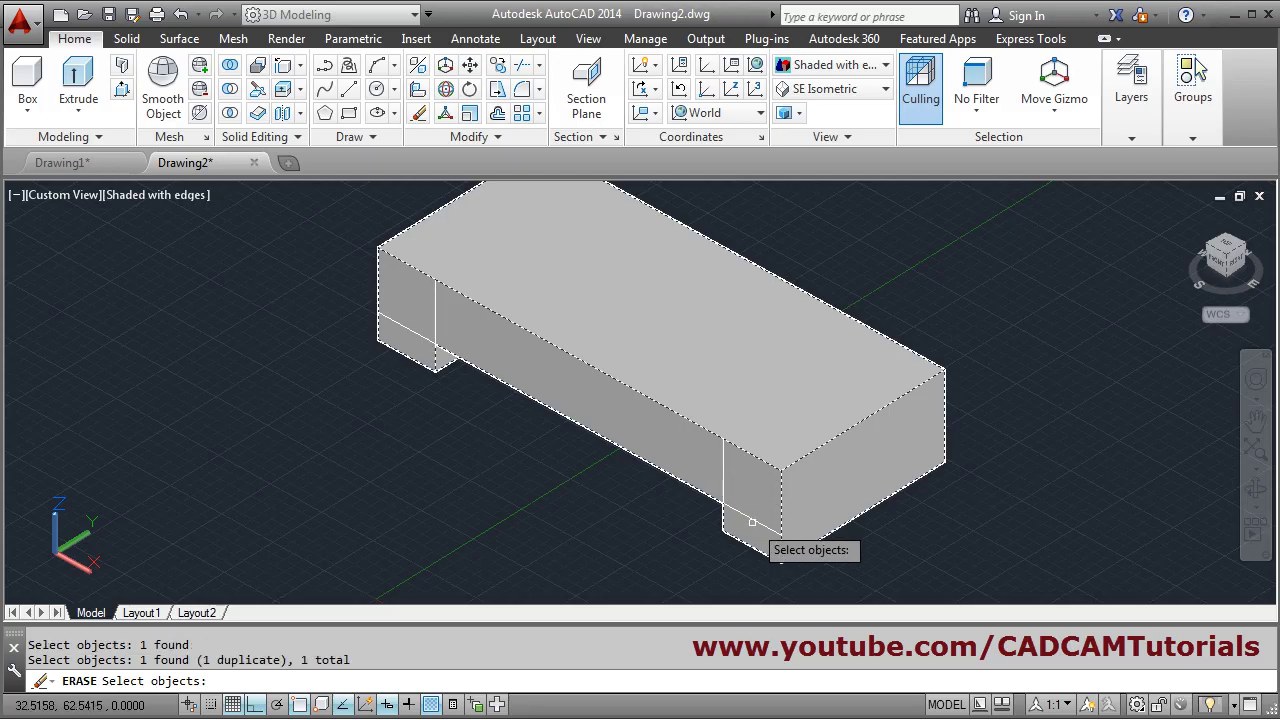
left_click(435, 311)
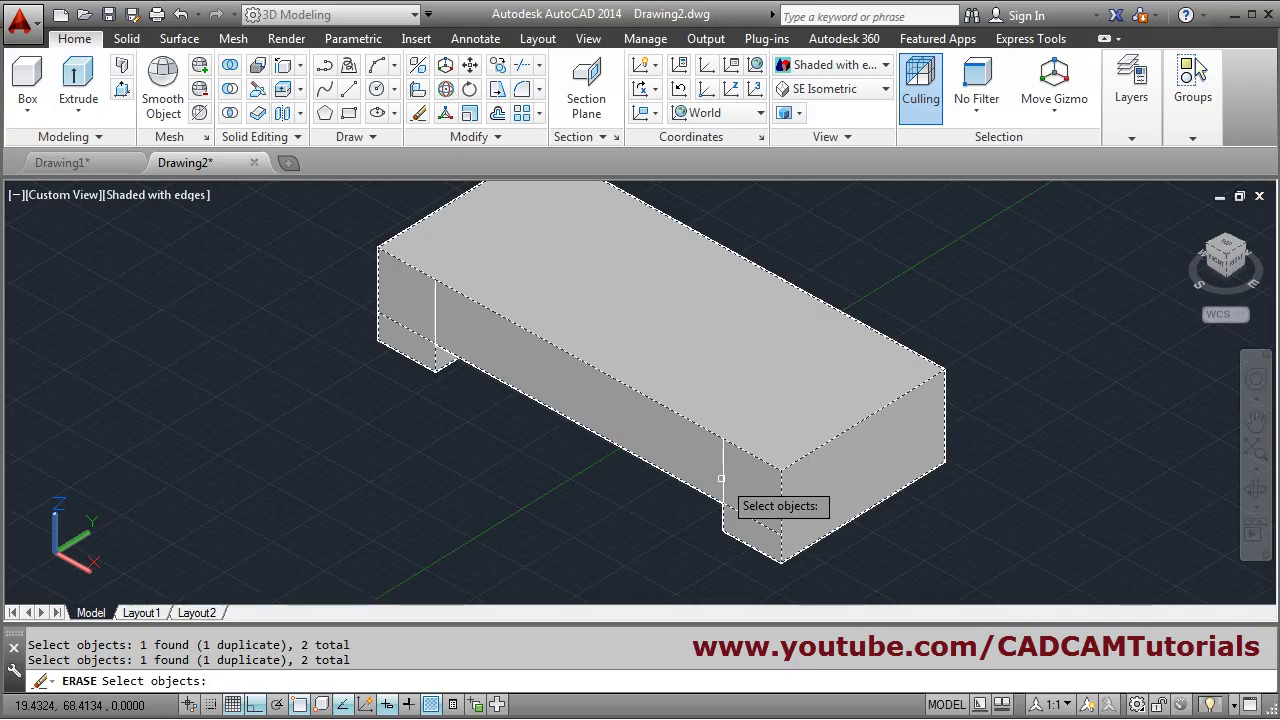
left_click(789, 438, "shift")
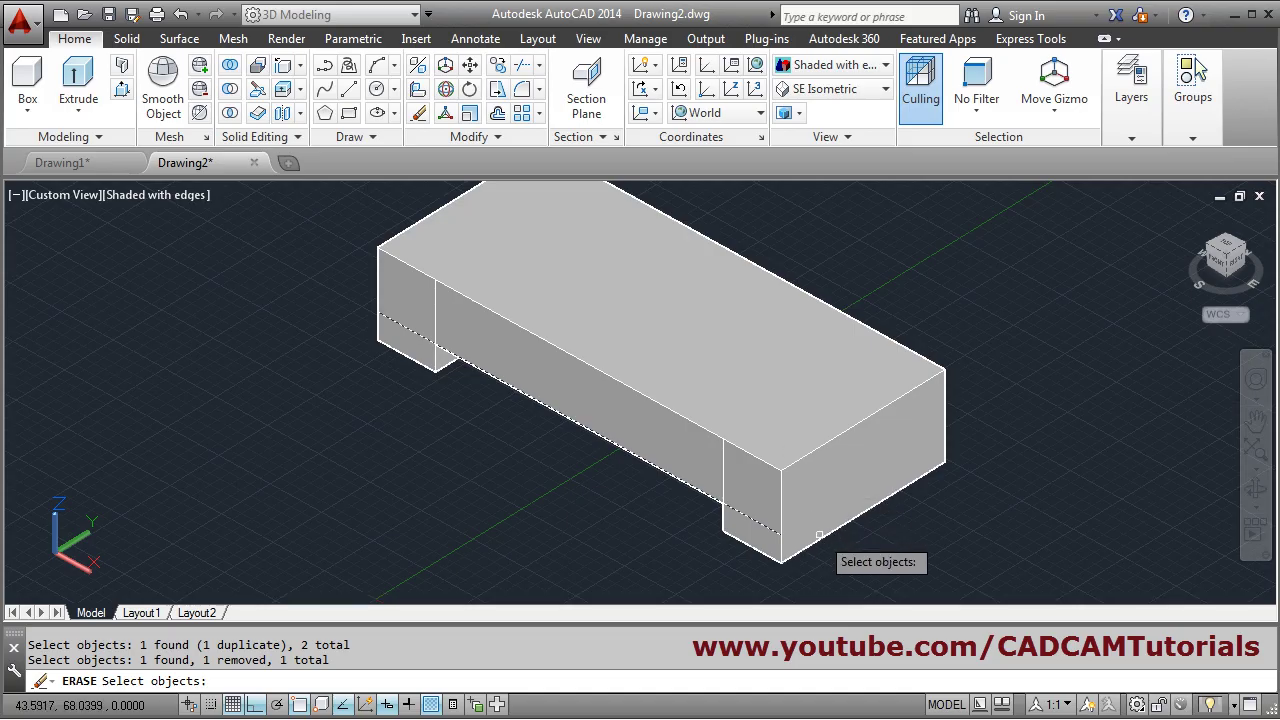
key("Return")
In 2D Wireframe, erase the two remaining copied lines, then return to Shaded with Edges.
left_click(866, 65)
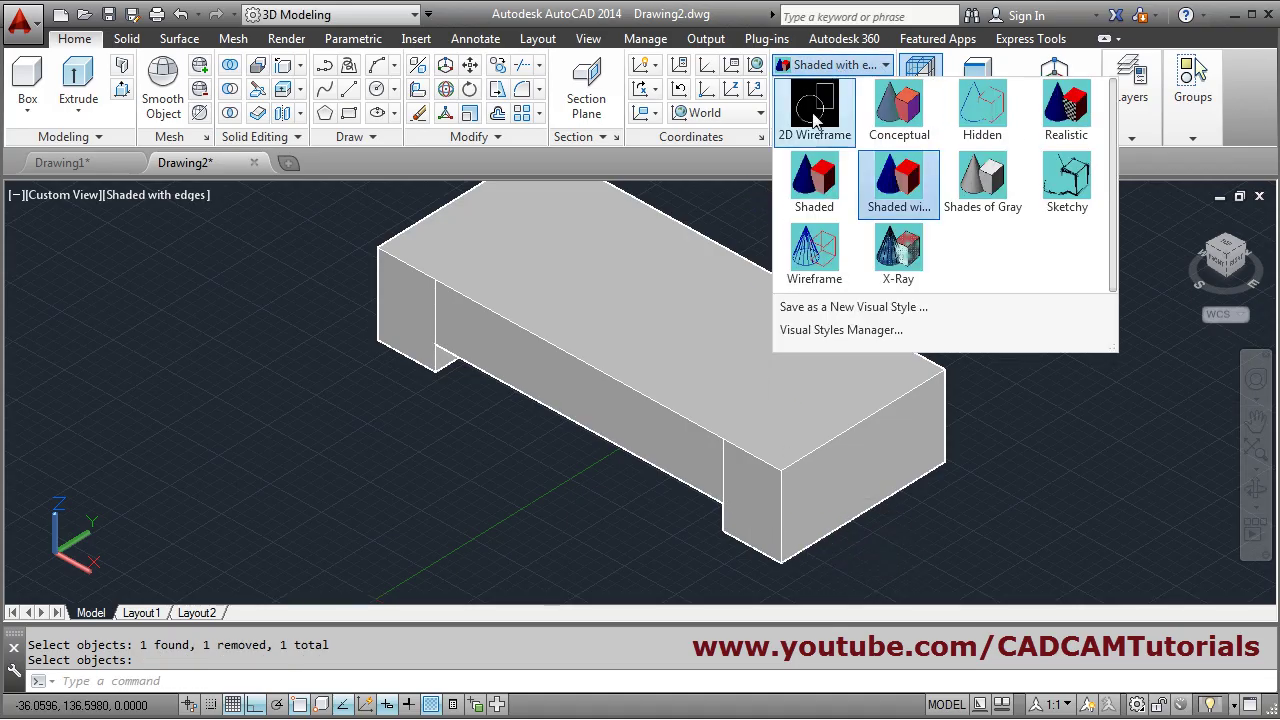
left_click(816, 118)
type("E")
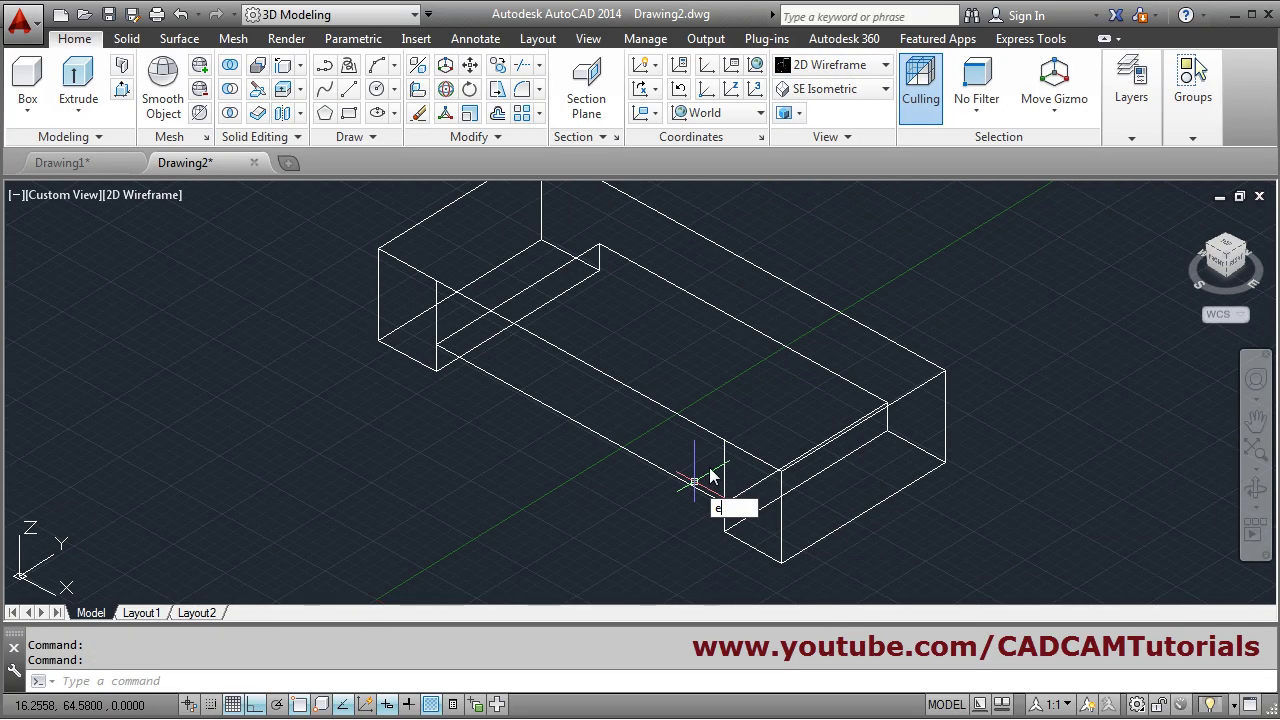
key("Return")
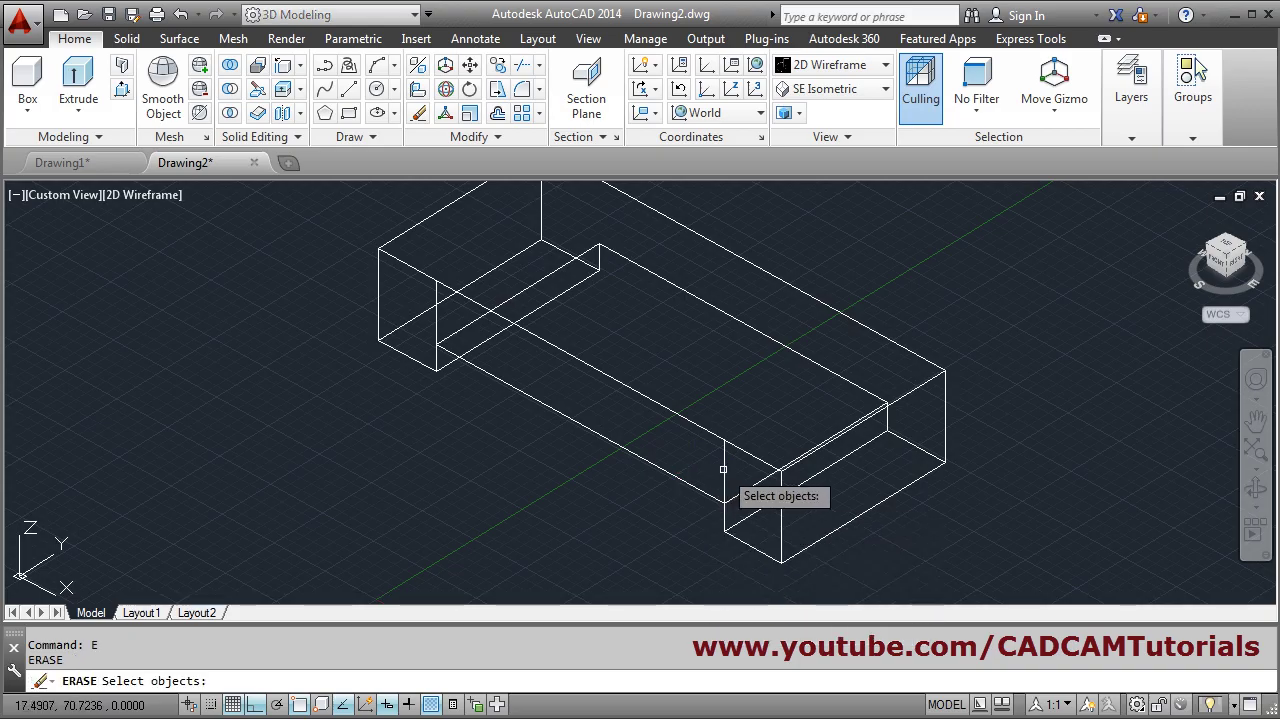
left_click(724, 478)
left_click(514, 406)
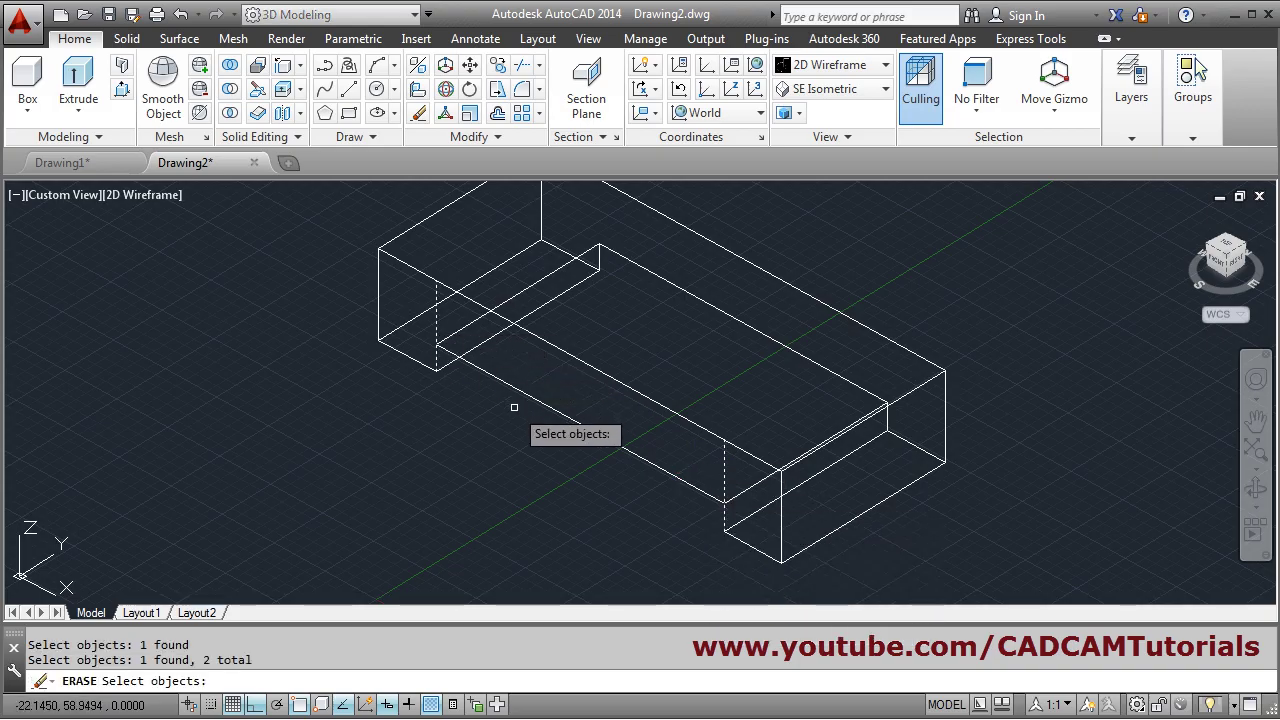
key("Return")
left_click(826, 70)
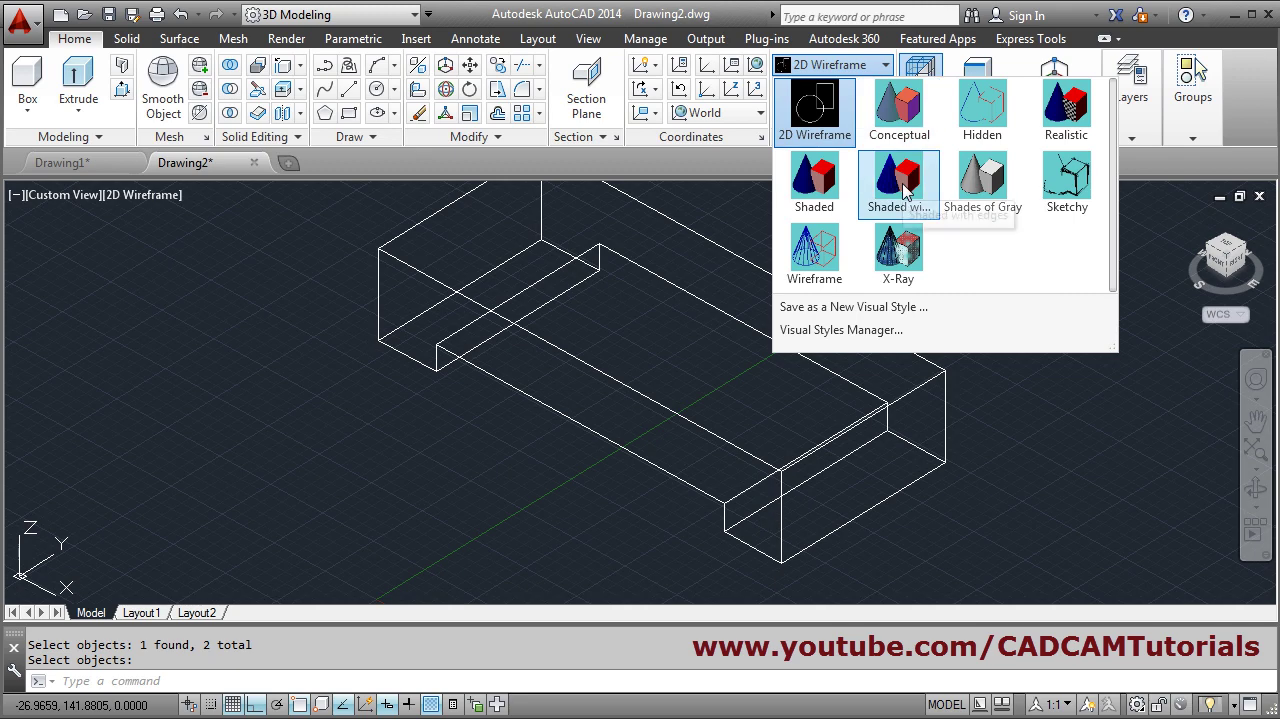
left_click(823, 185)
middle_click_drag(645, 385, 653, 420)
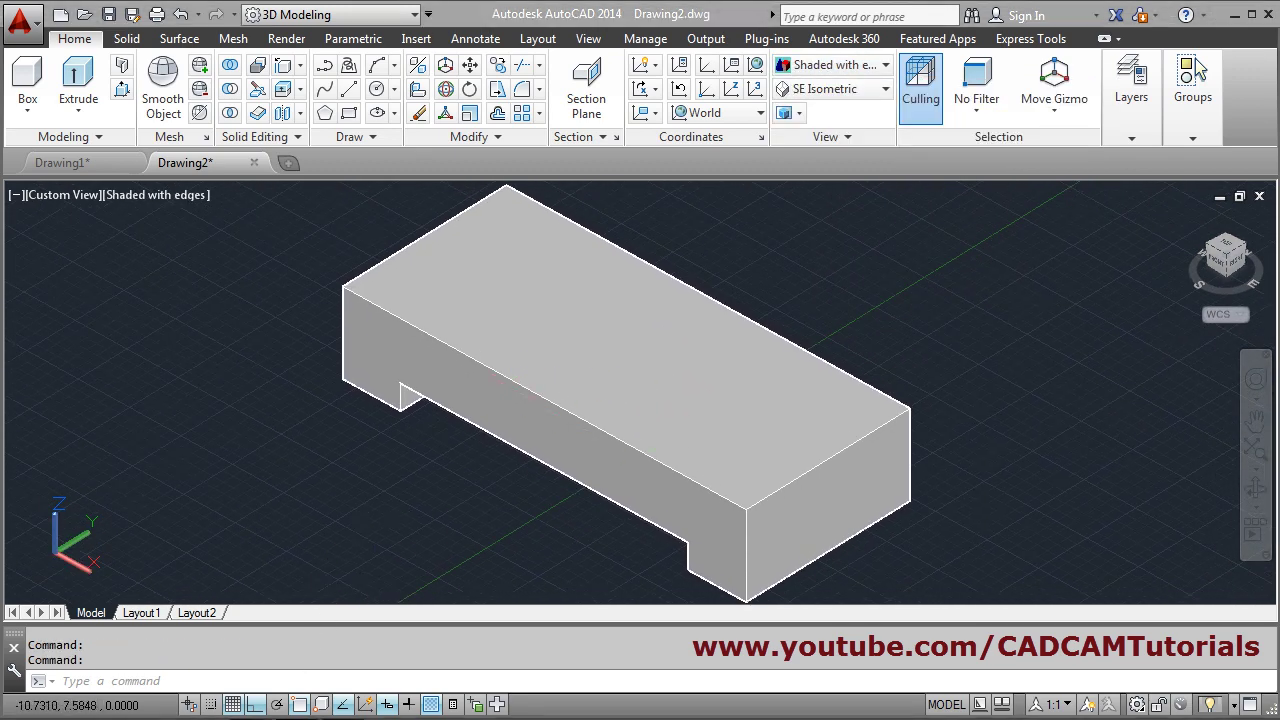
After checking the PDF, draw a centre line across the base's top face.
key("alt+Tab")
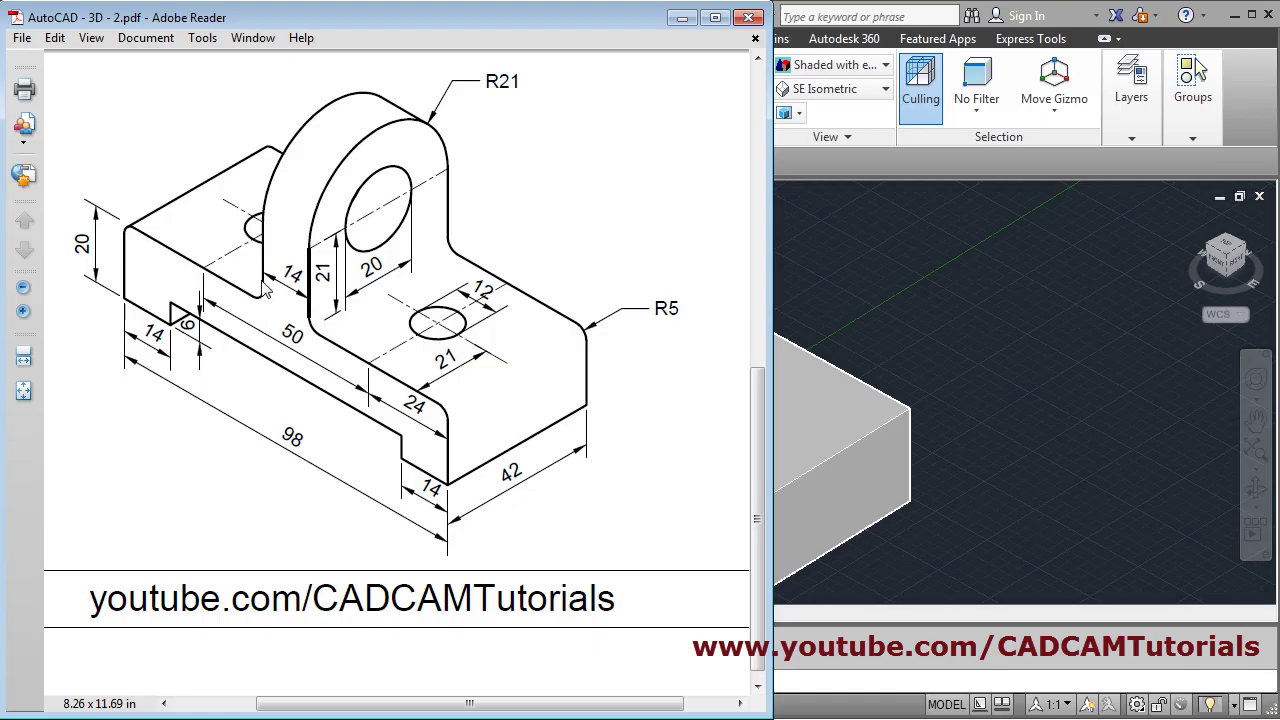
key("alt+Tab")
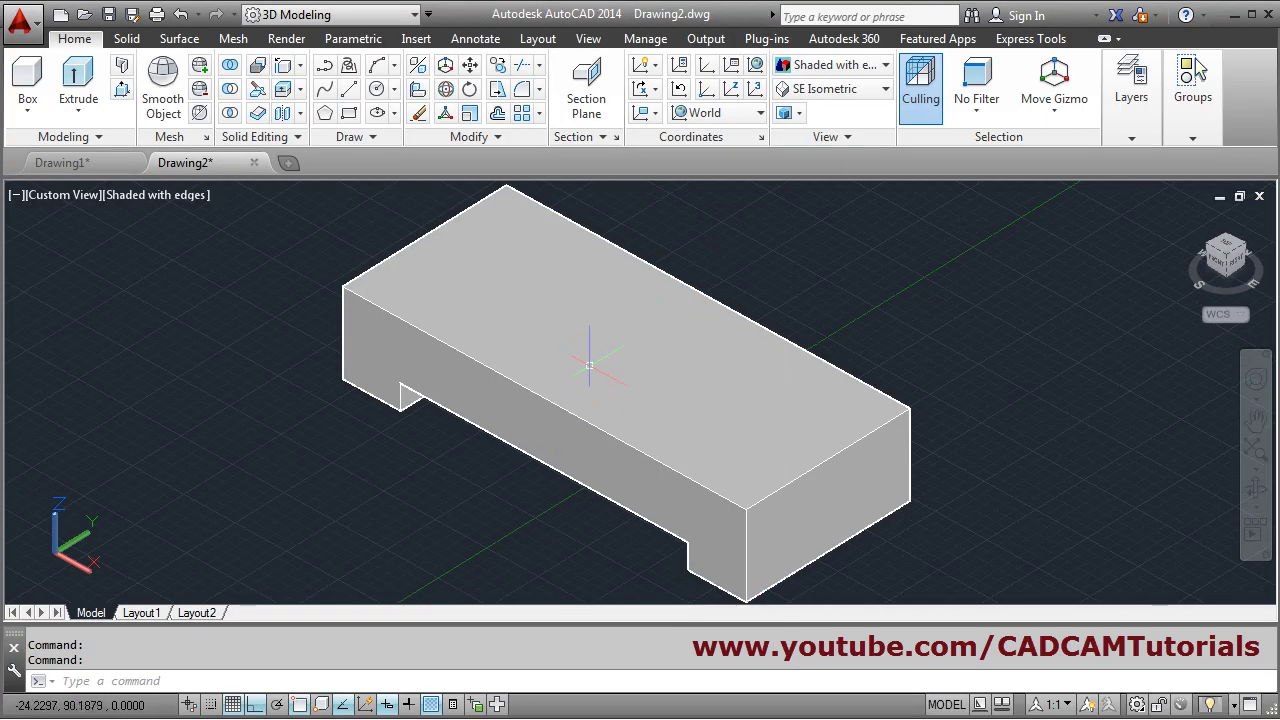
middle_click_drag(589, 366, 589, 374)
left_click(350, 90)
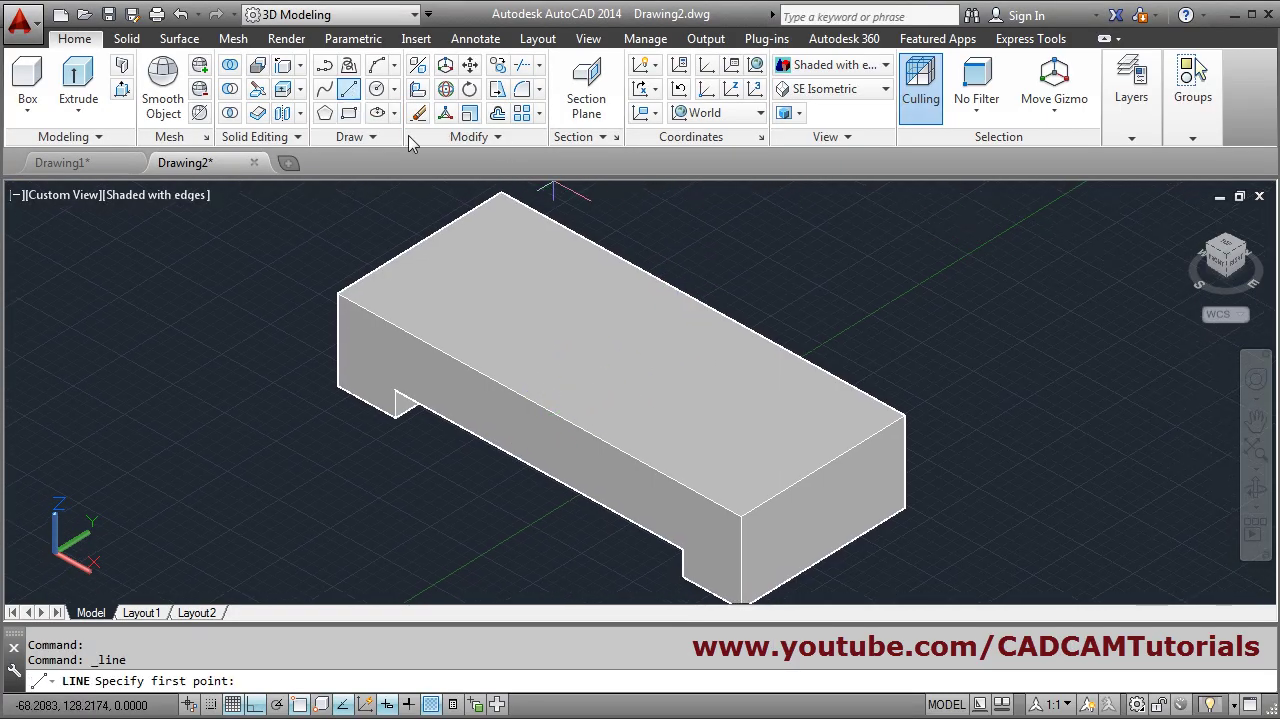
left_click(540, 405)
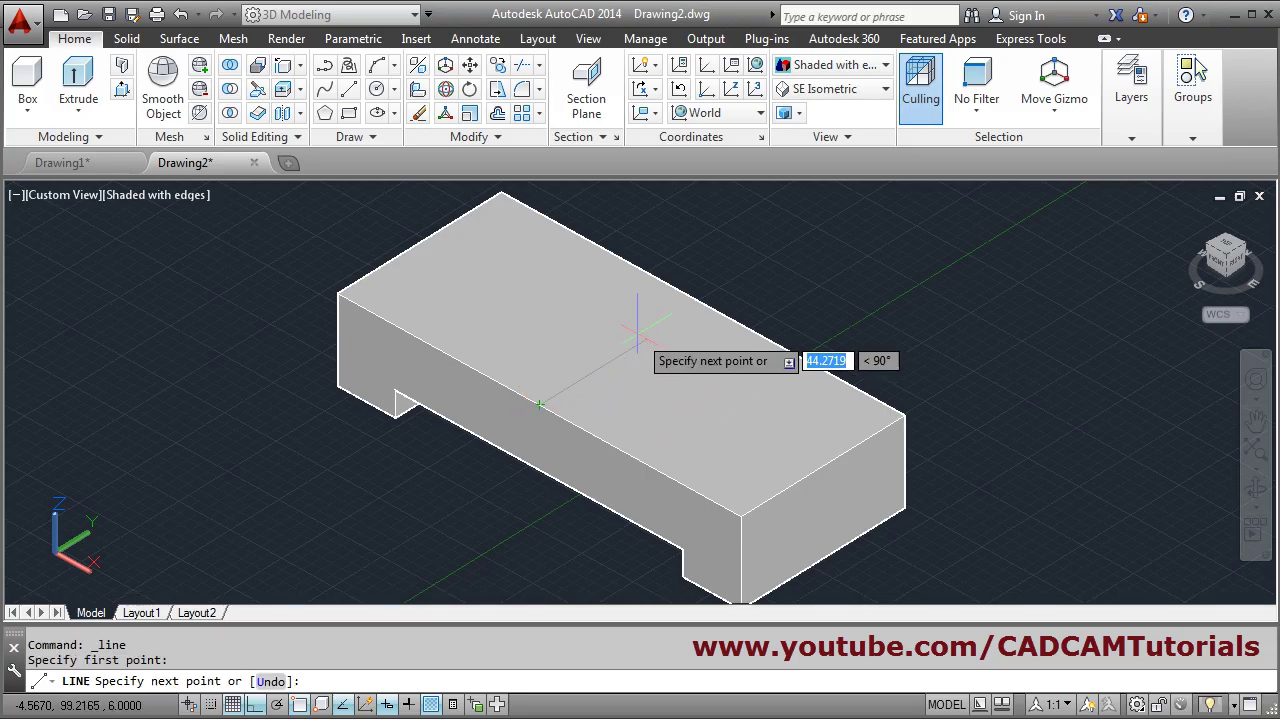
left_click(703, 303)
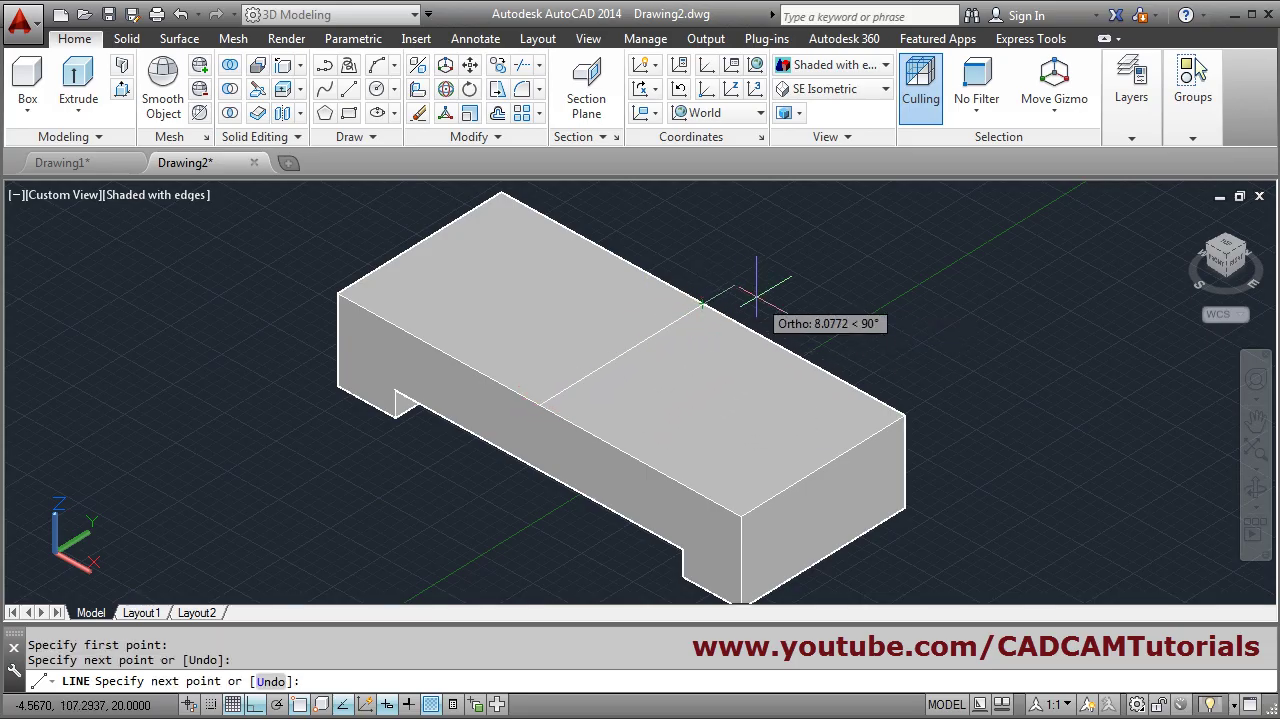
key("Return")
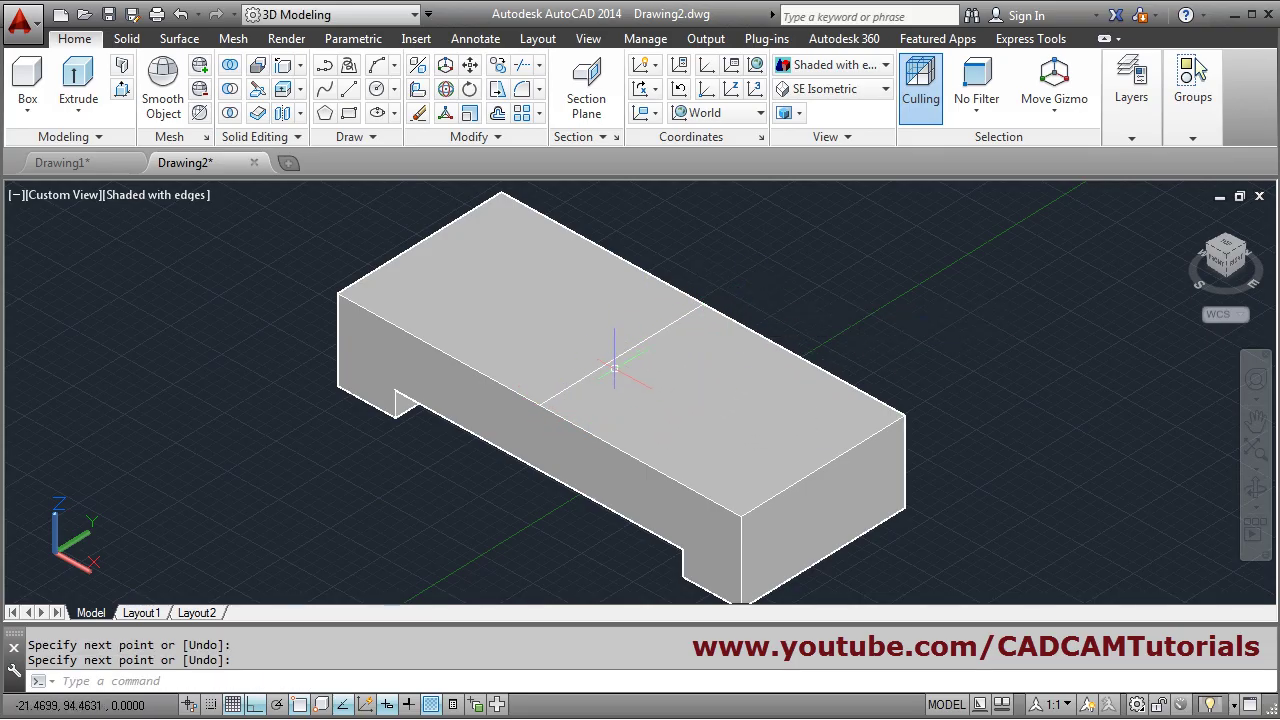
Offset the centre line 7 units to each side, marking a 14-wide strip.
left_click(495, 138)
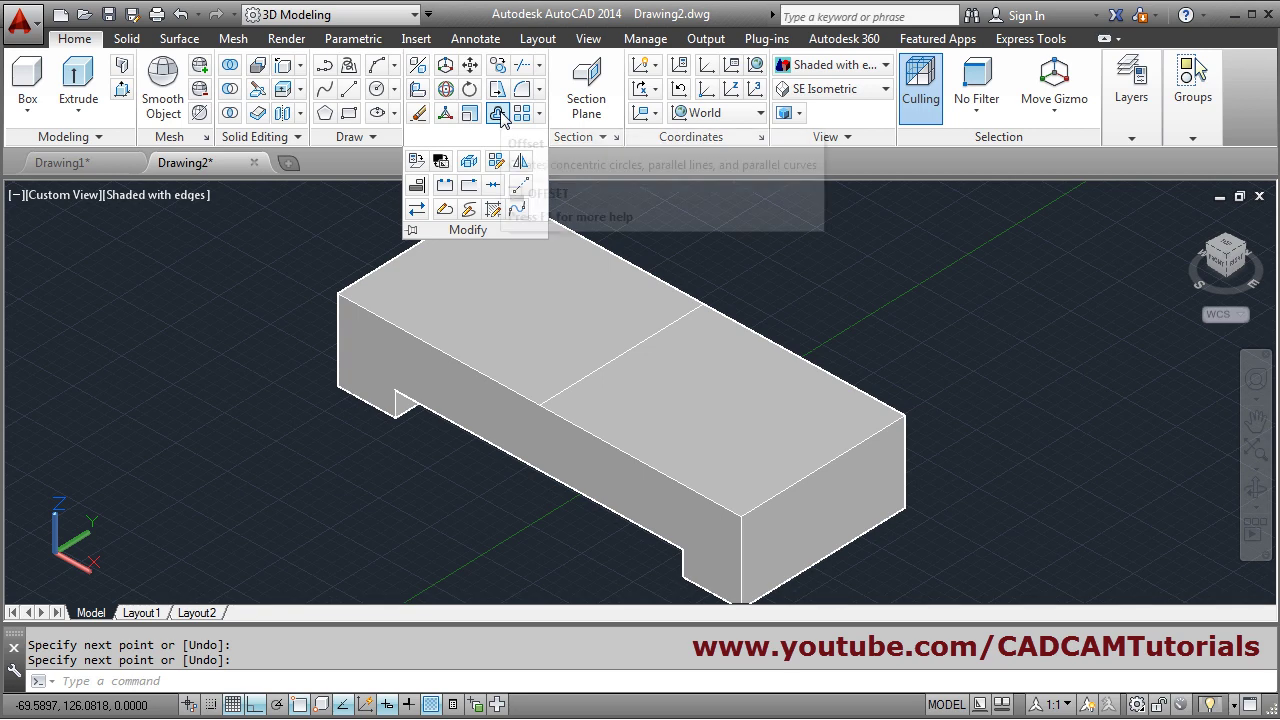
left_click(497, 114)
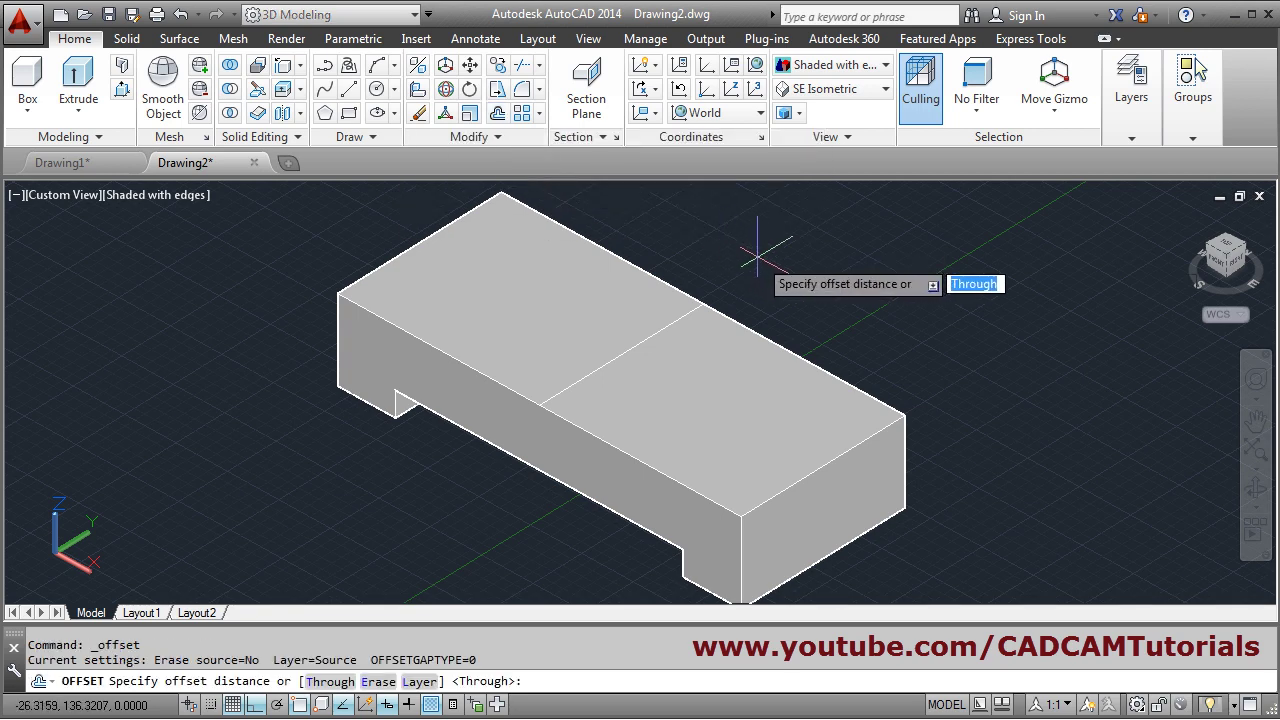
key("Return")
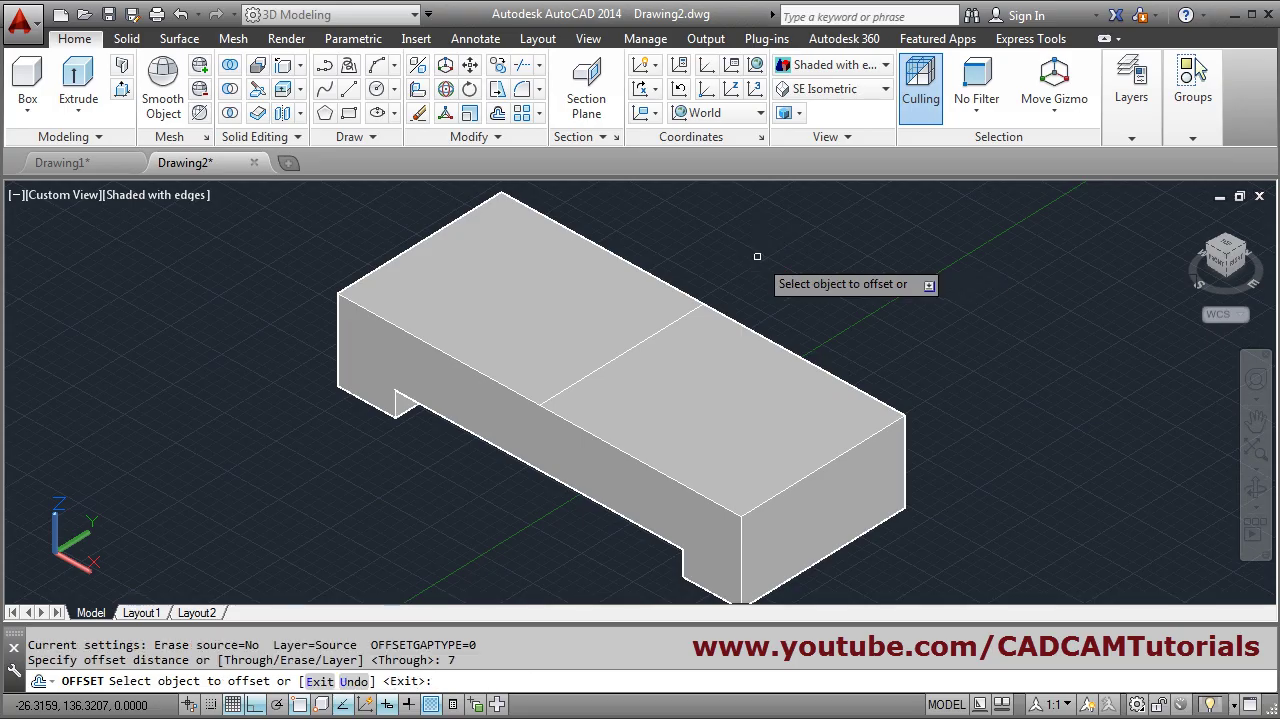
left_click(625, 350)
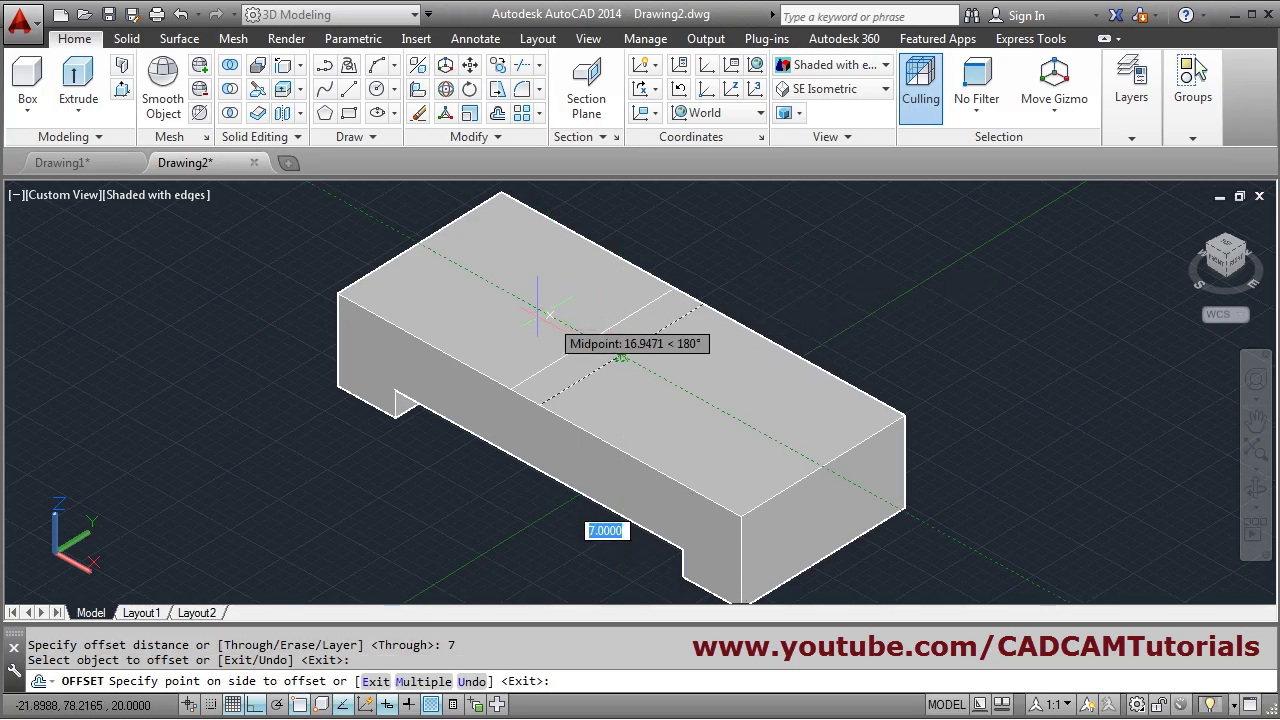
left_click(362, 221)
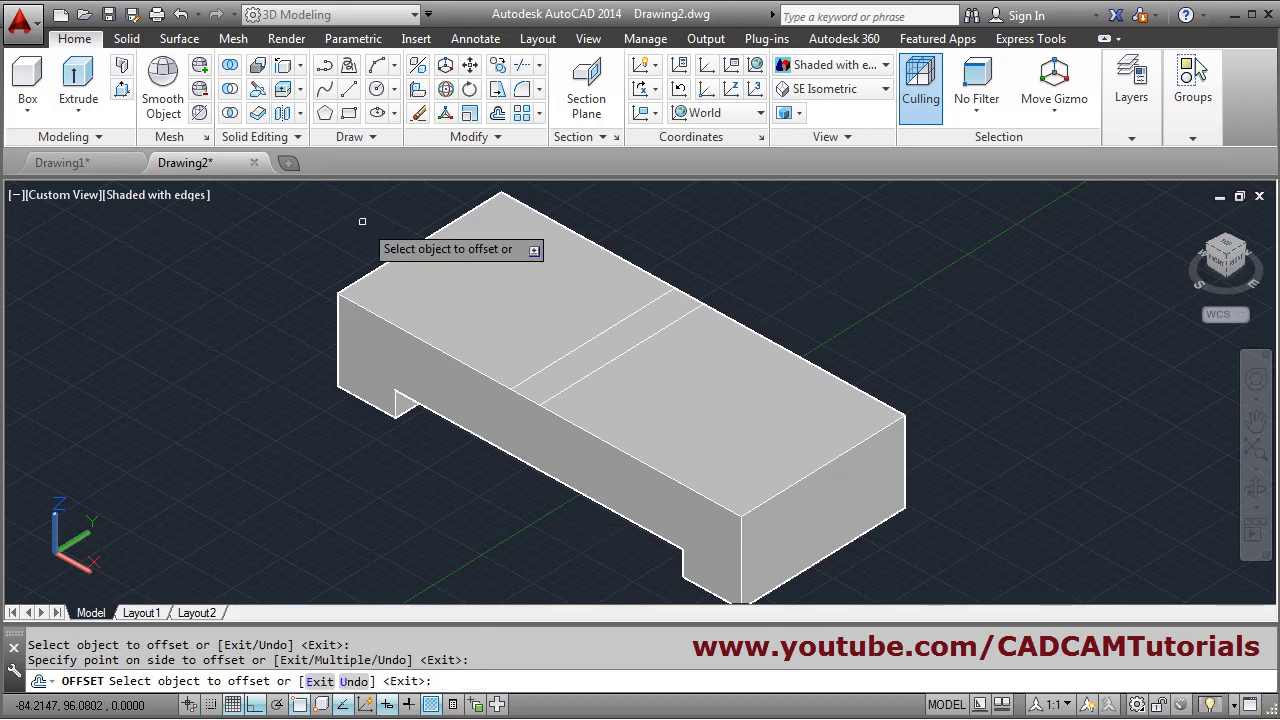
left_click(622, 357)
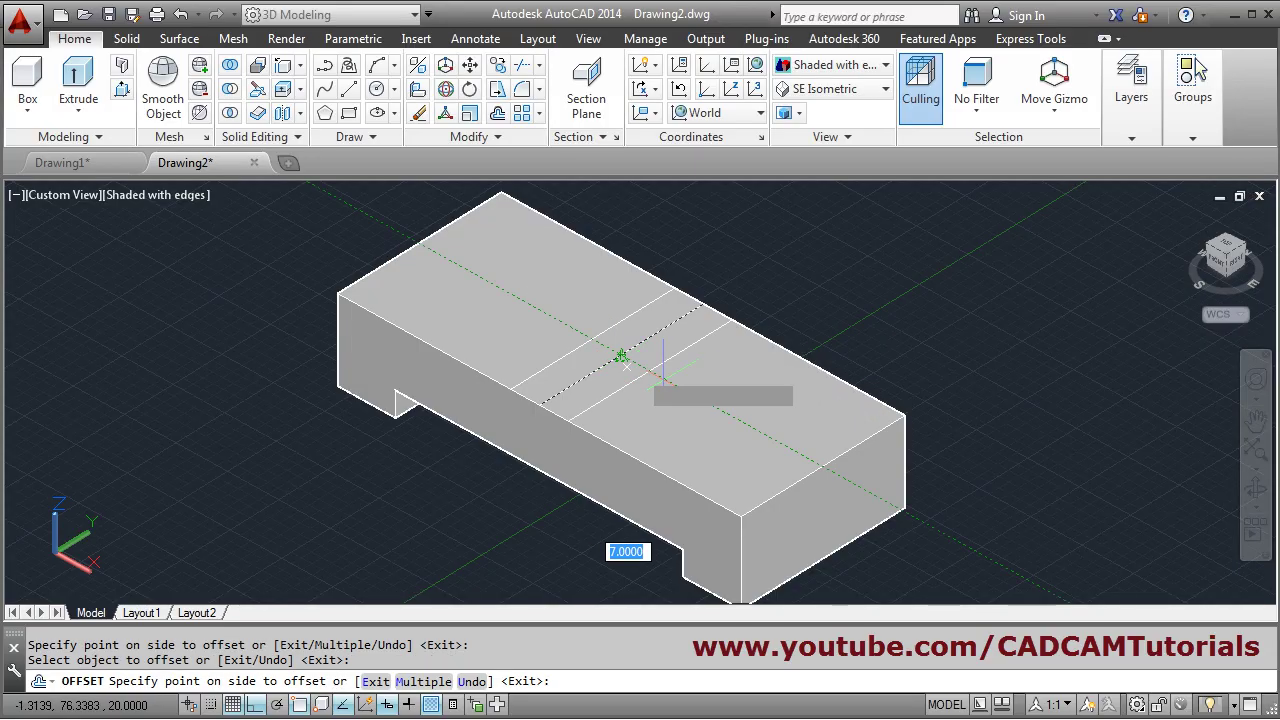
left_click(928, 555)
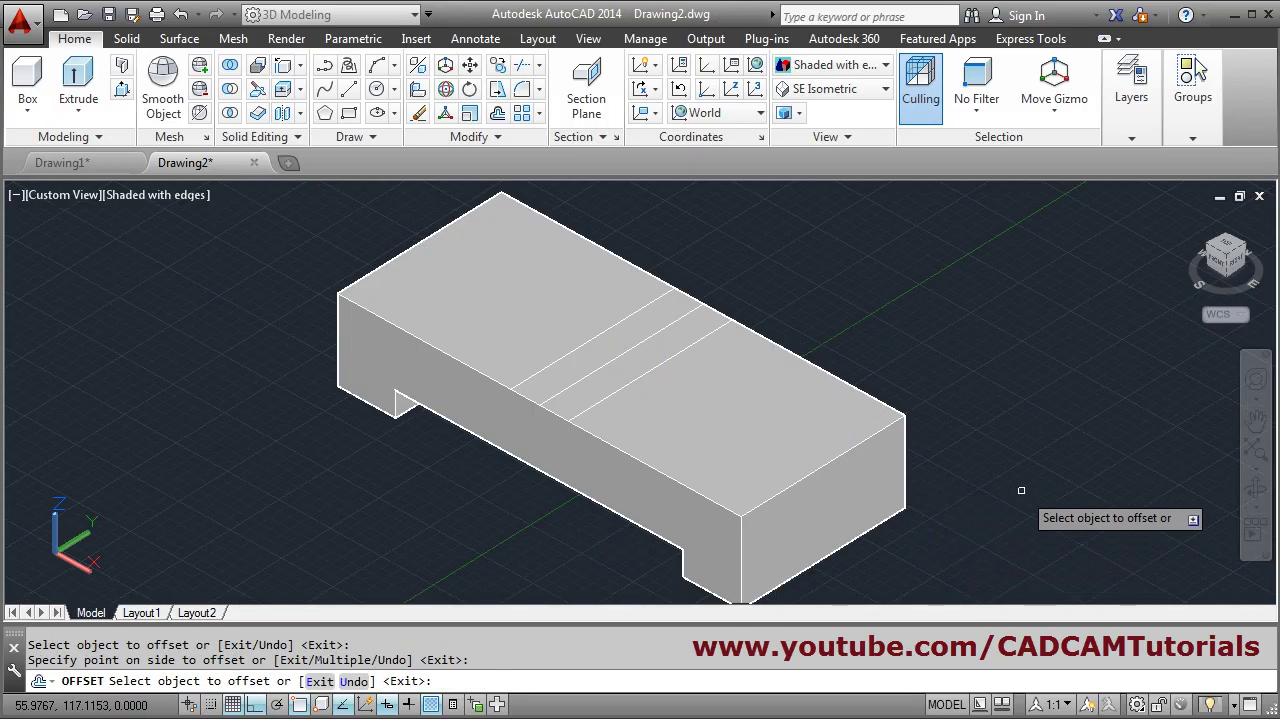
key("Return")
type("e")
key("Return")
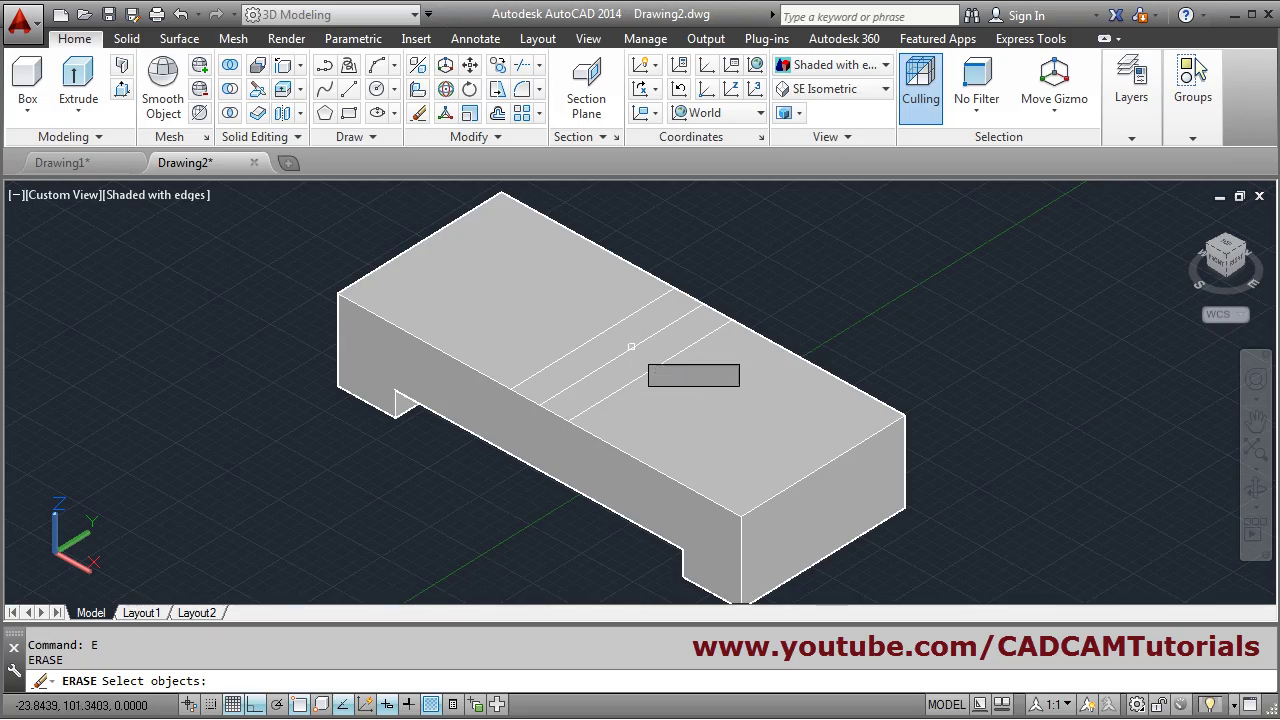
Erase the centre line and presspull the middle strip 42 units up into an upright.
key("Return")
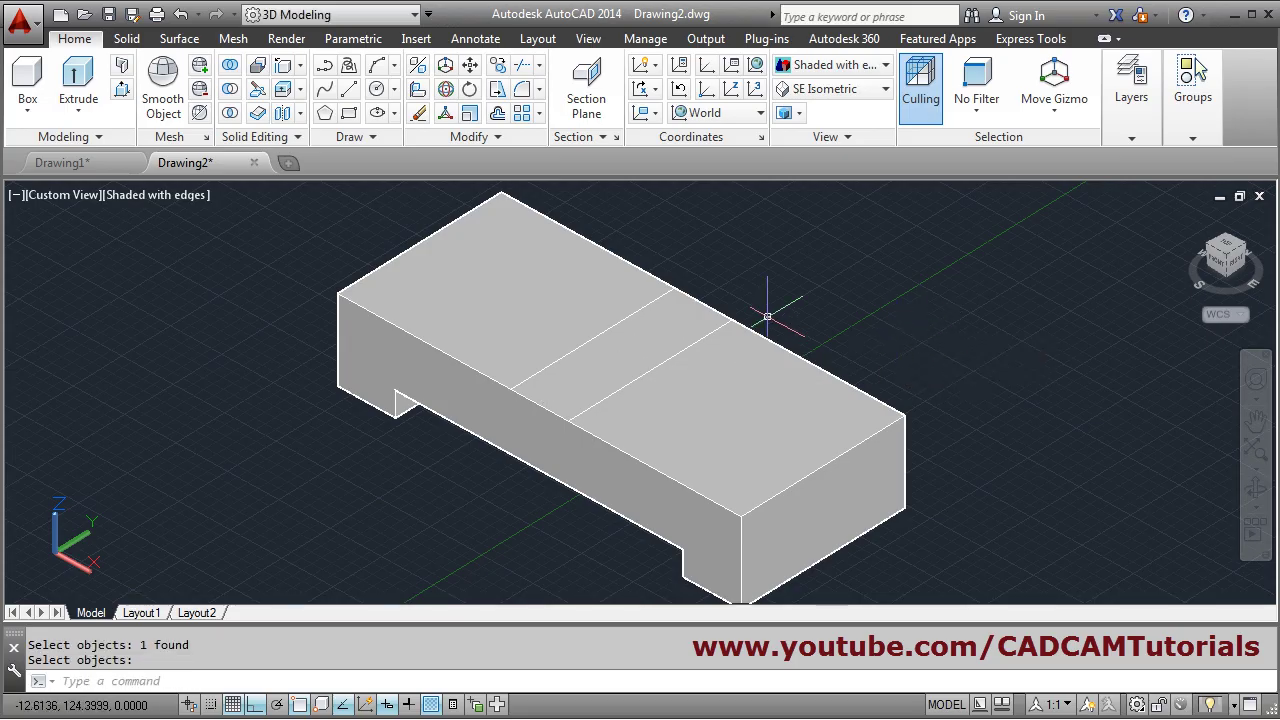
scroll(639, 330, "down", 2)
middle_click_drag(762, 343, 746, 410)
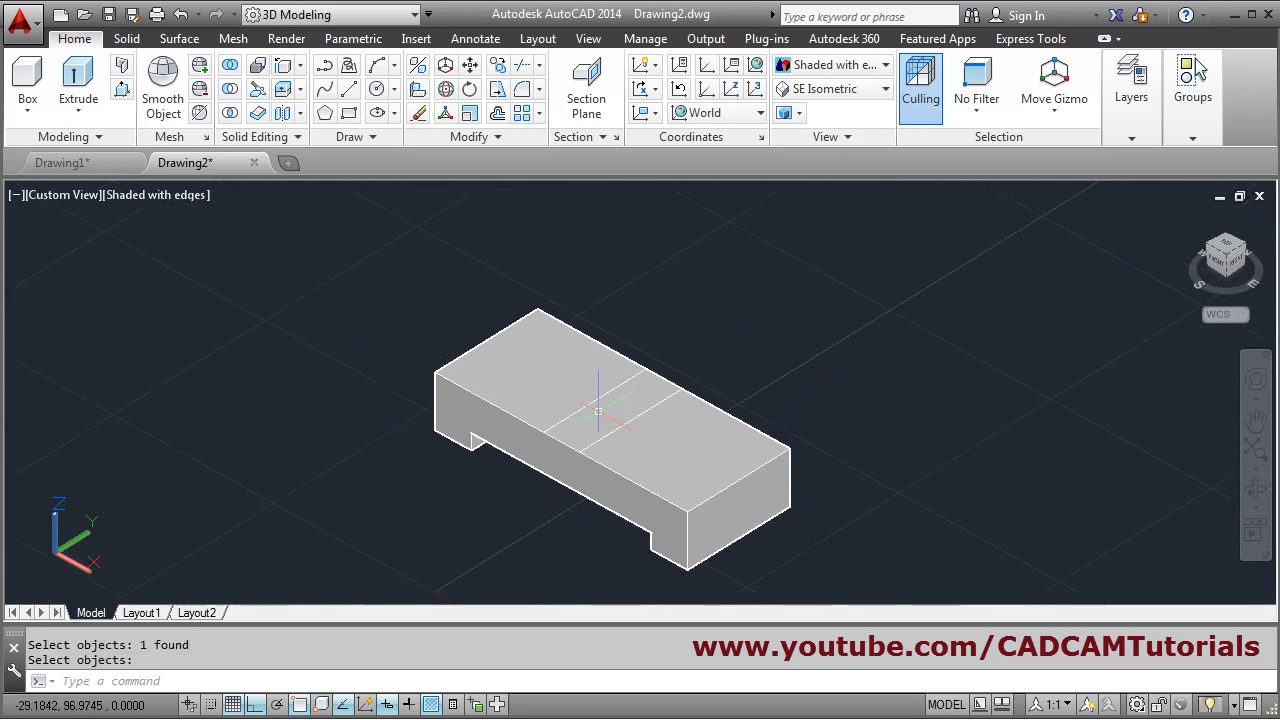
left_click(123, 91)
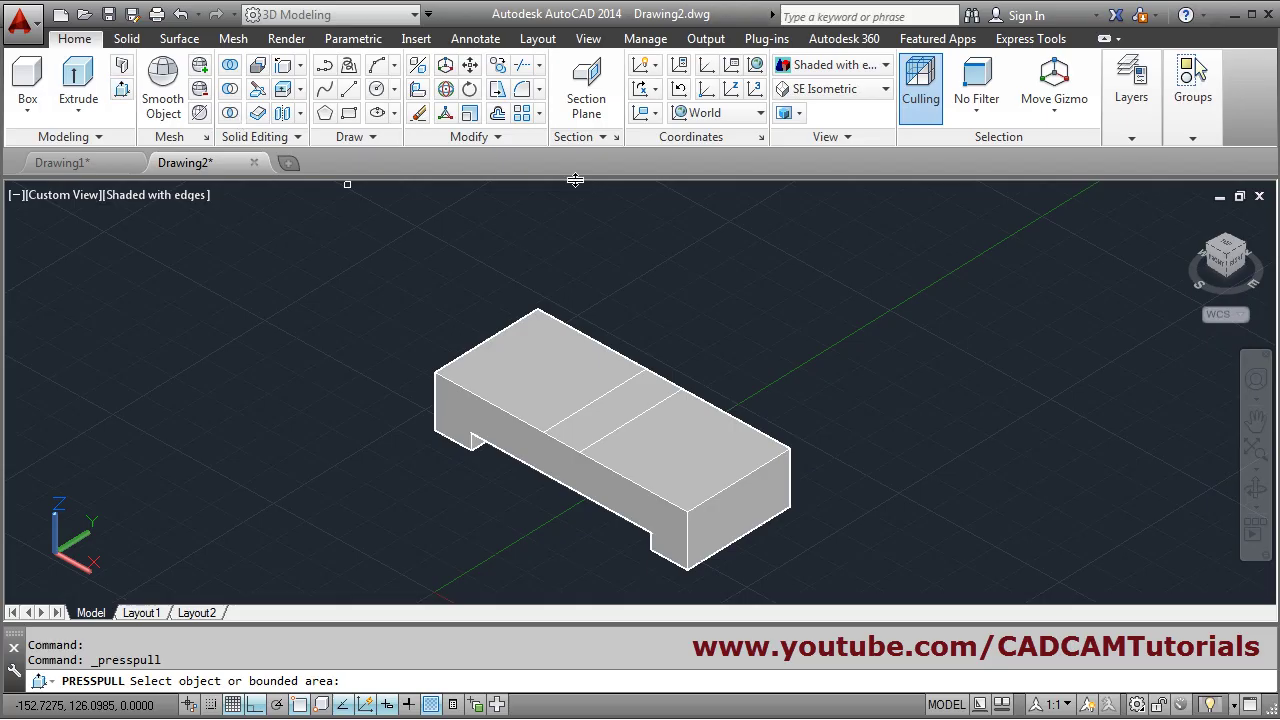
left_click(612, 407)
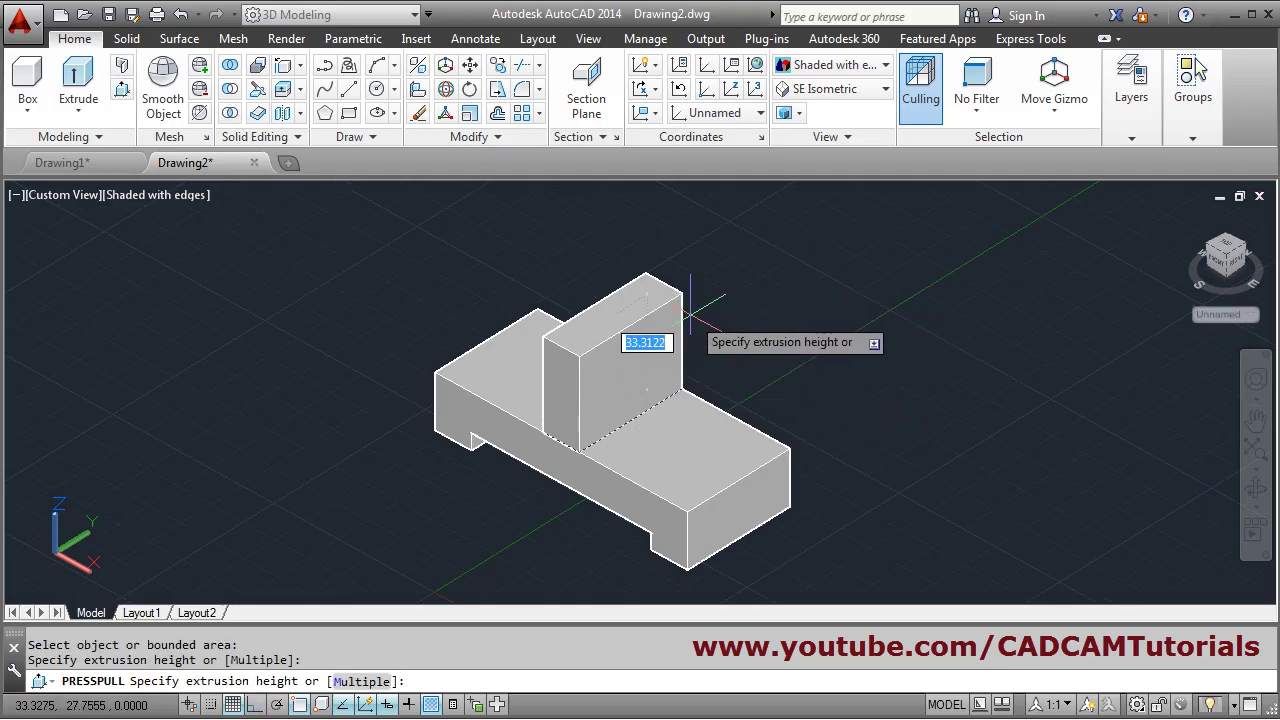
type("42")
key("Return")
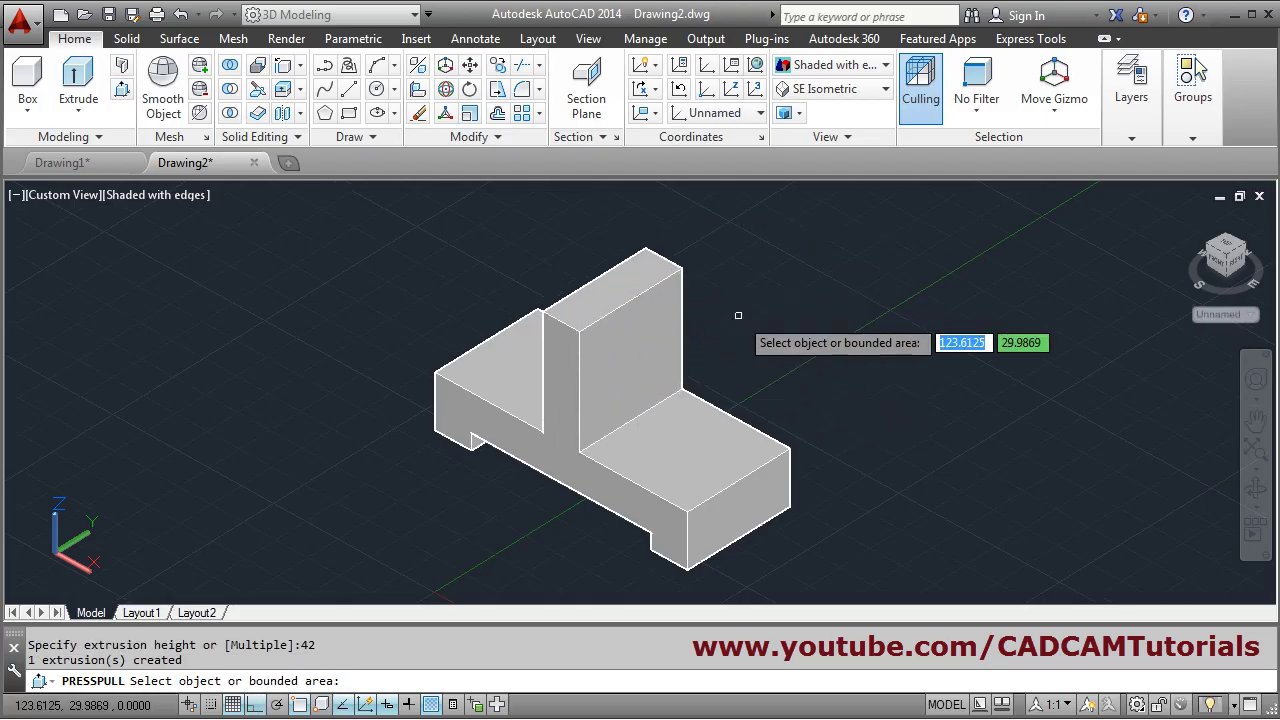
key("Return")
scroll(737, 300, "up", 3)
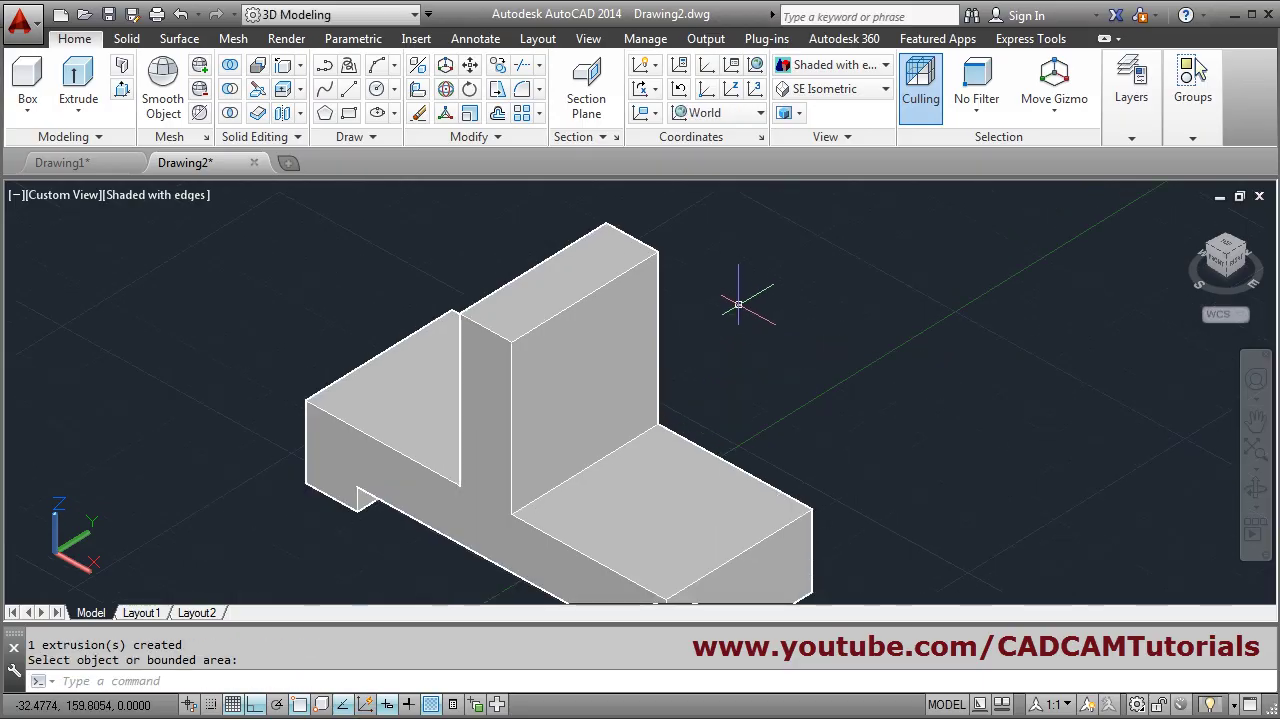
middle_click_drag(735, 244, 733, 242)
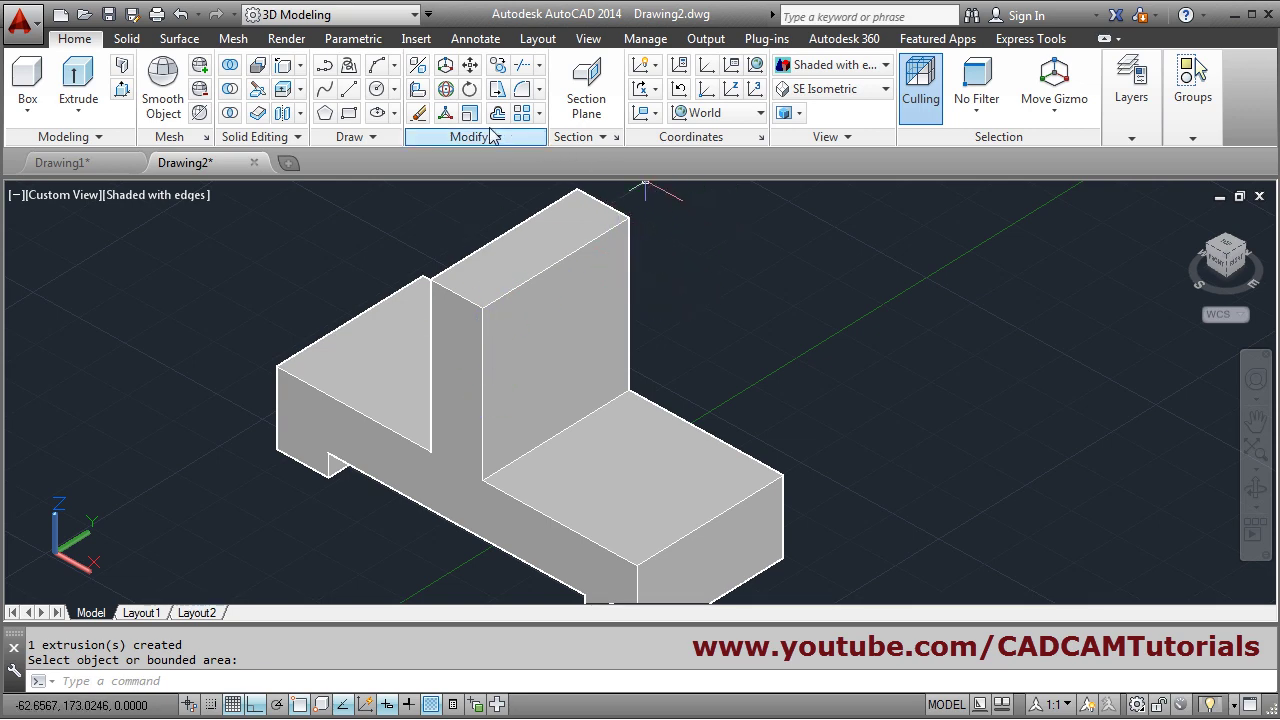
Fillet the upright's top edges with radius 21 to round its top.
left_click(521, 91)
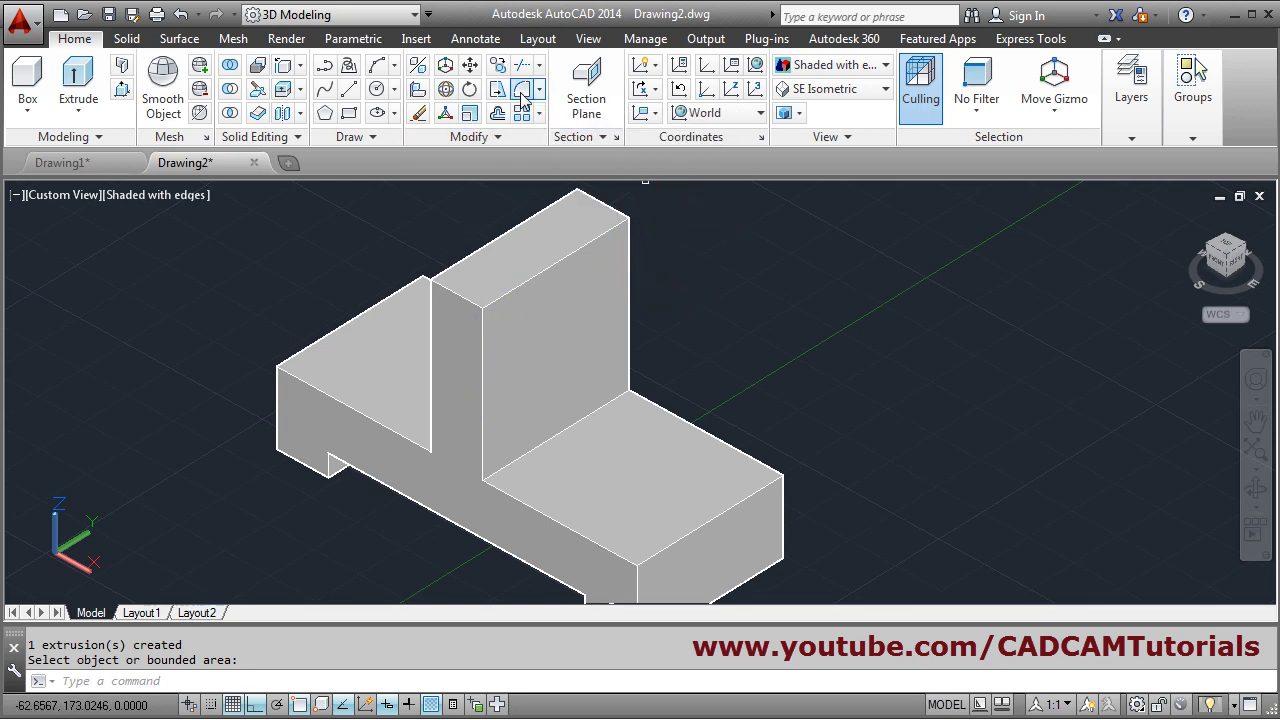
left_click(456, 294)
type("21")
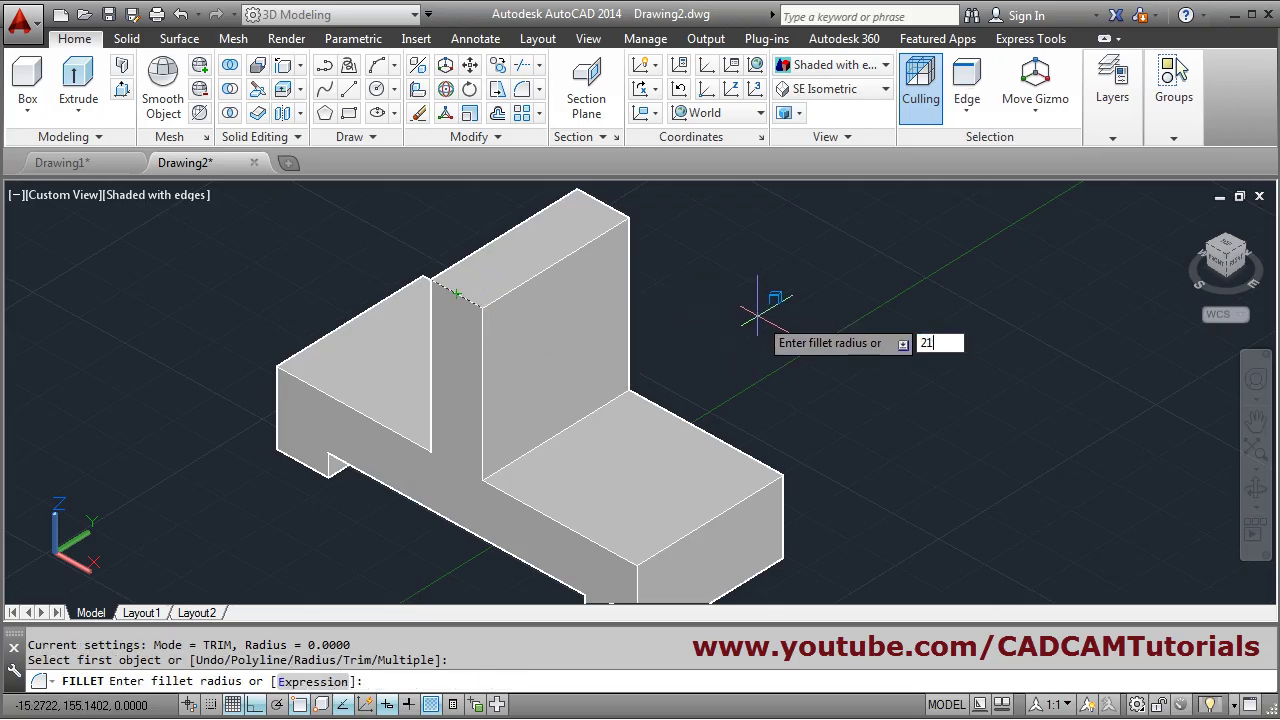
key("Return")
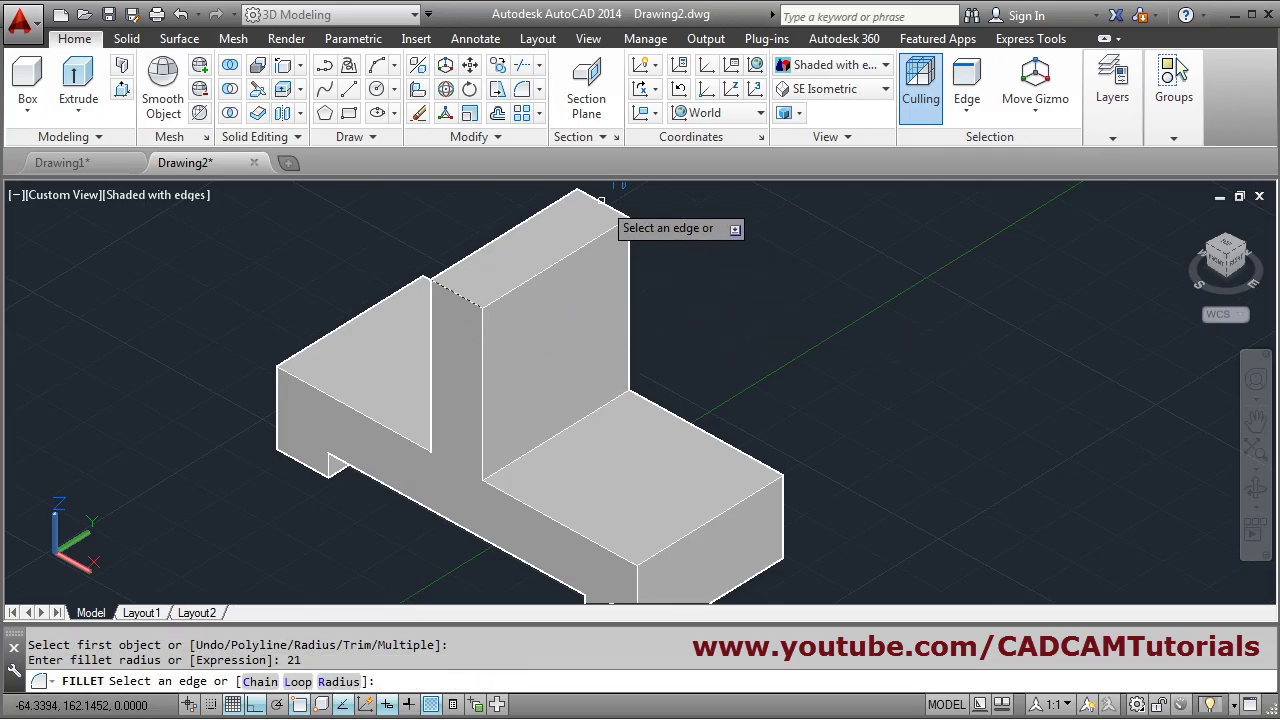
key("Return")
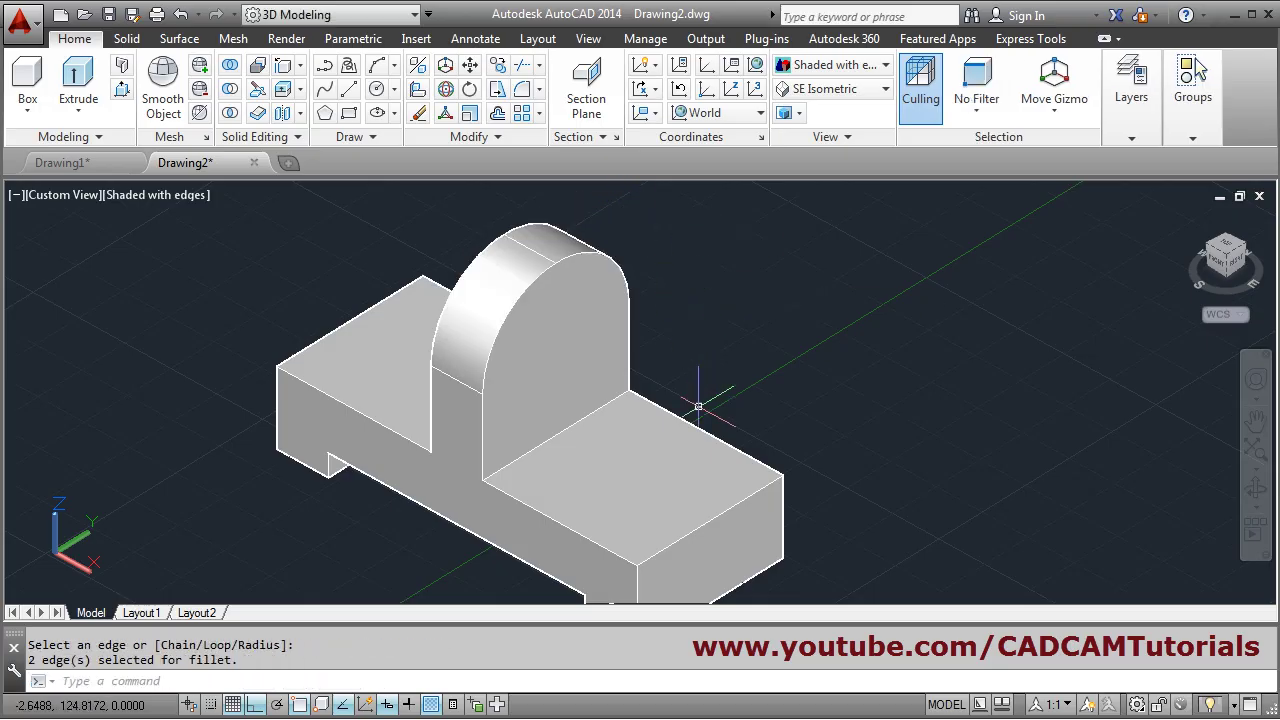
middle_click_drag(653, 388, 661, 385)
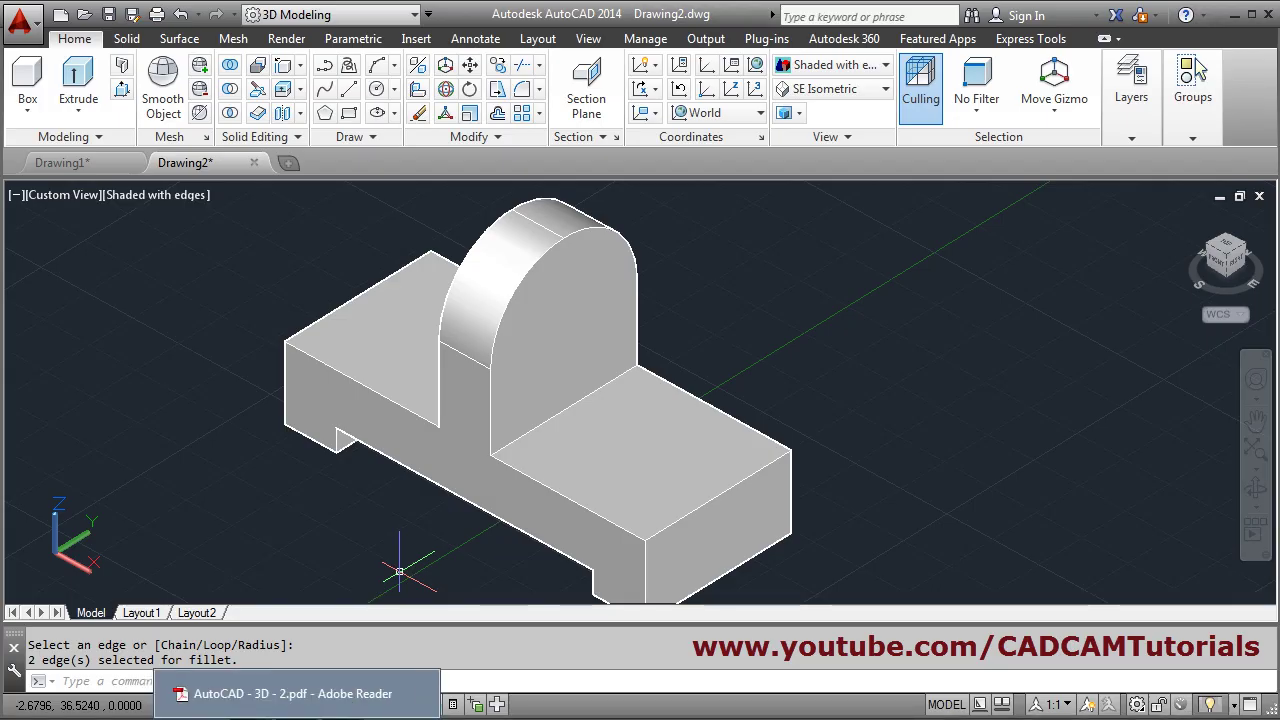
Check the PDF, turn on Dynamic UCS, and start a circle on the upright's face.
left_click(540, 697)
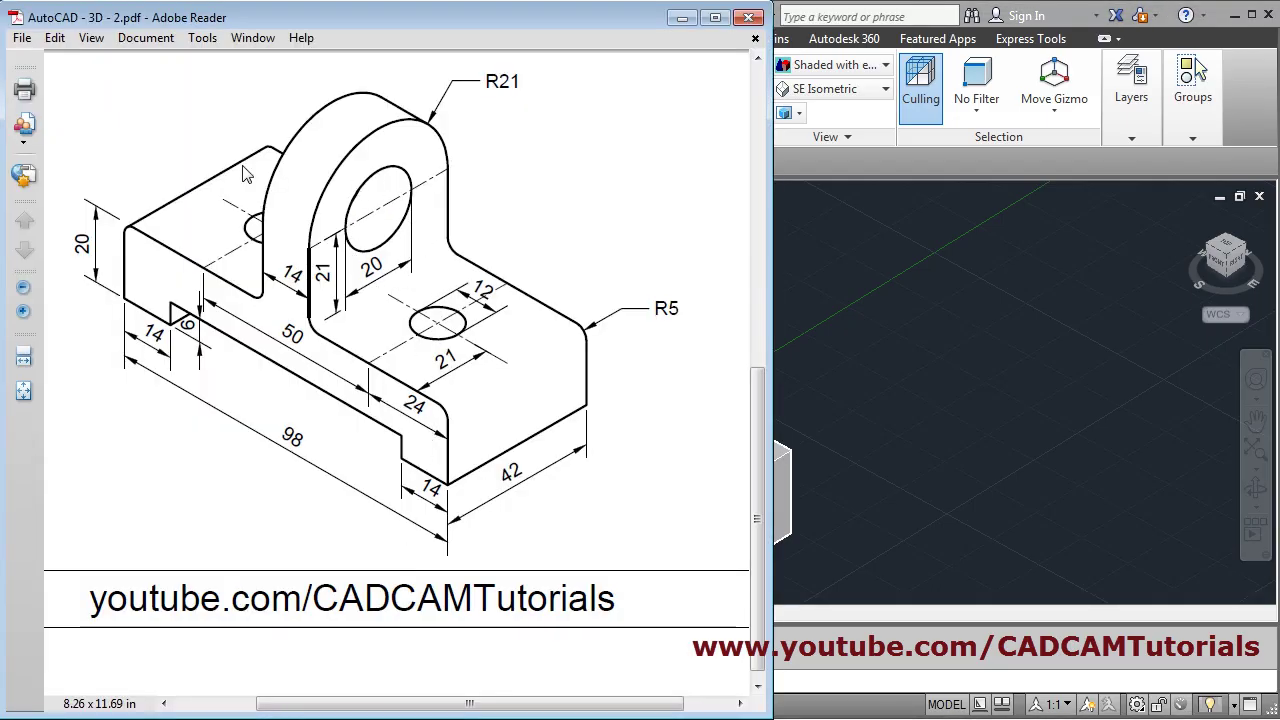
key("alt+Tab")
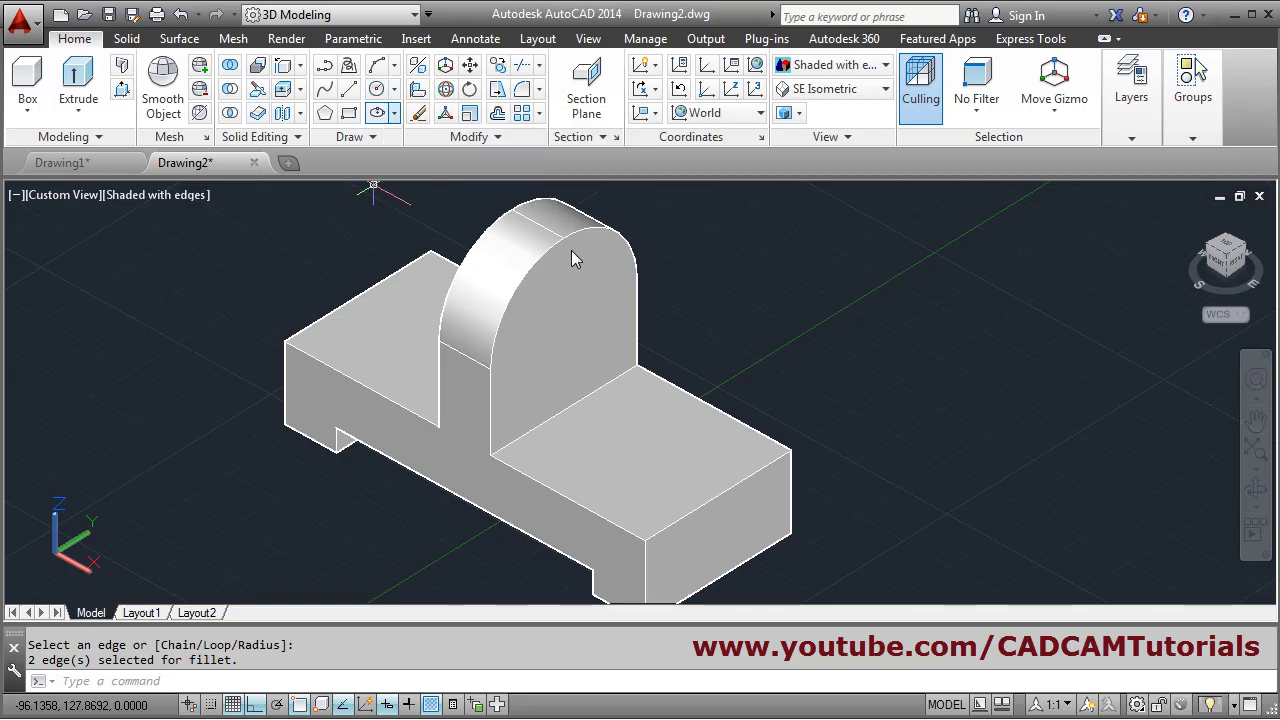
scroll(620, 320, "down", 2)
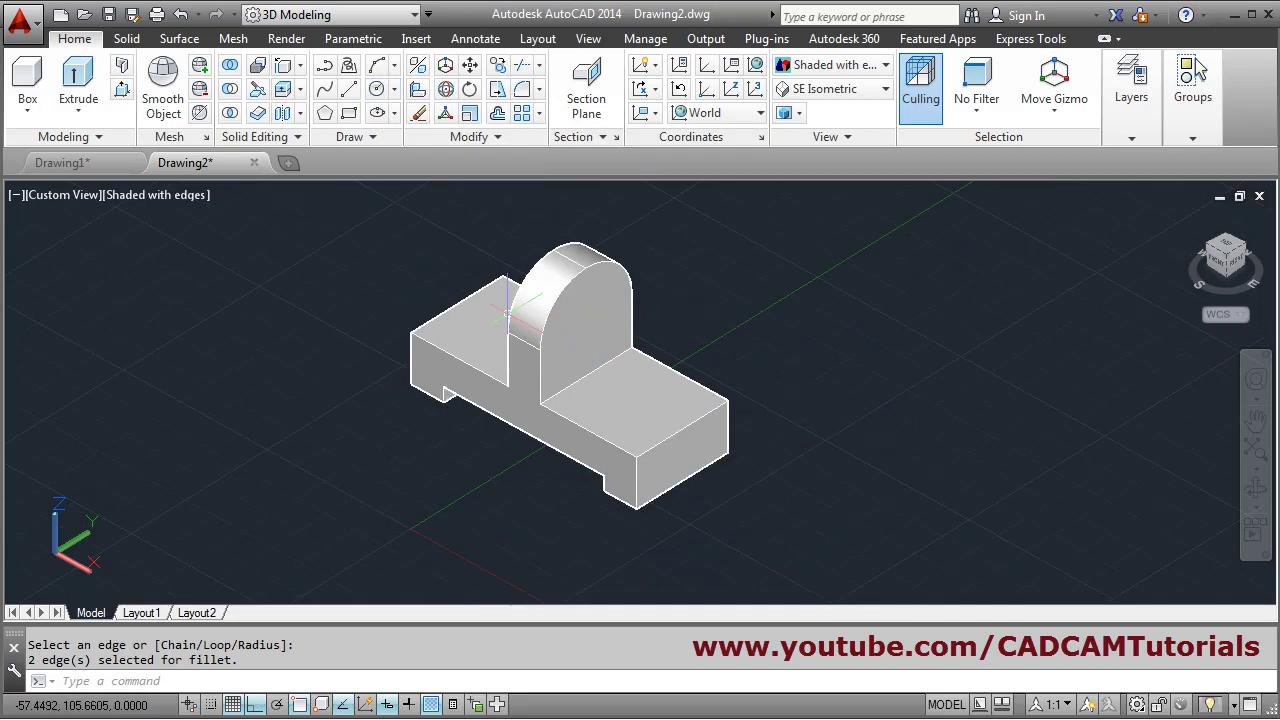
left_click(366, 706)
scroll(638, 344, "up", 3)
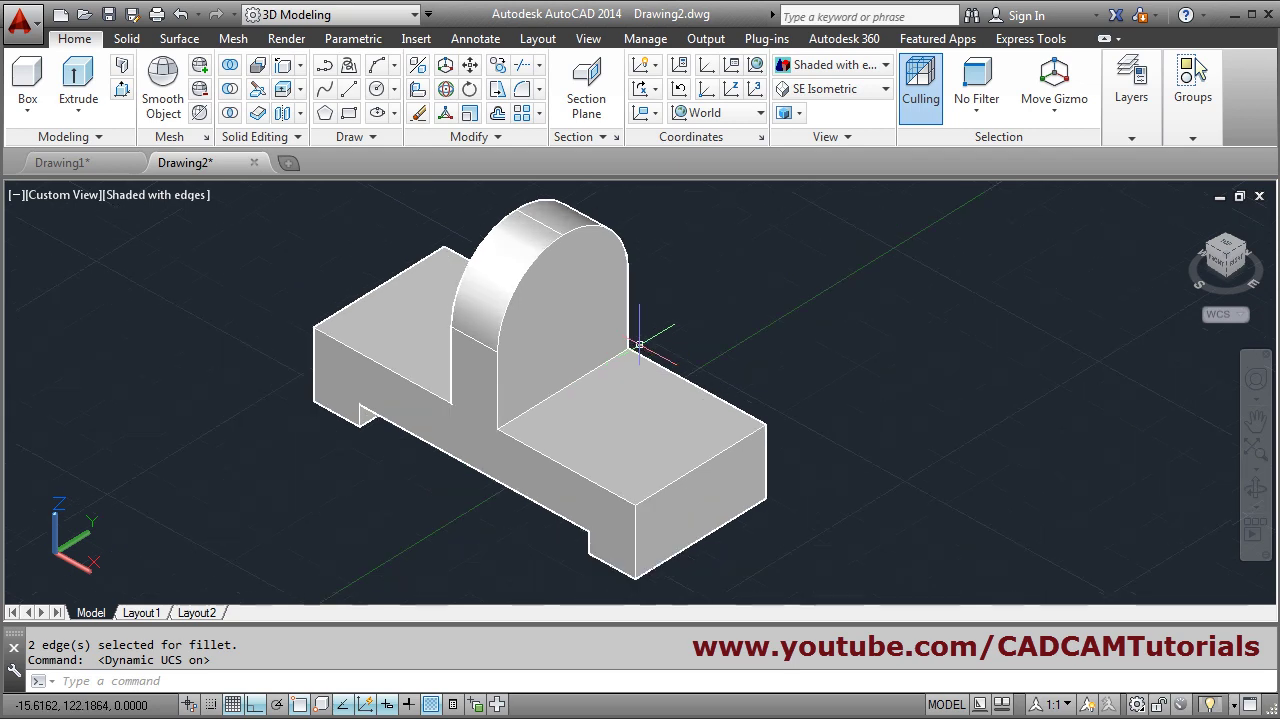
middle_click_drag(704, 267, 720, 325)
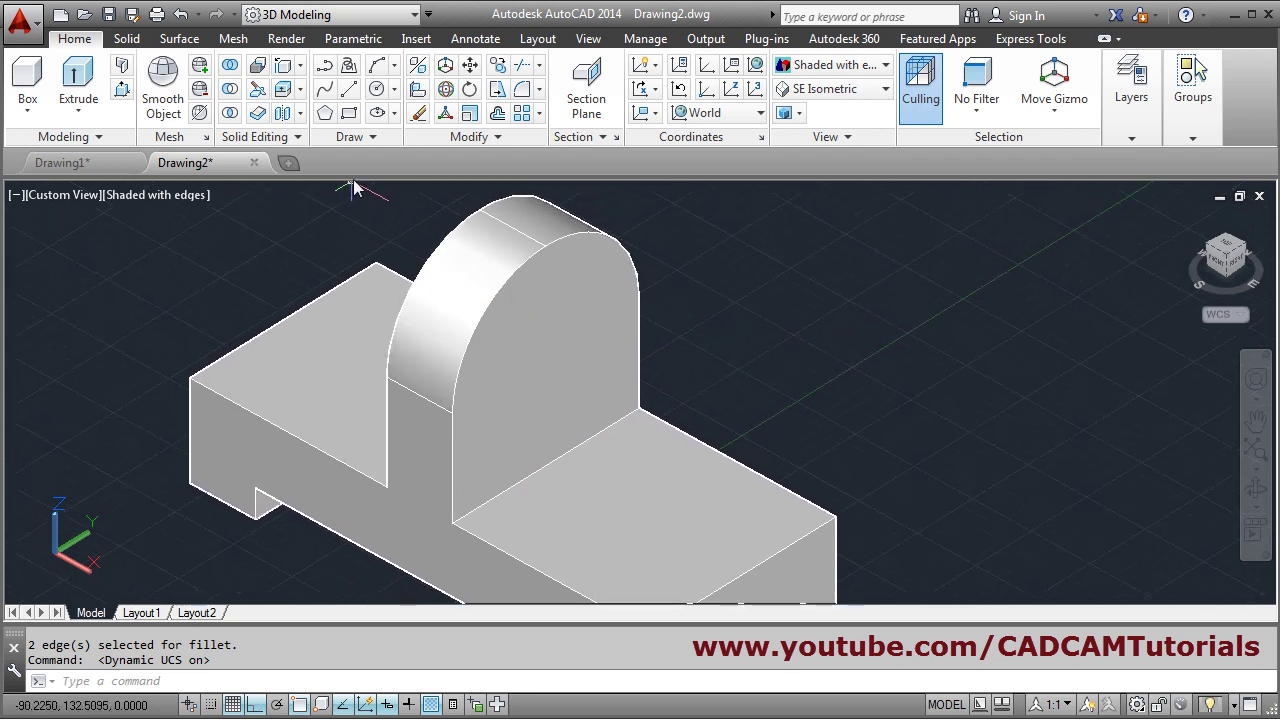
left_click(377, 90)
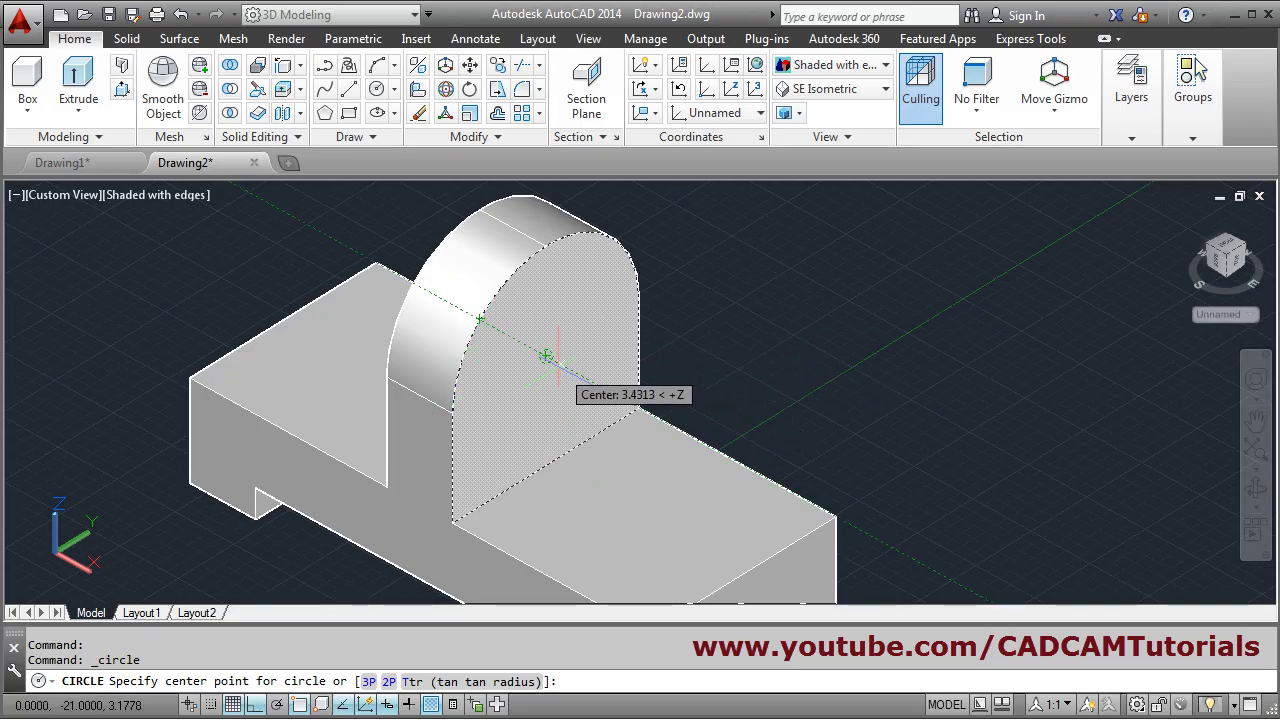
Draw a radius-10 circle at the upright's rounded top and presspull it through as a hole.
left_click(546, 356)
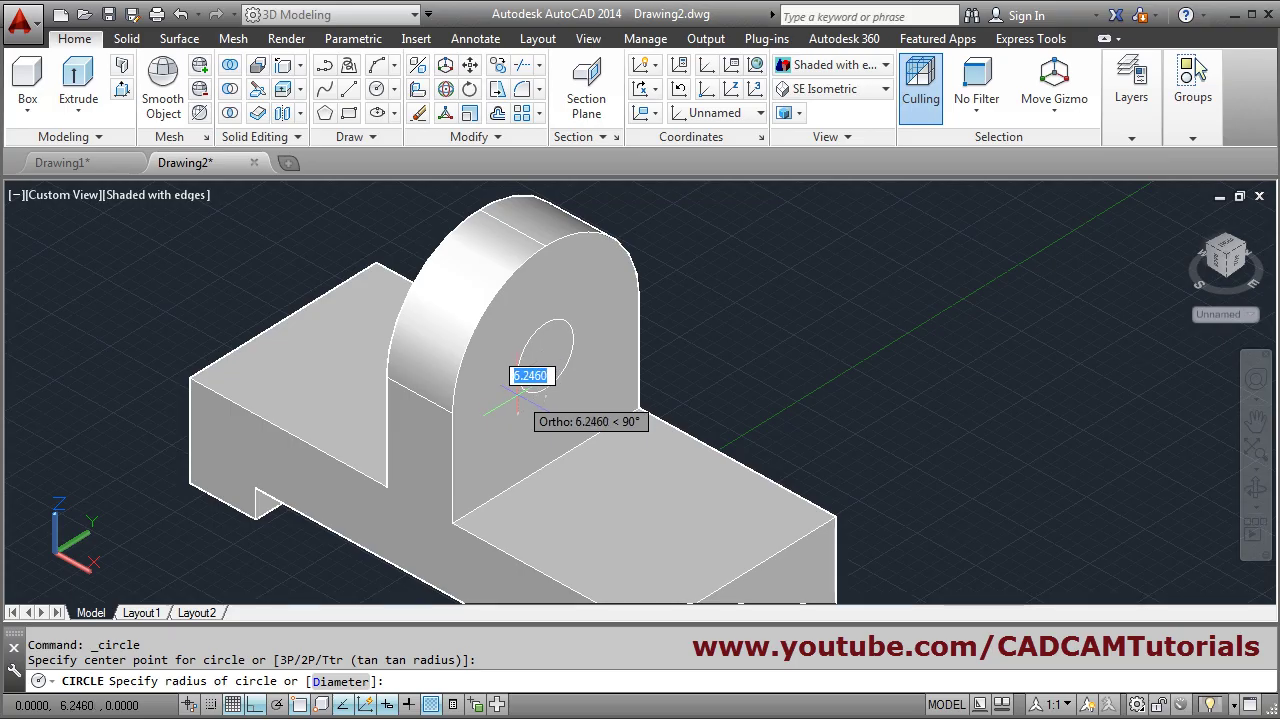
type("10")
key("Return")
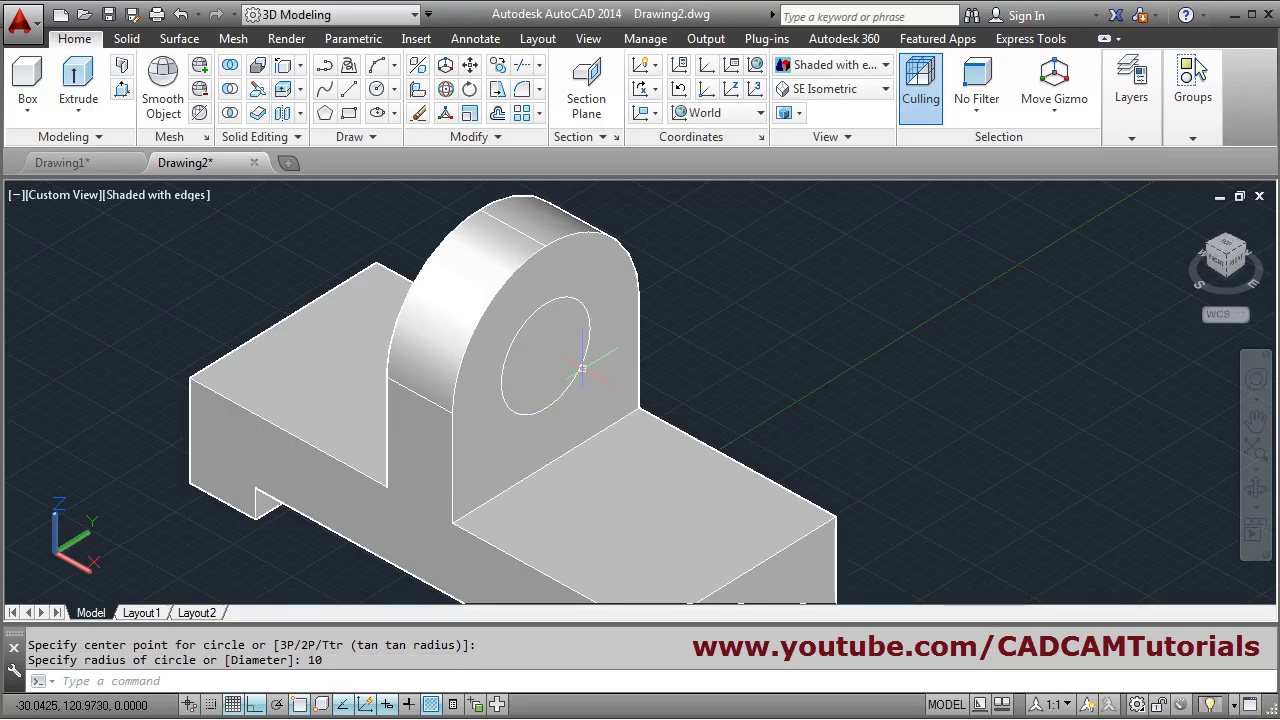
scroll(743, 371, "down", 3)
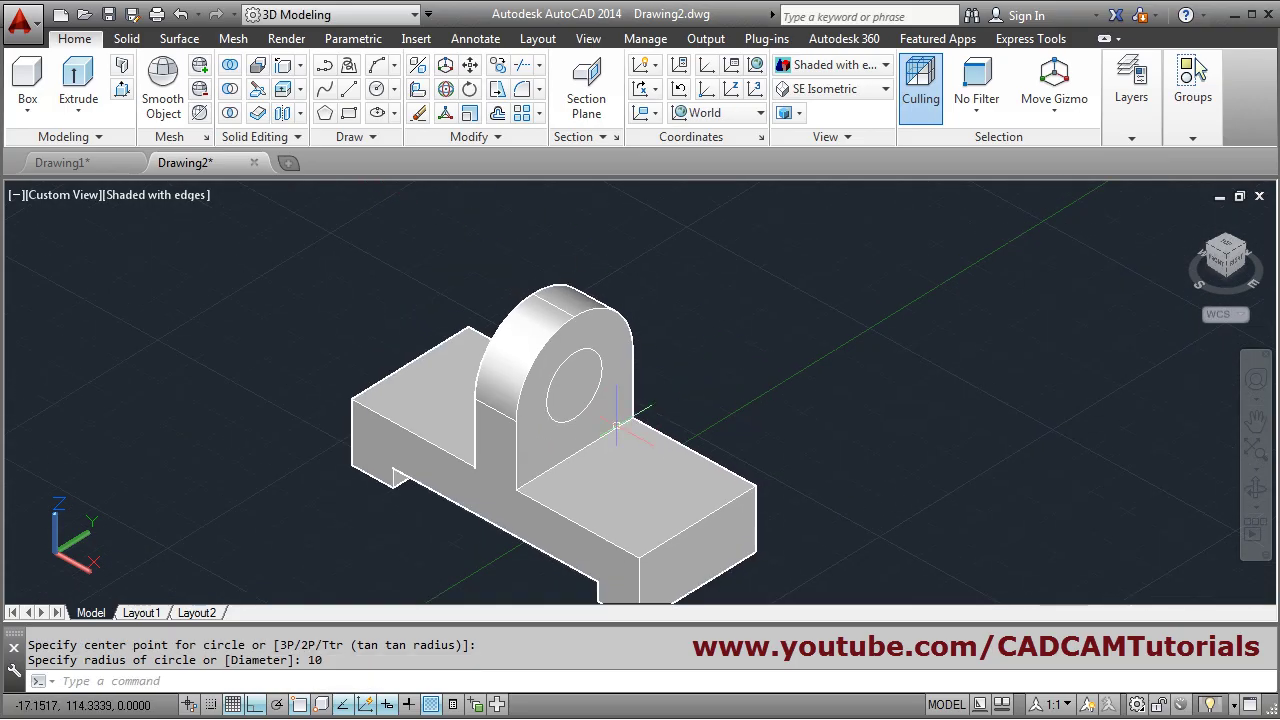
left_click(120, 95)
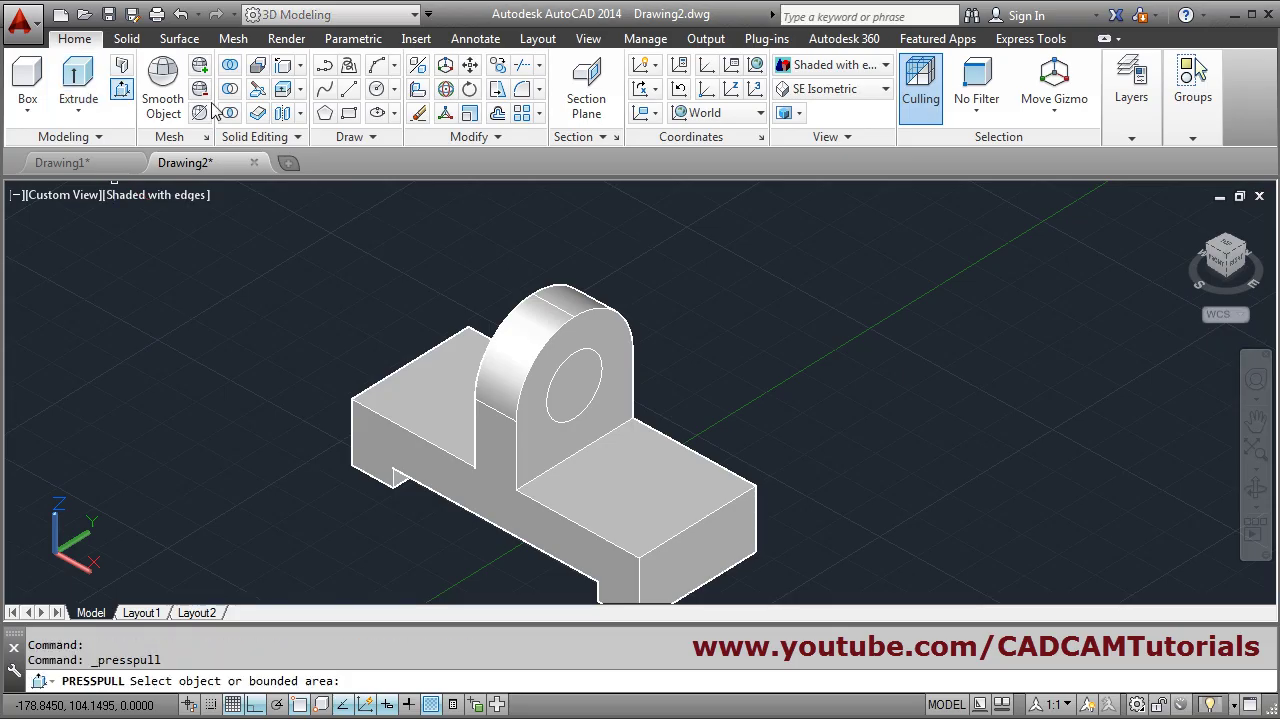
left_click(575, 390)
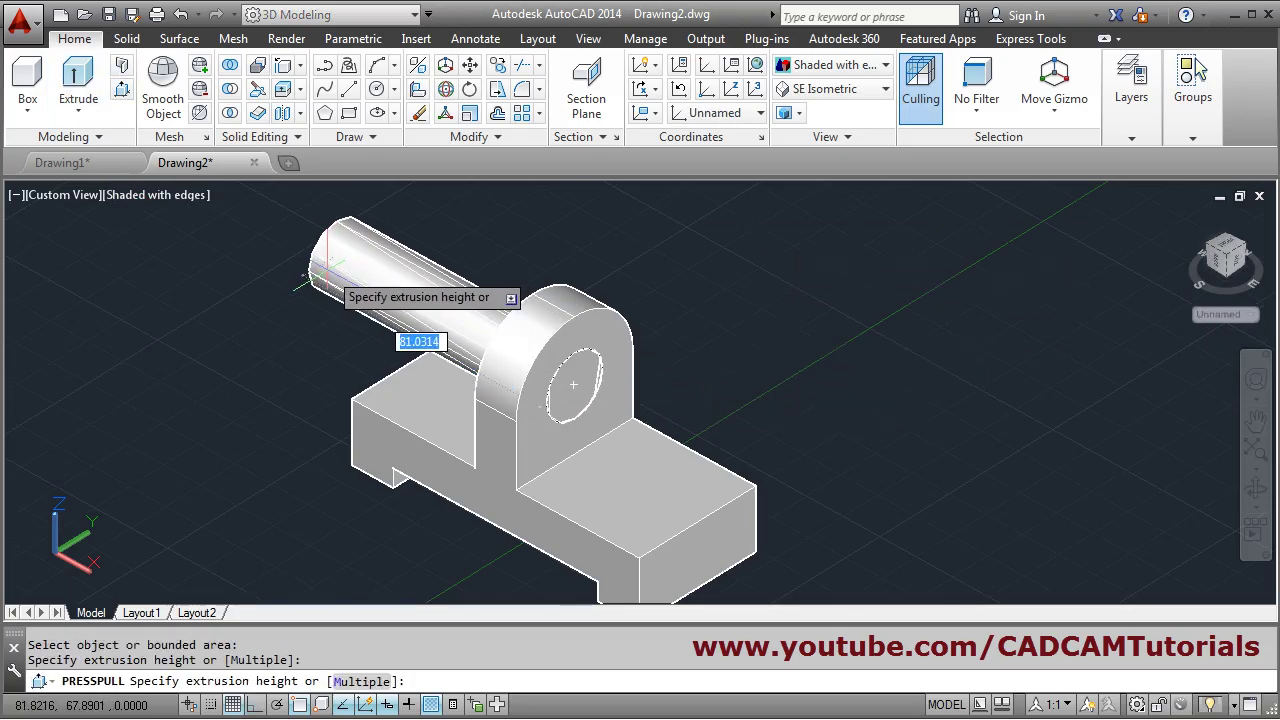
left_click(319, 271)
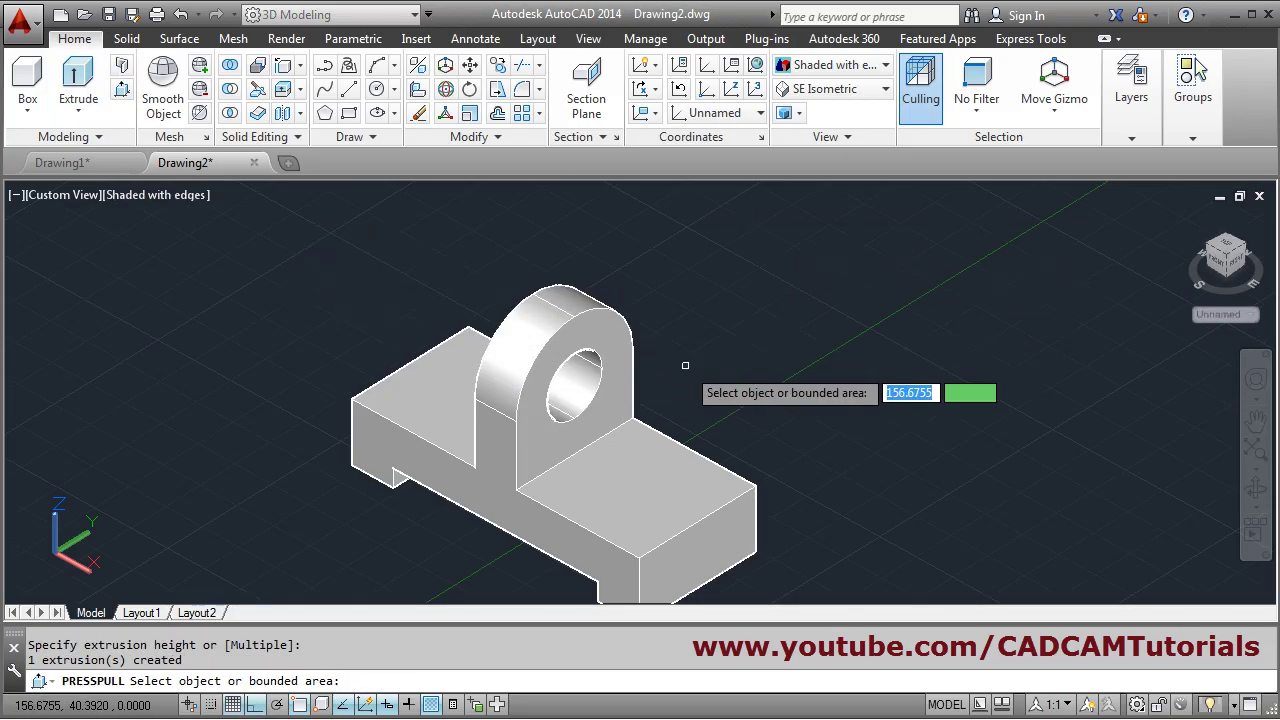
key("Return")
Zoom to extents and compare the holed bracket against the PDF drawing.
middle_click_drag(666, 380, 651, 366)
middle_click(651, 366)
middle_click(651, 366)
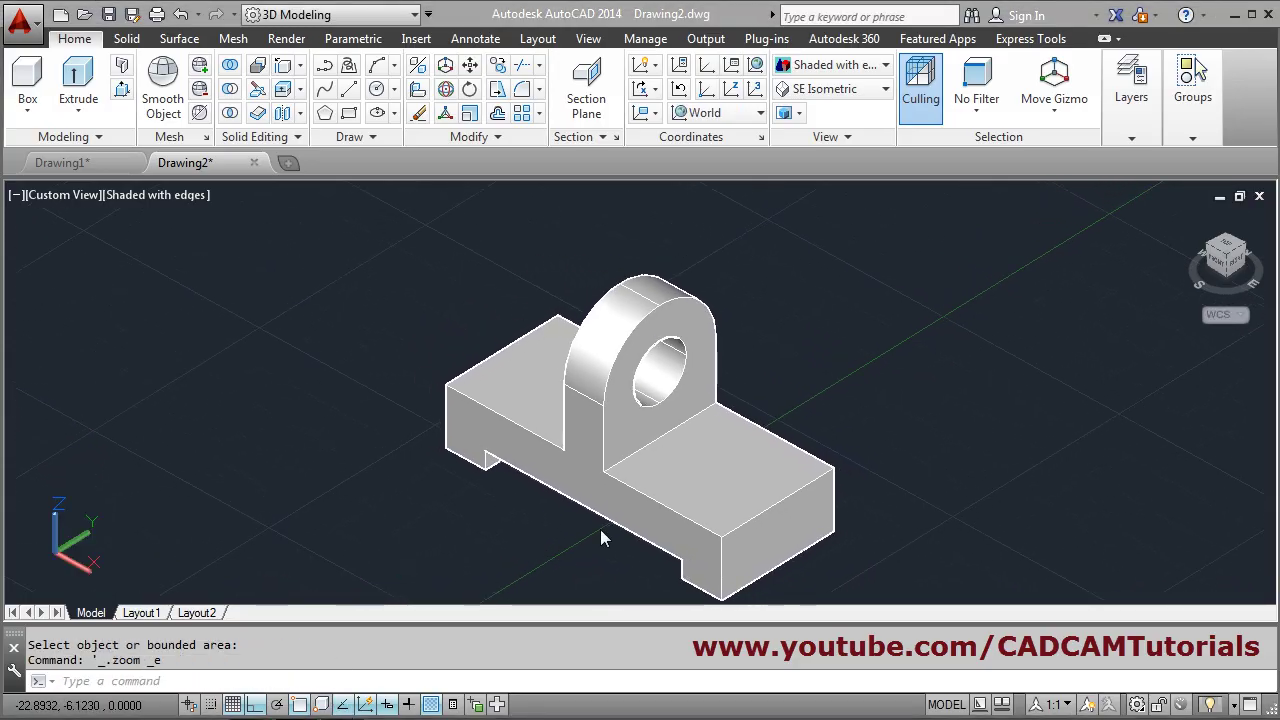
key("alt+Tab")
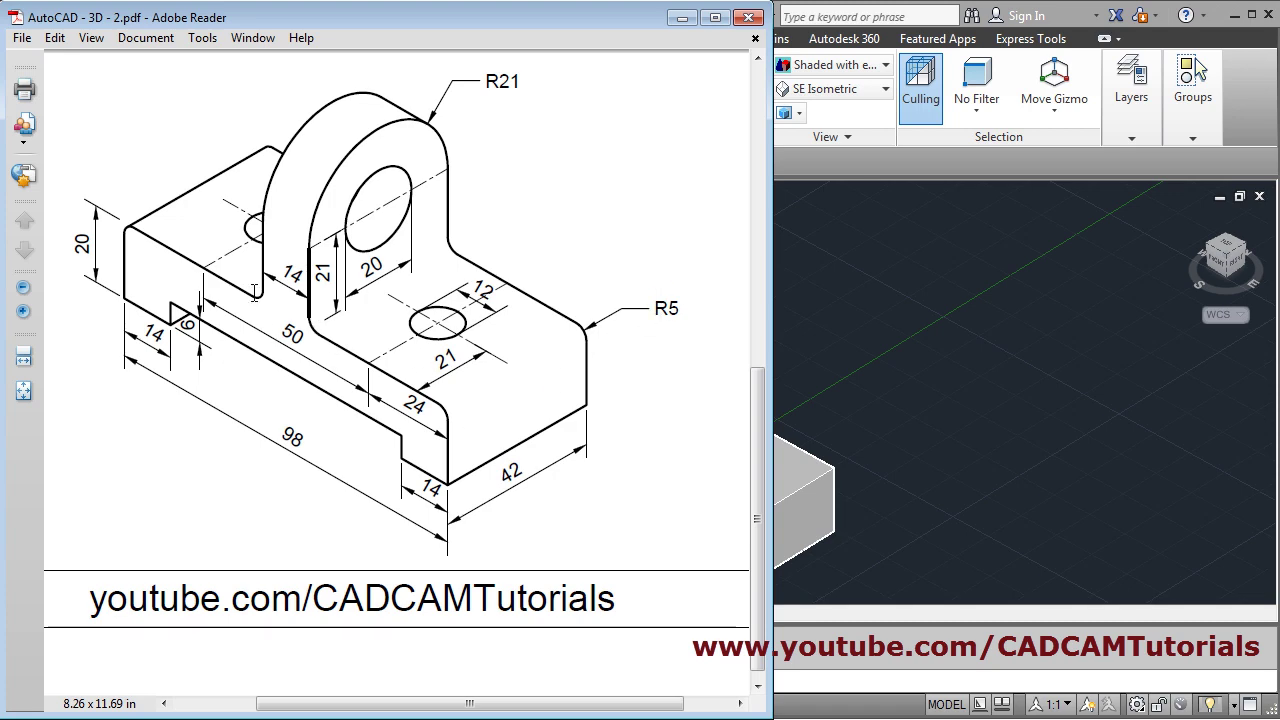
left_click(677, 18)
middle_click_drag(705, 550, 687, 510, "shift")
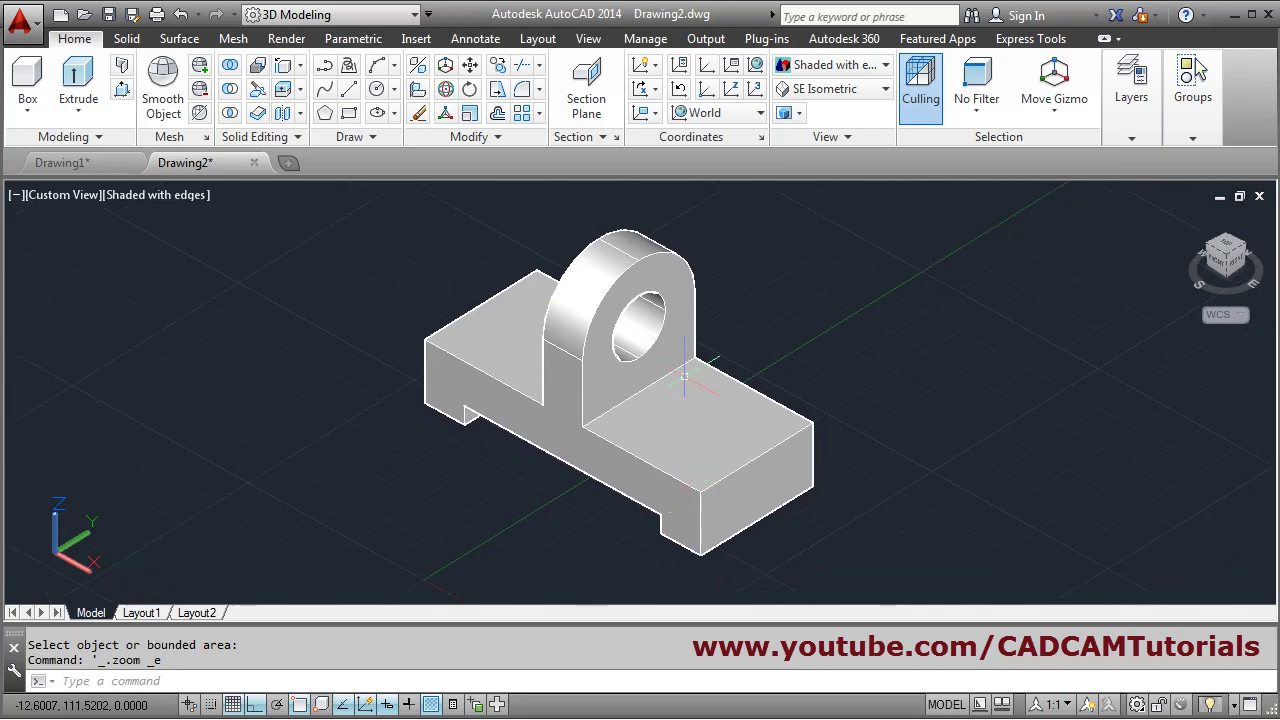
scroll(684, 376, "up", 3)
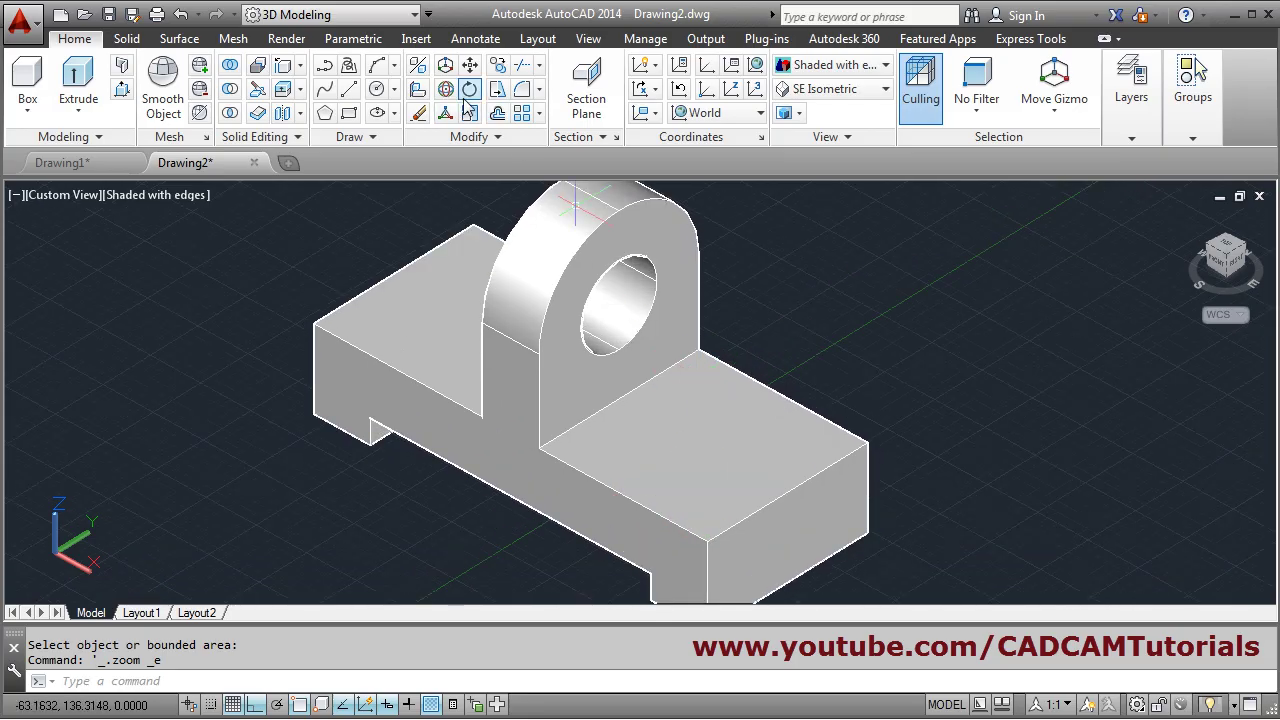
Fillet the base end's front and back top edges with radius 5.
left_click(523, 89)
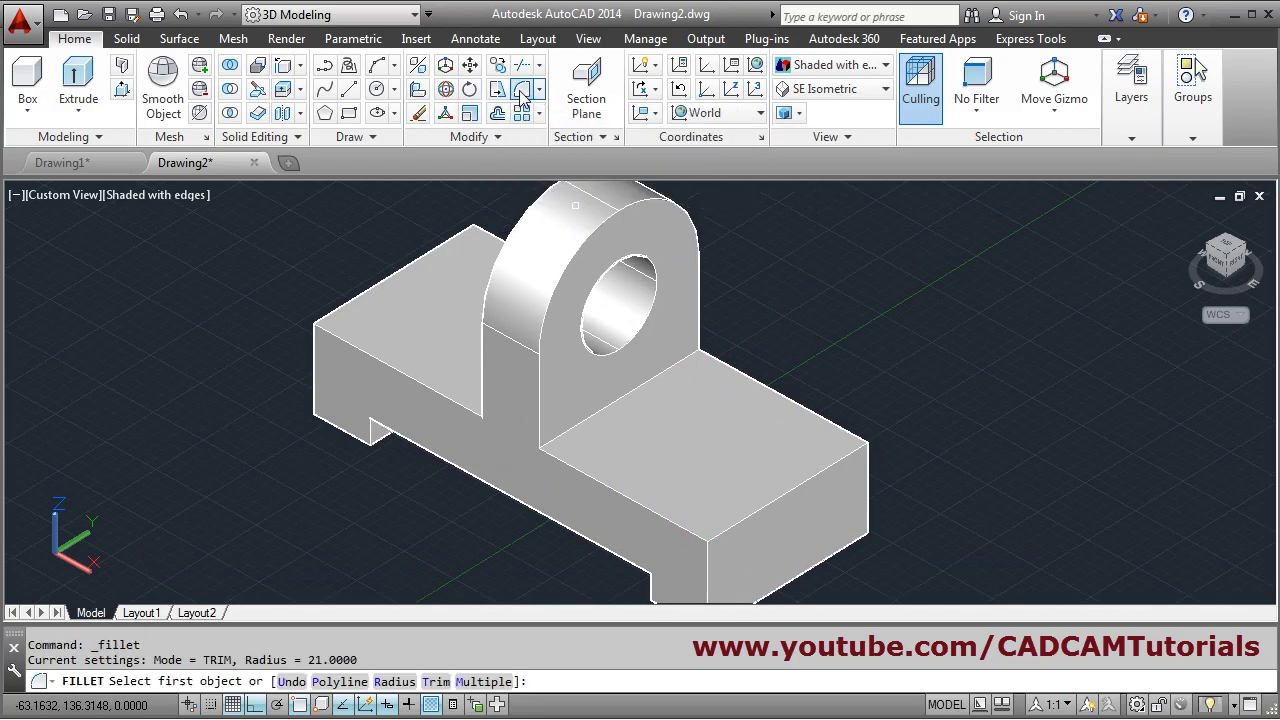
left_click(785, 492)
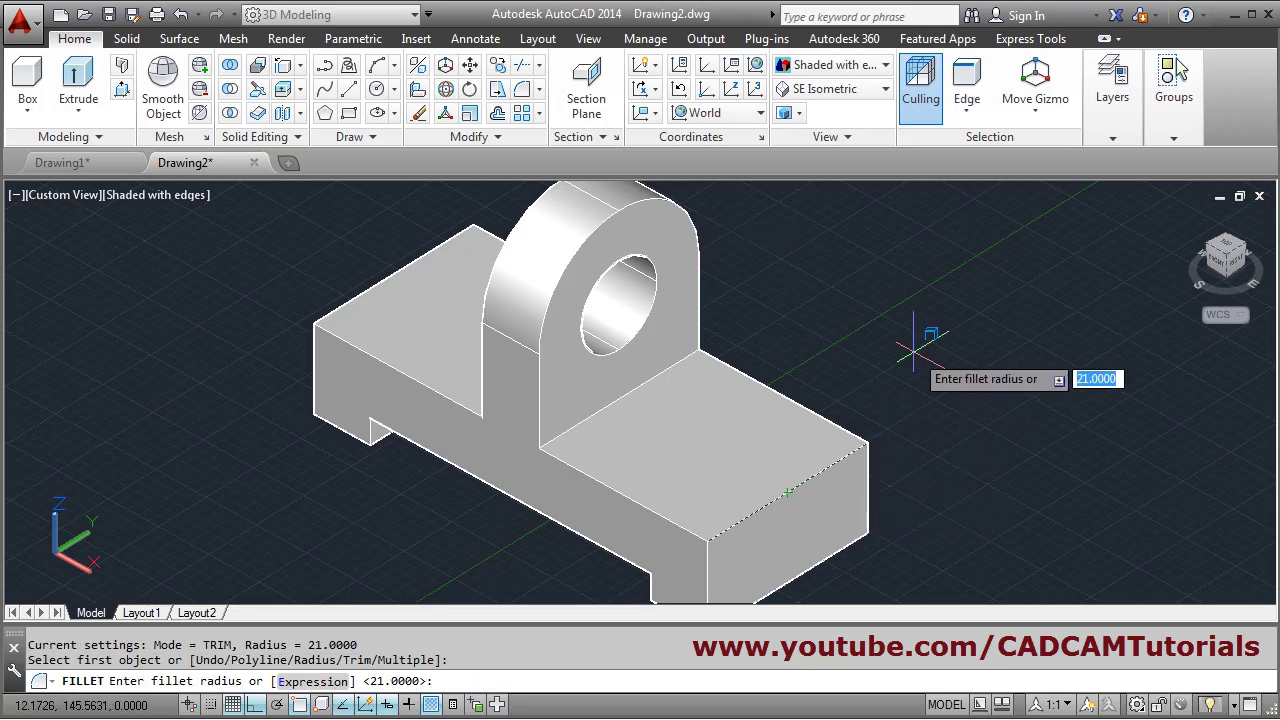
type("5")
key("Return")
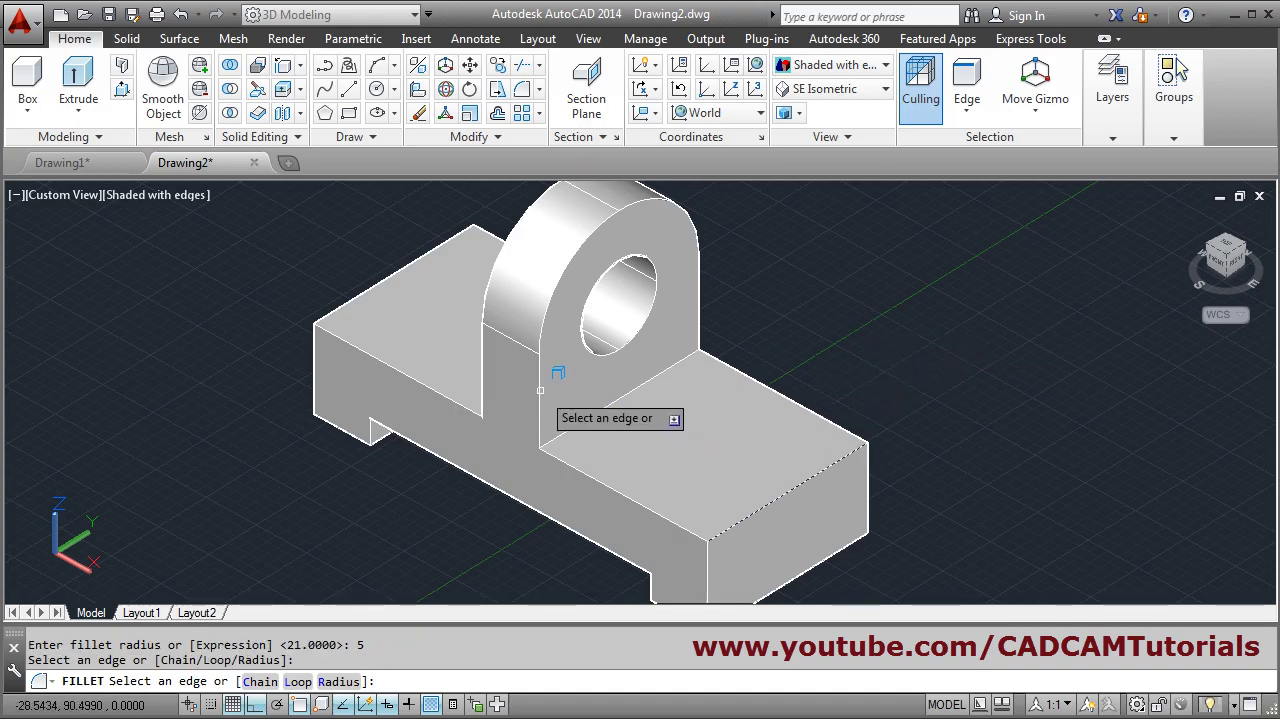
left_click(585, 423)
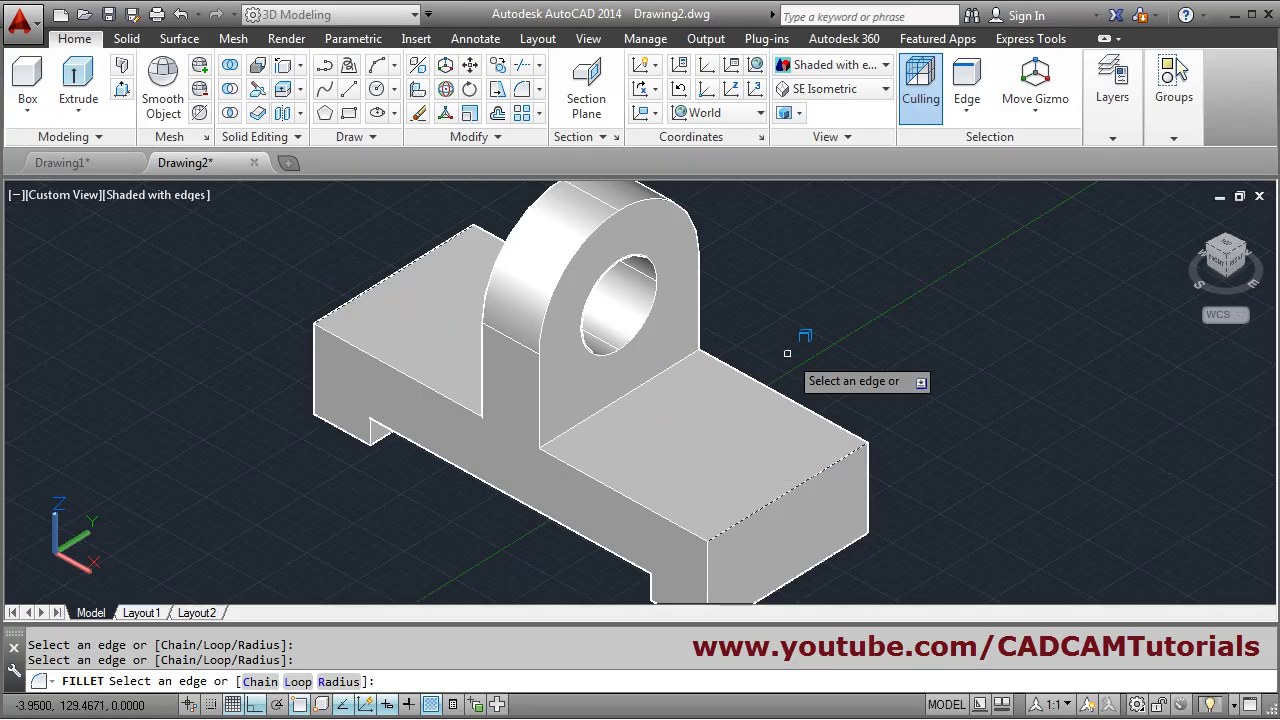
scroll(811, 361, "down", 2)
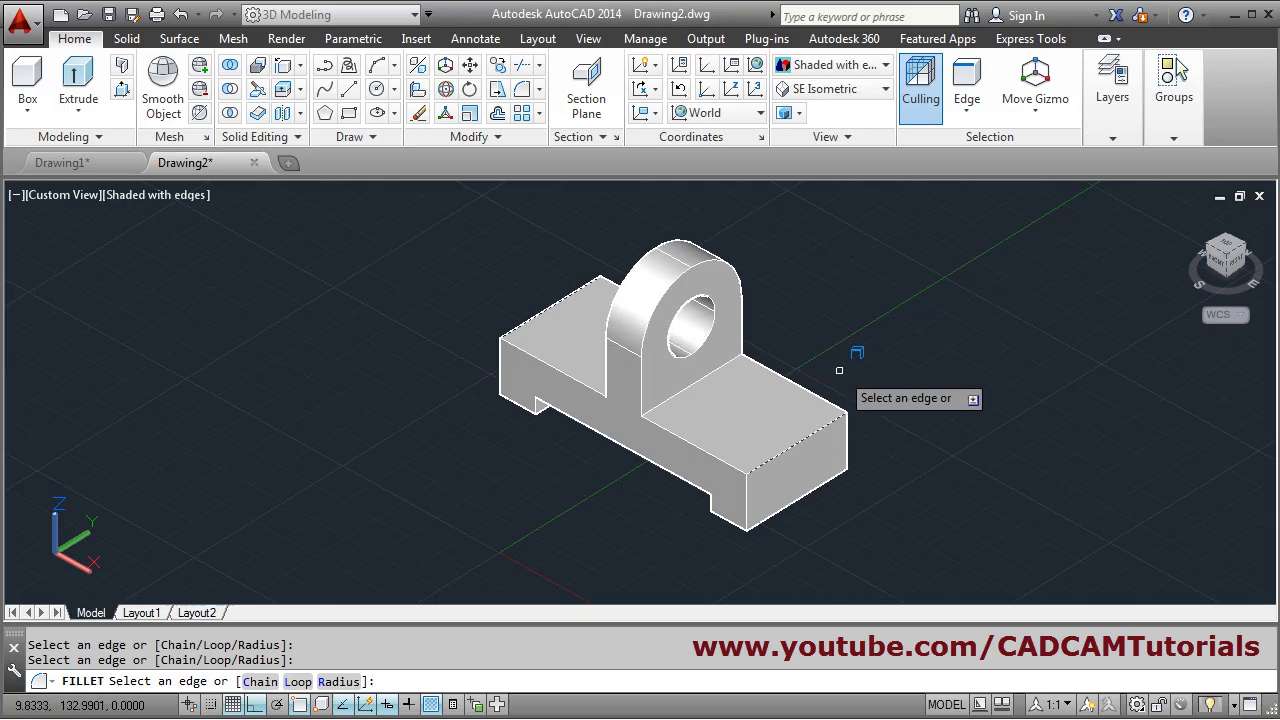
key("Return")
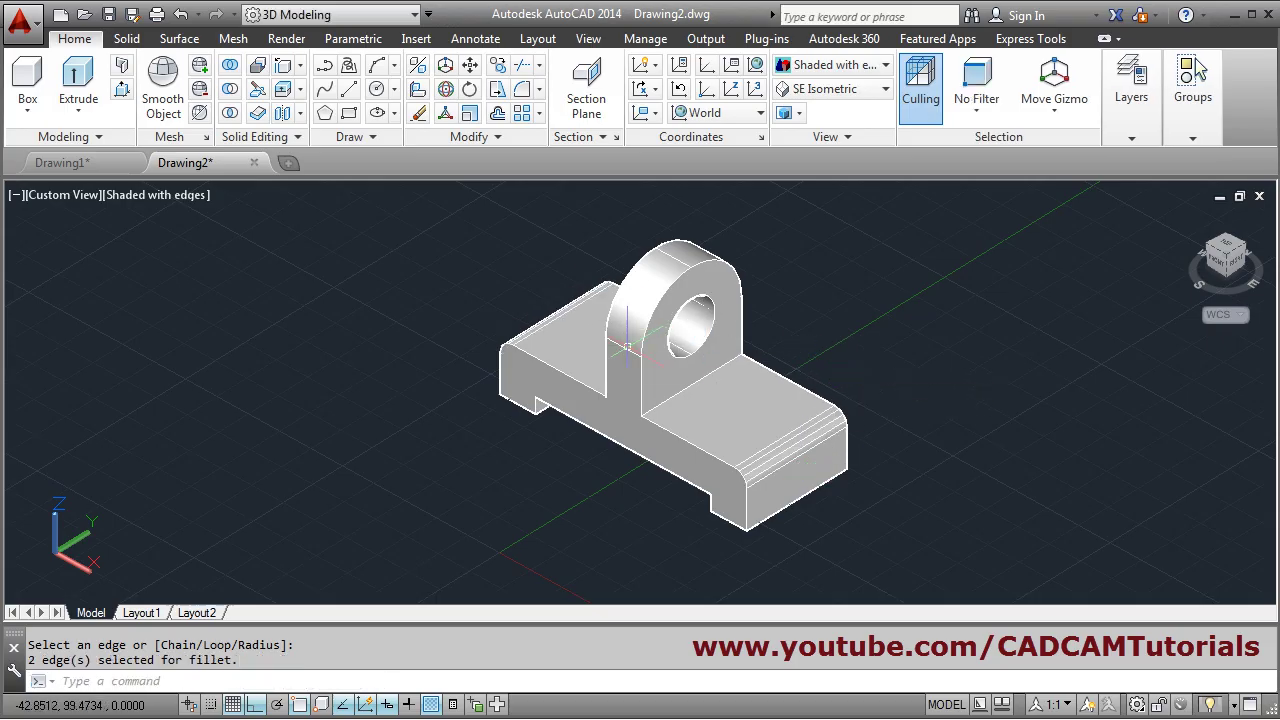
middle_click_drag(627, 346, 689, 428, "shift")
scroll(733, 378, "down", 2)
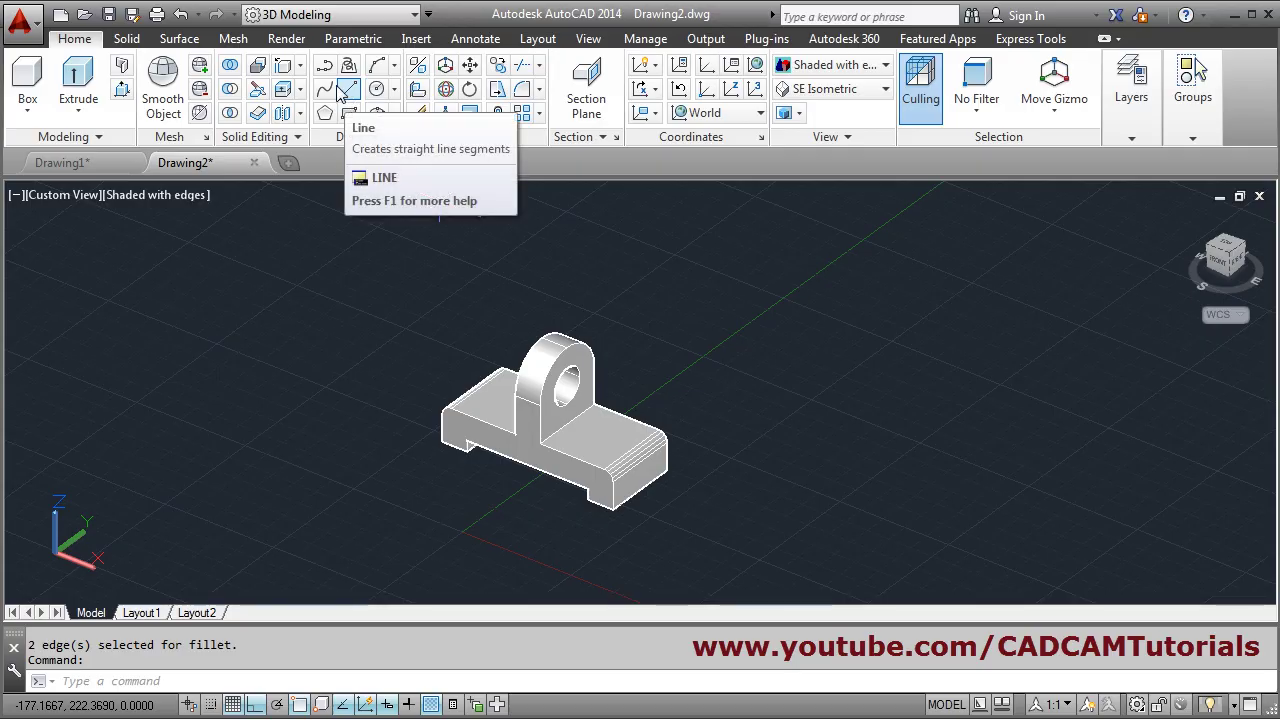
Move the bracket further along the X axis.
left_click(470, 64)
left_click(606, 440)
key("Return")
left_click(705, 392)
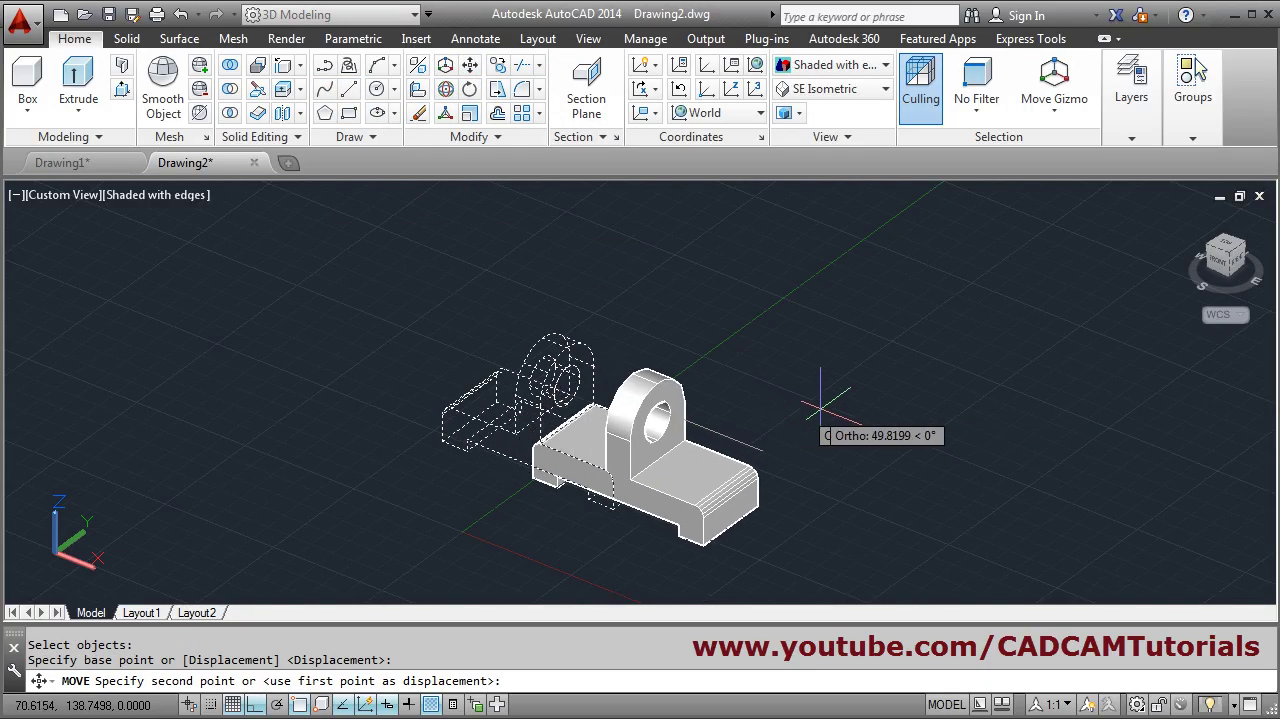
left_click(945, 445)
key("Escape")
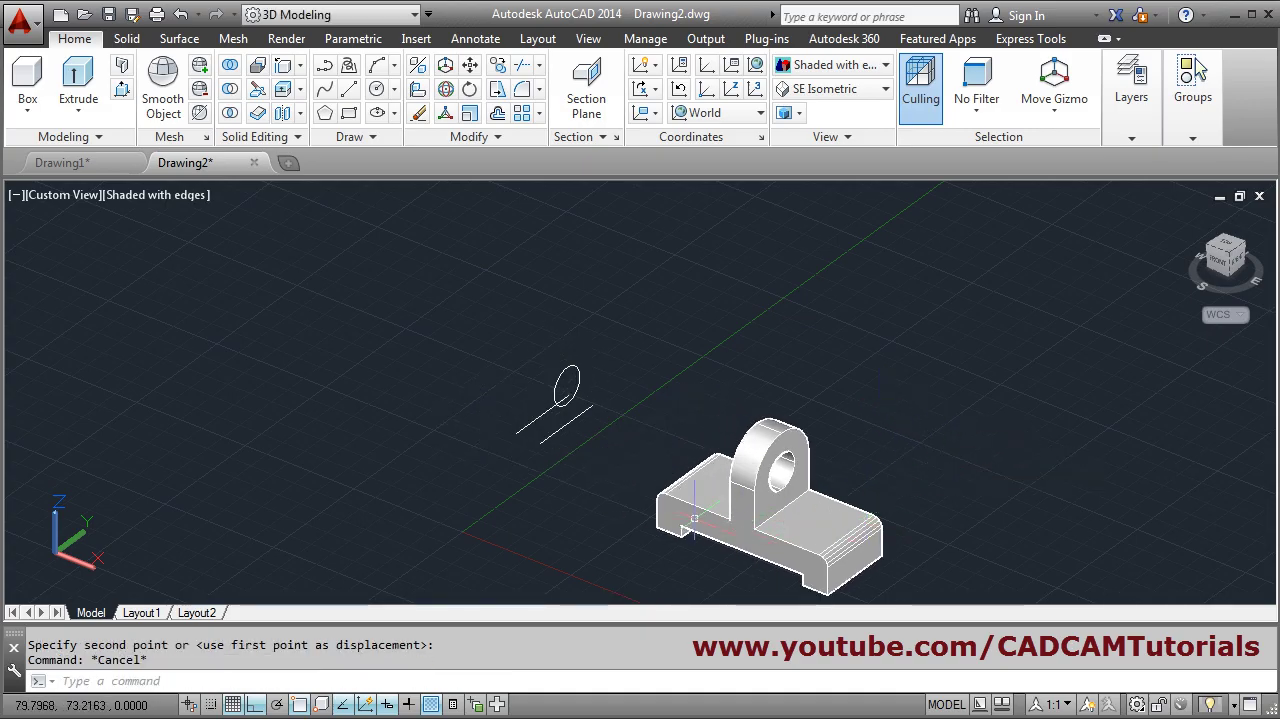
Erase the leftover construction lines and ellipse with a window, then zoom to extents.
type("e")
key("Return")
left_click(598, 445)
left_click(535, 386)
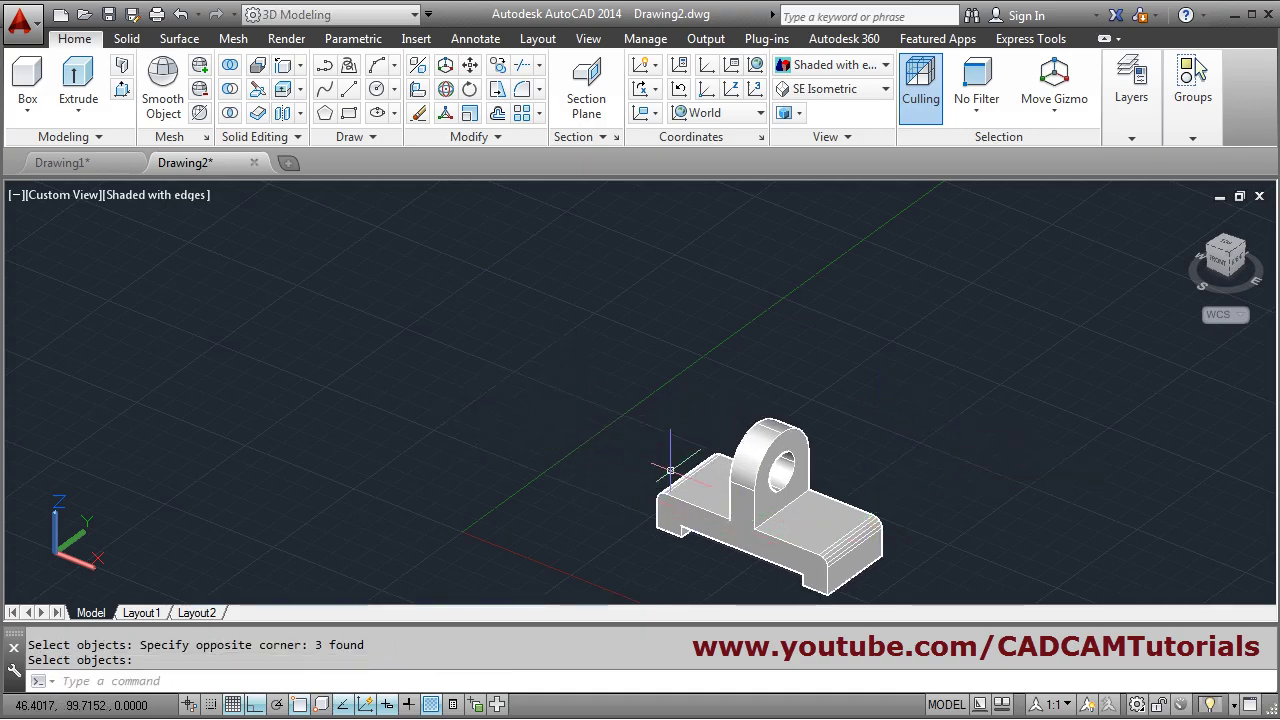
middle_click(670, 470)
middle_click(670, 470)
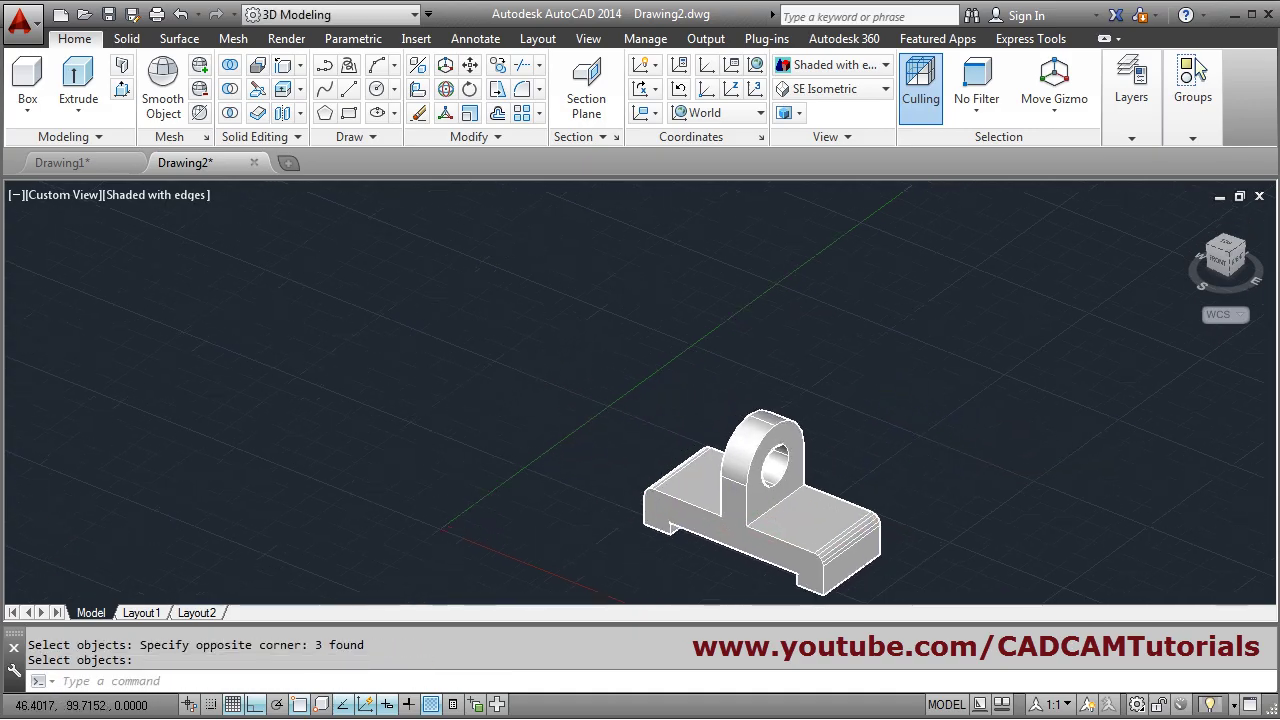
left_click(520, 90)
Fillet the front and back upright-to-base joint edges with radius 5.
left_click(660, 437)
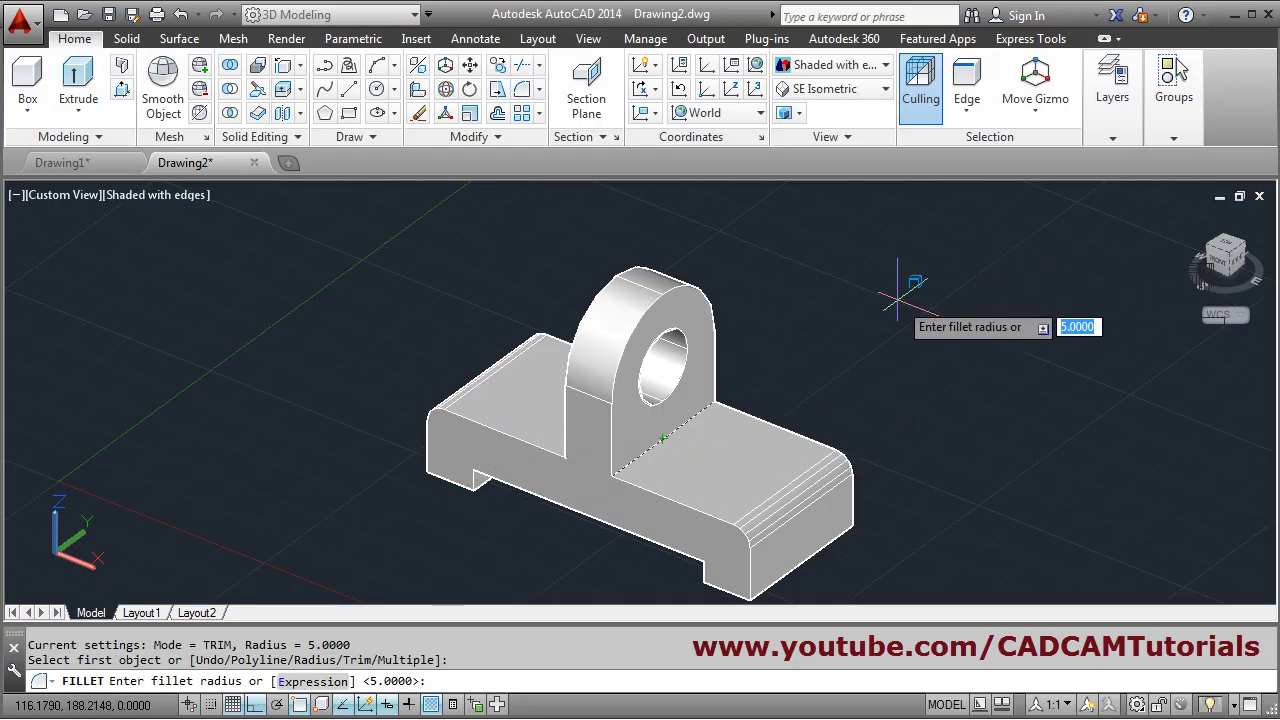
key("Return")
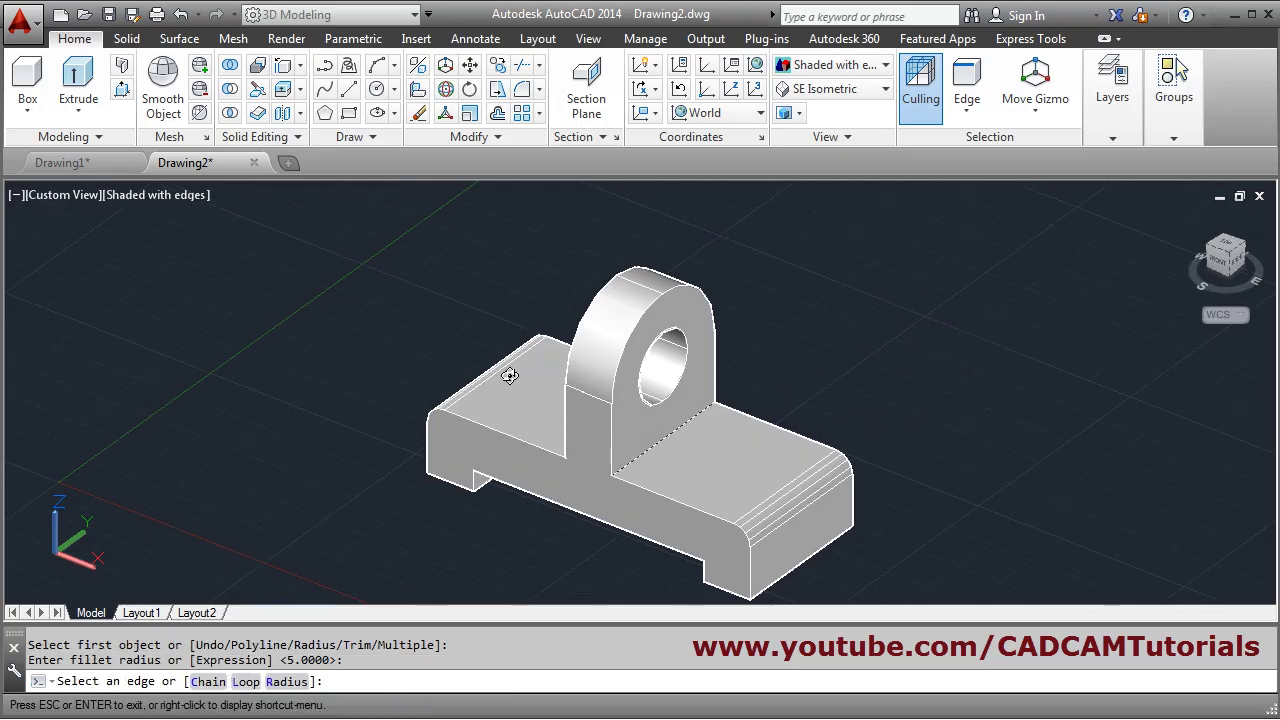
middle_click_drag(509, 371, 674, 380, "shift")
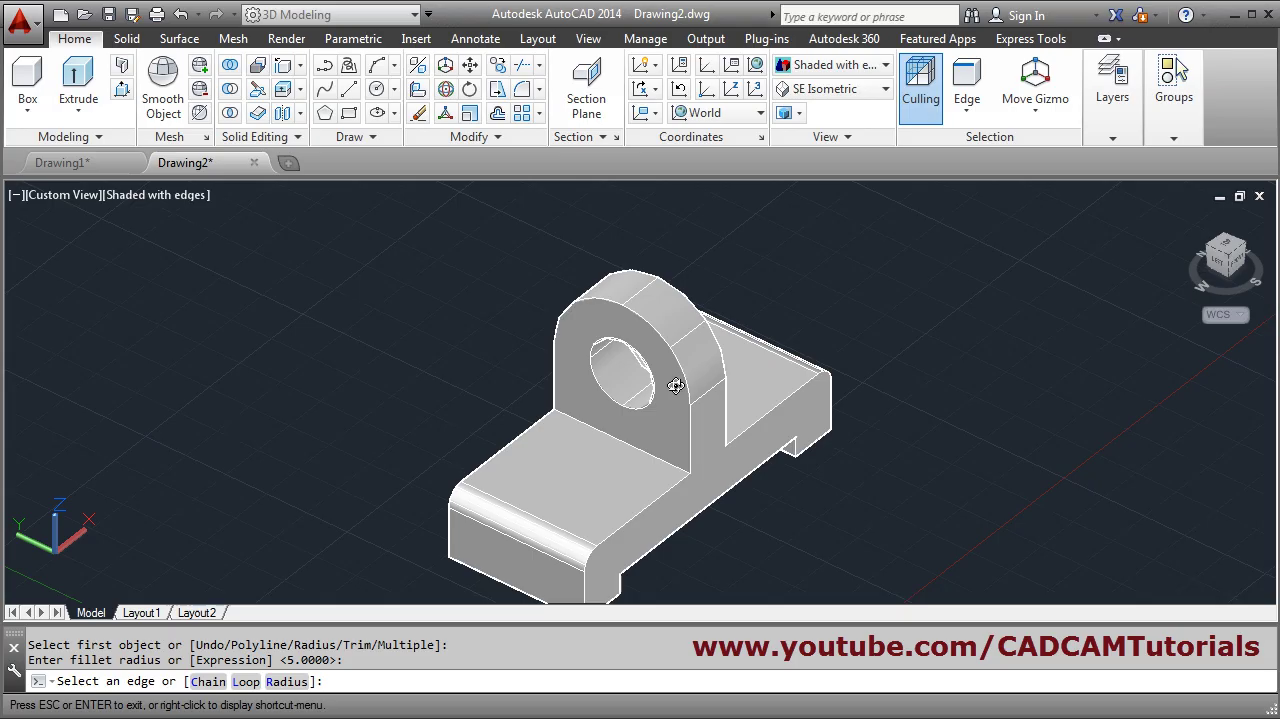
left_click(624, 443)
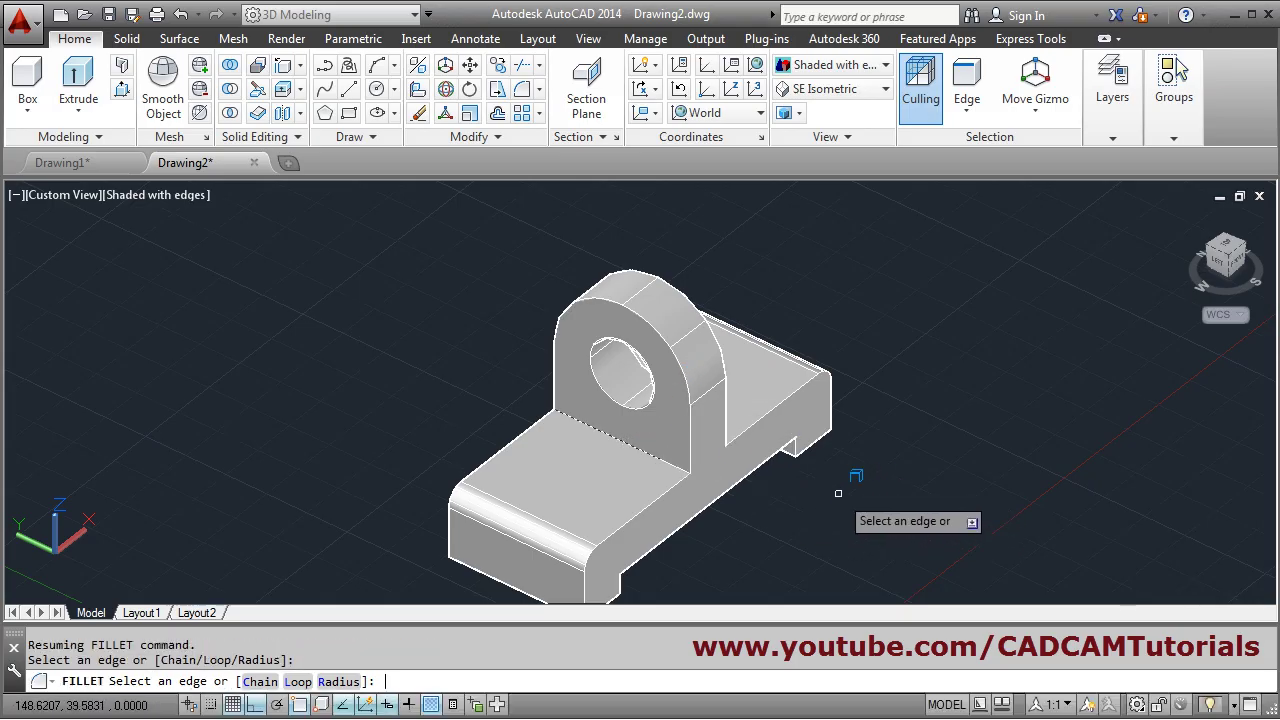
key("Return")
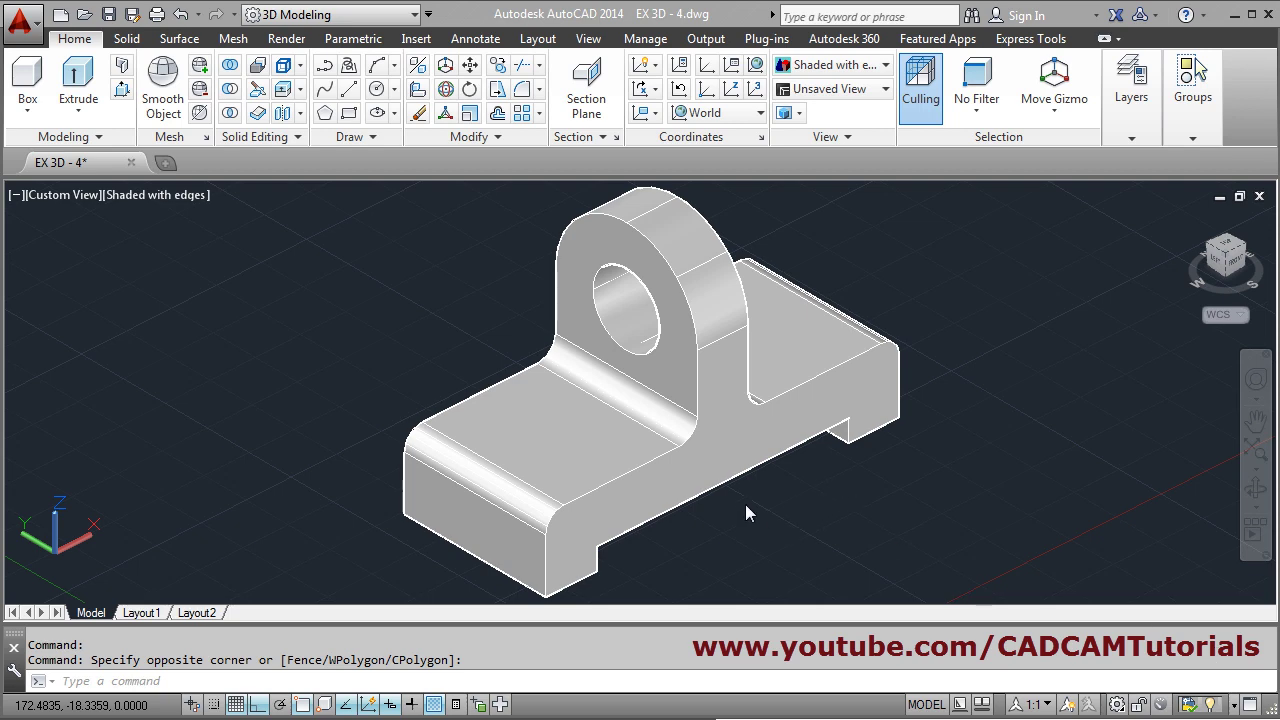
key("alt+Tab")
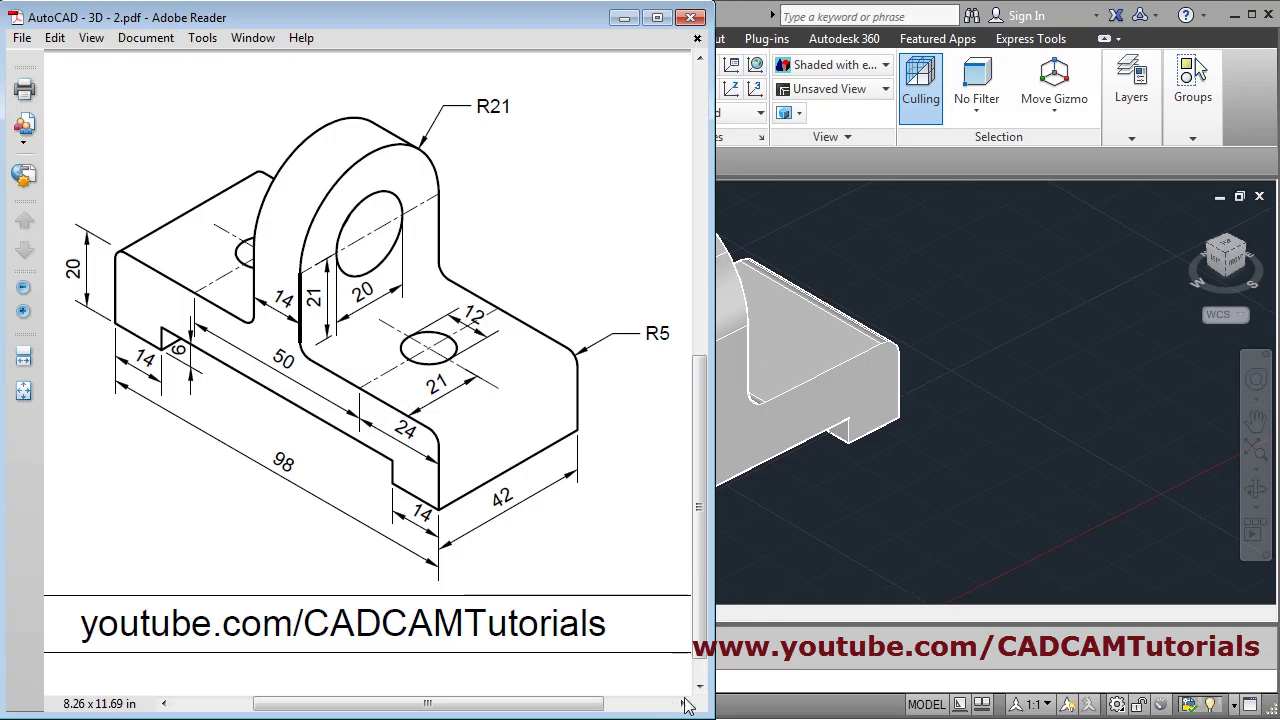
left_click(931, 507)
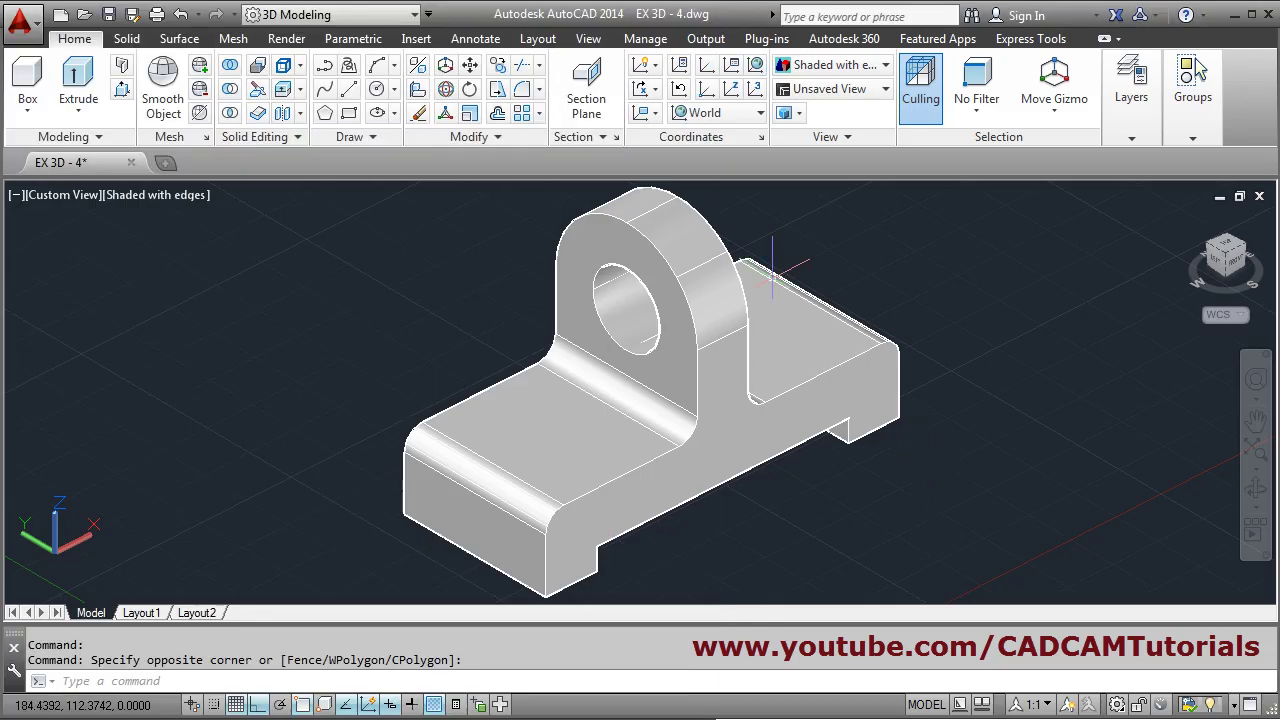
Copy the base's back top edge 19 units away as a new line, then exit SOLIDEDIT.
left_click(300, 66)
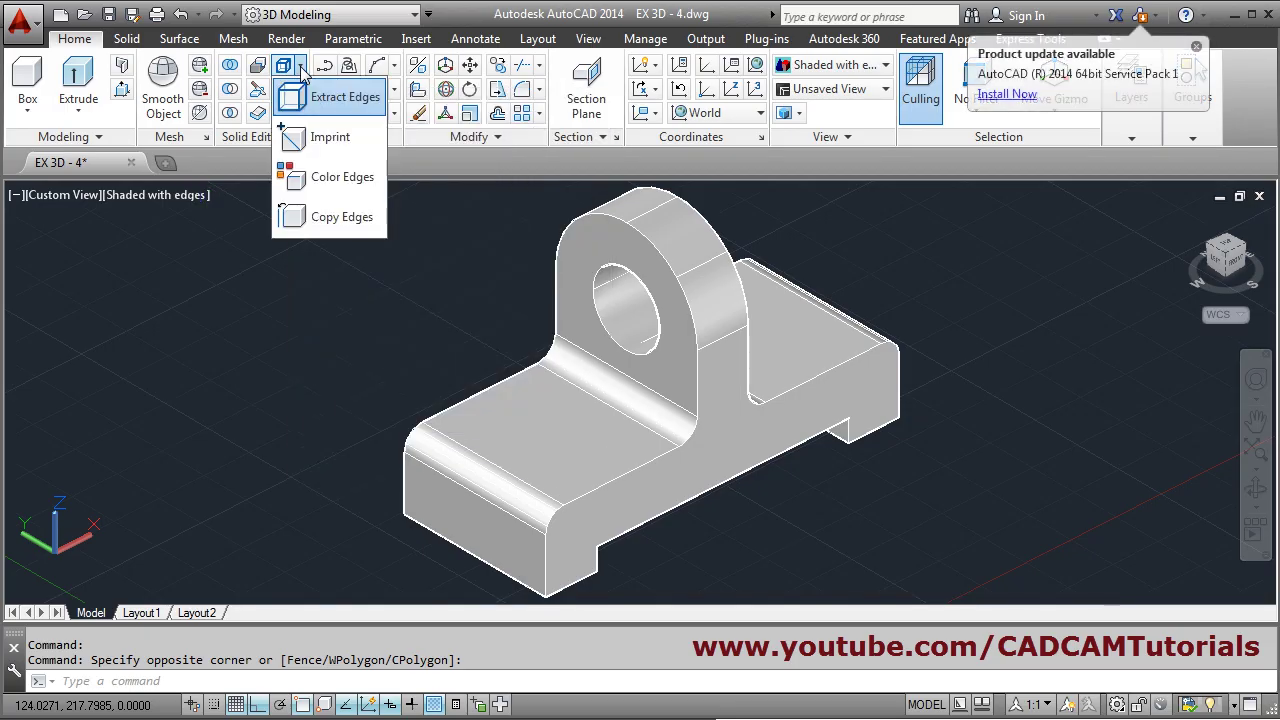
left_click(330, 217)
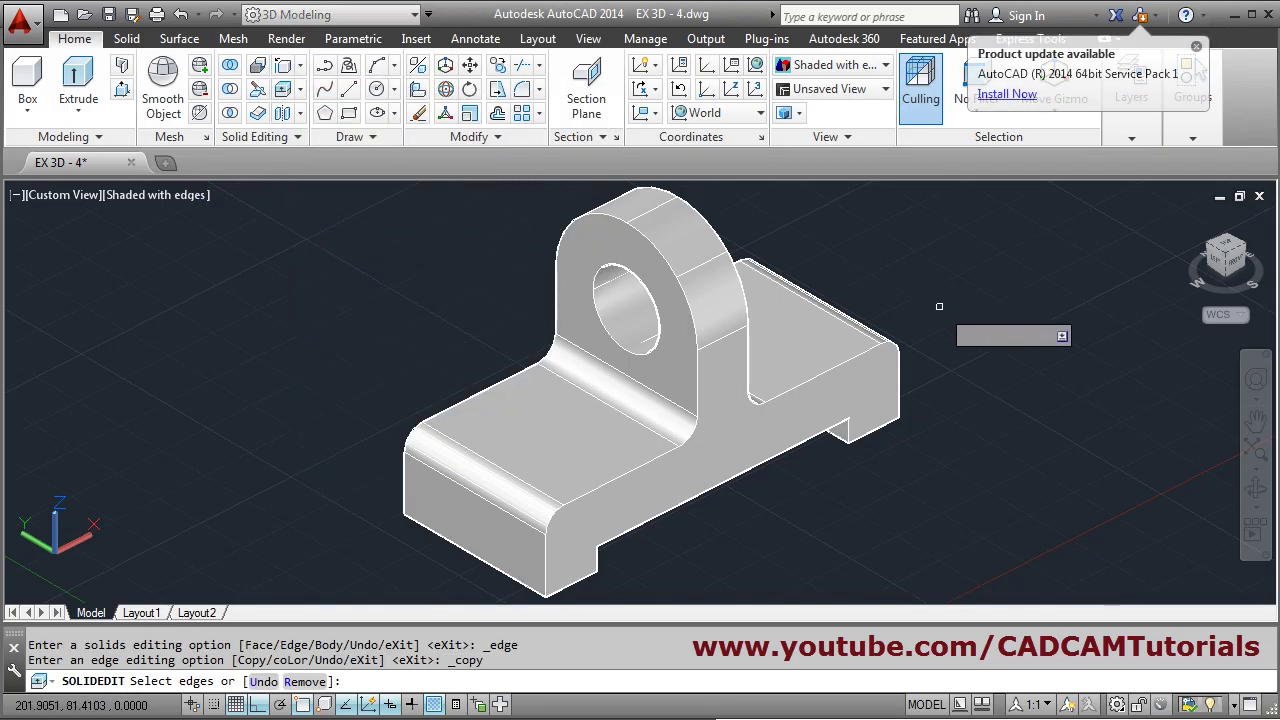
left_click(856, 328)
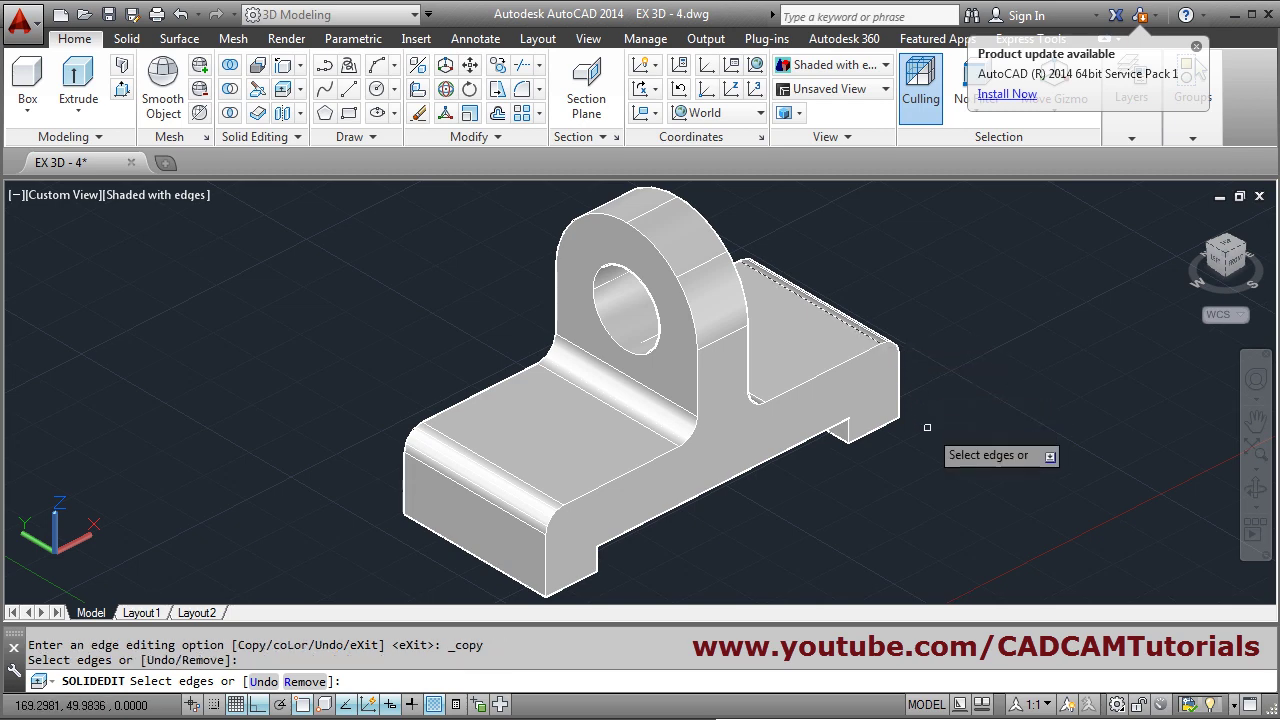
key("Return")
left_click(951, 476)
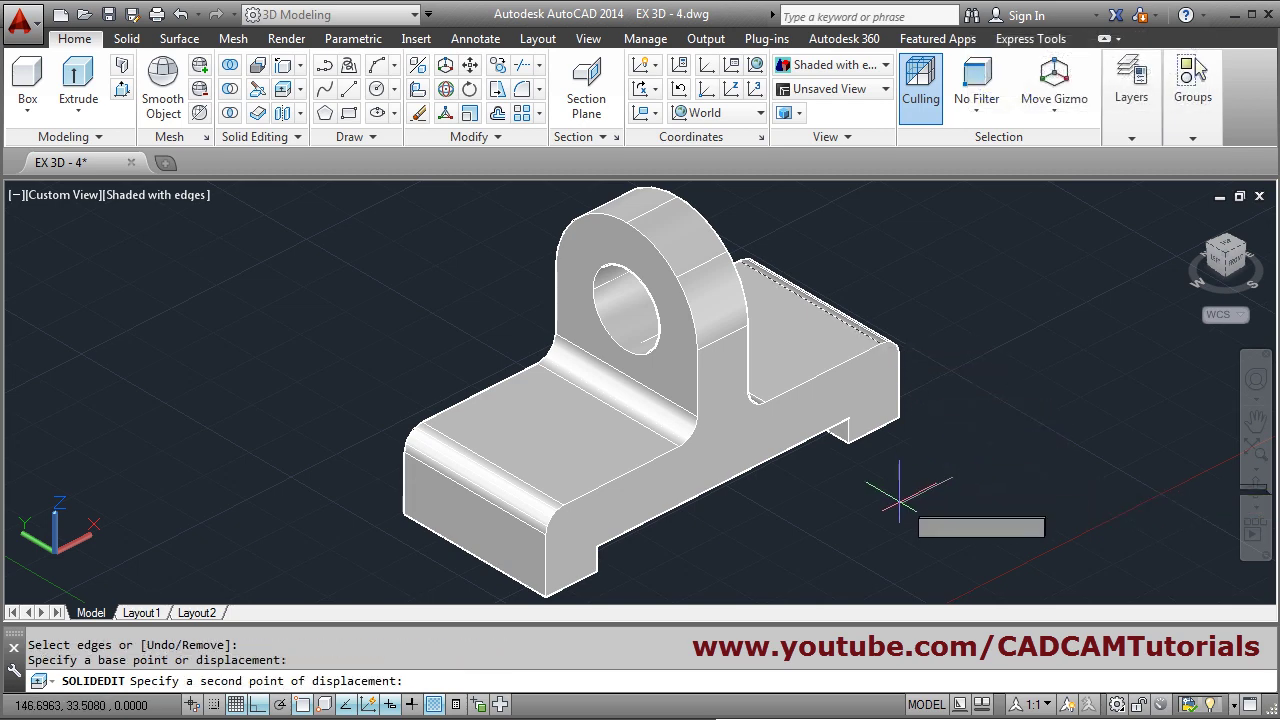
type("1")
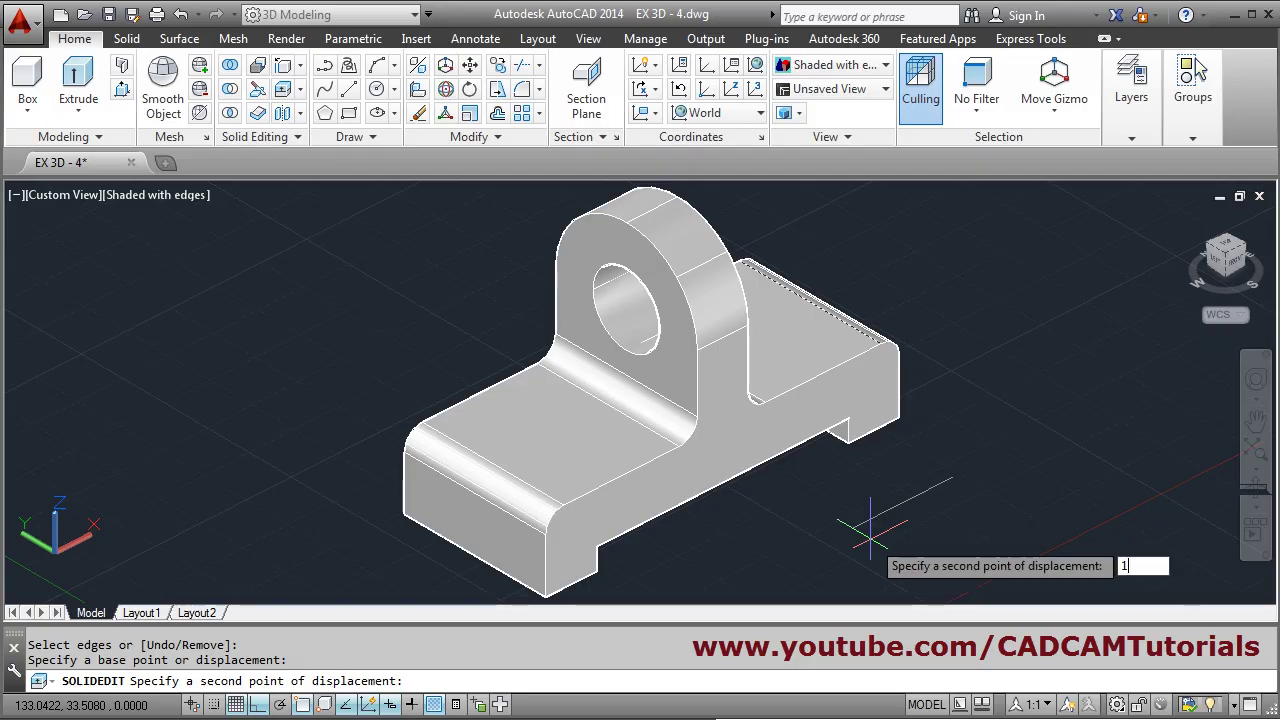
type("9")
key("Return")
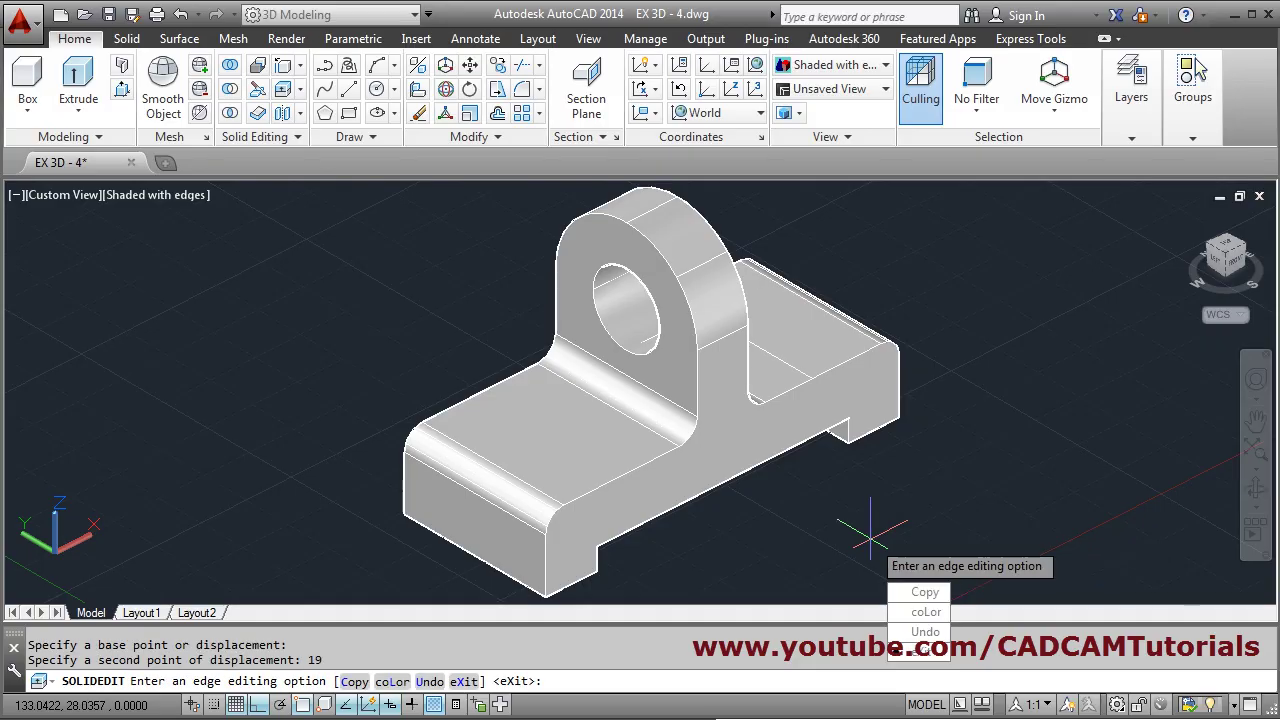
left_click(925, 652)
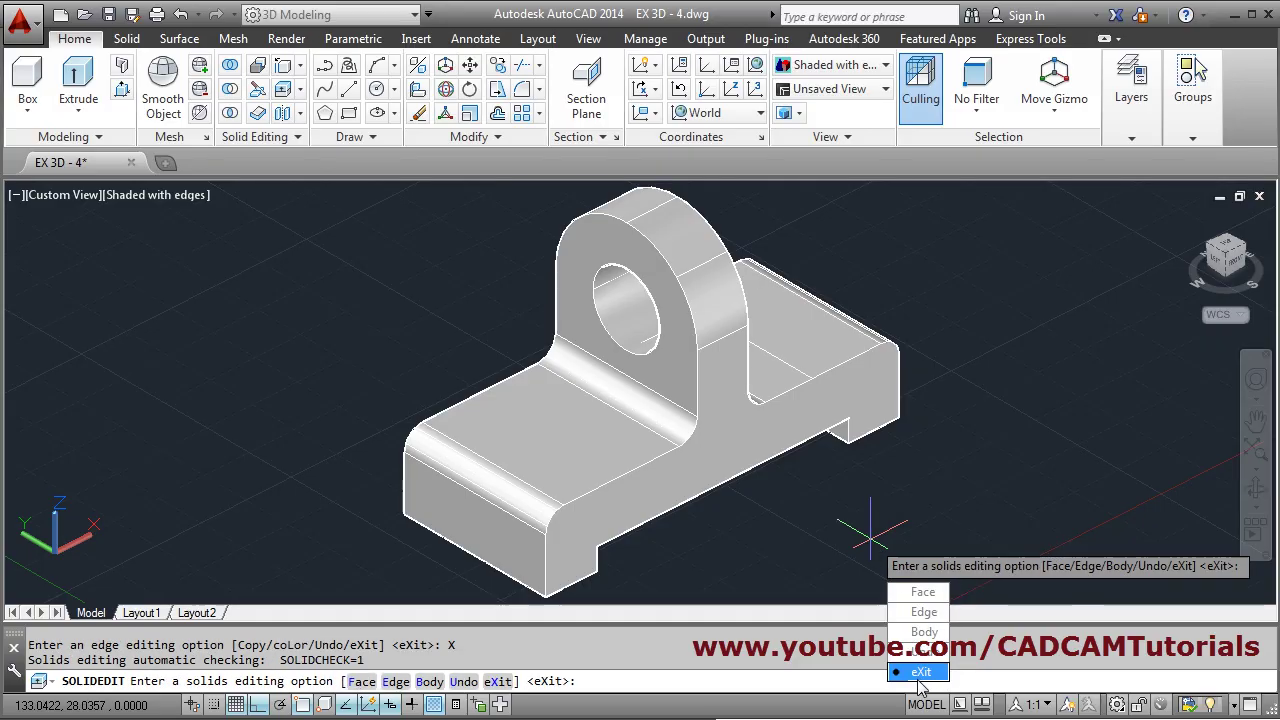
left_click(920, 674)
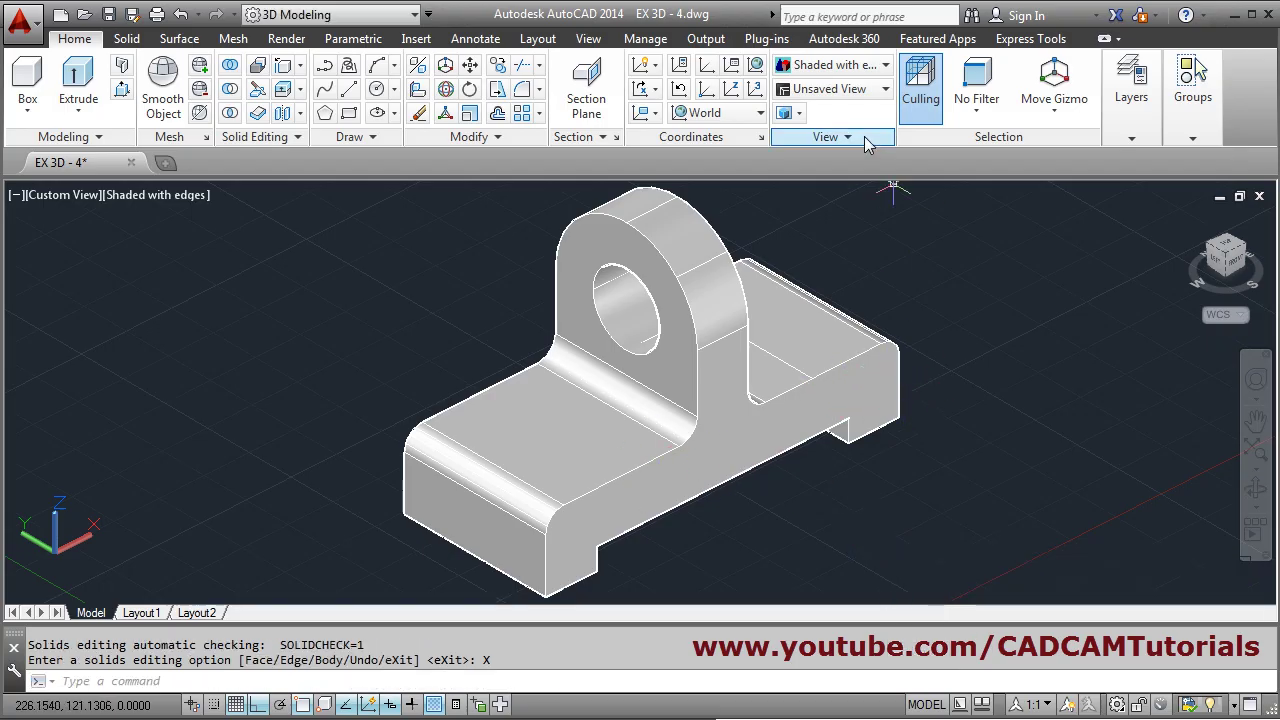
Show the bracket in SE Isometric, zoom in, and bring up the reference PDF in Adobe Reader.
left_click(832, 90)
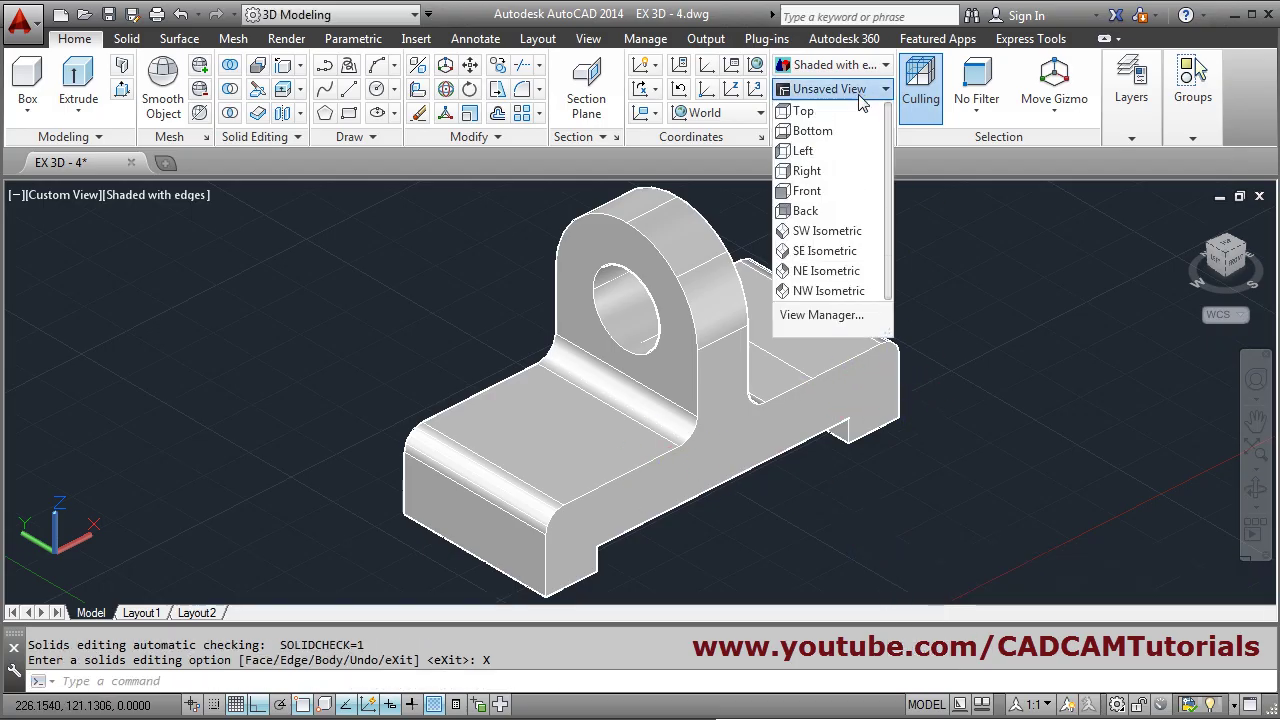
left_click(826, 251)
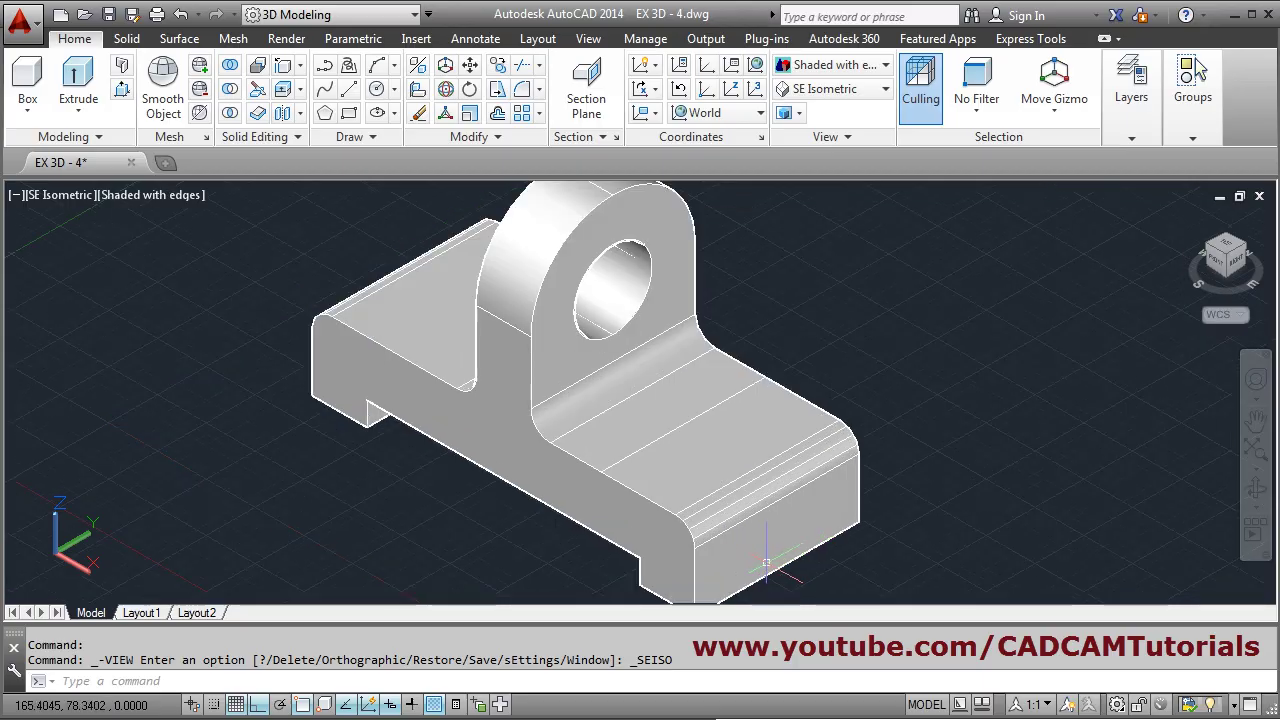
scroll(765, 563, "up", 2)
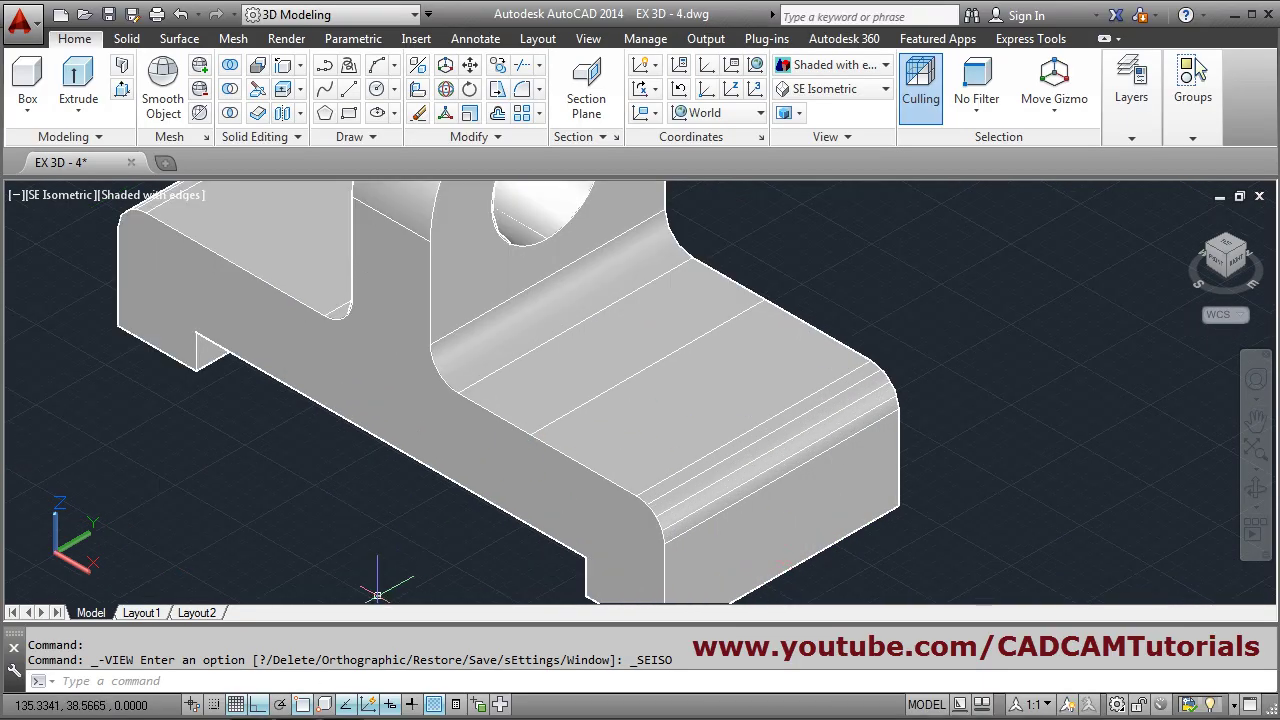
key("alt+Tab")
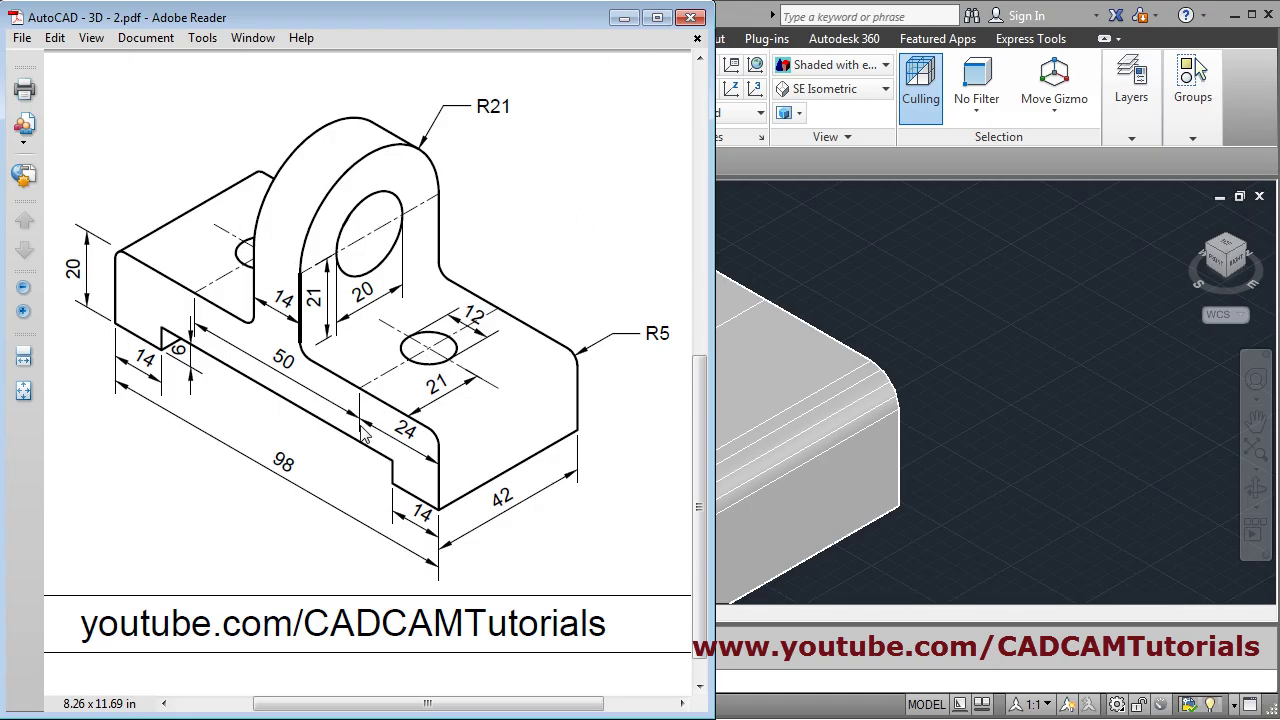
Minimize the PDF and draw a radius 6 circle centred on the top-face line's midpoint.
left_click(624, 17)
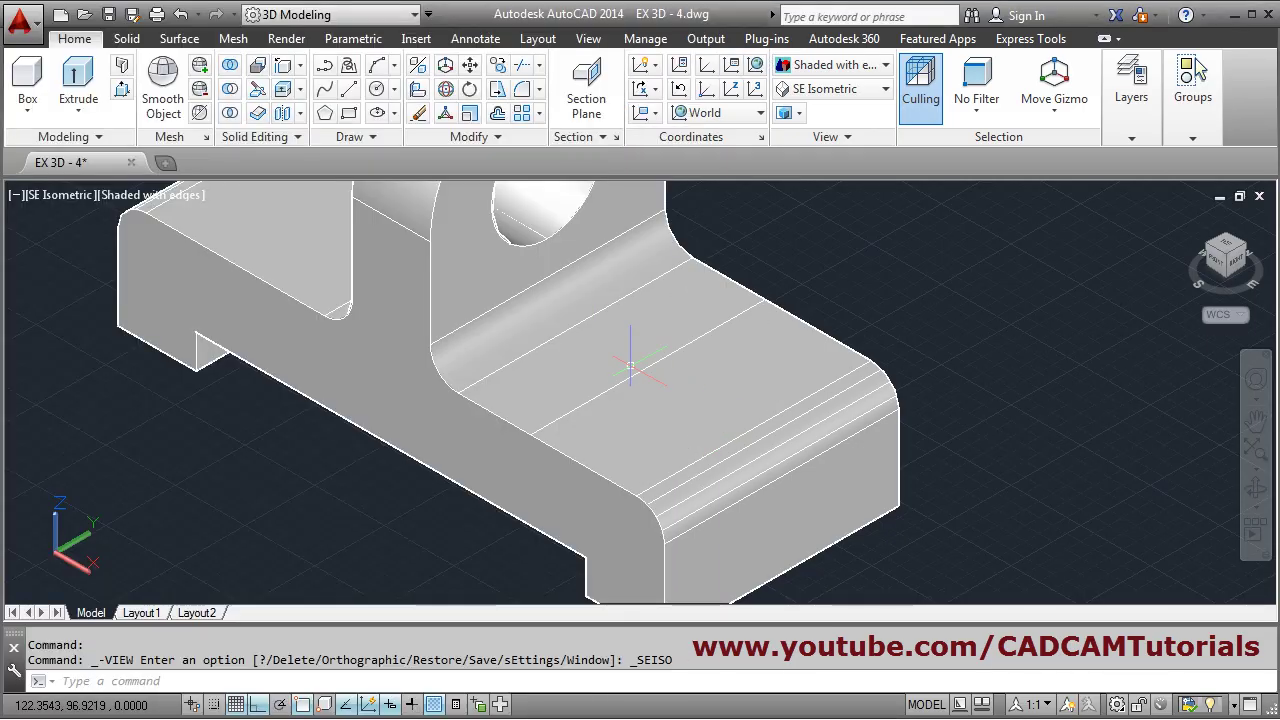
left_click(380, 90)
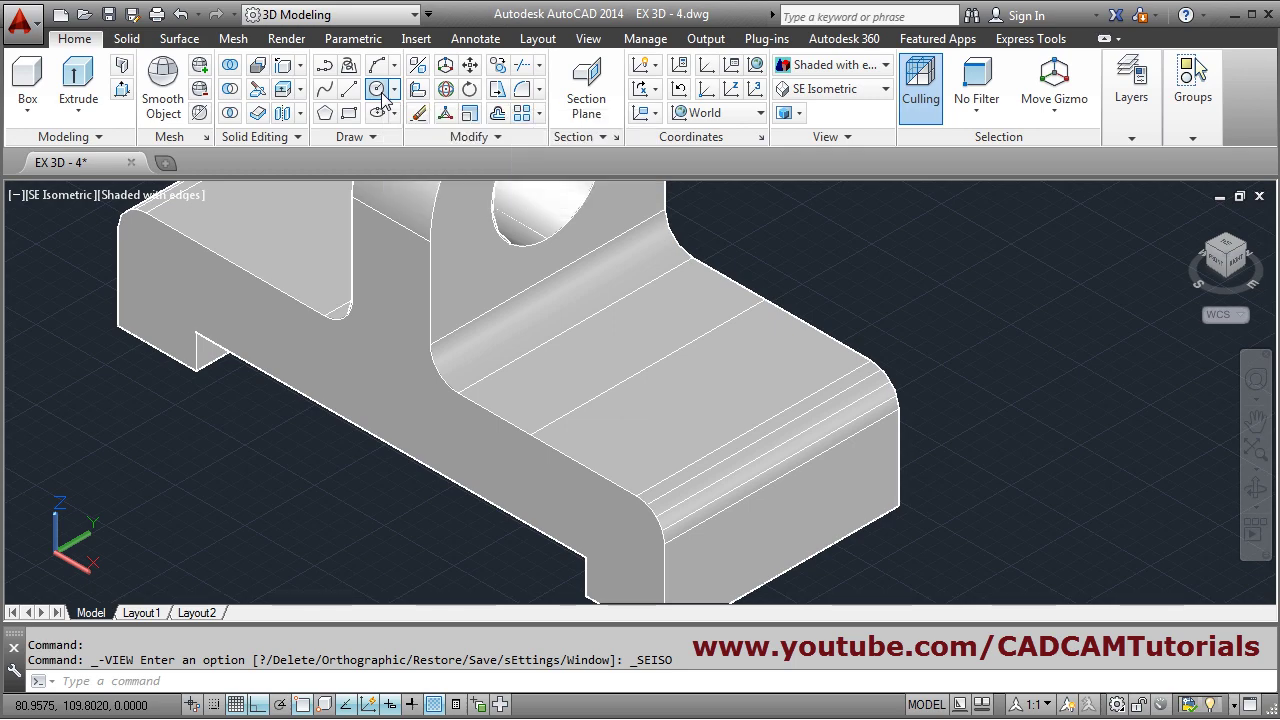
left_click(647, 367)
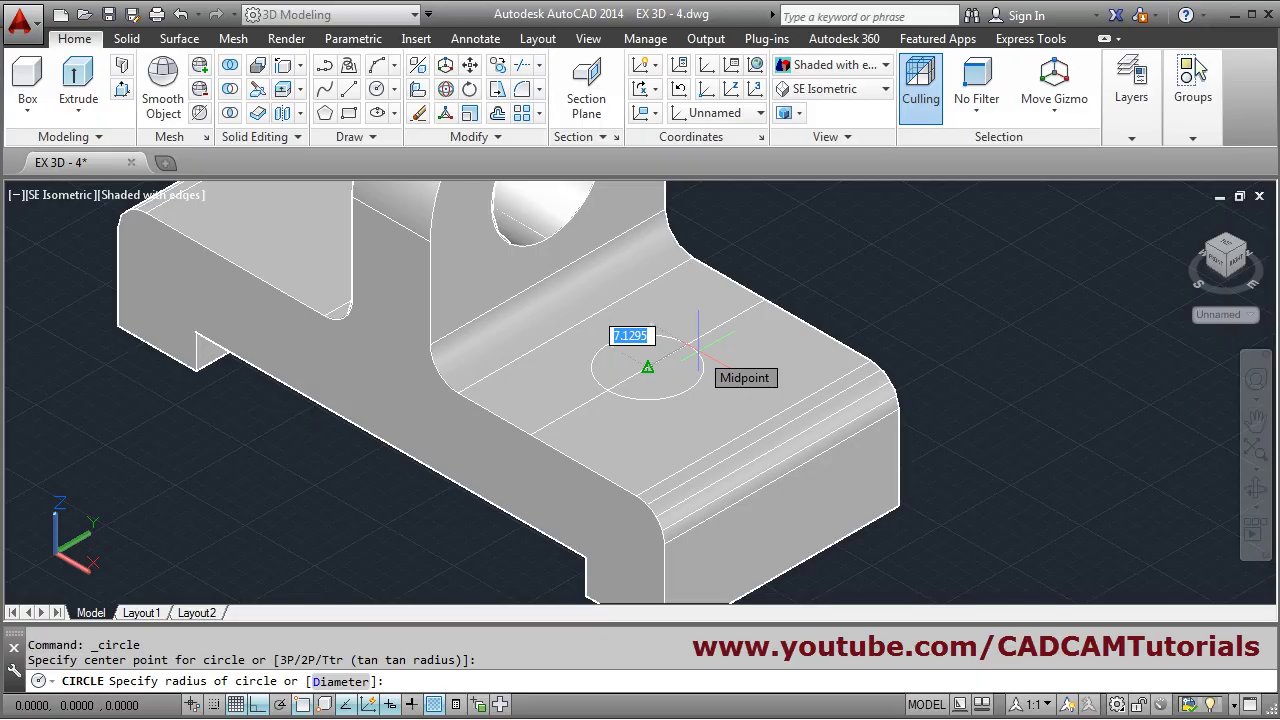
type("6")
key("Return")
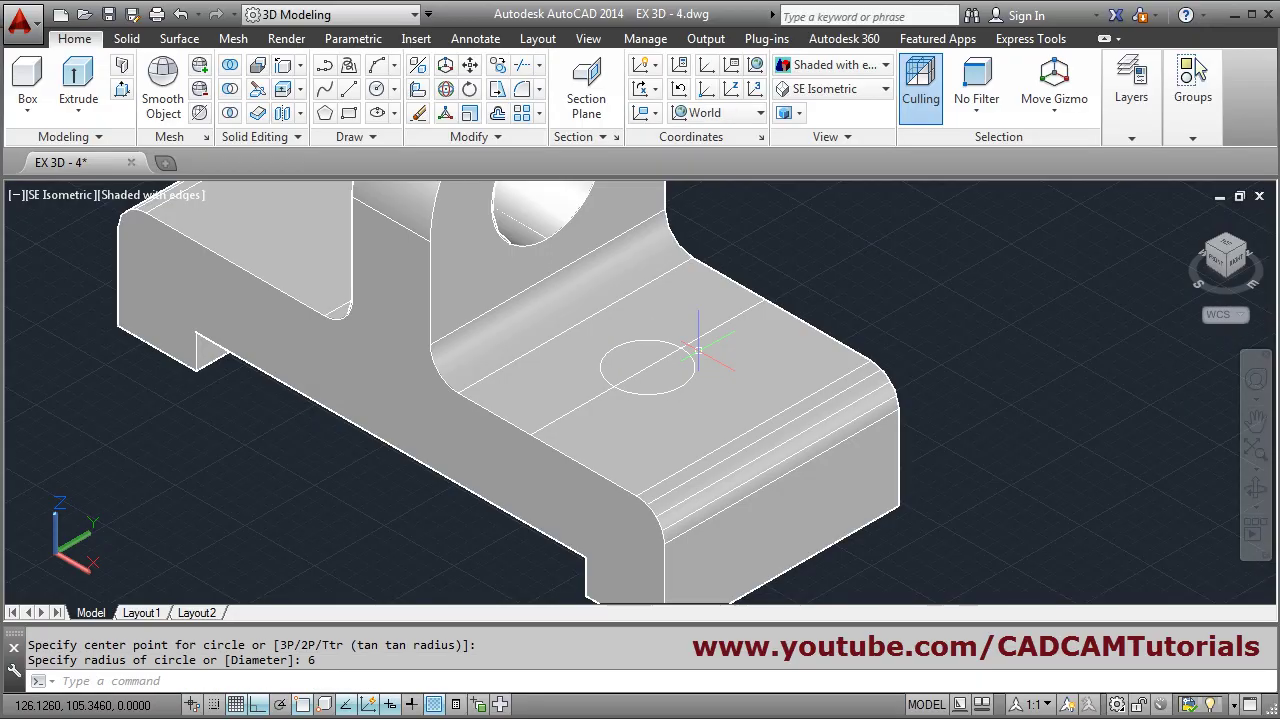
scroll(625, 372, "down", 2)
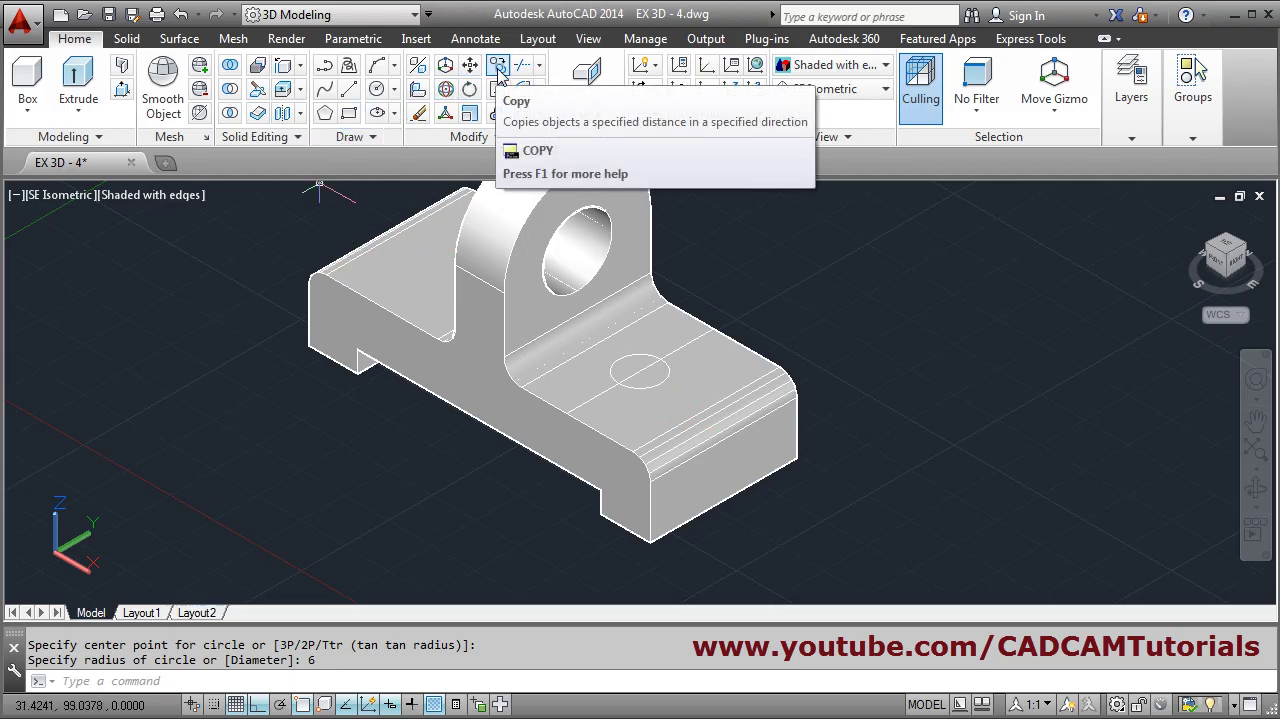
Copy the radius-6 circle 50 units along the base to the upright's other side.
left_click(497, 70)
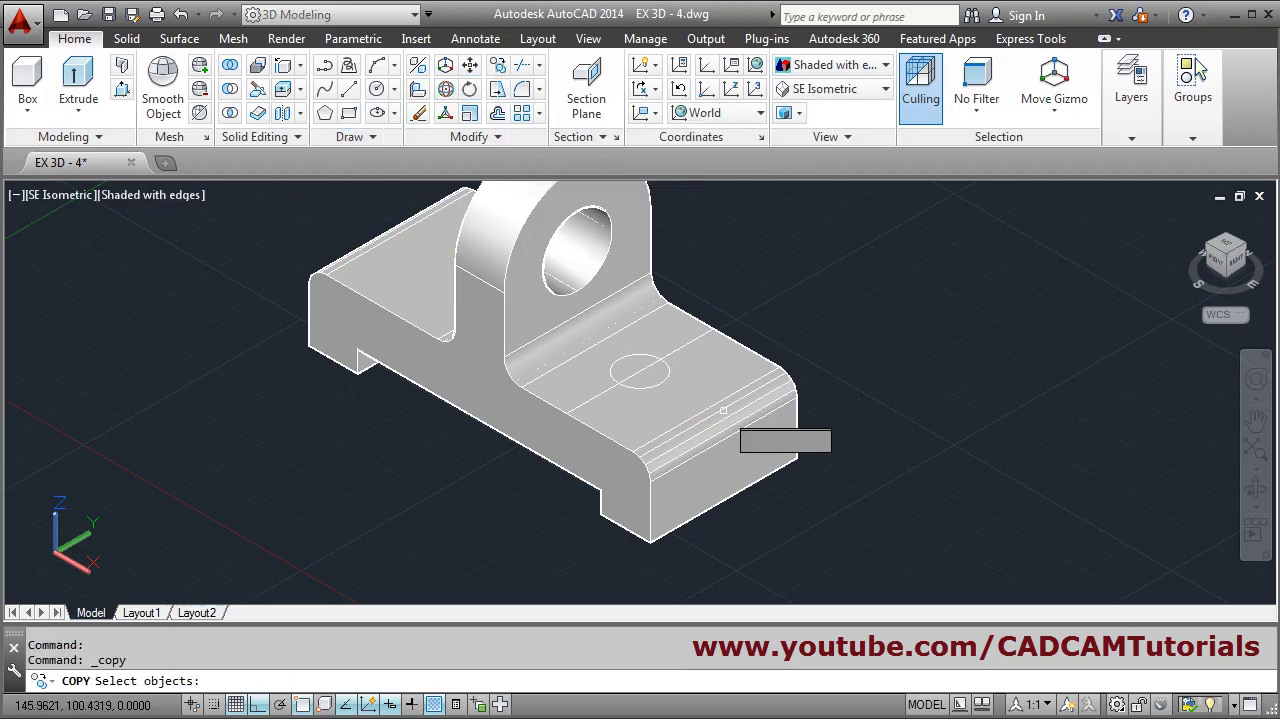
left_click(639, 387)
key("Return")
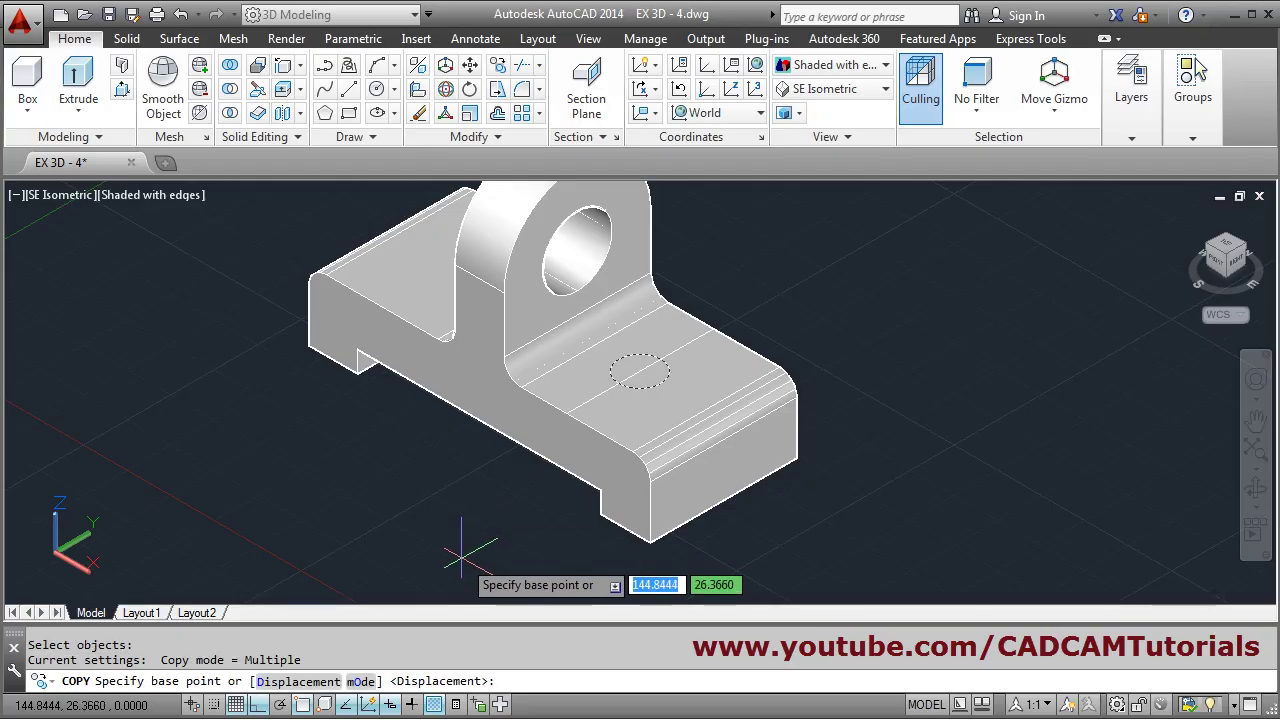
left_click(455, 548)
type("50")
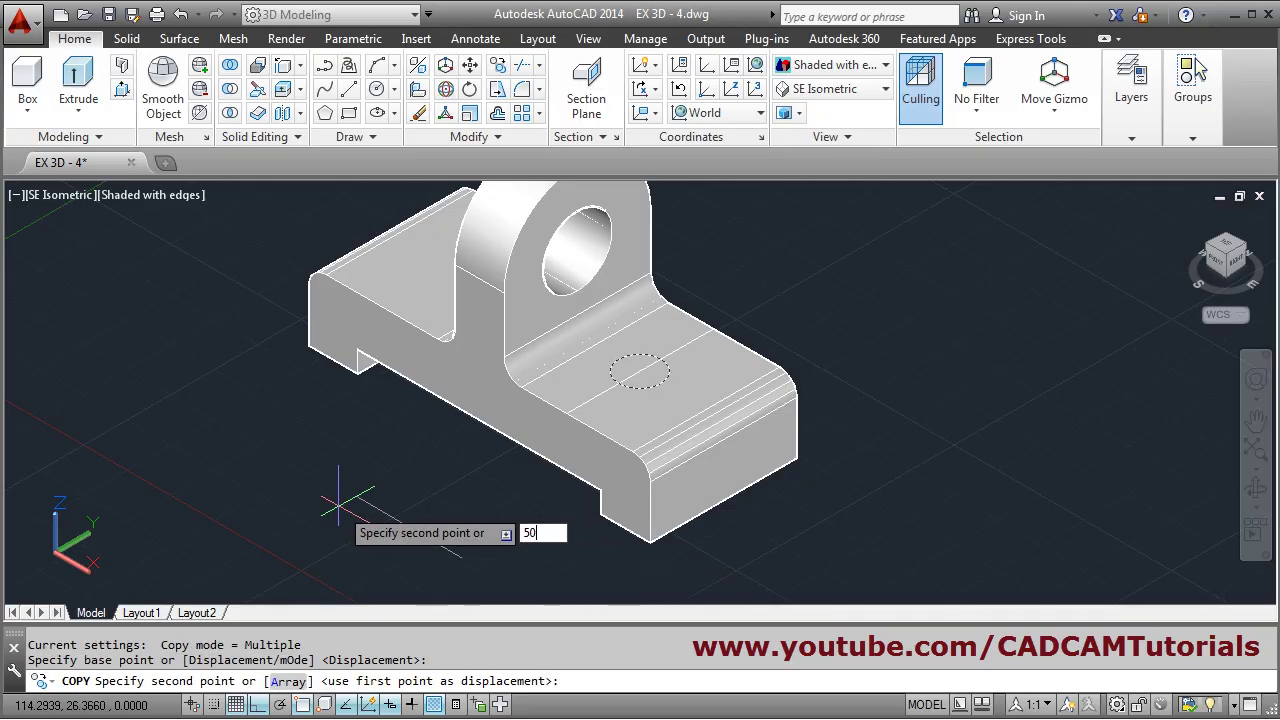
key("Return")
key("Return")
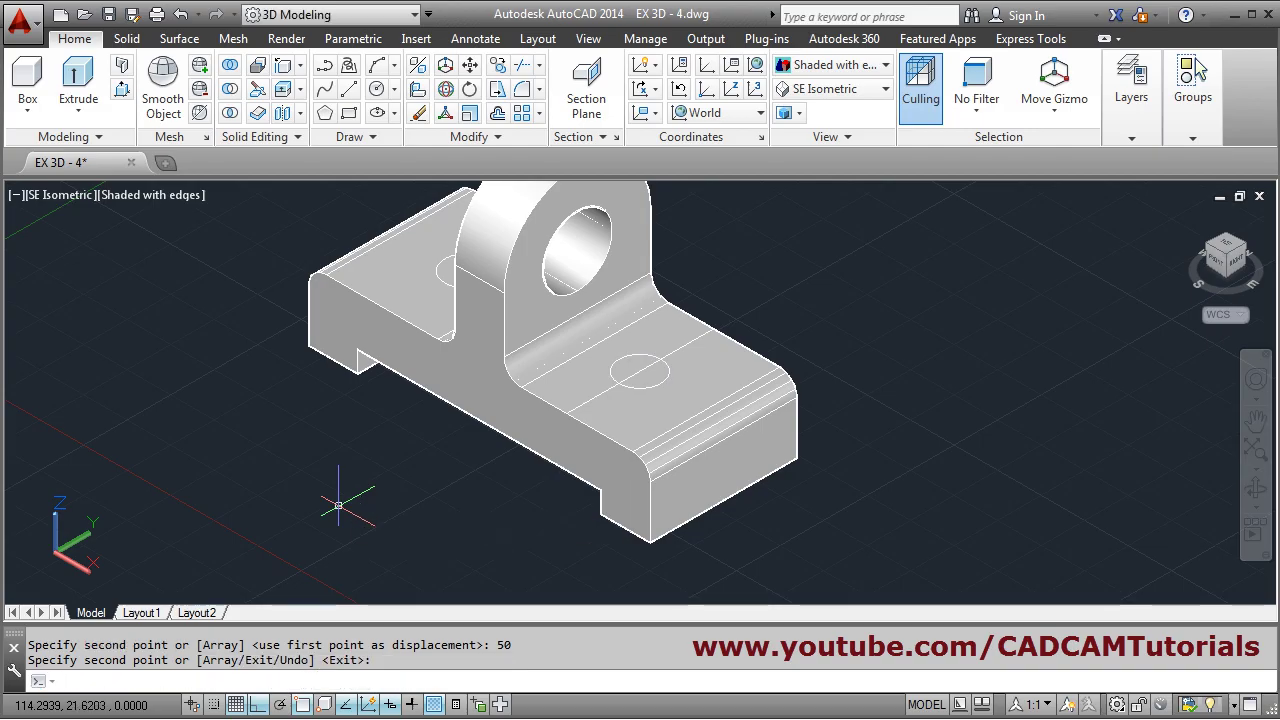
middle_click_drag(429, 443, 469, 449, "shift")
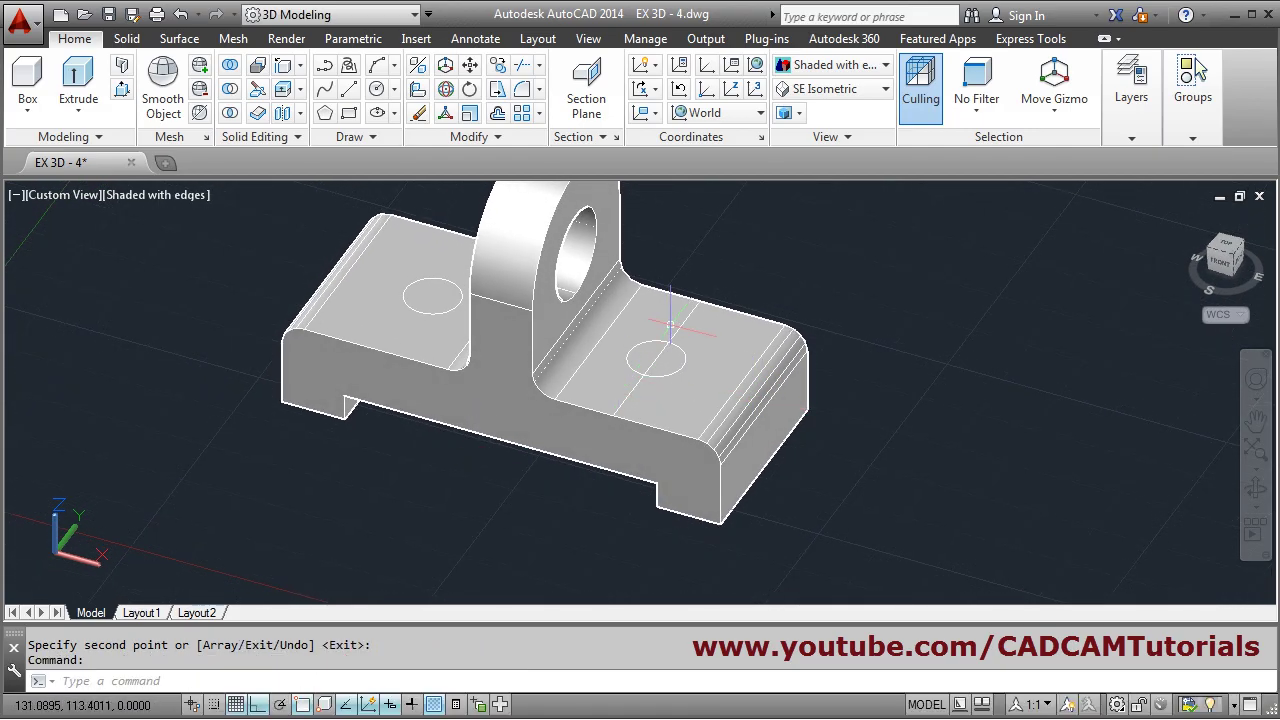
Erase the line through the right circle and press-pull both circles down through the base as holes.
left_click(444, 114)
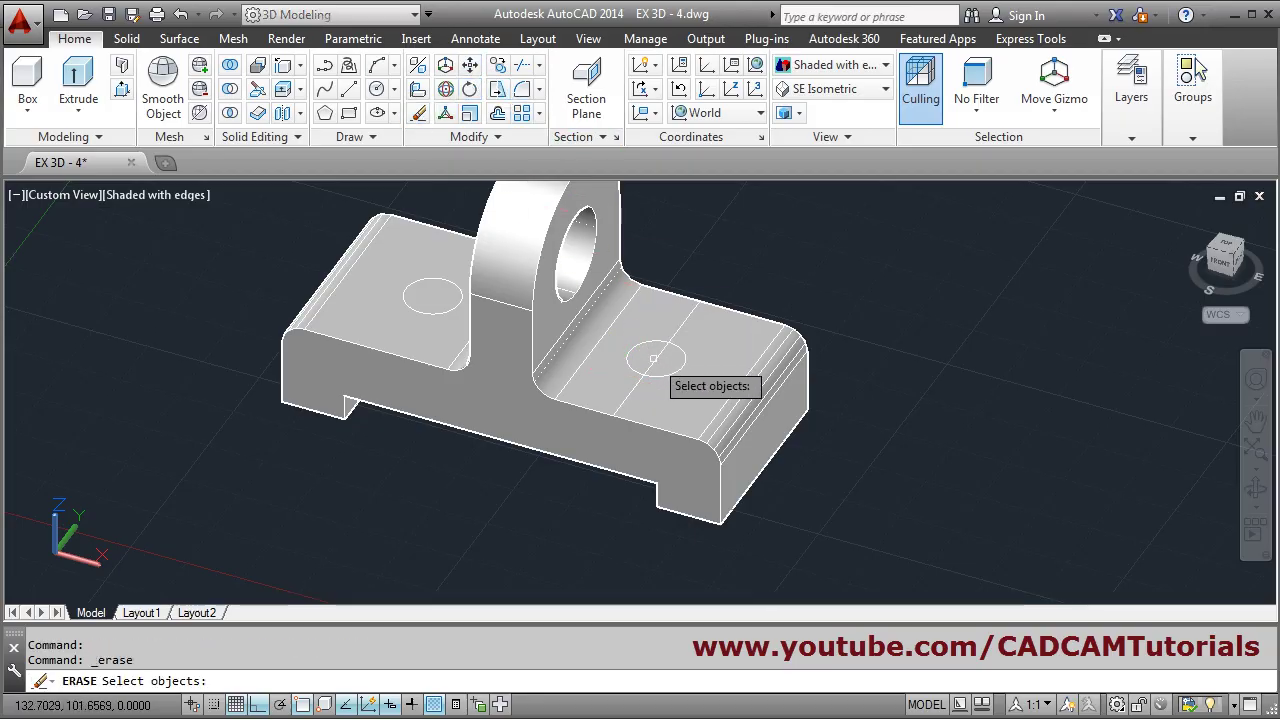
key("Return")
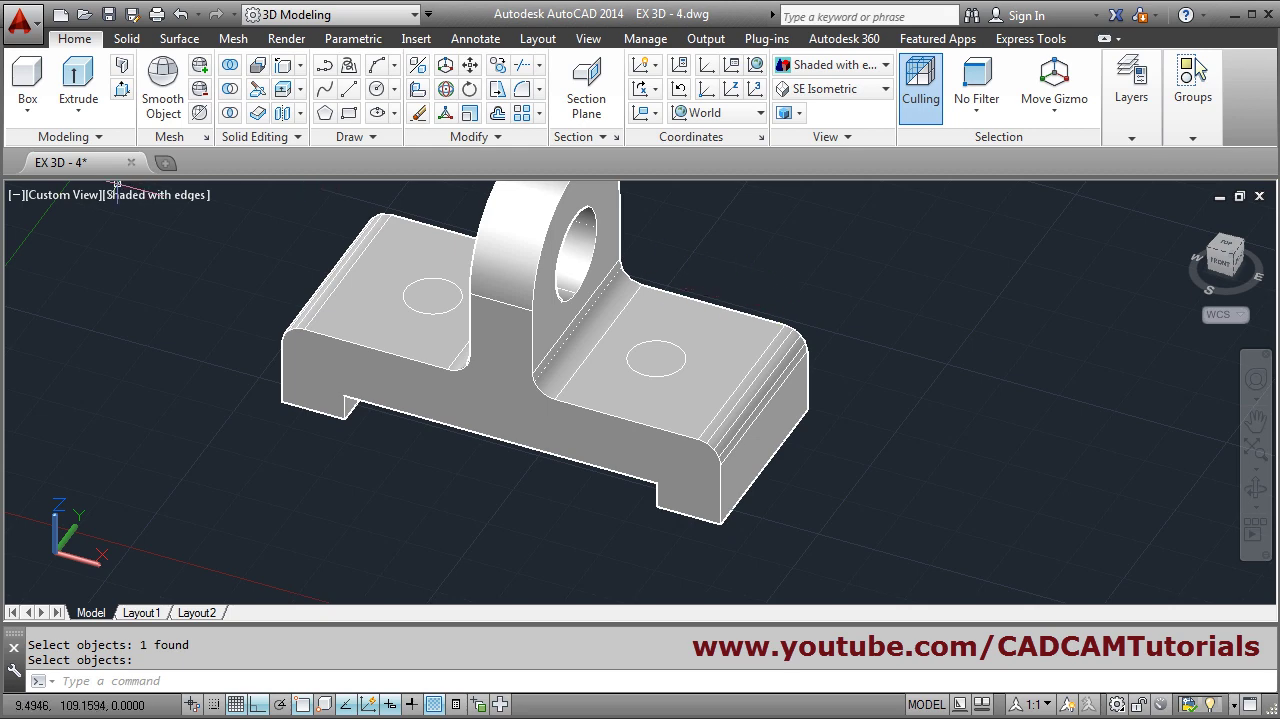
left_click(121, 91)
left_click(655, 358)
left_click(590, 566)
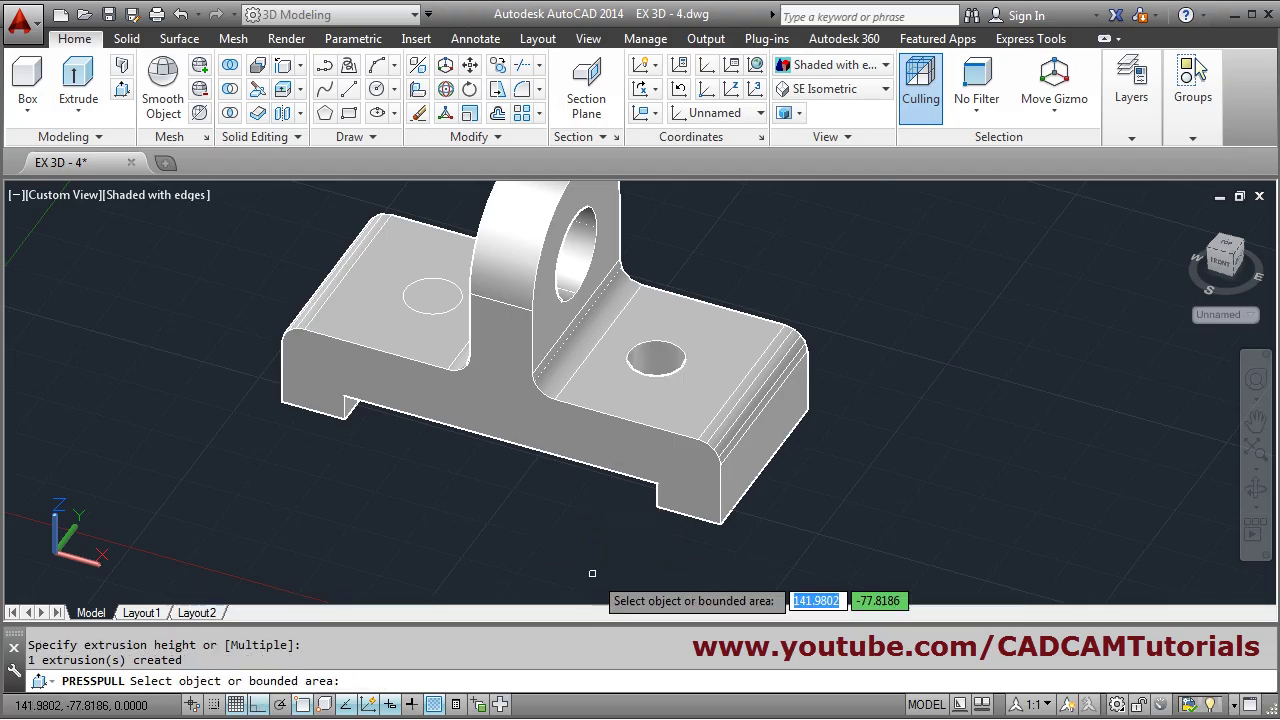
left_click(430, 296)
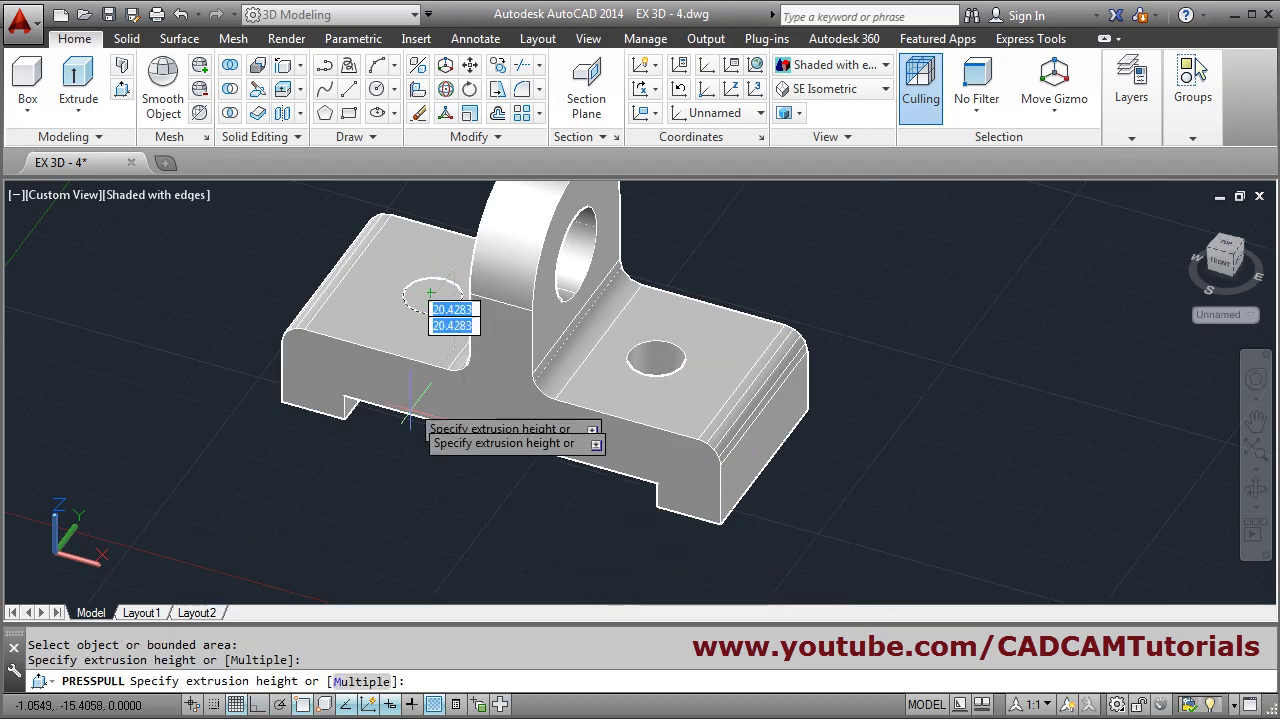
left_click(467, 538)
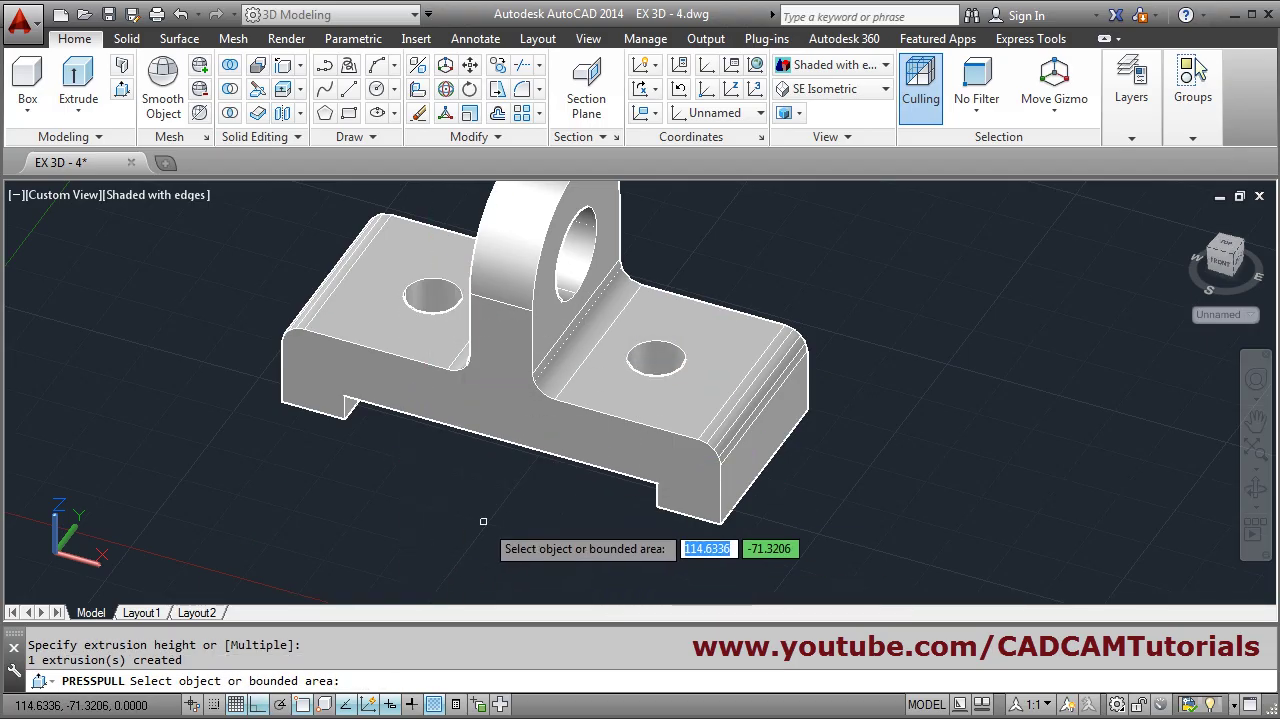
key("Return")
left_click(866, 92)
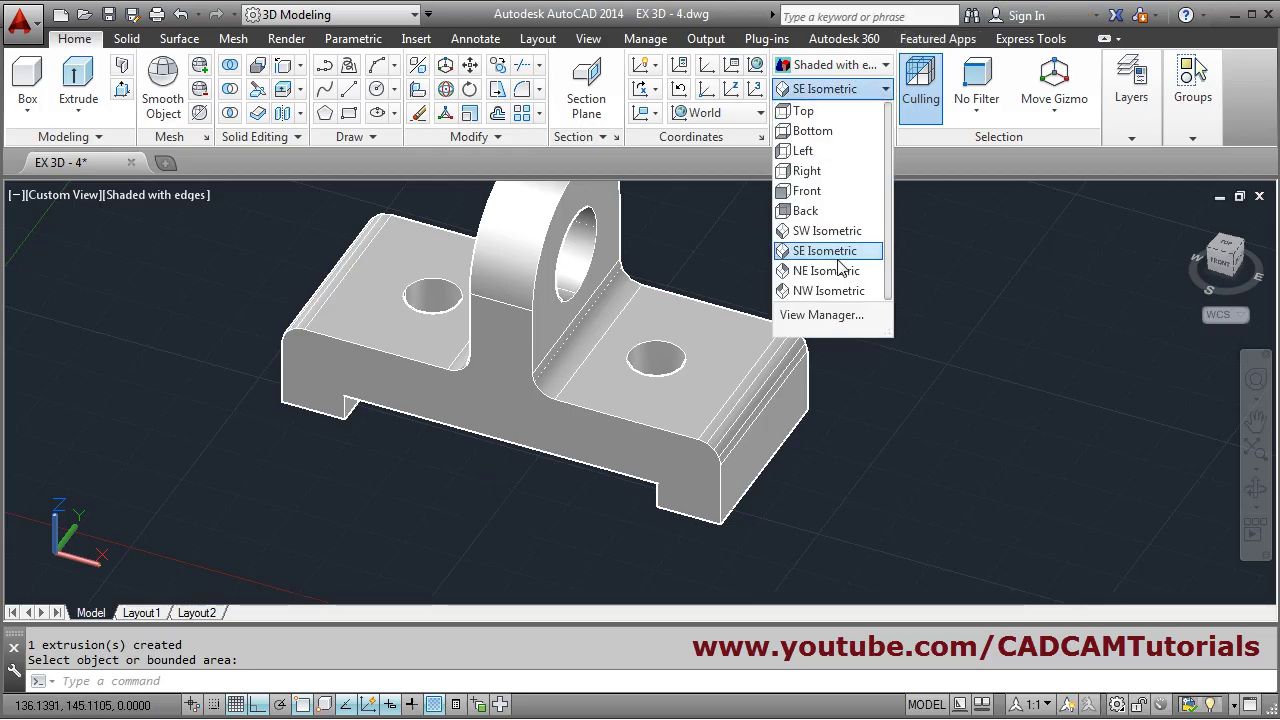
Set the SE Isometric view, then zoom and pan so the finished bracket fills the window.
left_click(833, 252)
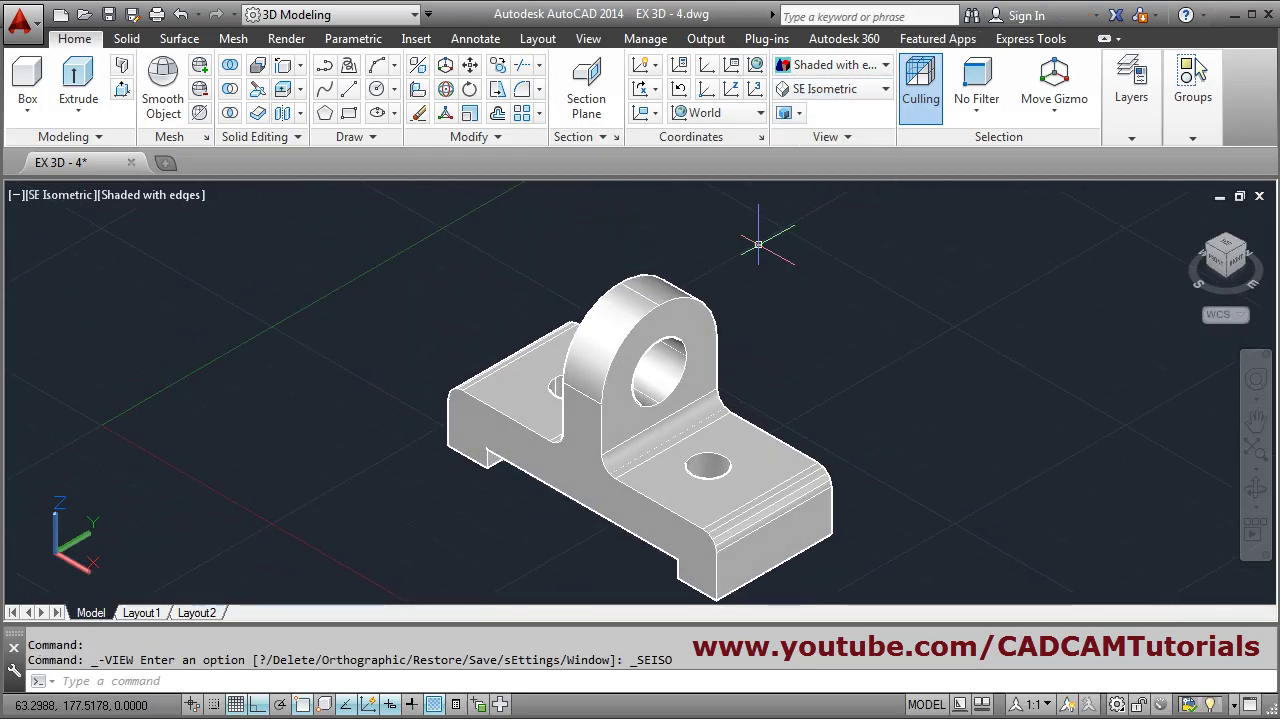
scroll(850, 575, "up", 2)
middle_click_drag(849, 407, 866, 434)
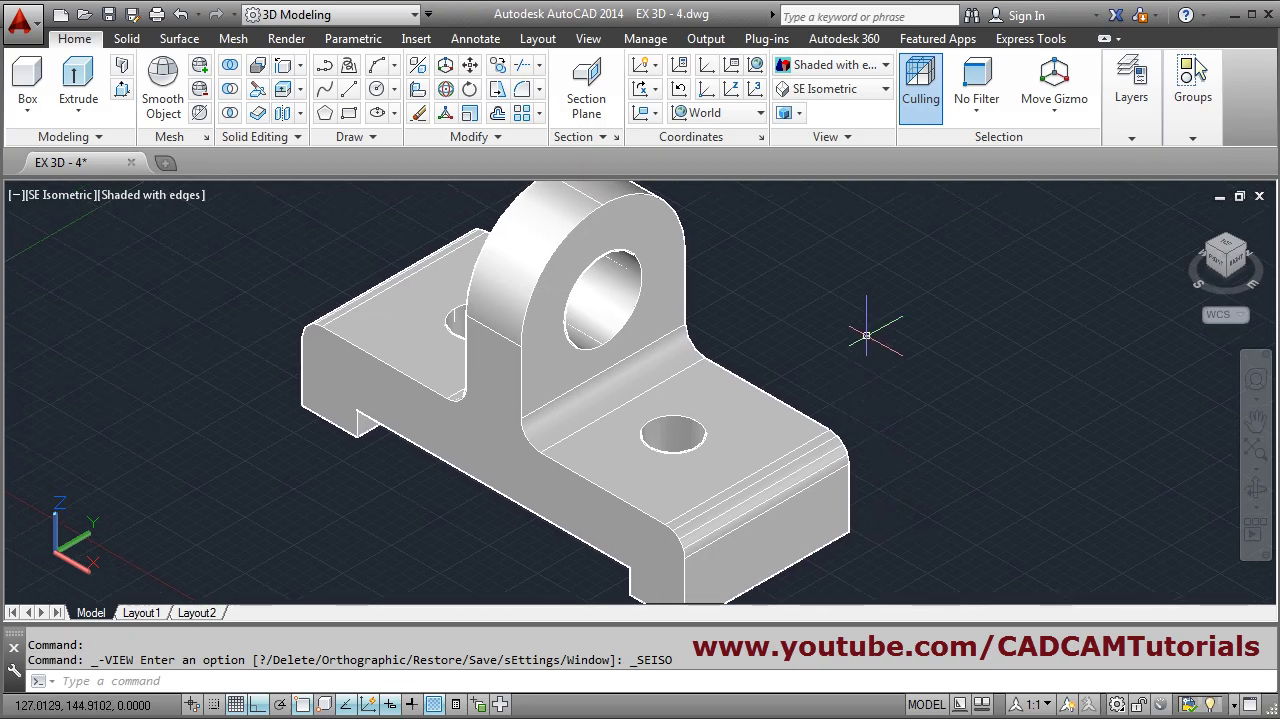
left_click(1259, 470)
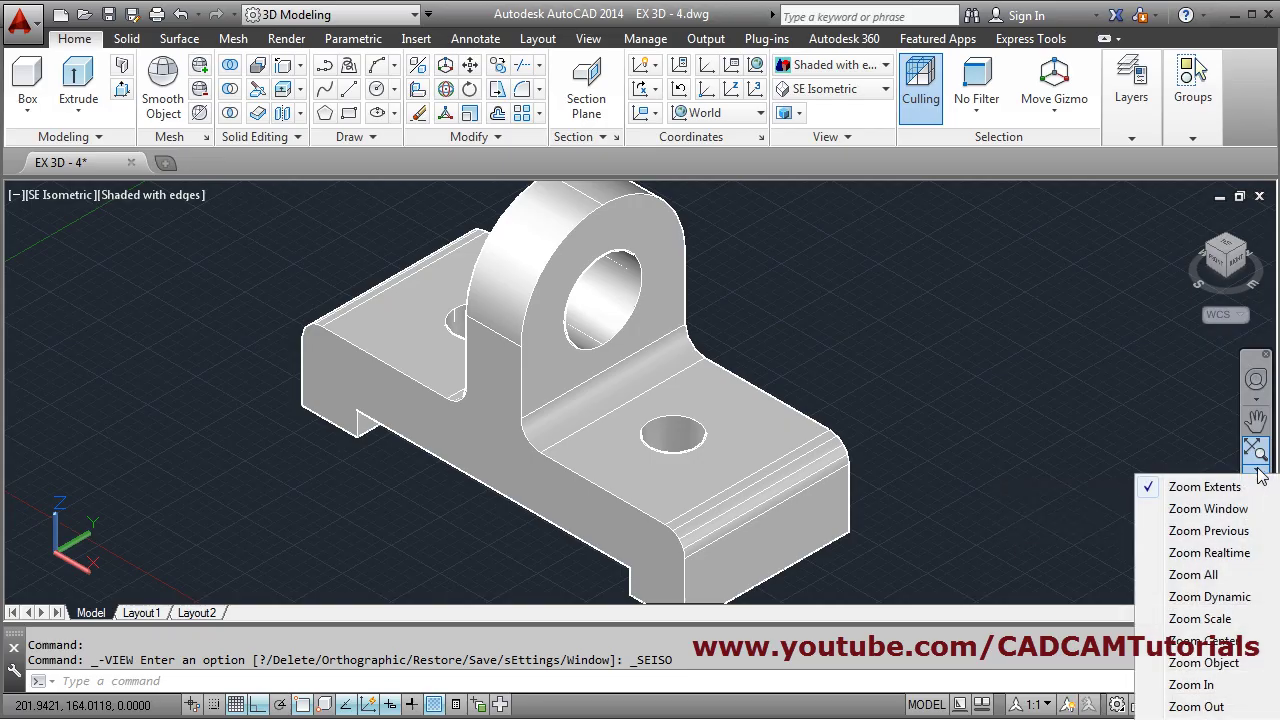